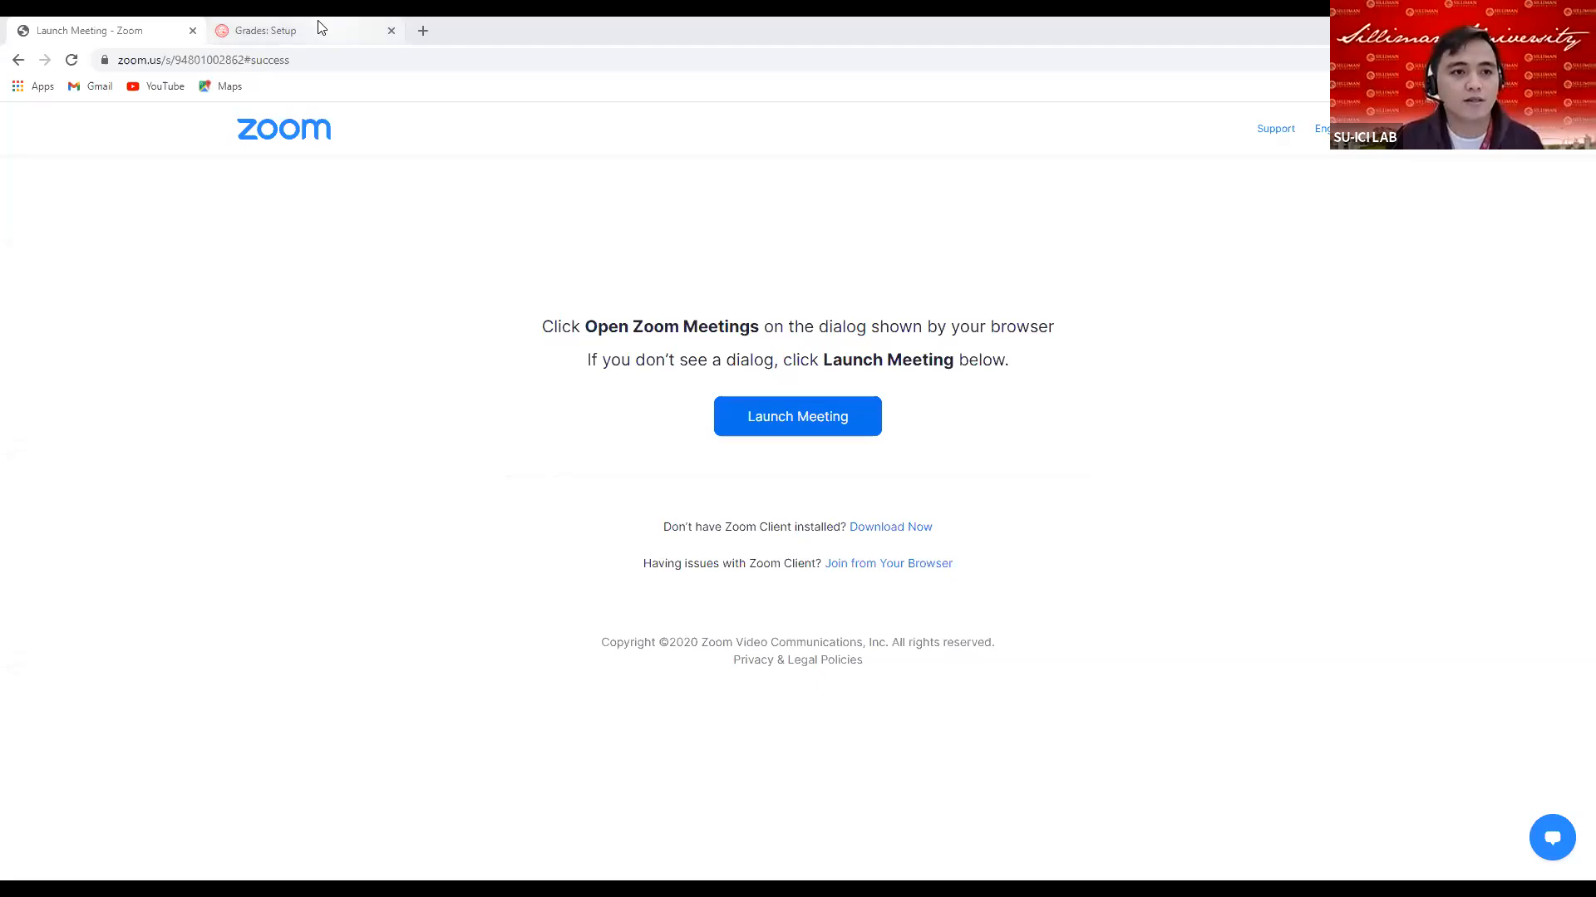
# Switch to the mySOUL site and open the gradebook setup of the Sample Subject 84 course
pyautogui.click(320, 28)
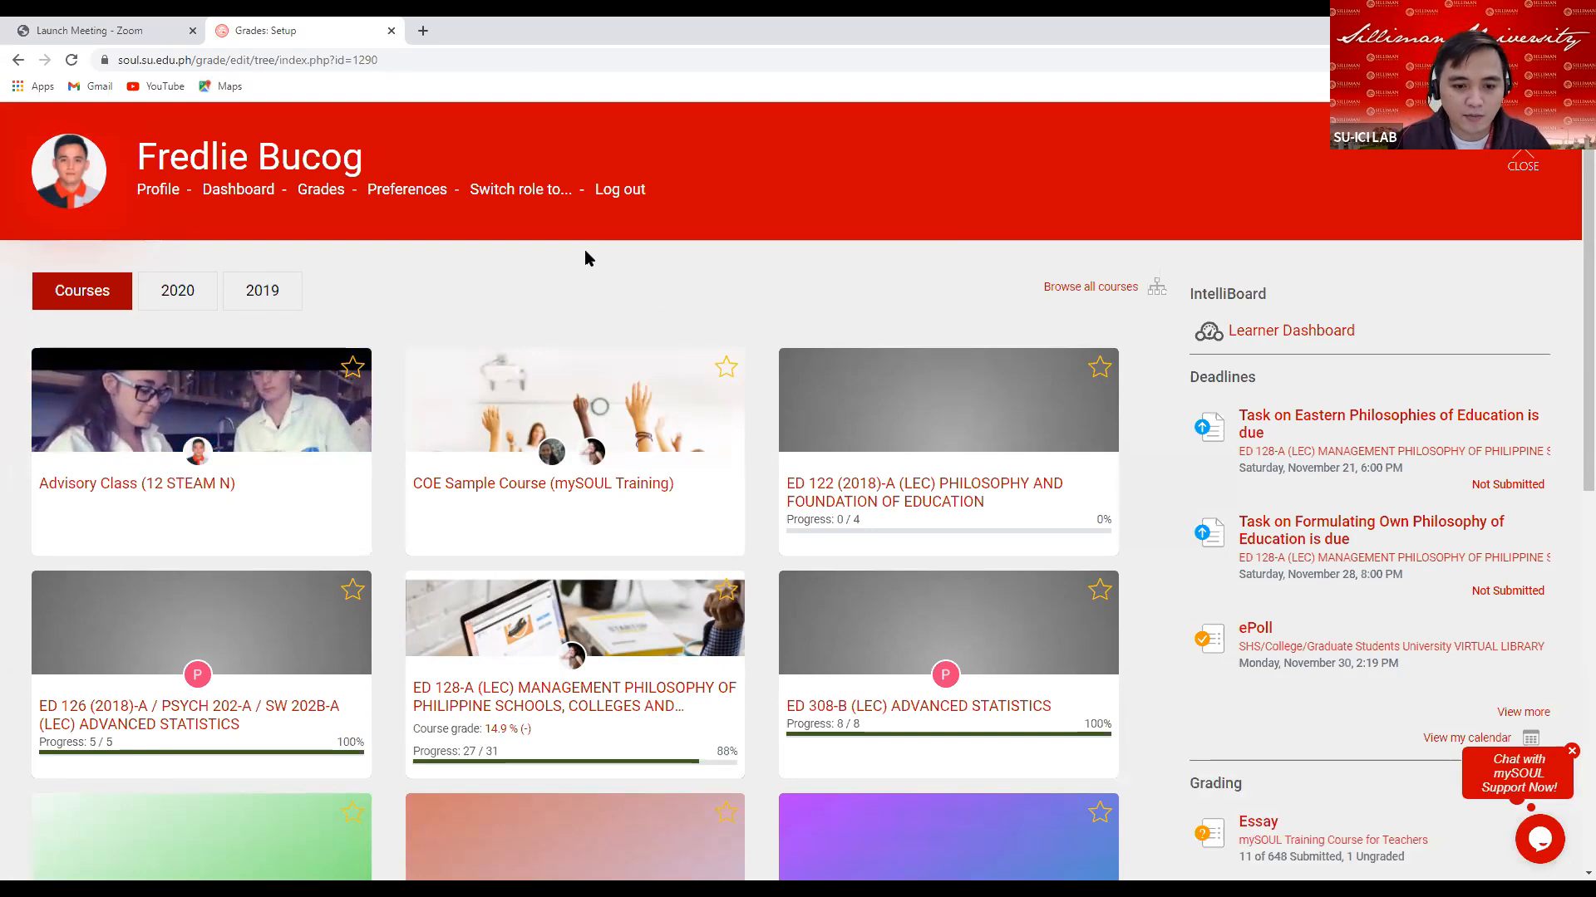
pyautogui.scroll(-4, 756, 560)
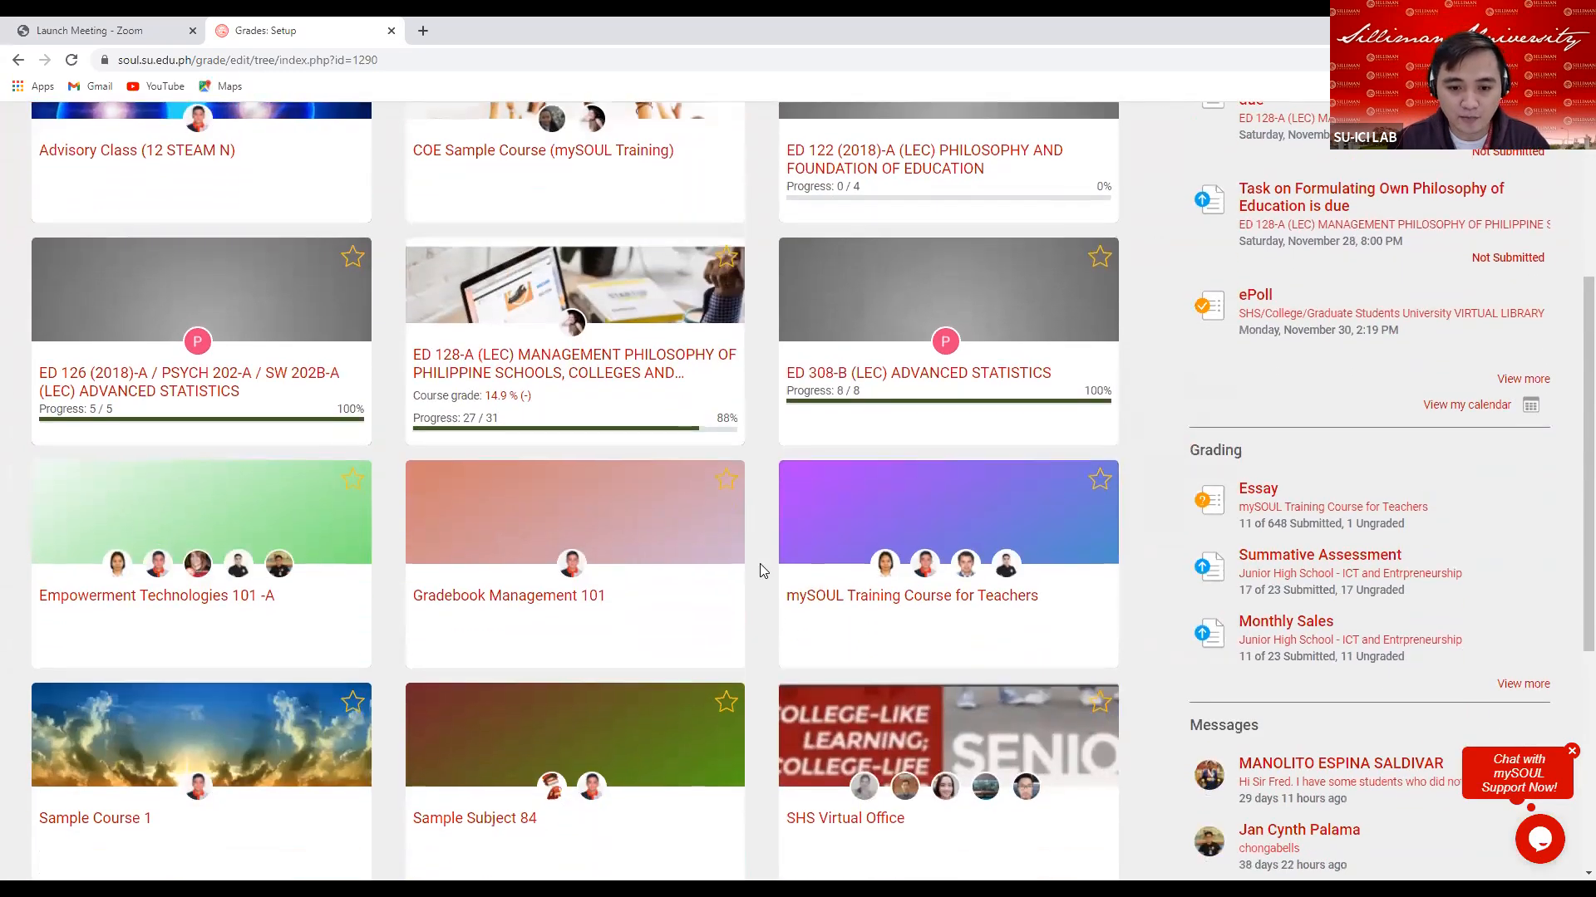
pyautogui.scroll(-5, 760, 563)
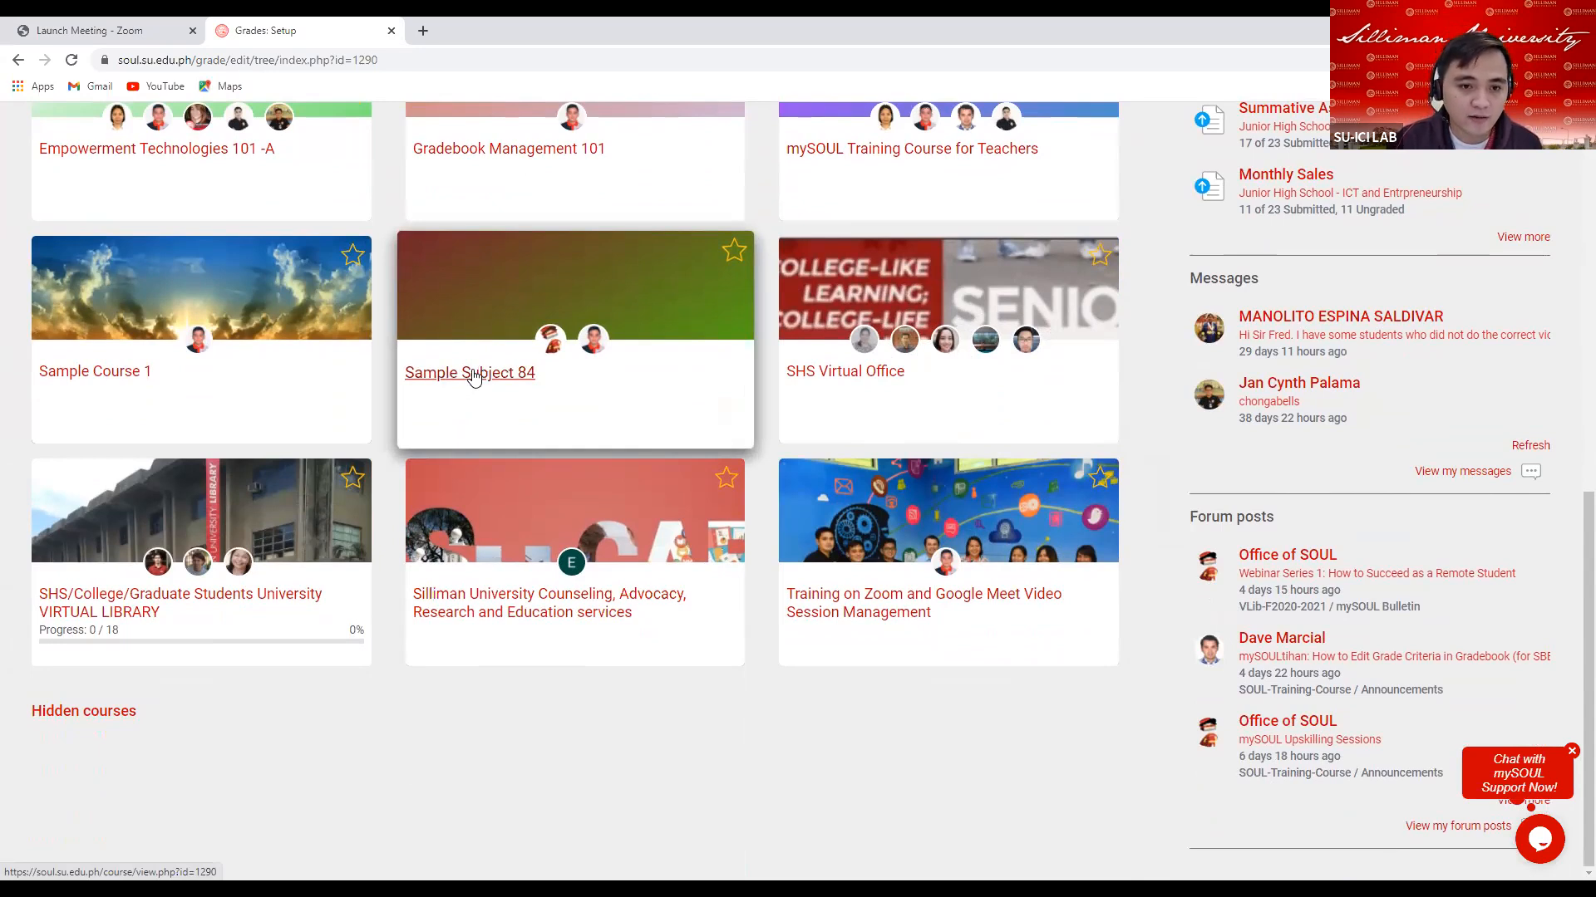
pyautogui.click(473, 376)
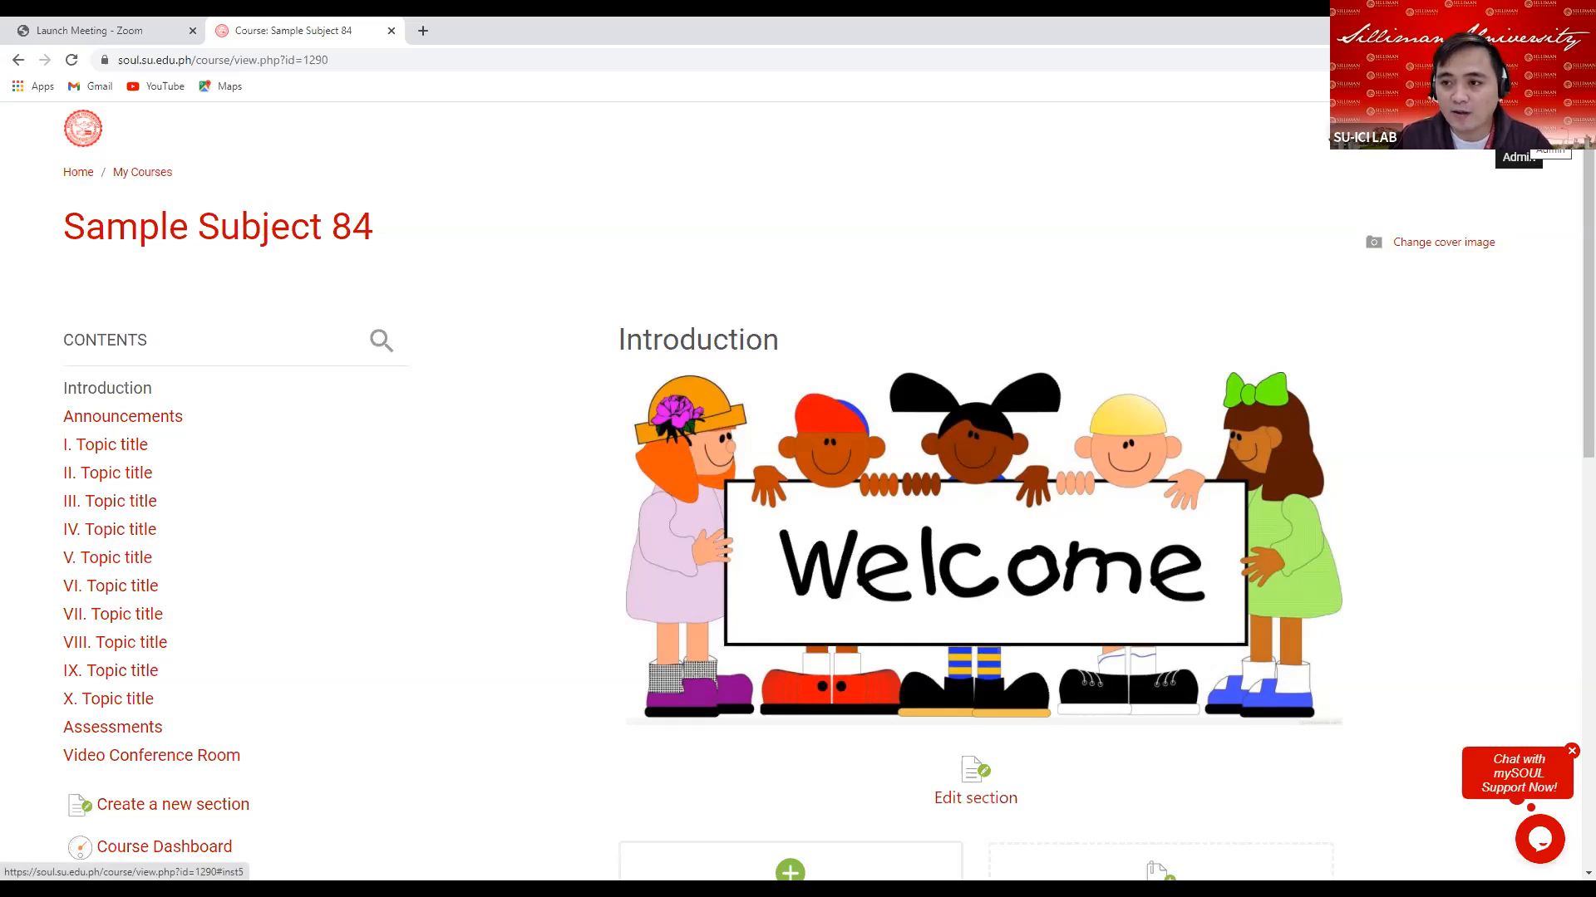
pyautogui.click(1518, 129)
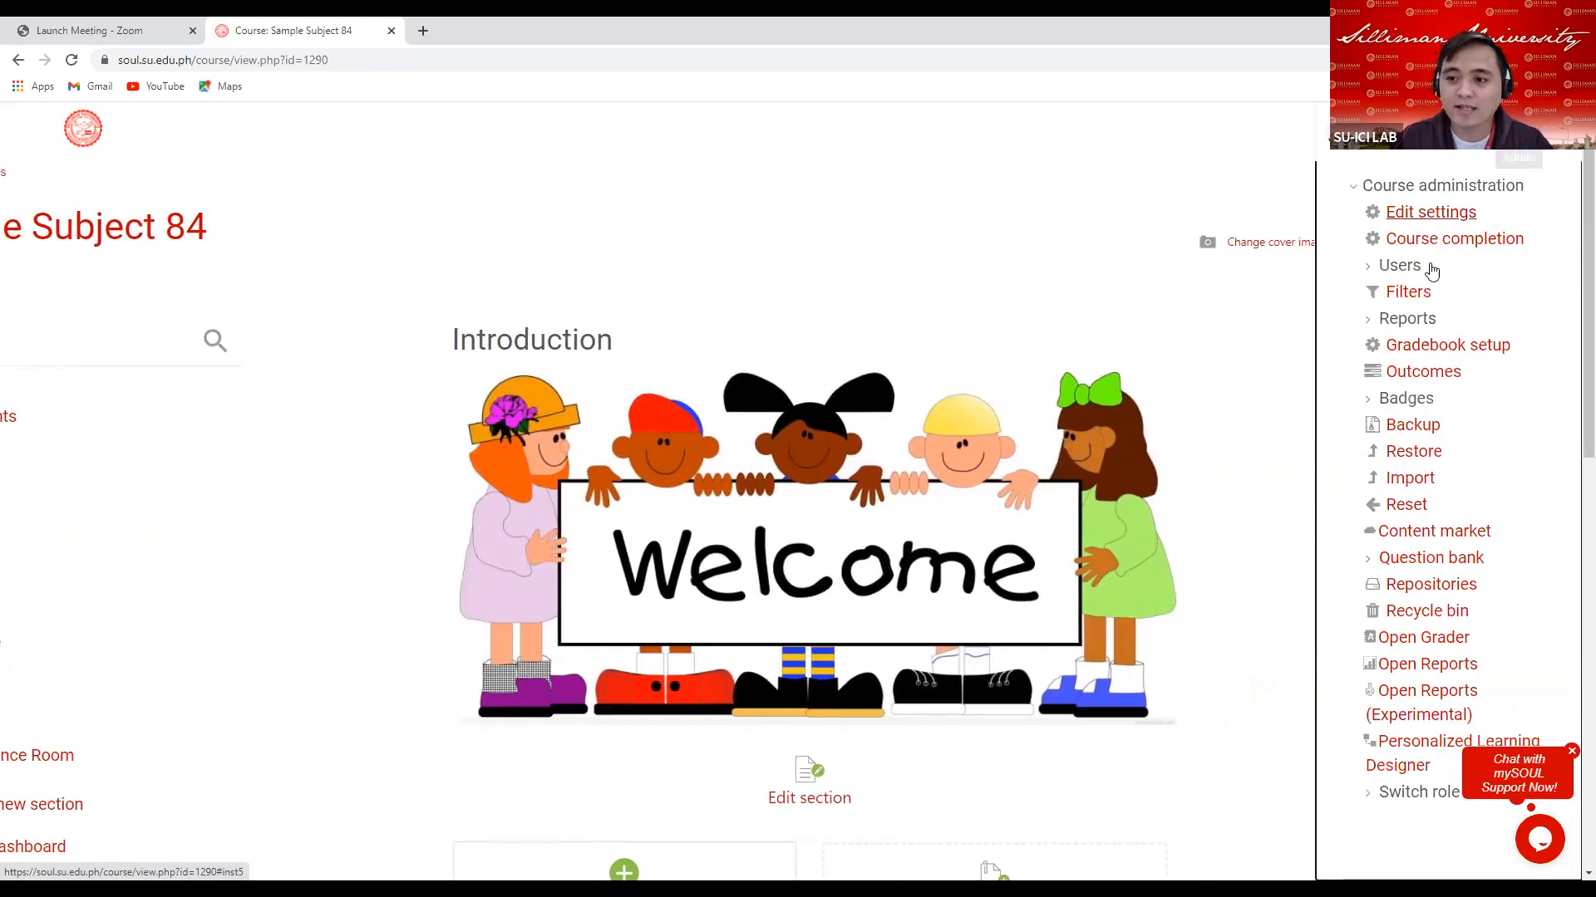
pyautogui.click(1452, 351)
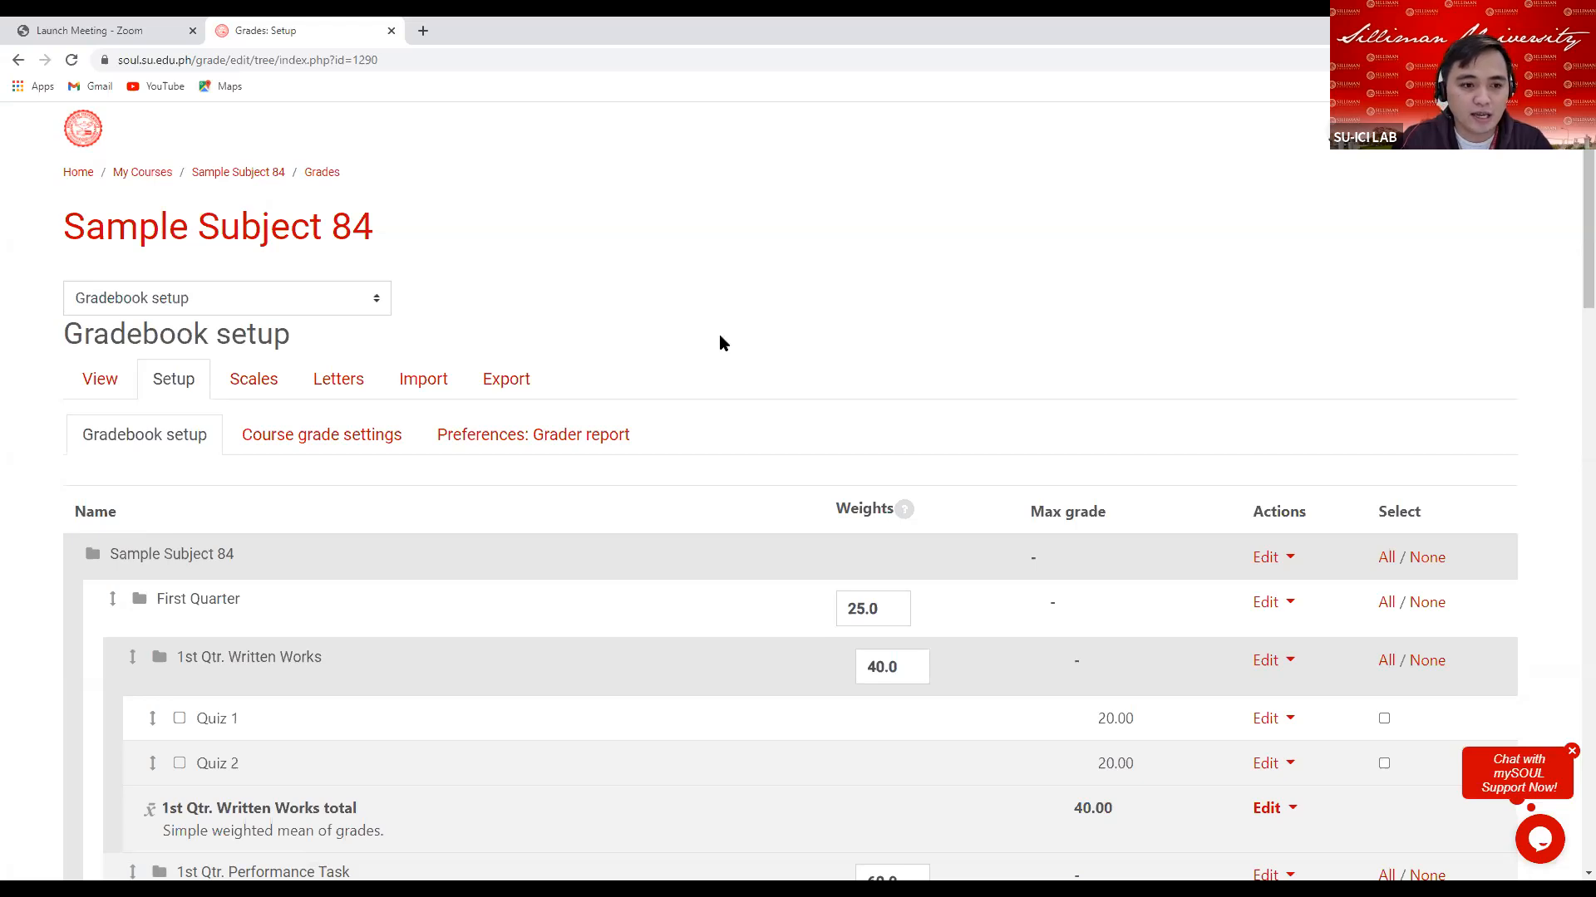
# Review the quarter categories in the gradebook and start adding a new grade category
pyautogui.scroll(-4, 720, 339)
pyautogui.scroll(2, 722, 336)
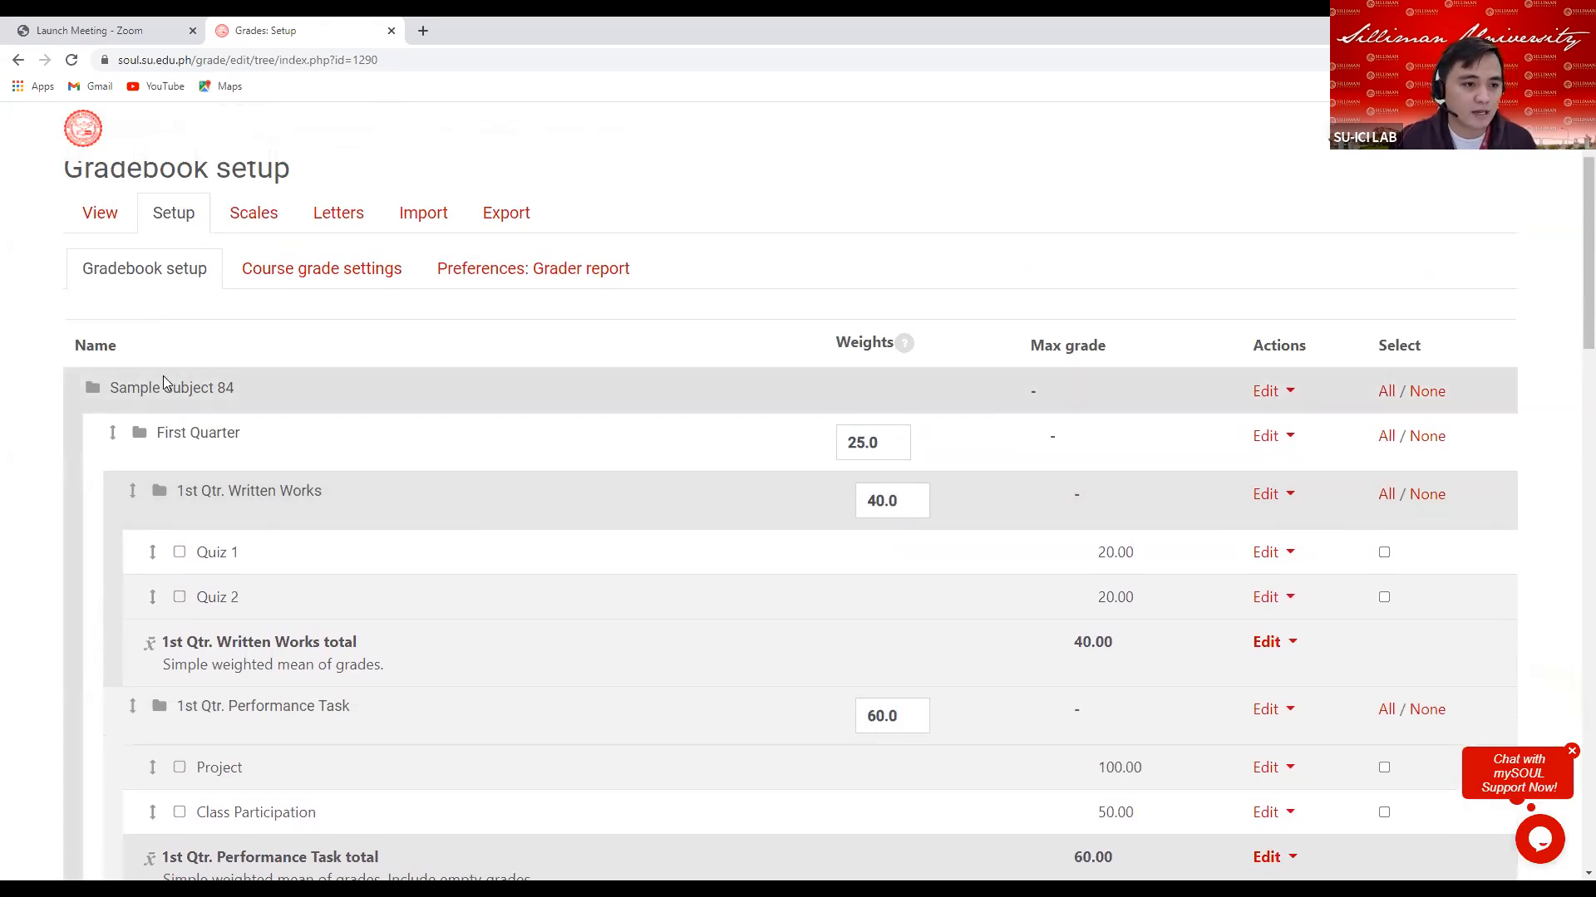
pyautogui.scroll(-2, 235, 410)
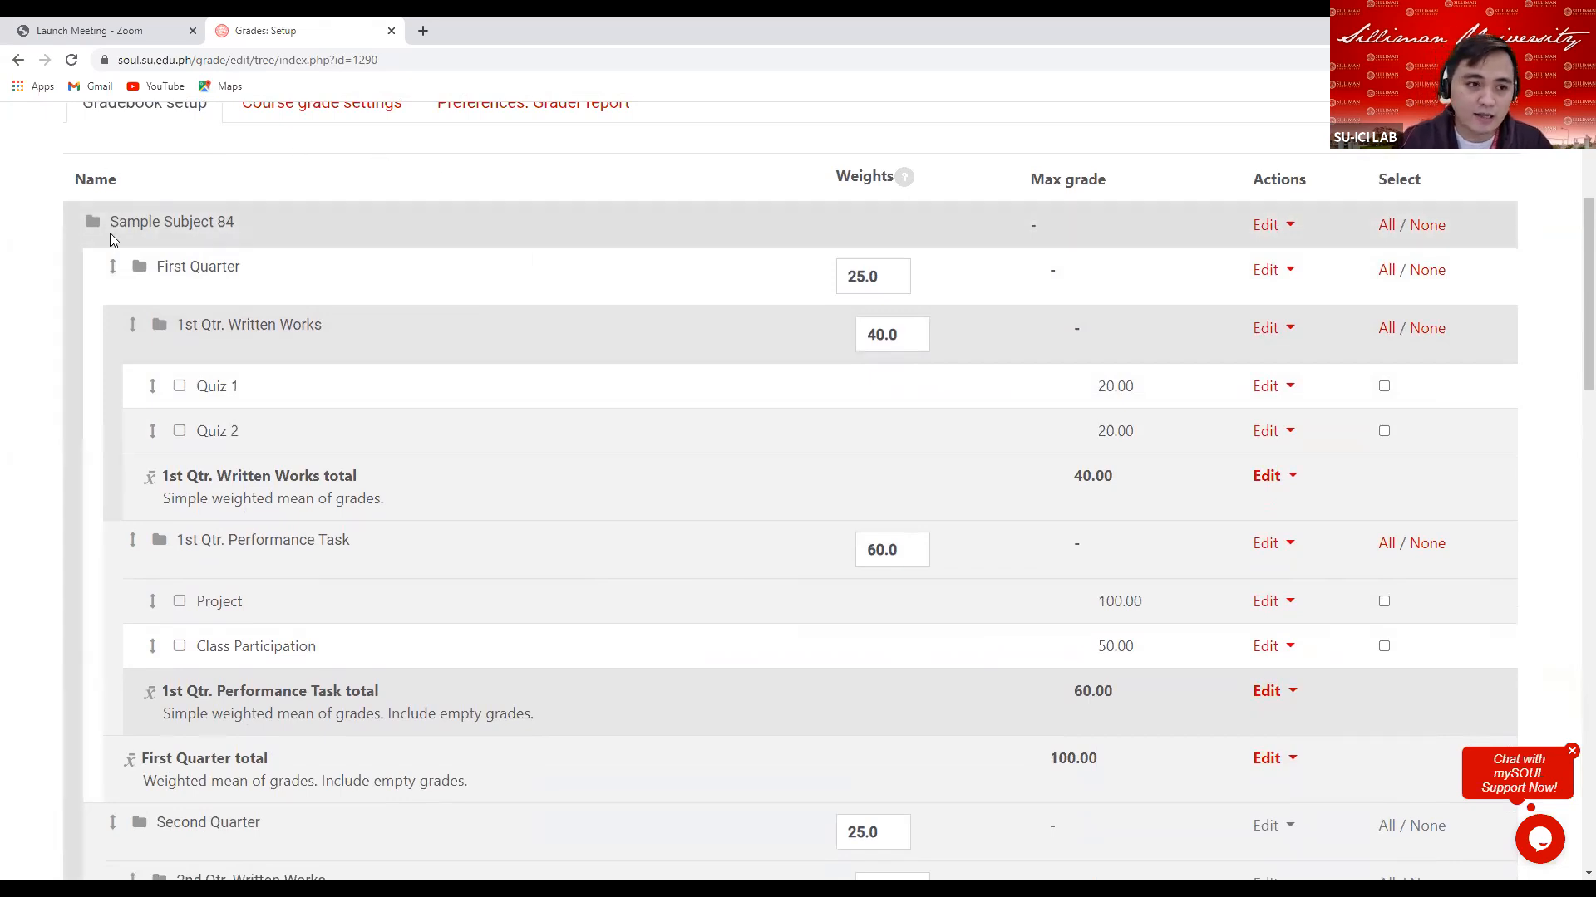
pyautogui.moveTo(156, 271); pyautogui.dragTo(222, 266)
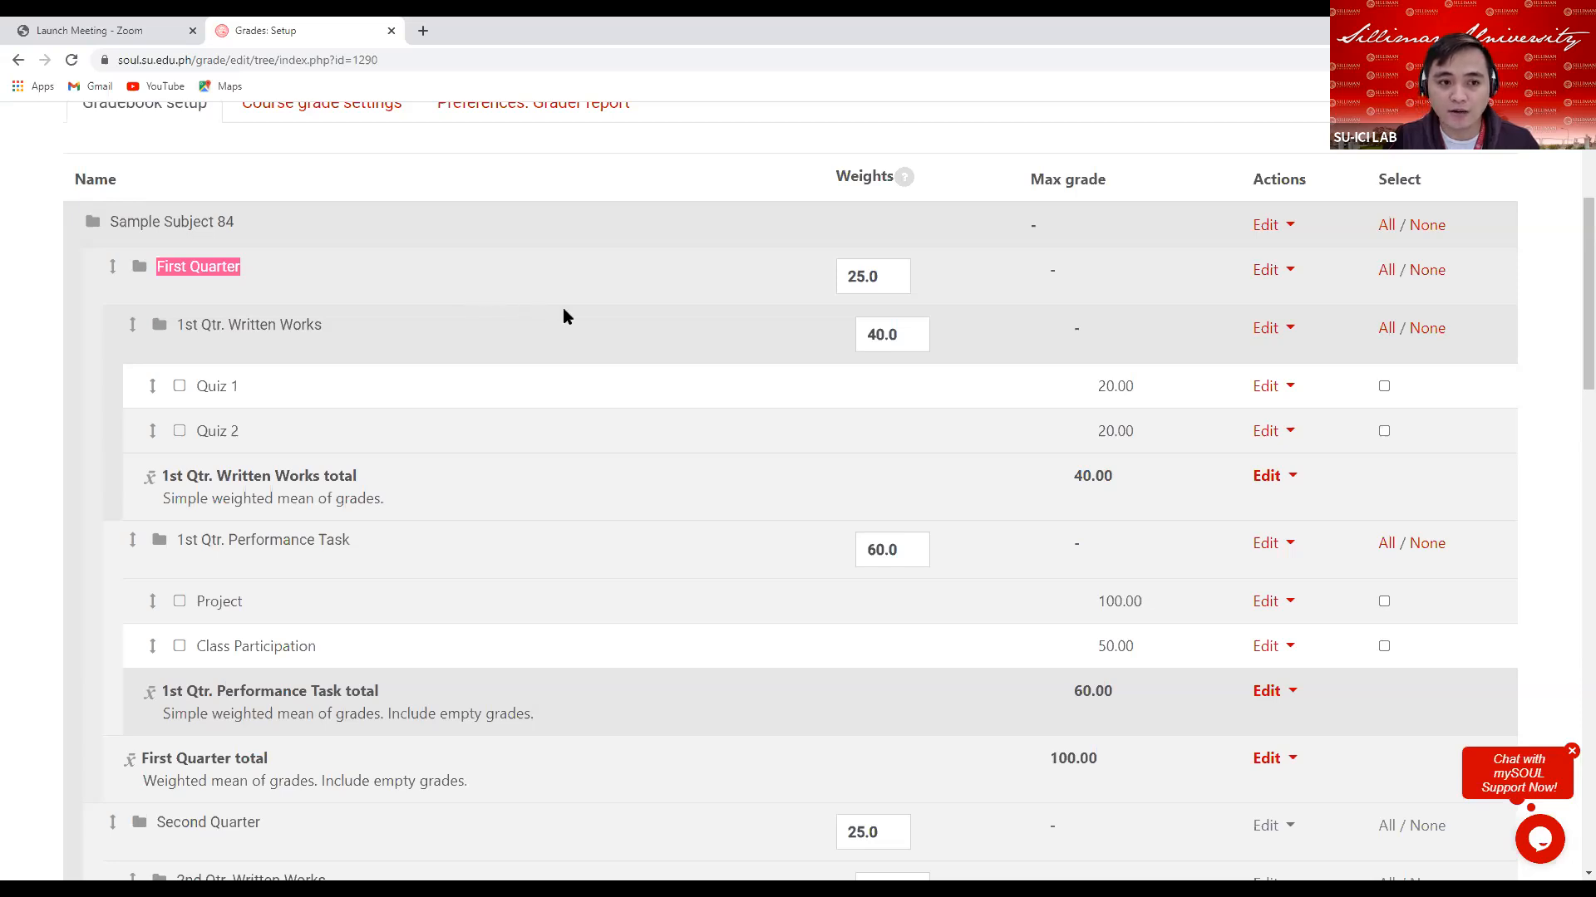
pyautogui.scroll(-10, 640, 448)
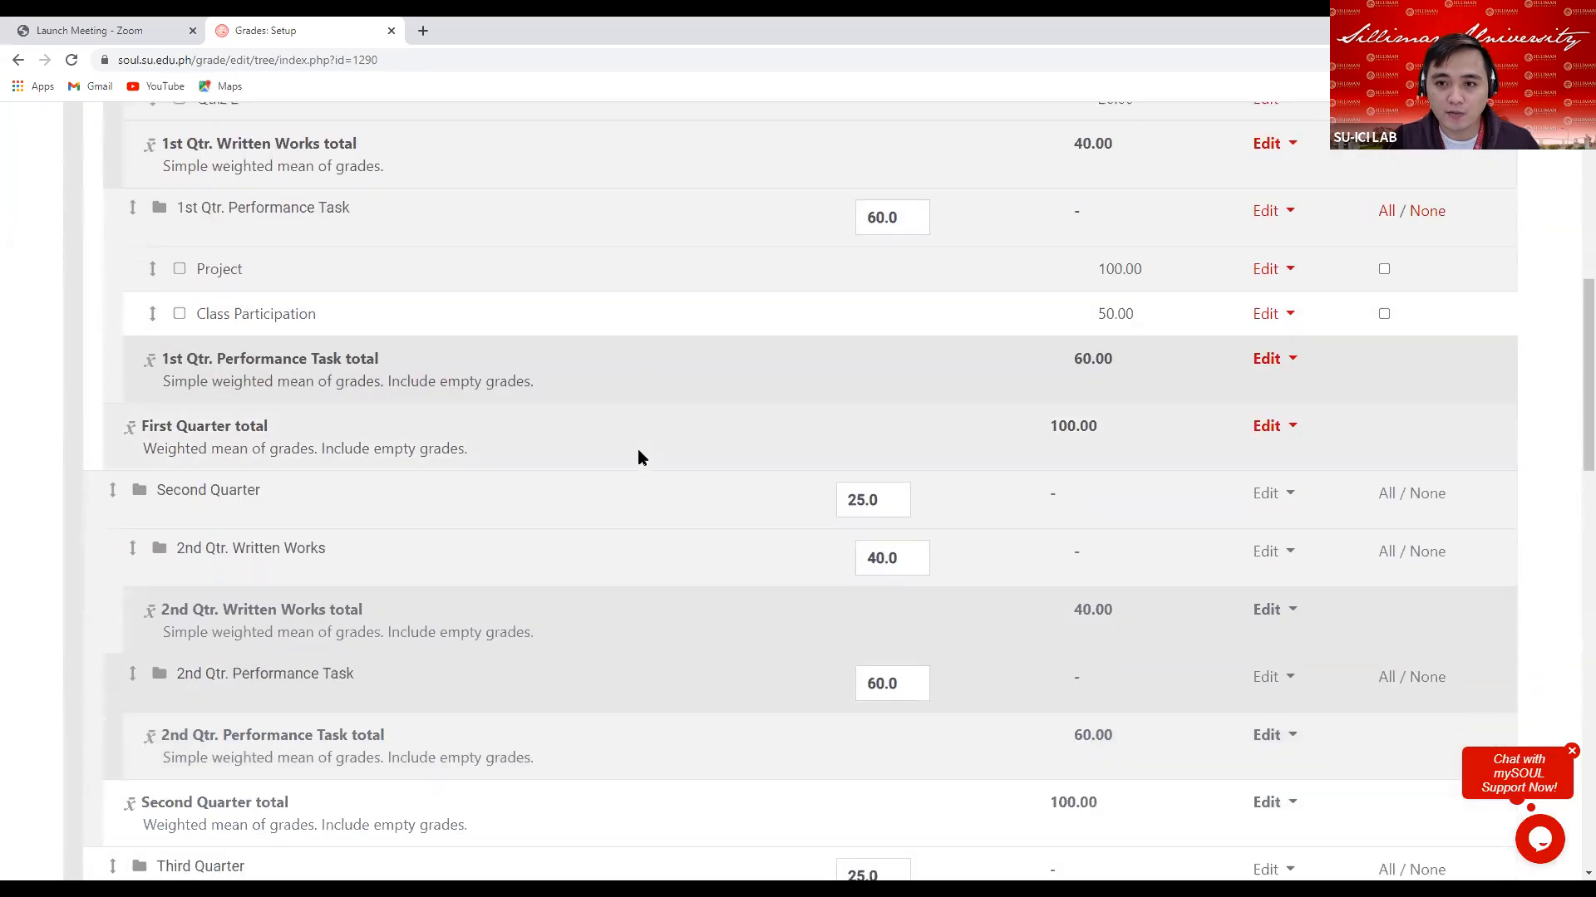
pyautogui.scroll(-12, 645, 458)
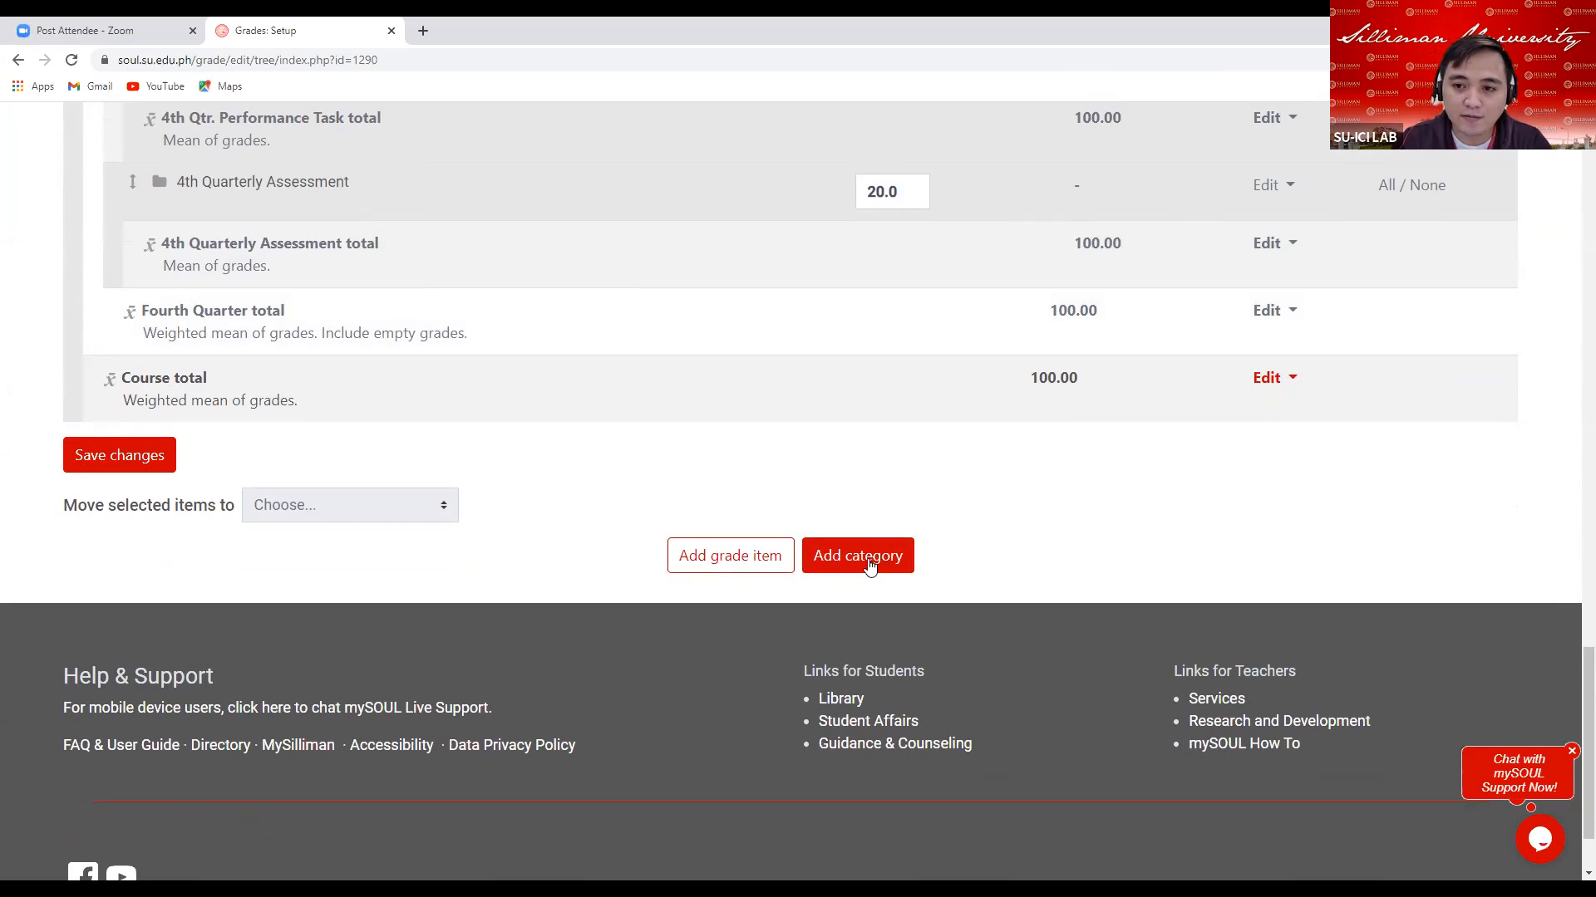
pyautogui.click(870, 557)
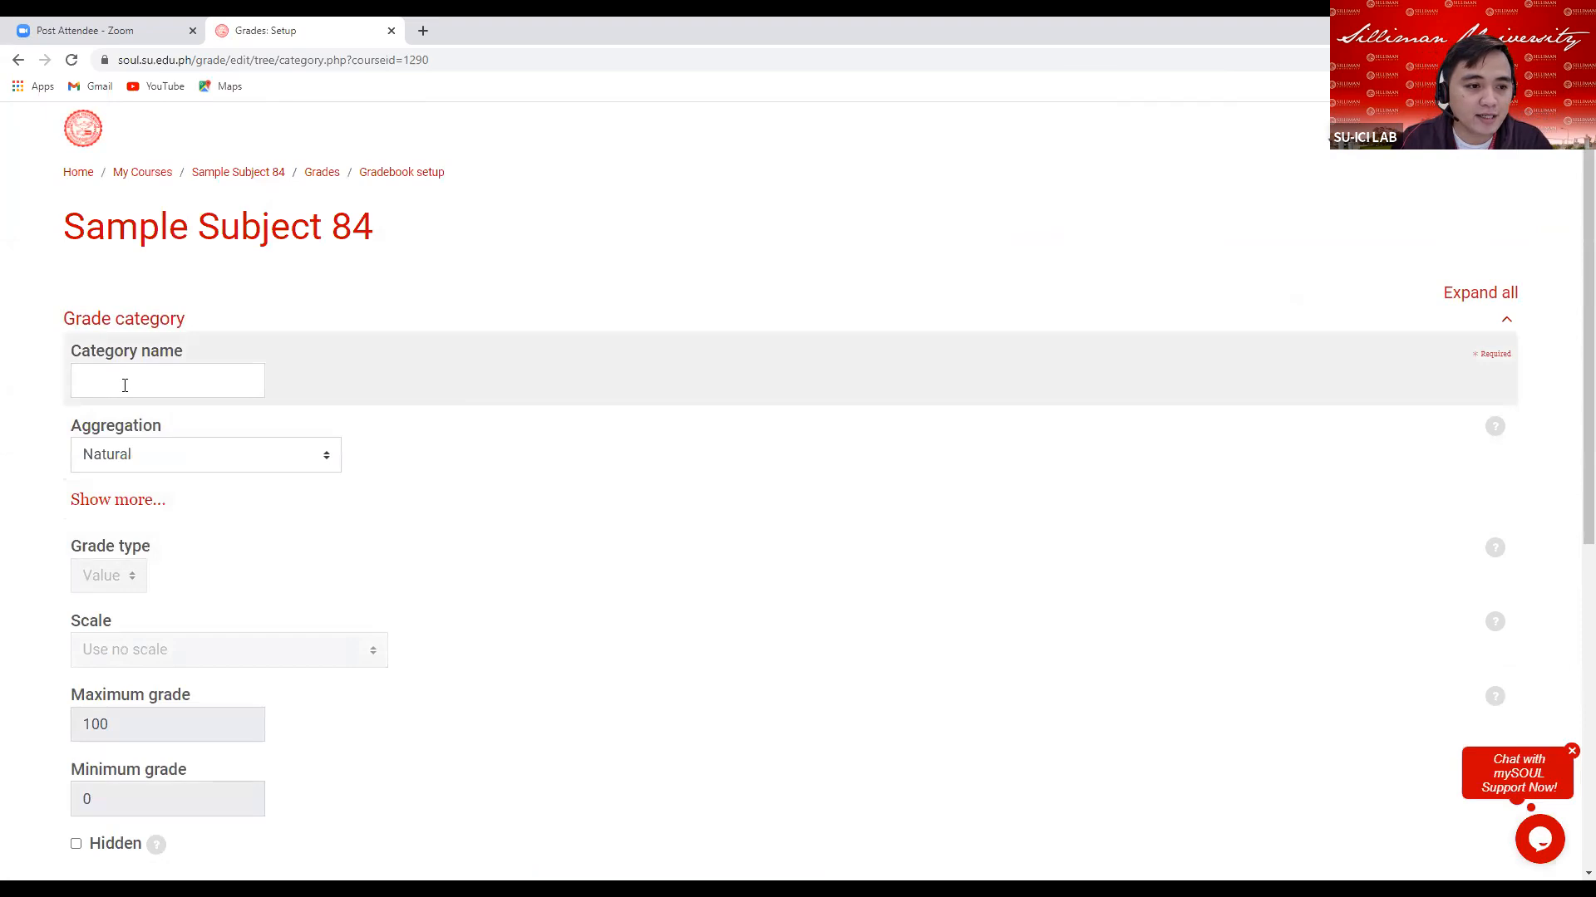
# Name the new grade category "1st Qtr. Formative Assessments"
pyautogui.moveTo(57, 317); pyautogui.dragTo(216, 316)
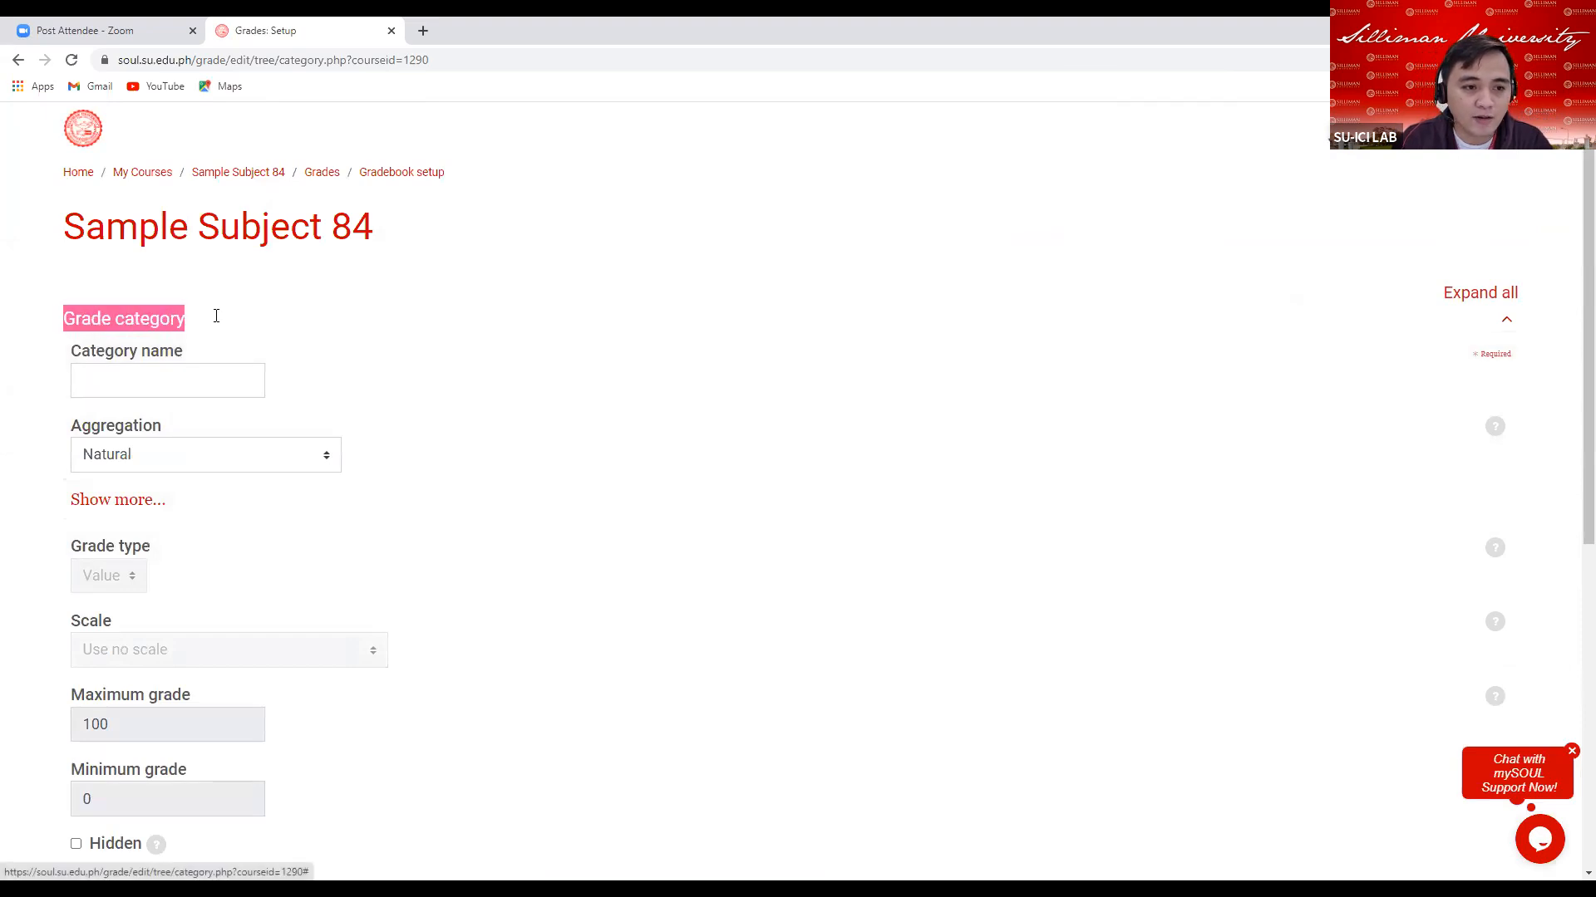
pyautogui.click(105, 387)
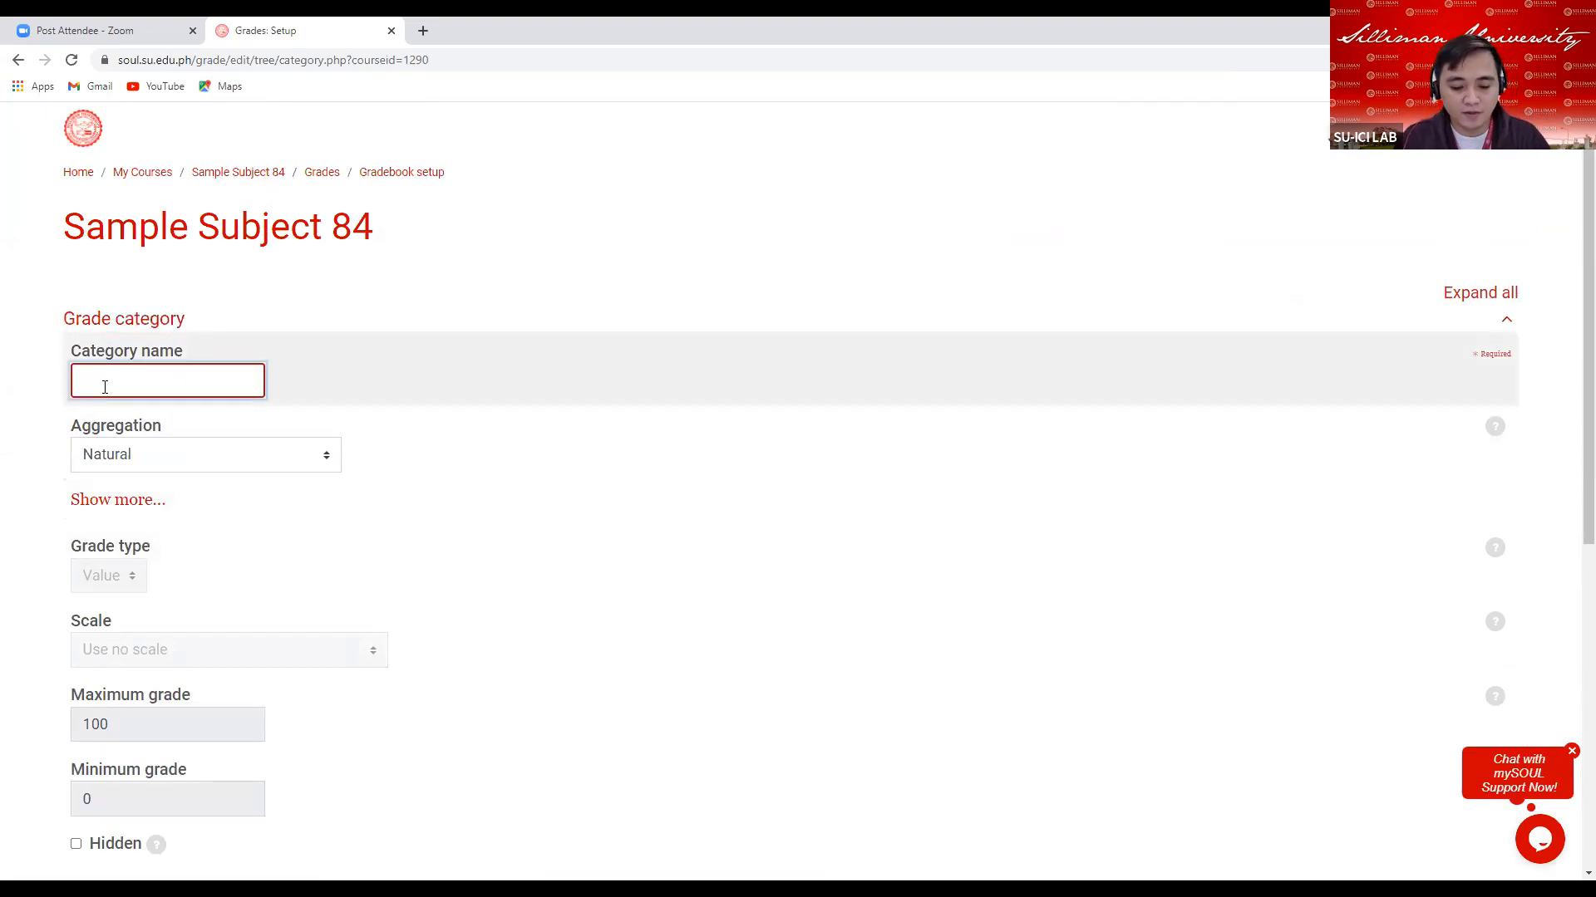
pyautogui.write('1st')
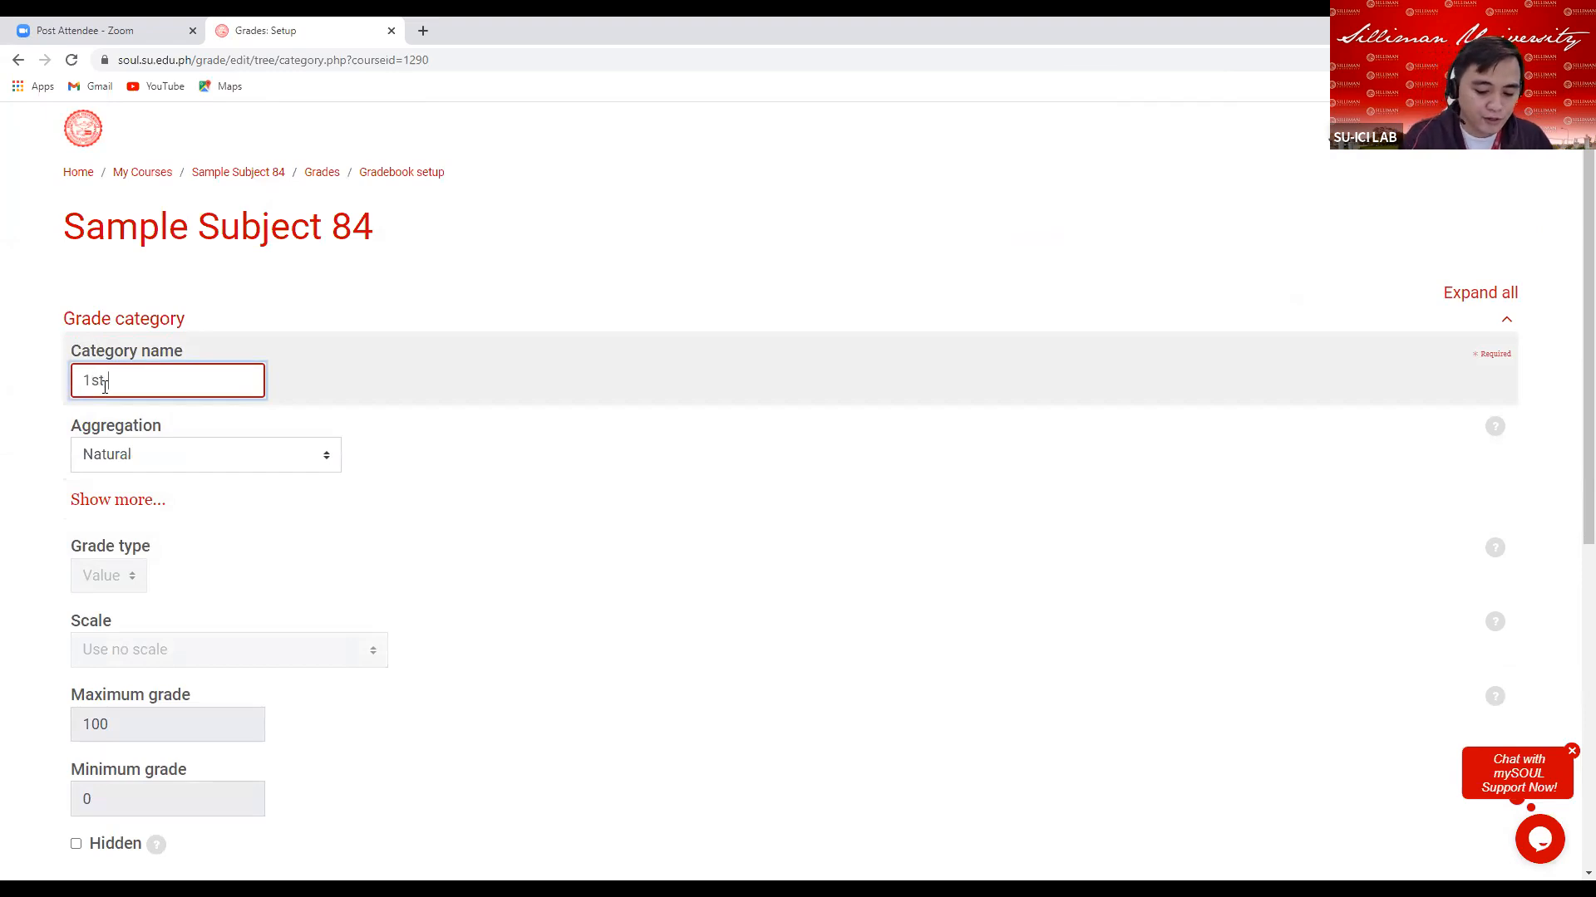
pyautogui.write(' Qtr. F')
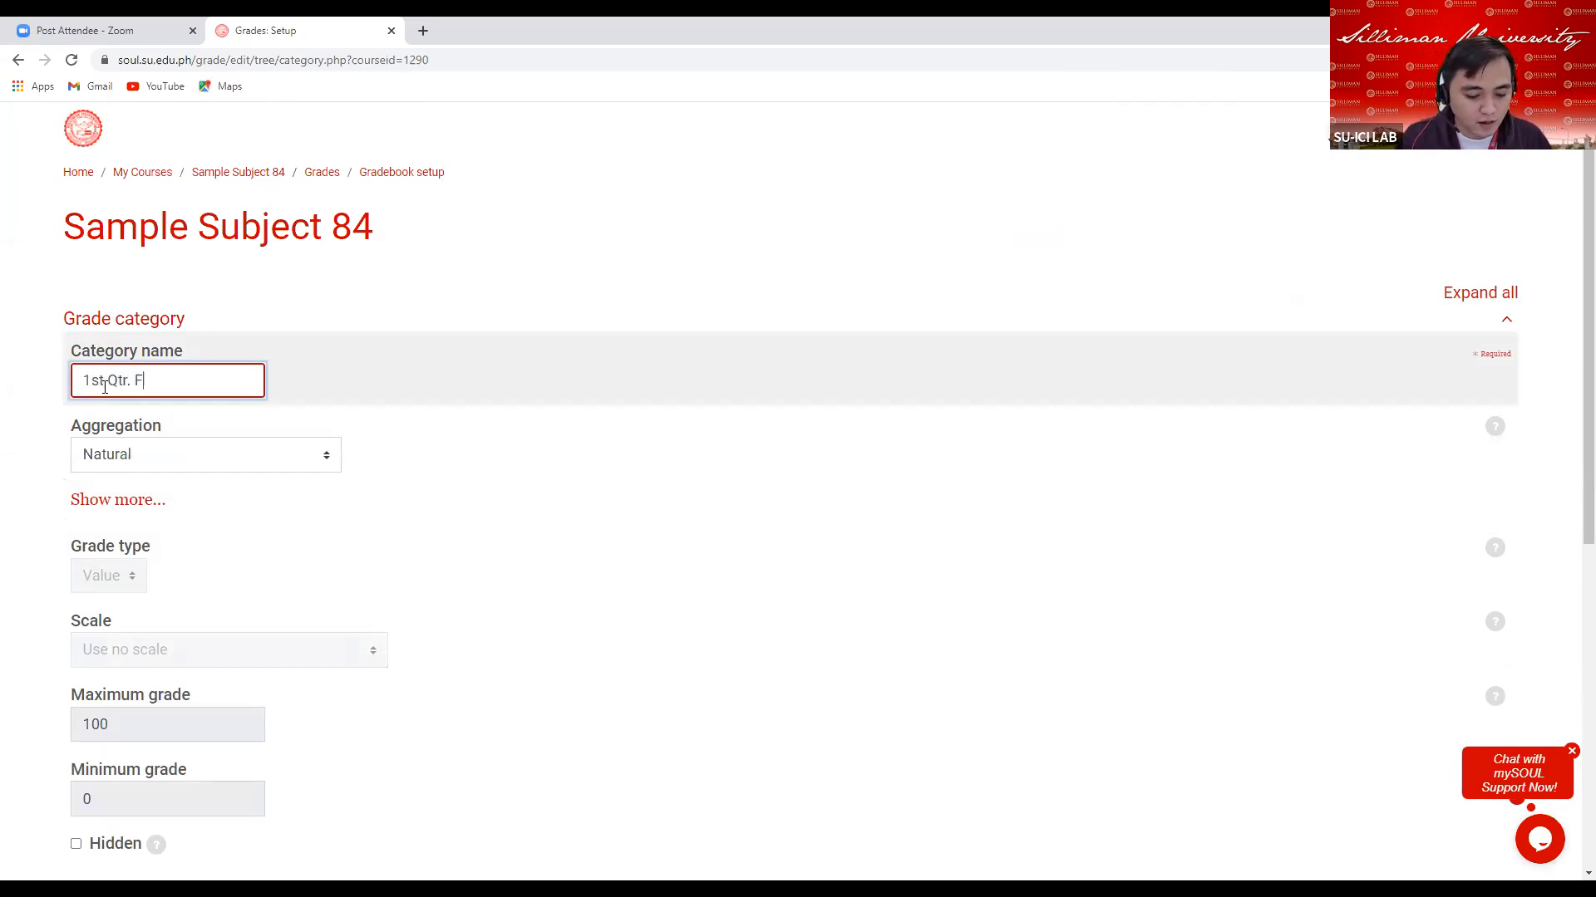
pyautogui.write('ormati')
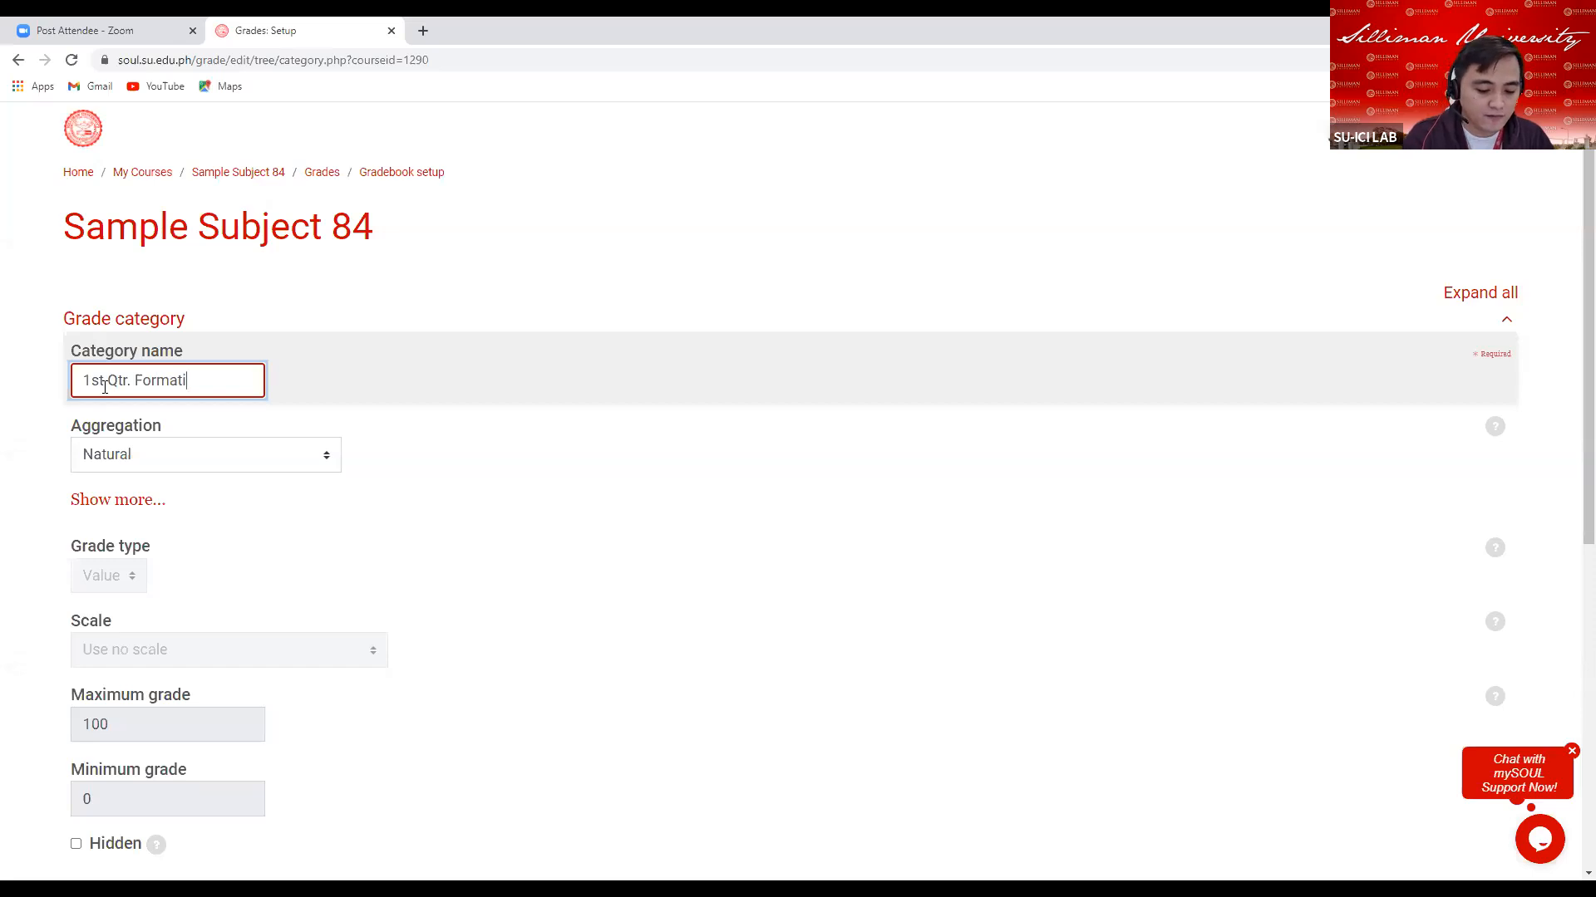
pyautogui.write('ve Ass')
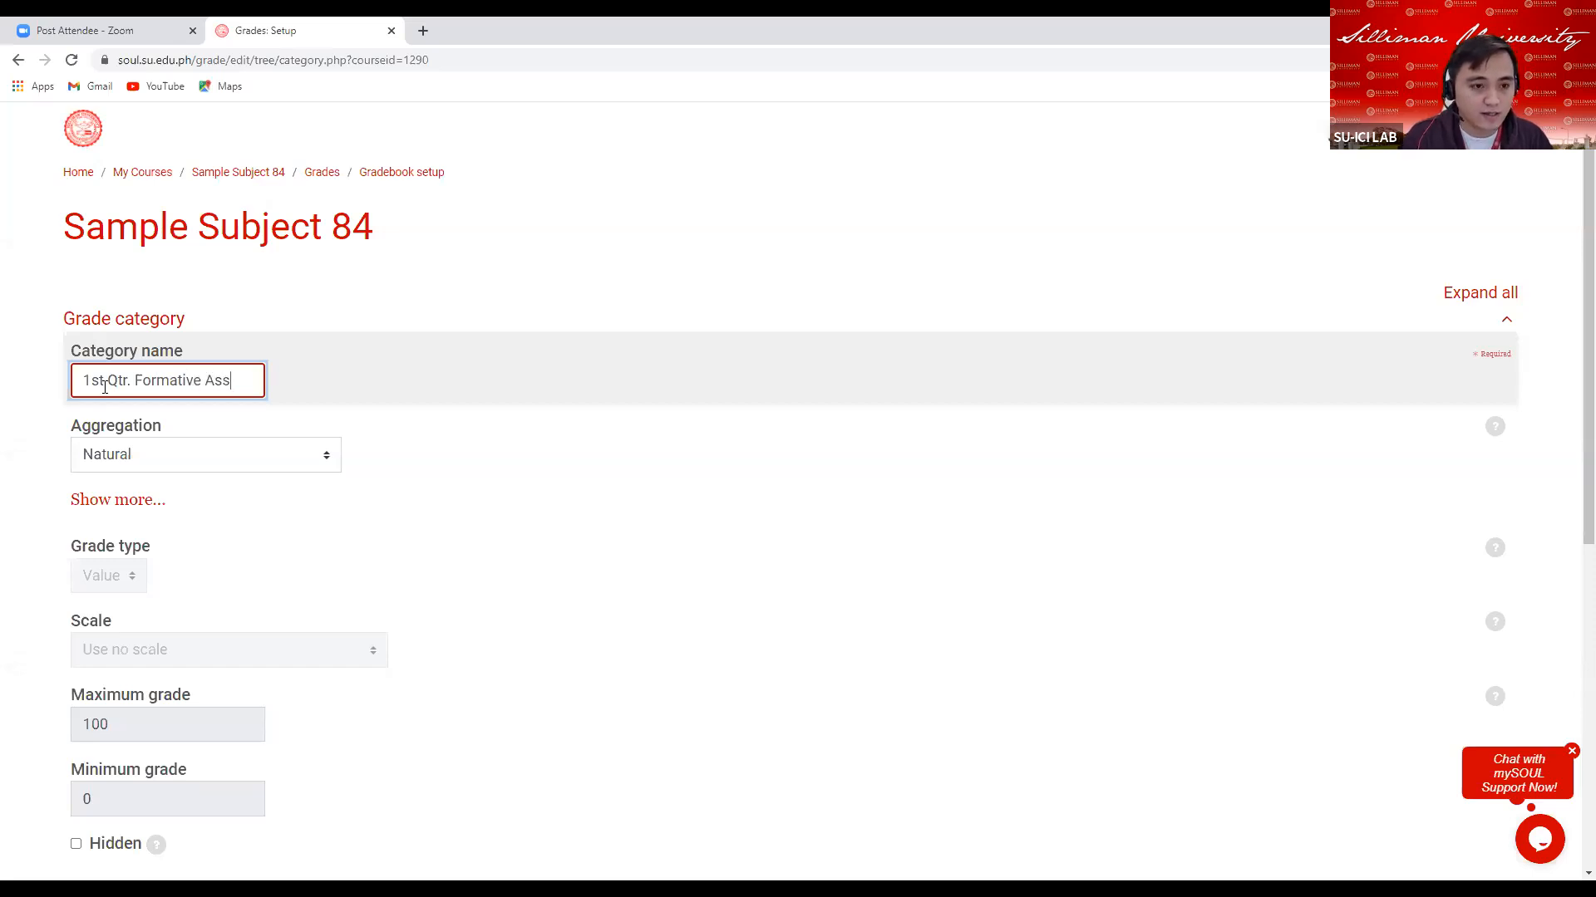
pyautogui.write('essments')
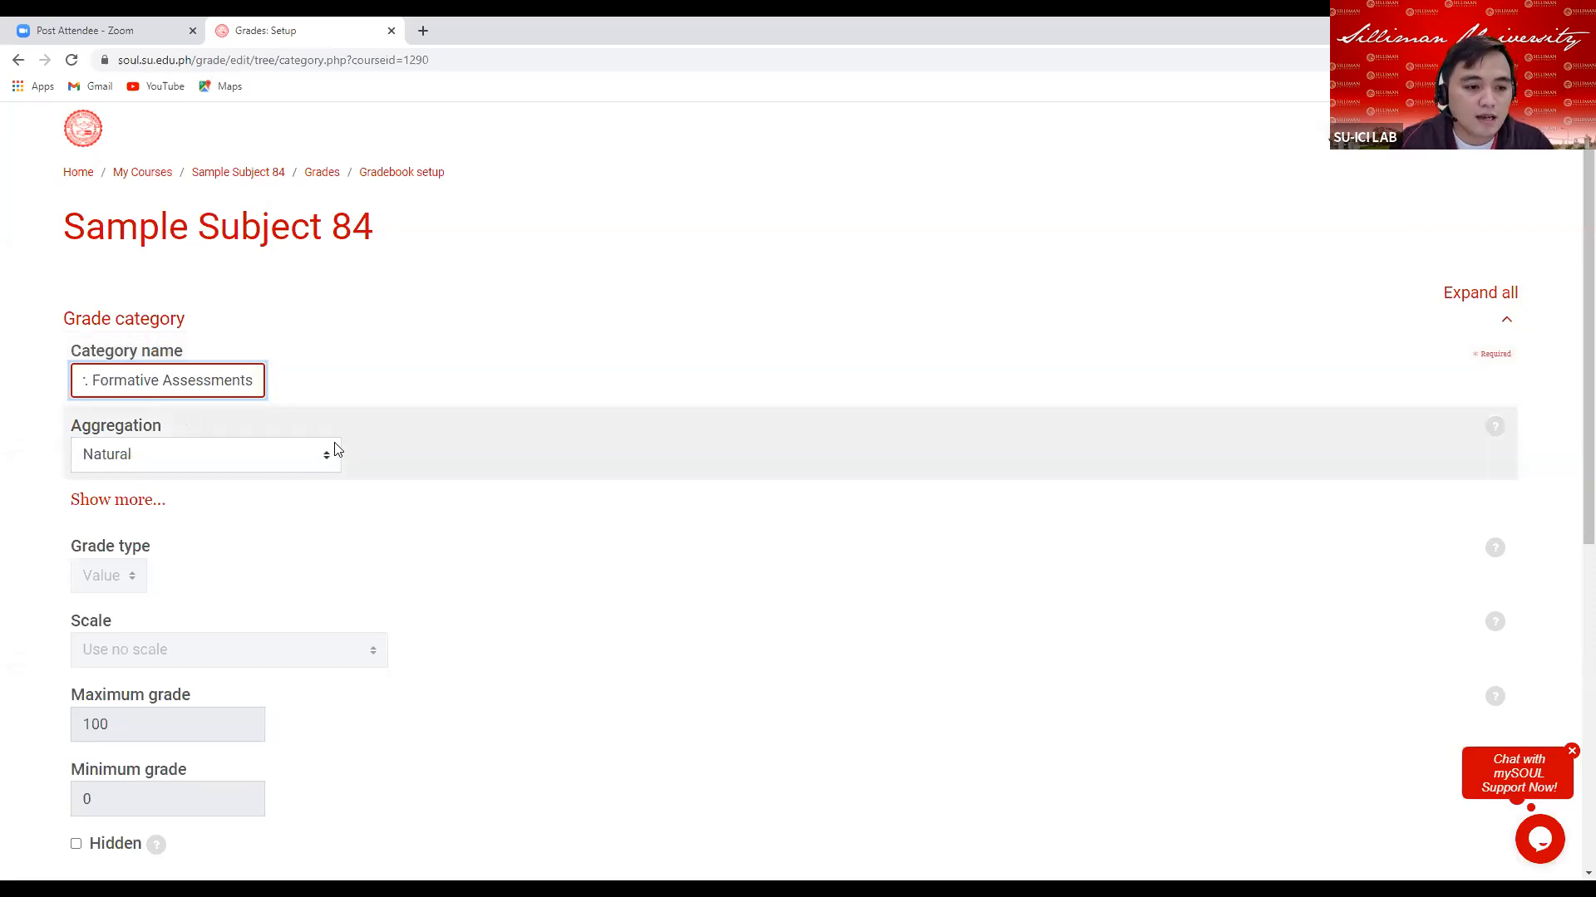
# Set the category's aggregation to Simple weighted mean of grades and turn off Exclude empty grades
pyautogui.scroll(-1, 337, 453)
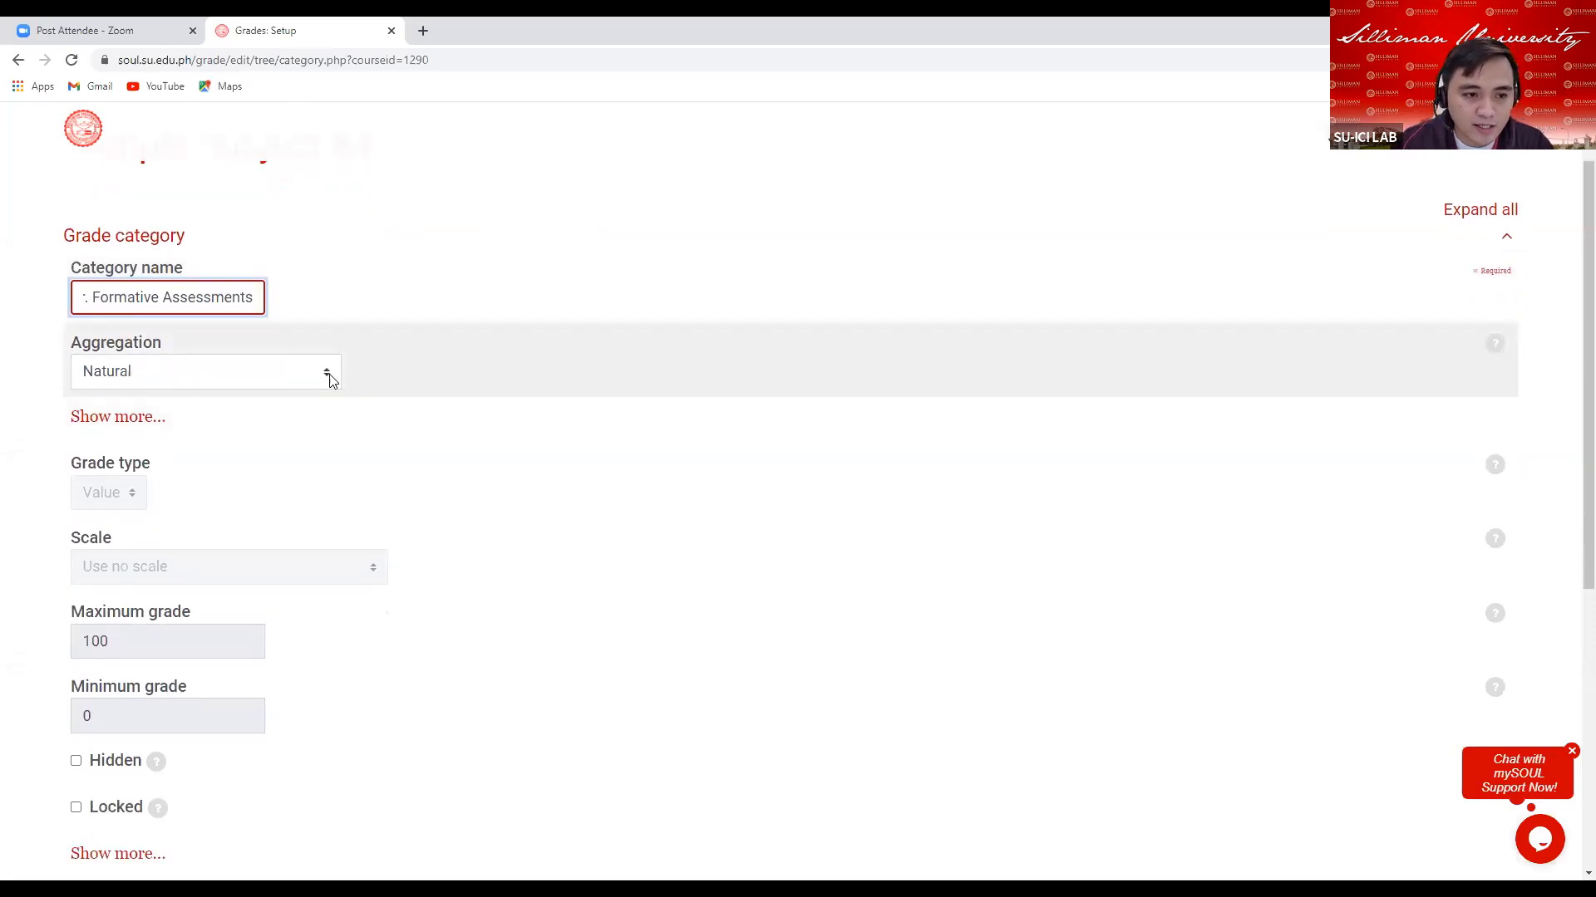
pyautogui.click(330, 378)
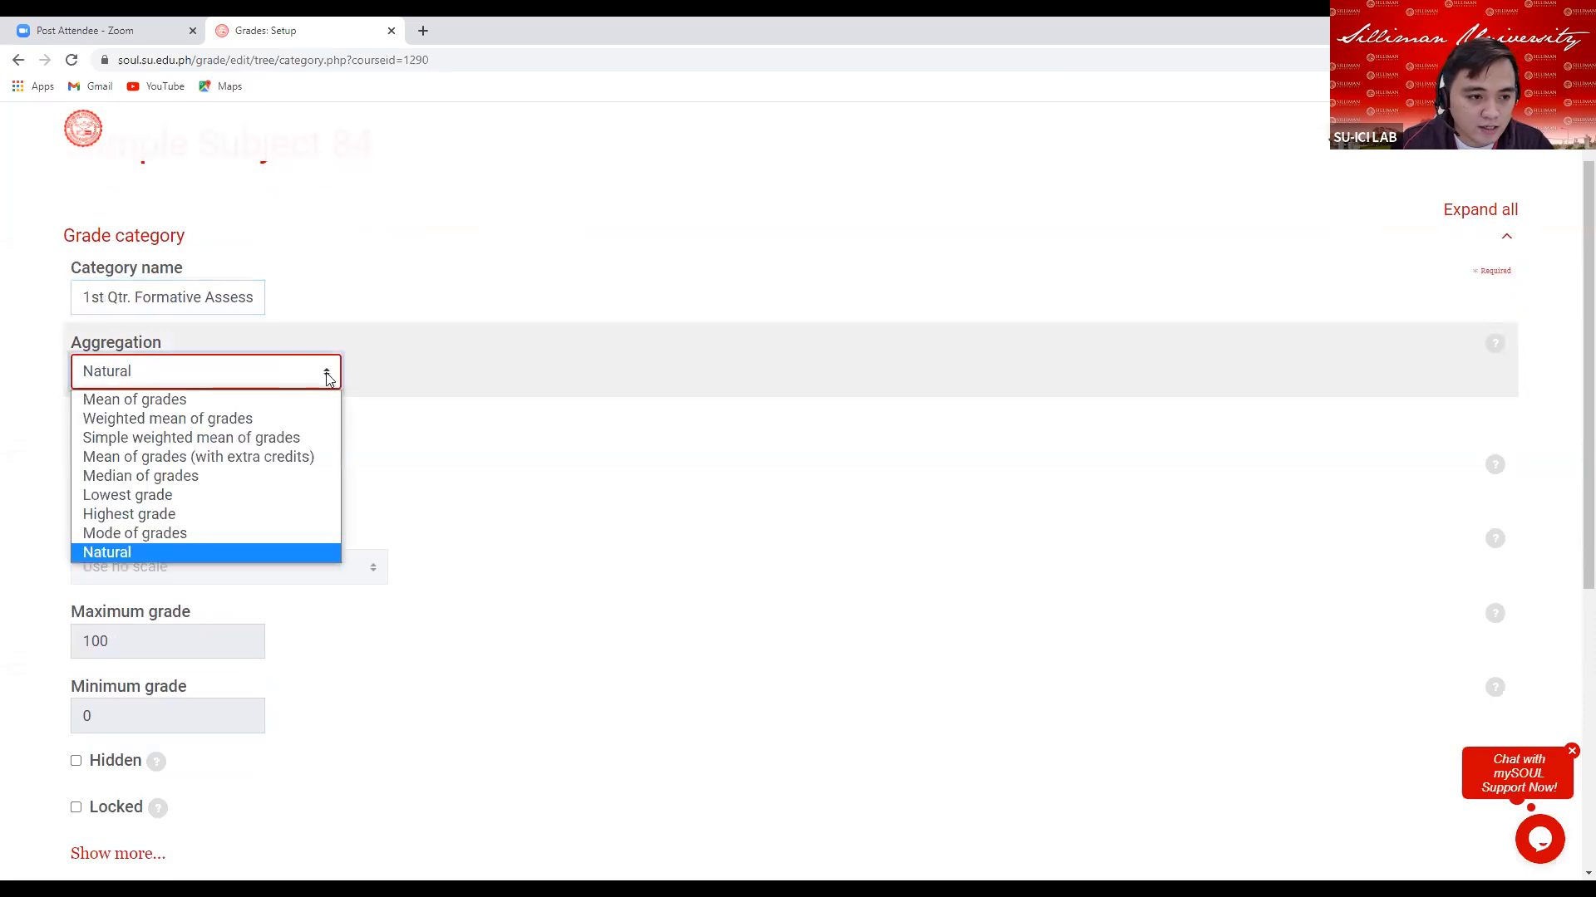
pyautogui.click(253, 442)
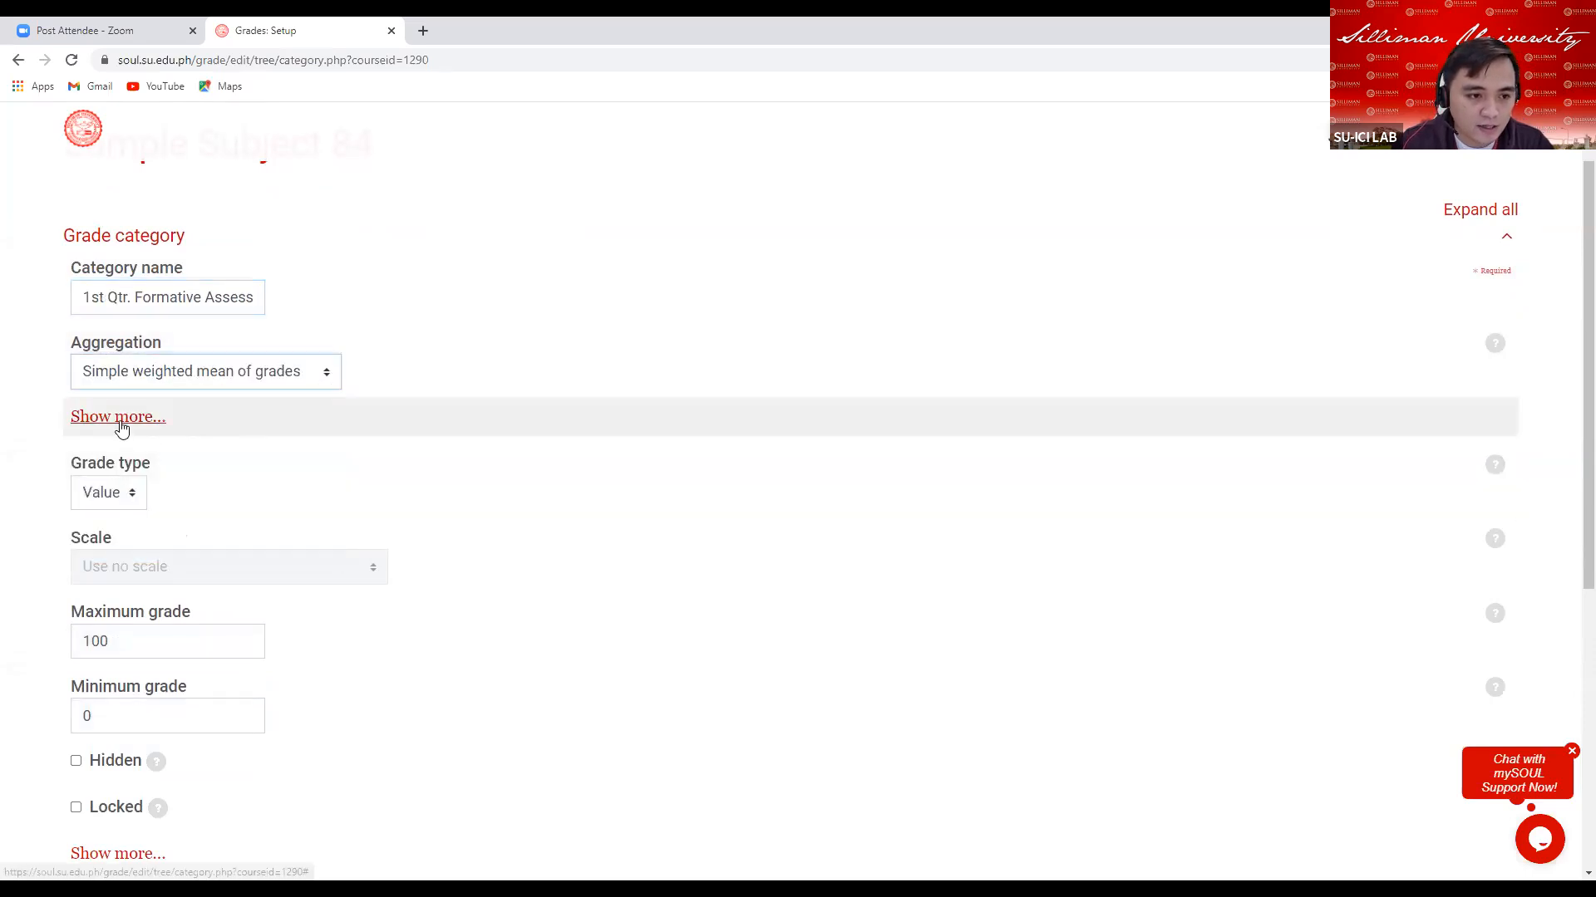
pyautogui.click(121, 426)
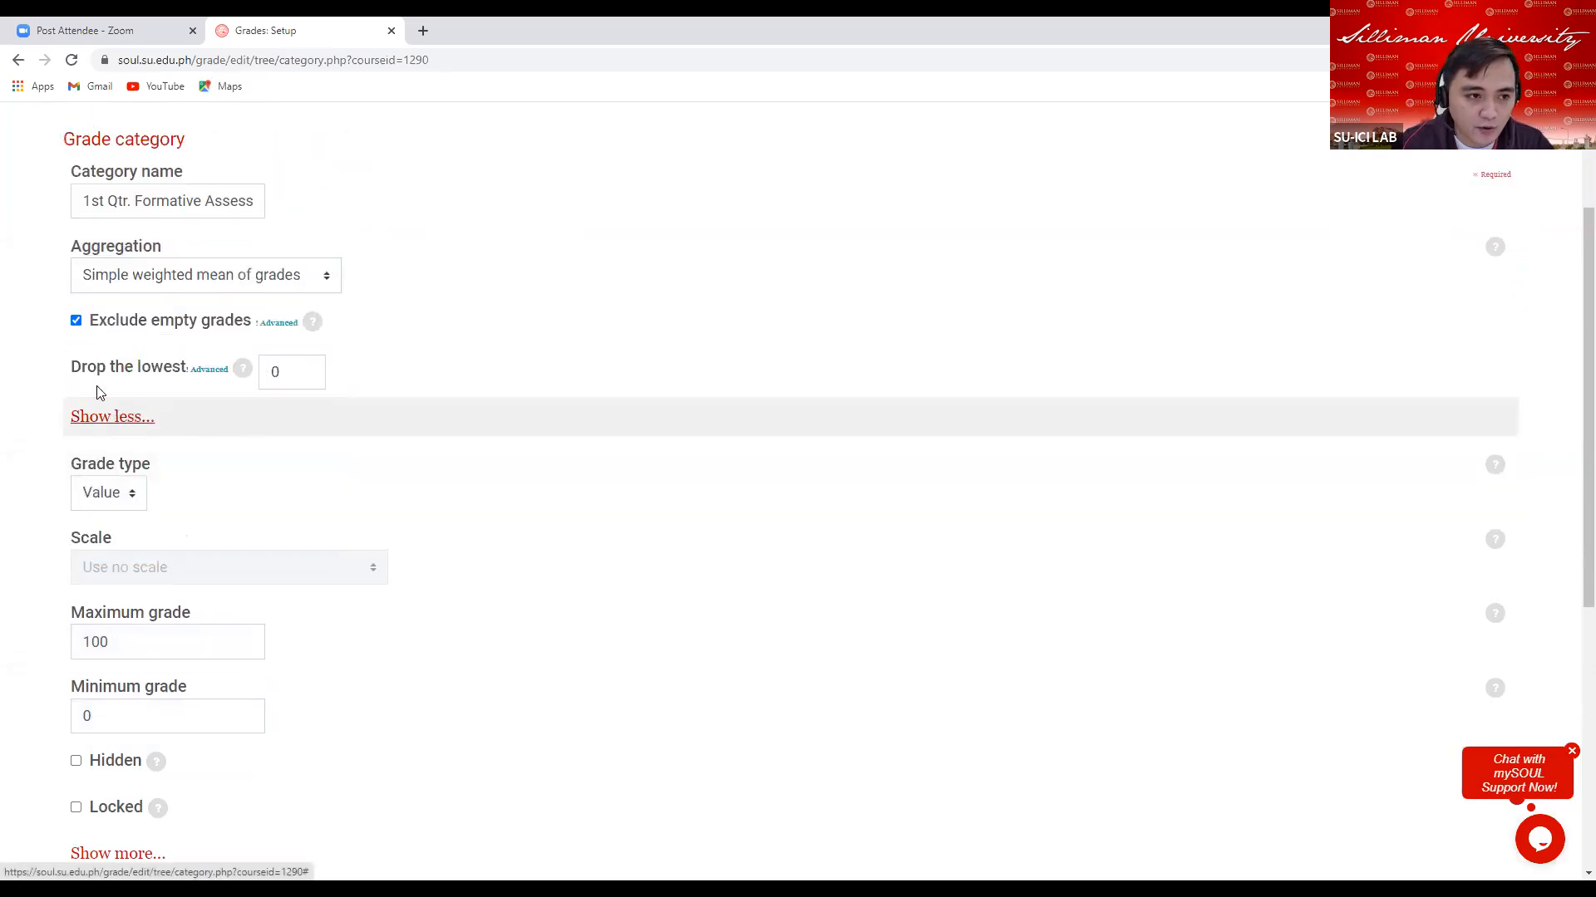
pyautogui.click(76, 323)
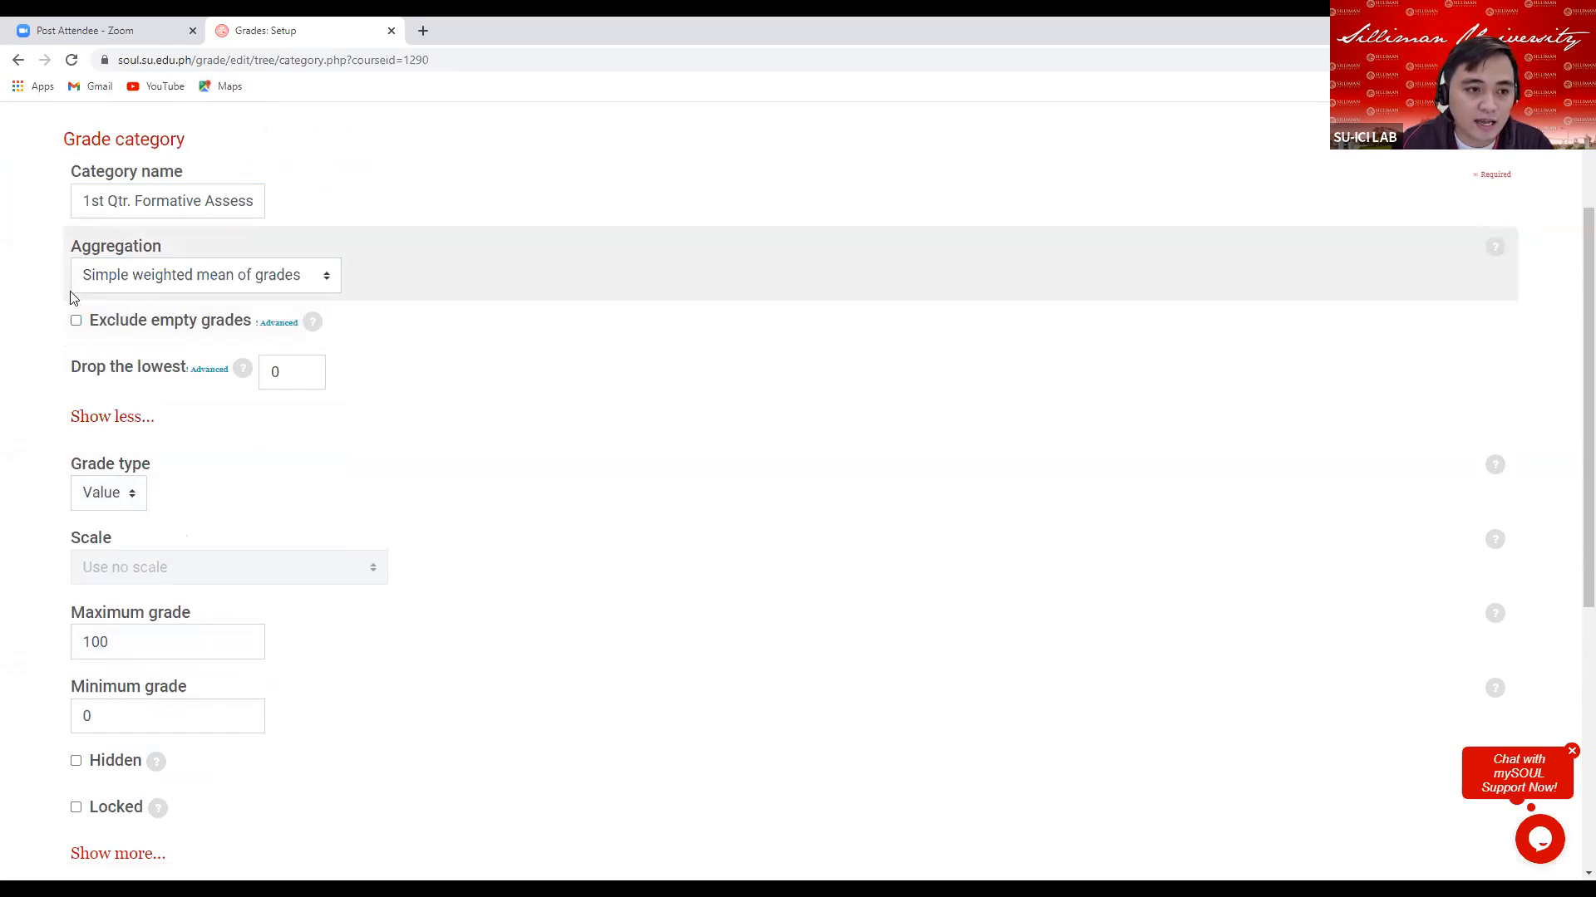
pyautogui.moveTo(83, 246); pyautogui.dragTo(372, 397)
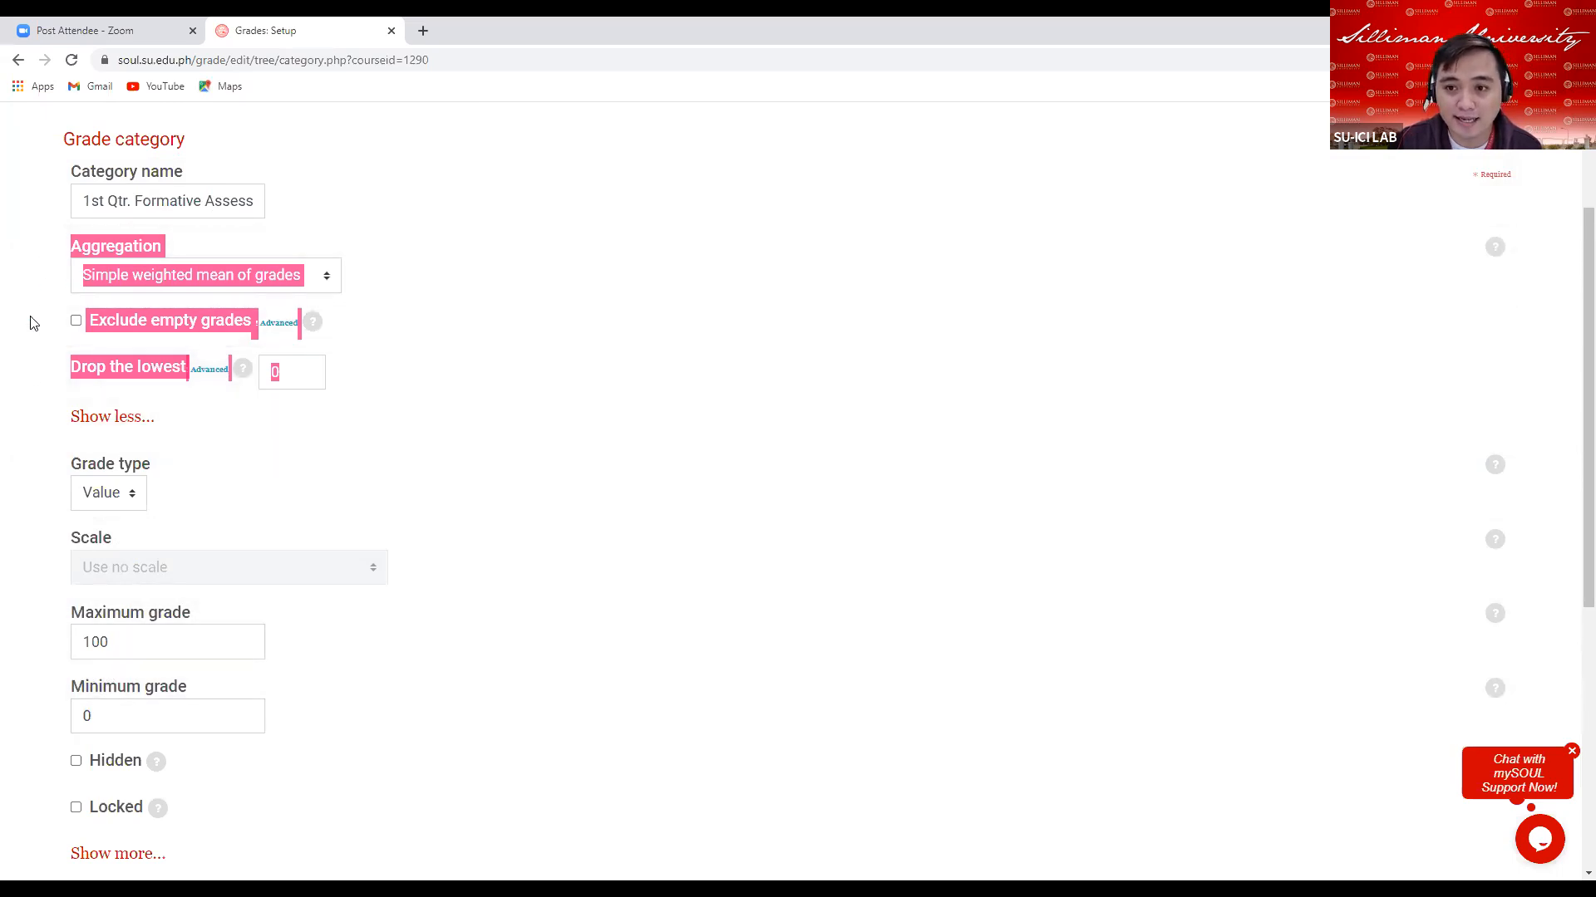
# Set the category's maximum grade to 0
pyautogui.click(123, 645)
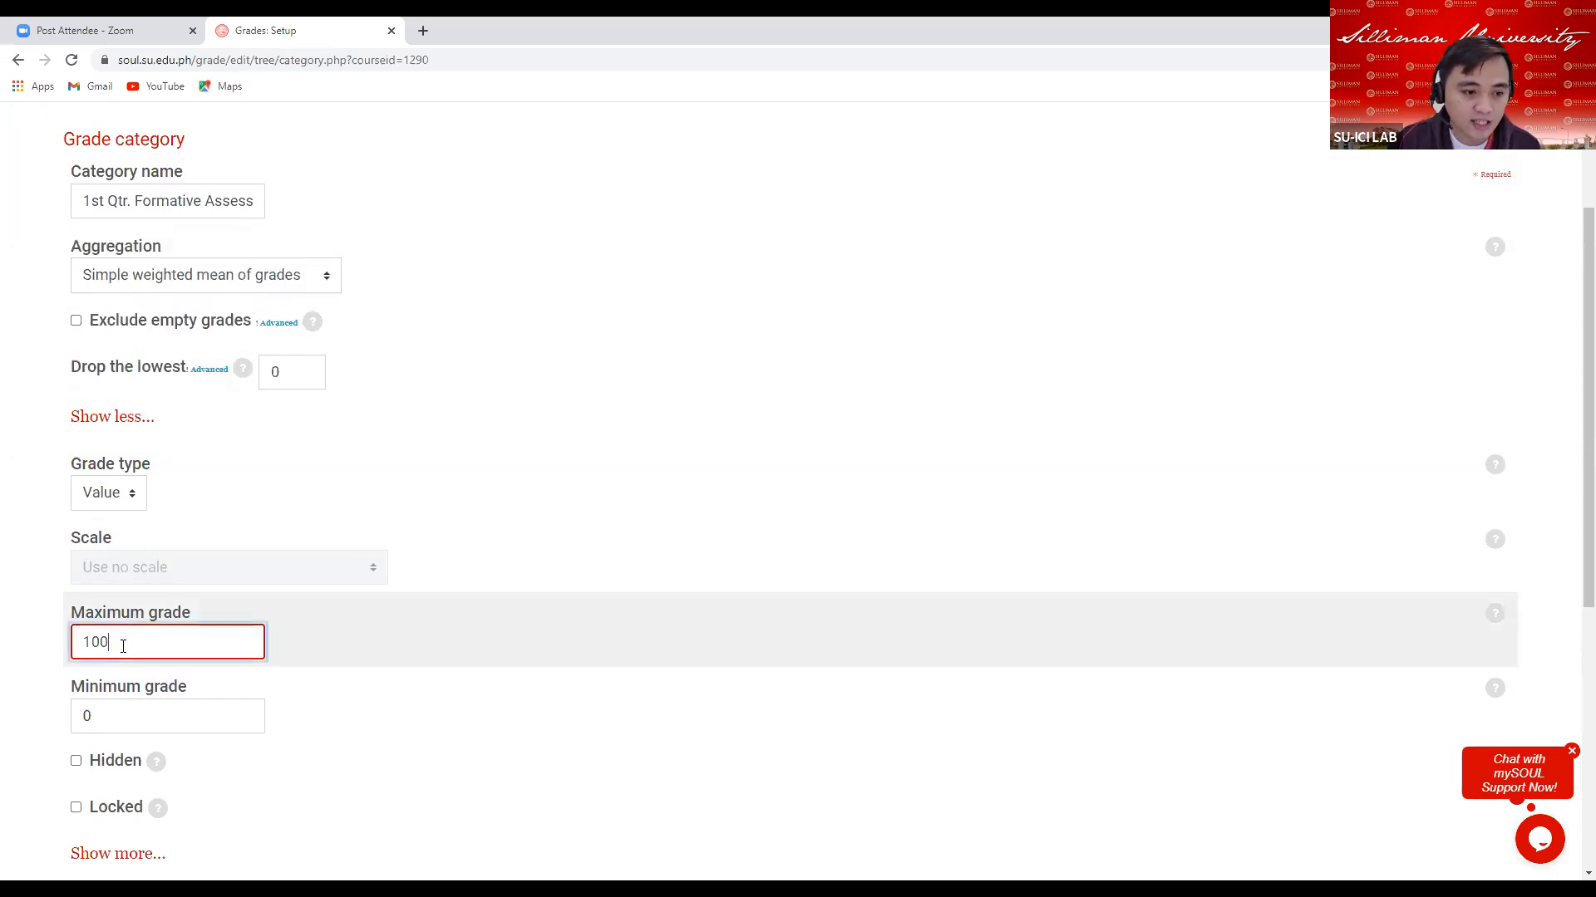
pyautogui.press('BackSpace')
pyautogui.press('BackSpace')
pyautogui.press('BackSpace')
pyautogui.write('0')
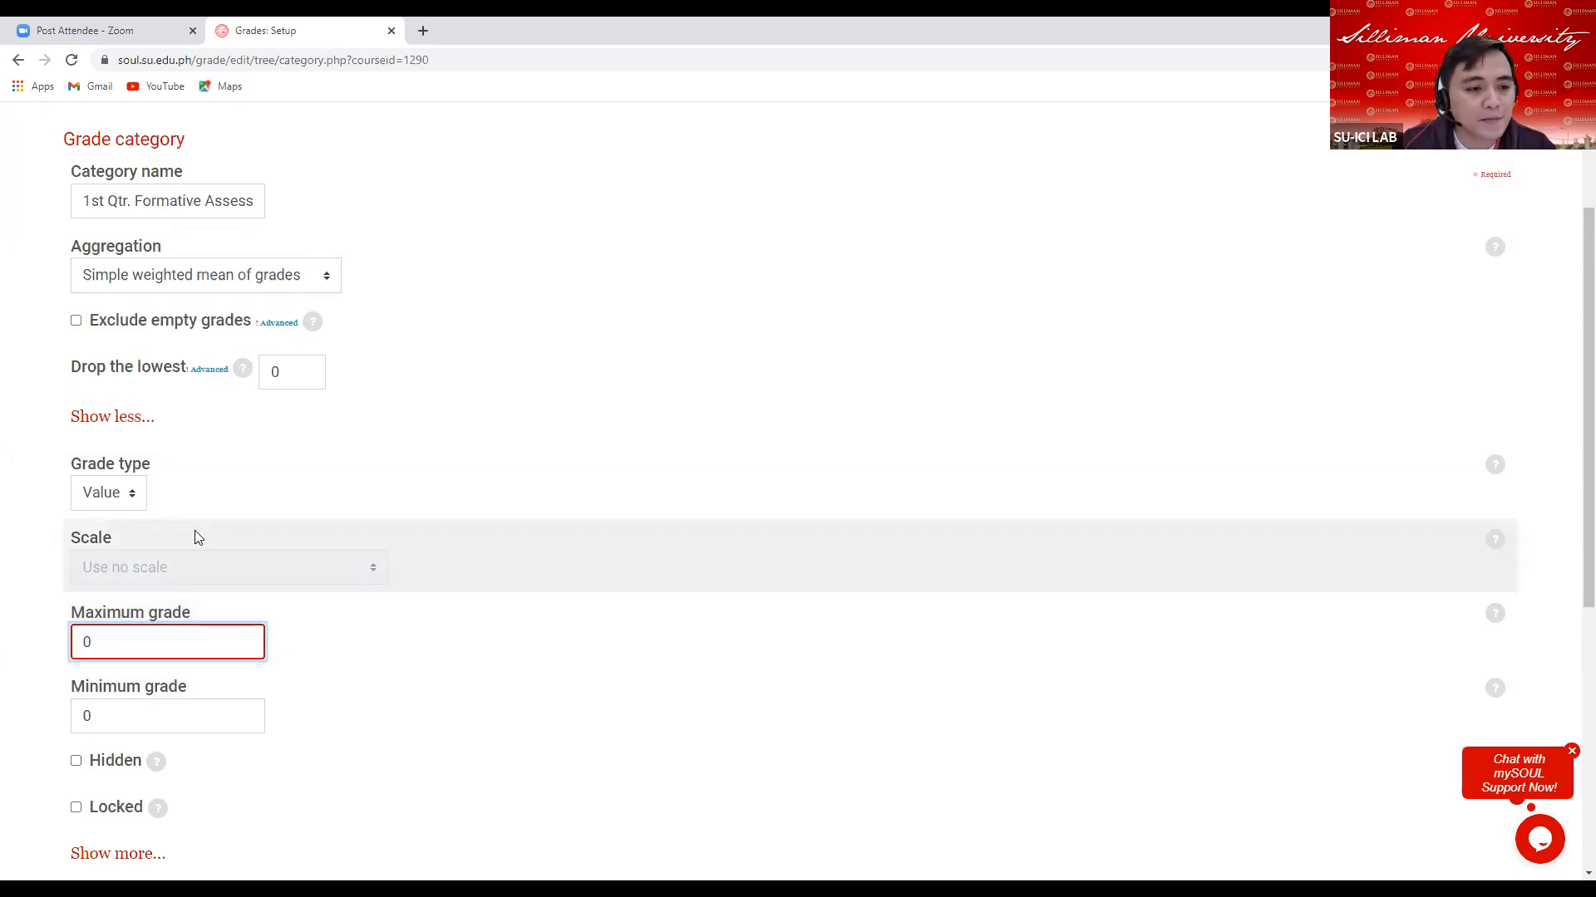
# Reveal the advanced grade options and set the category's parent category to First Quarter
pyautogui.scroll(-3, 225, 545)
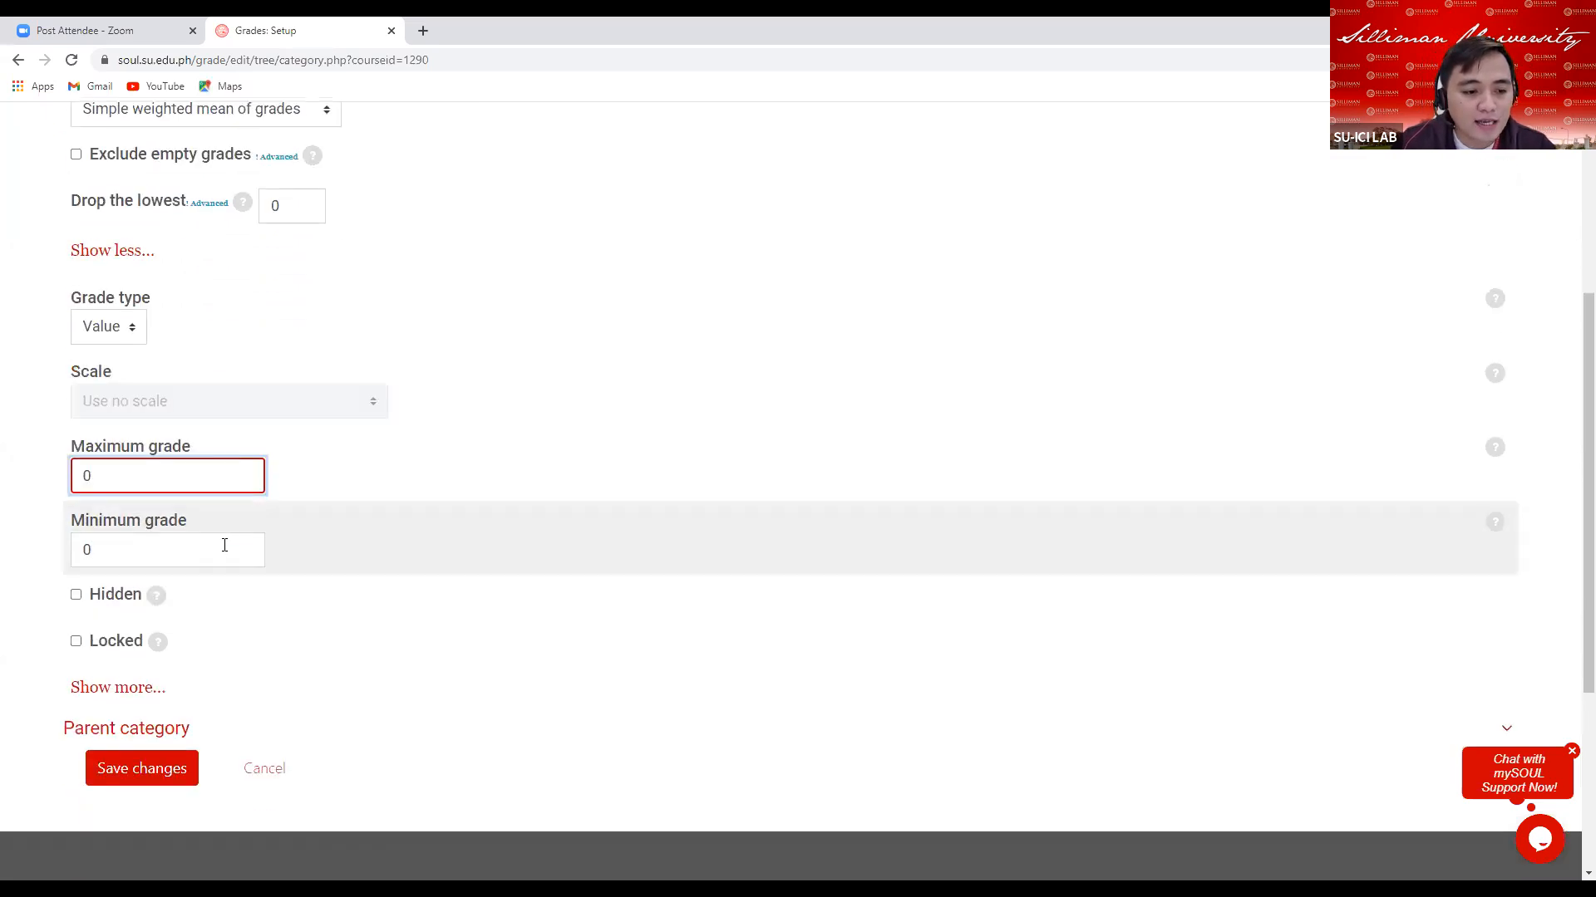
pyautogui.scroll(-2, 239, 518)
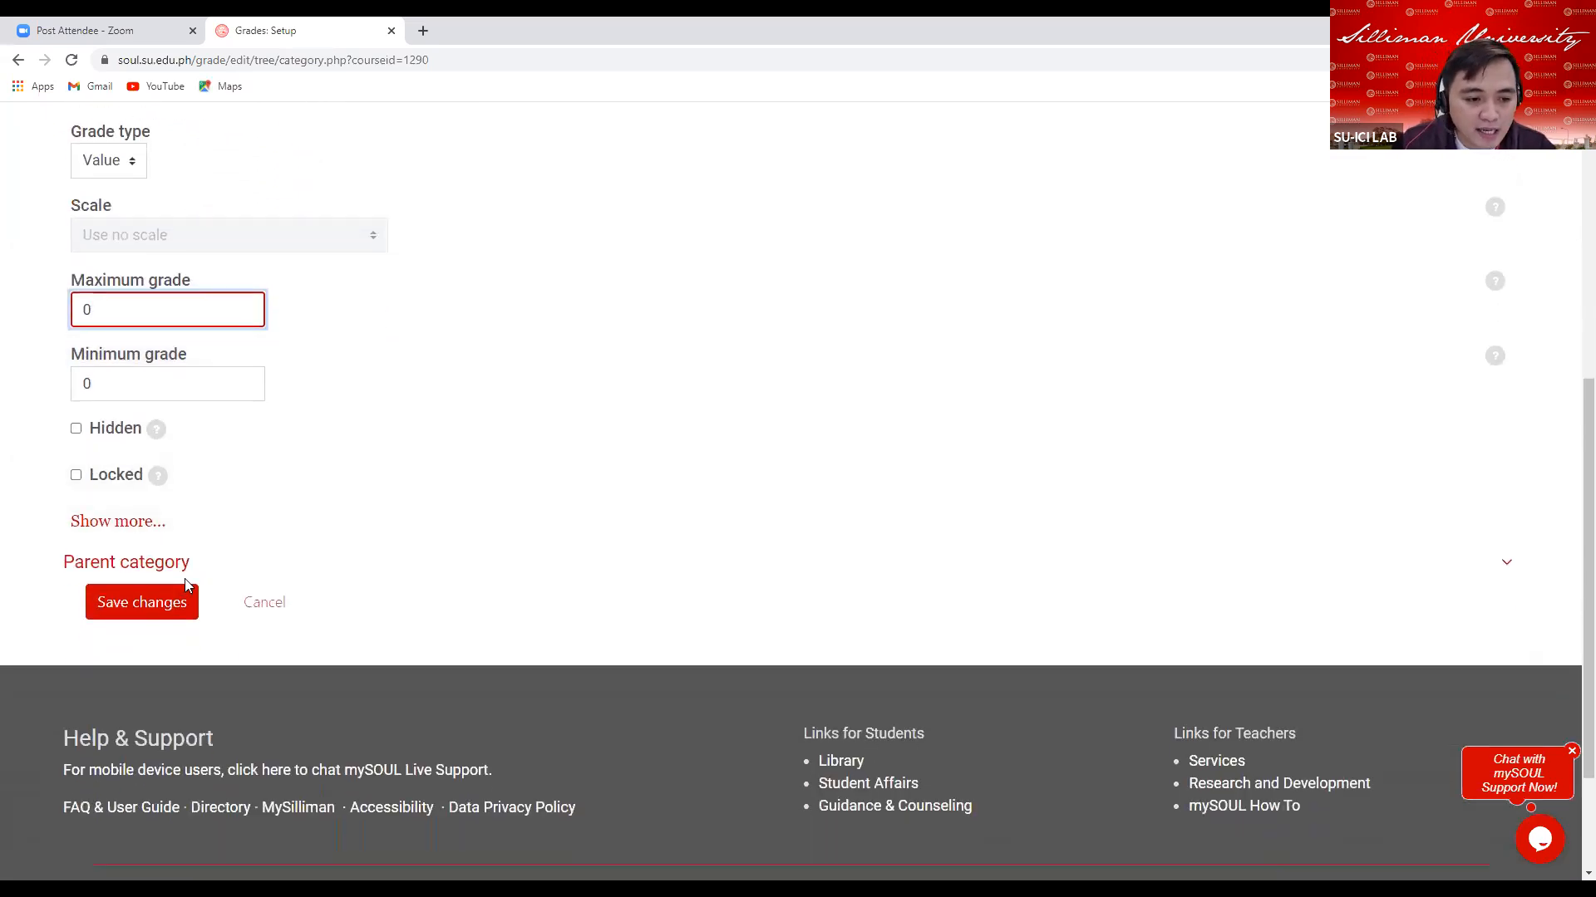
pyautogui.click(117, 523)
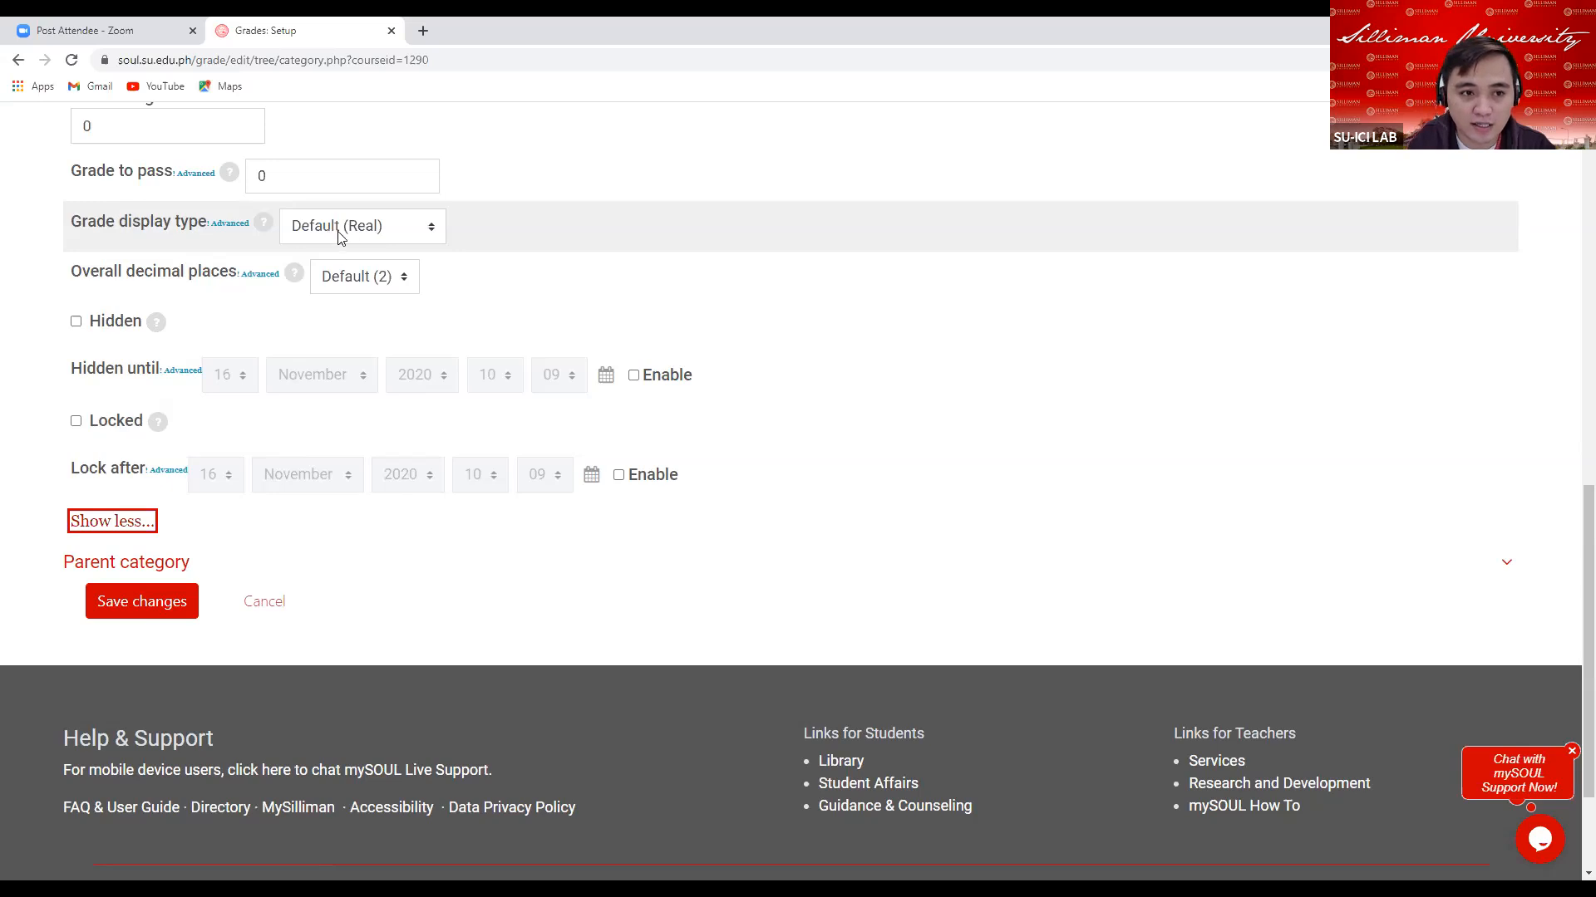
pyautogui.scroll(1, 380, 261)
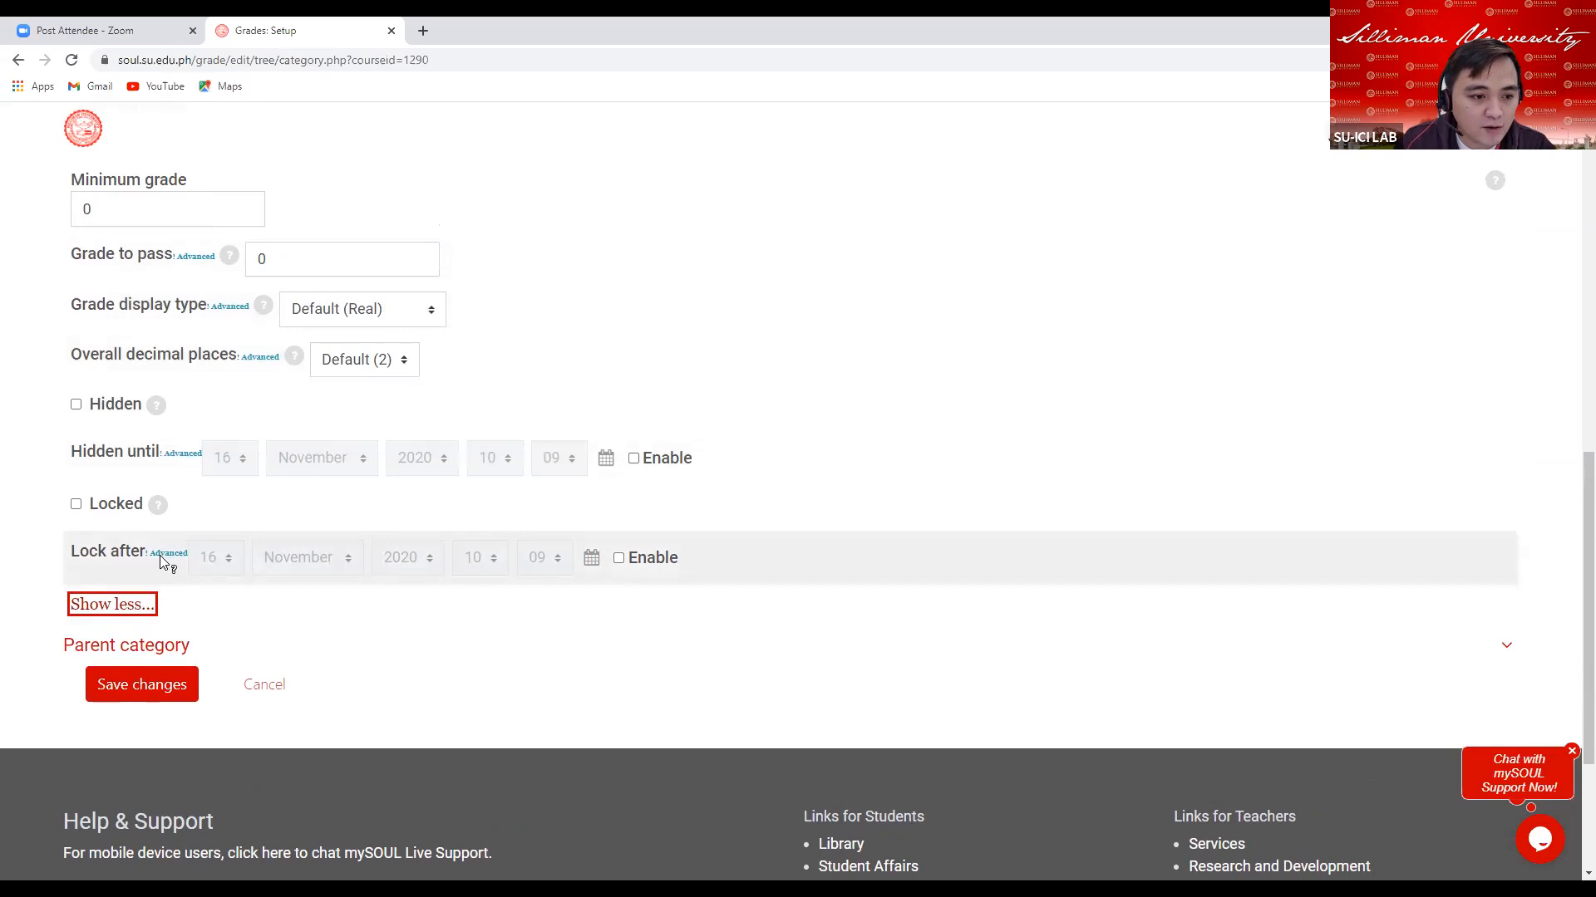
pyautogui.scroll(-2, 160, 555)
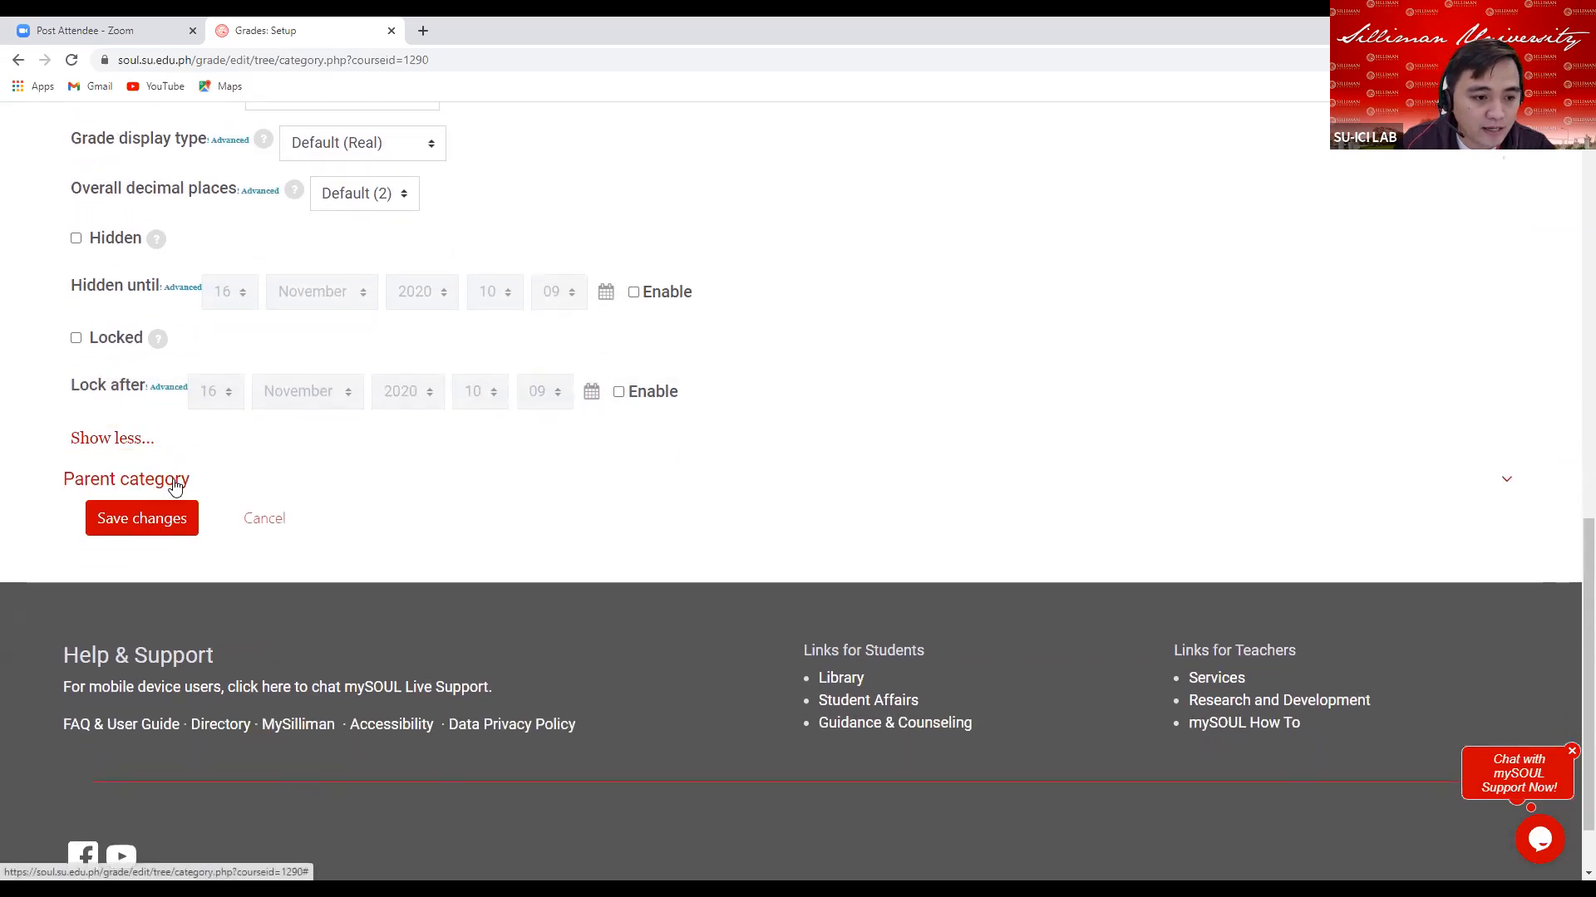
pyautogui.click(175, 486)
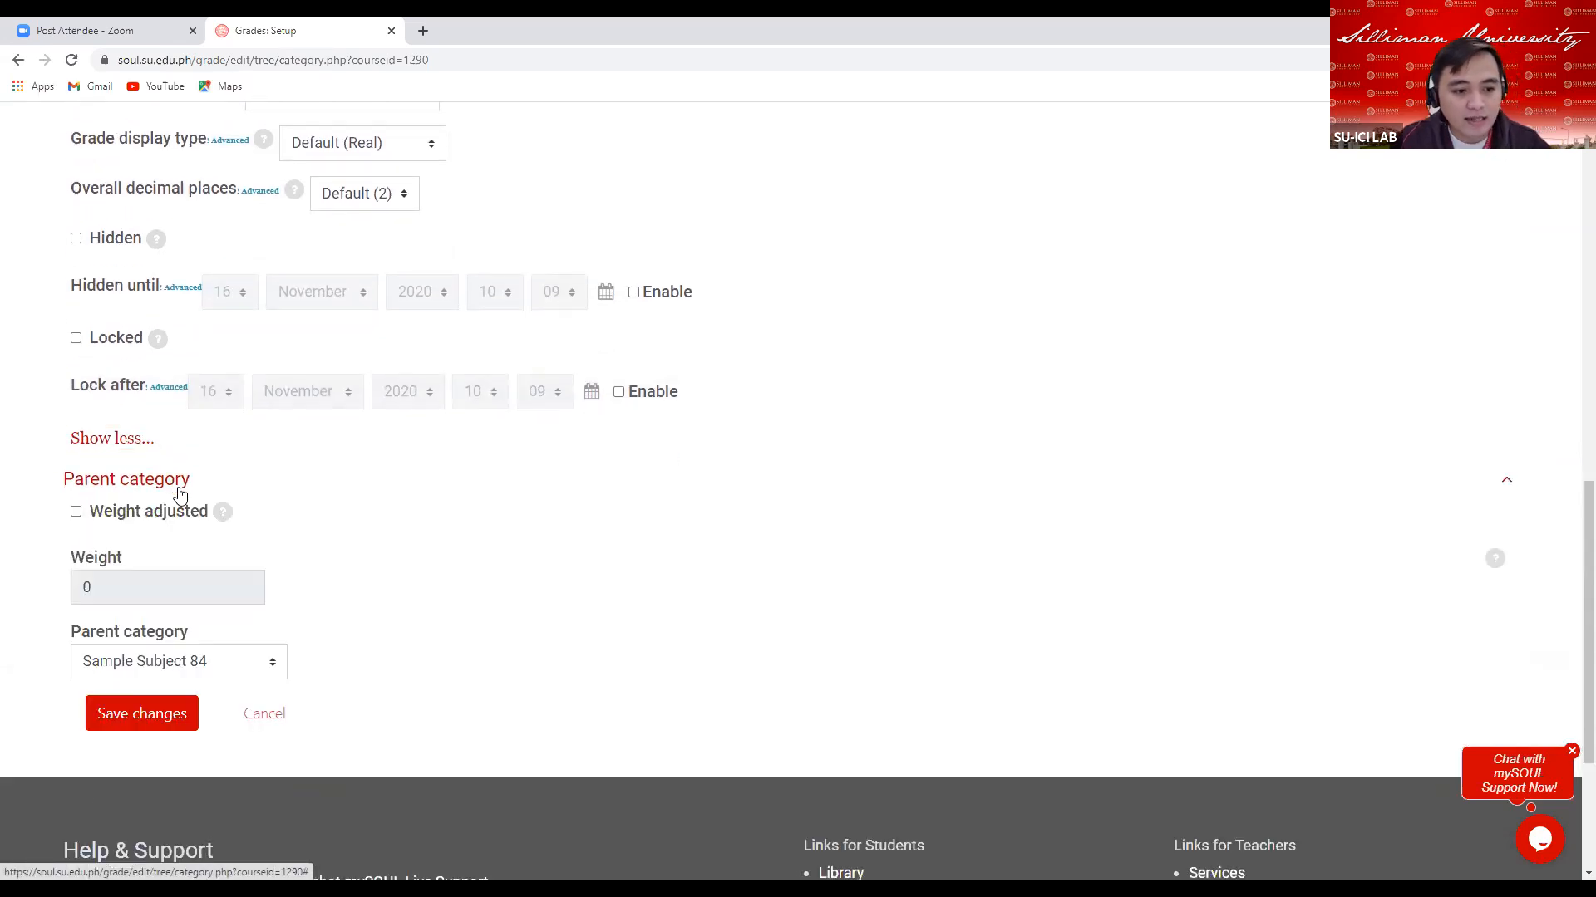
pyautogui.click(271, 670)
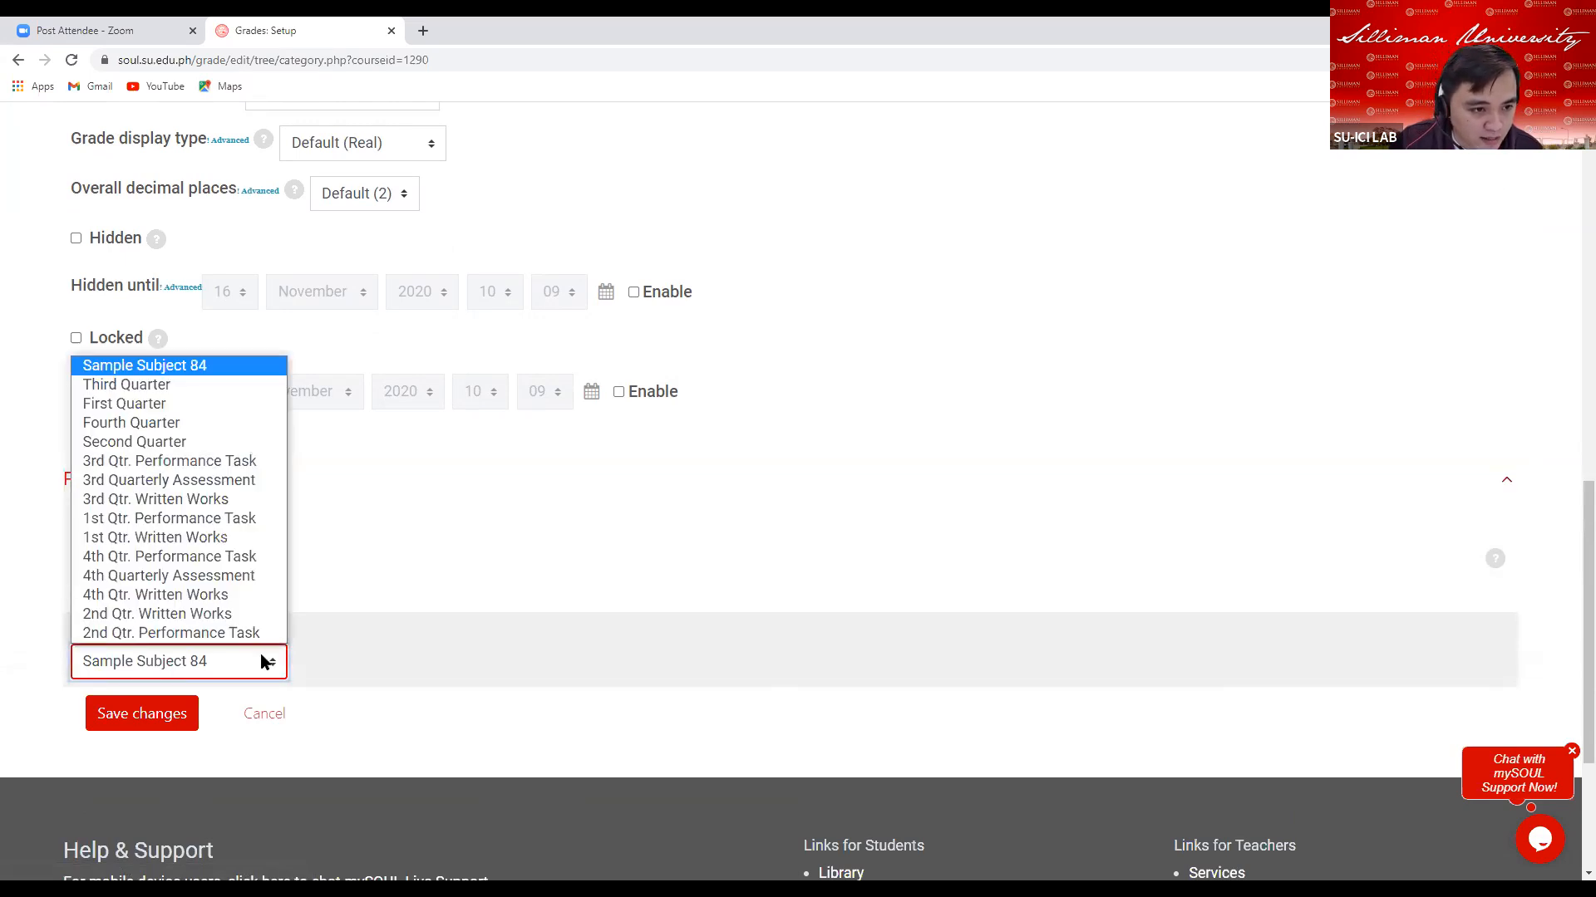
pyautogui.click(190, 406)
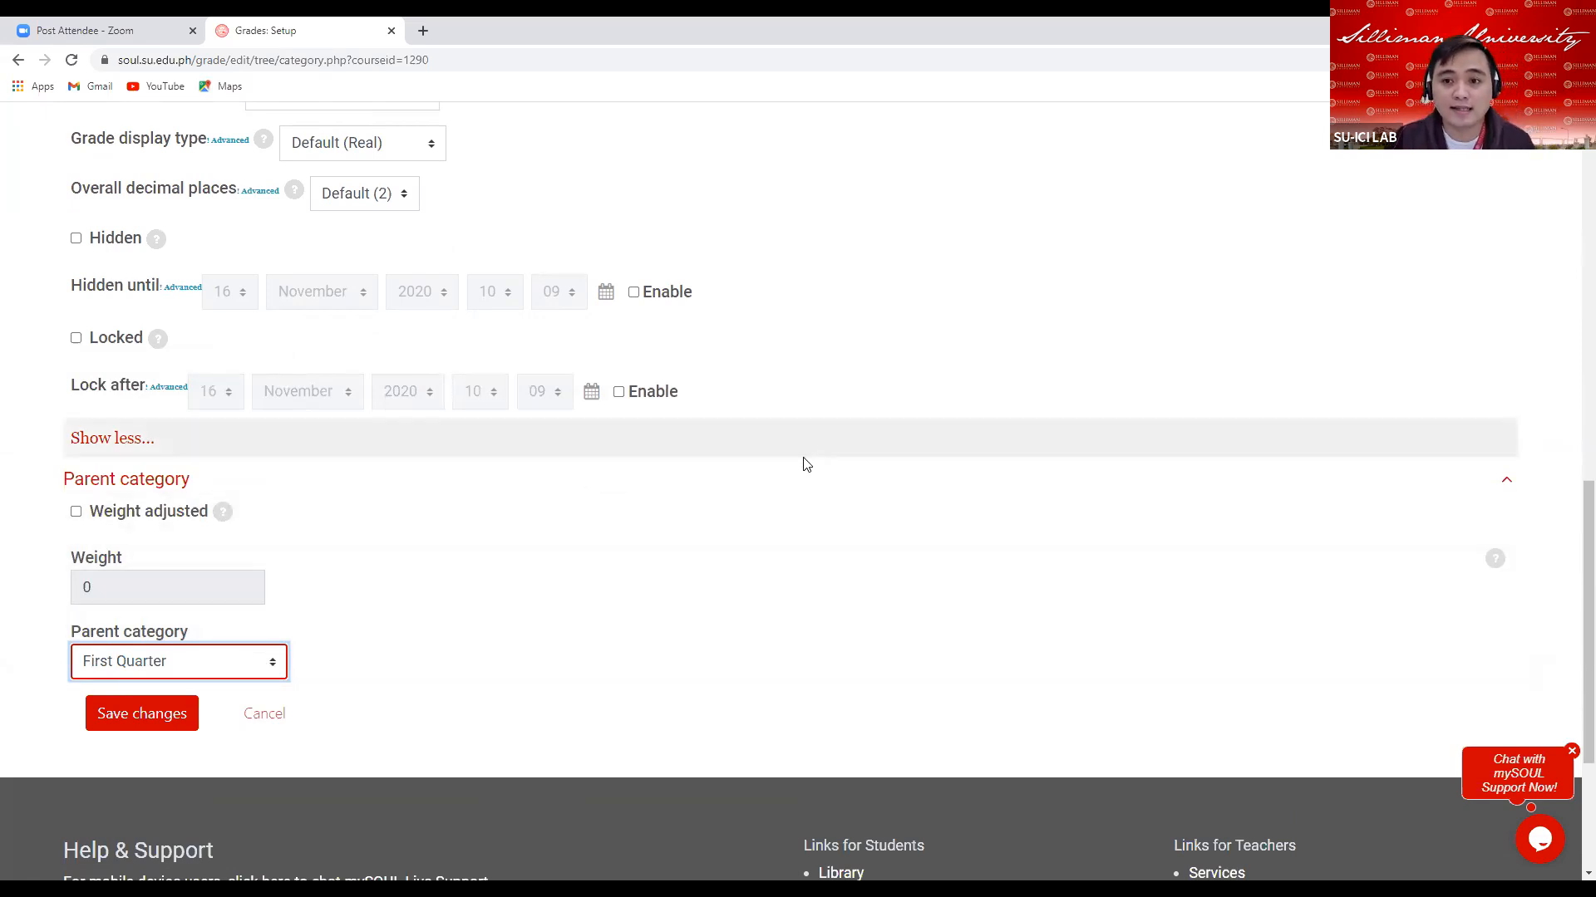
# Review the new category's name, aggregation, empty-grades option and maximum grade before saving
pyautogui.scroll(10, 744, 454)
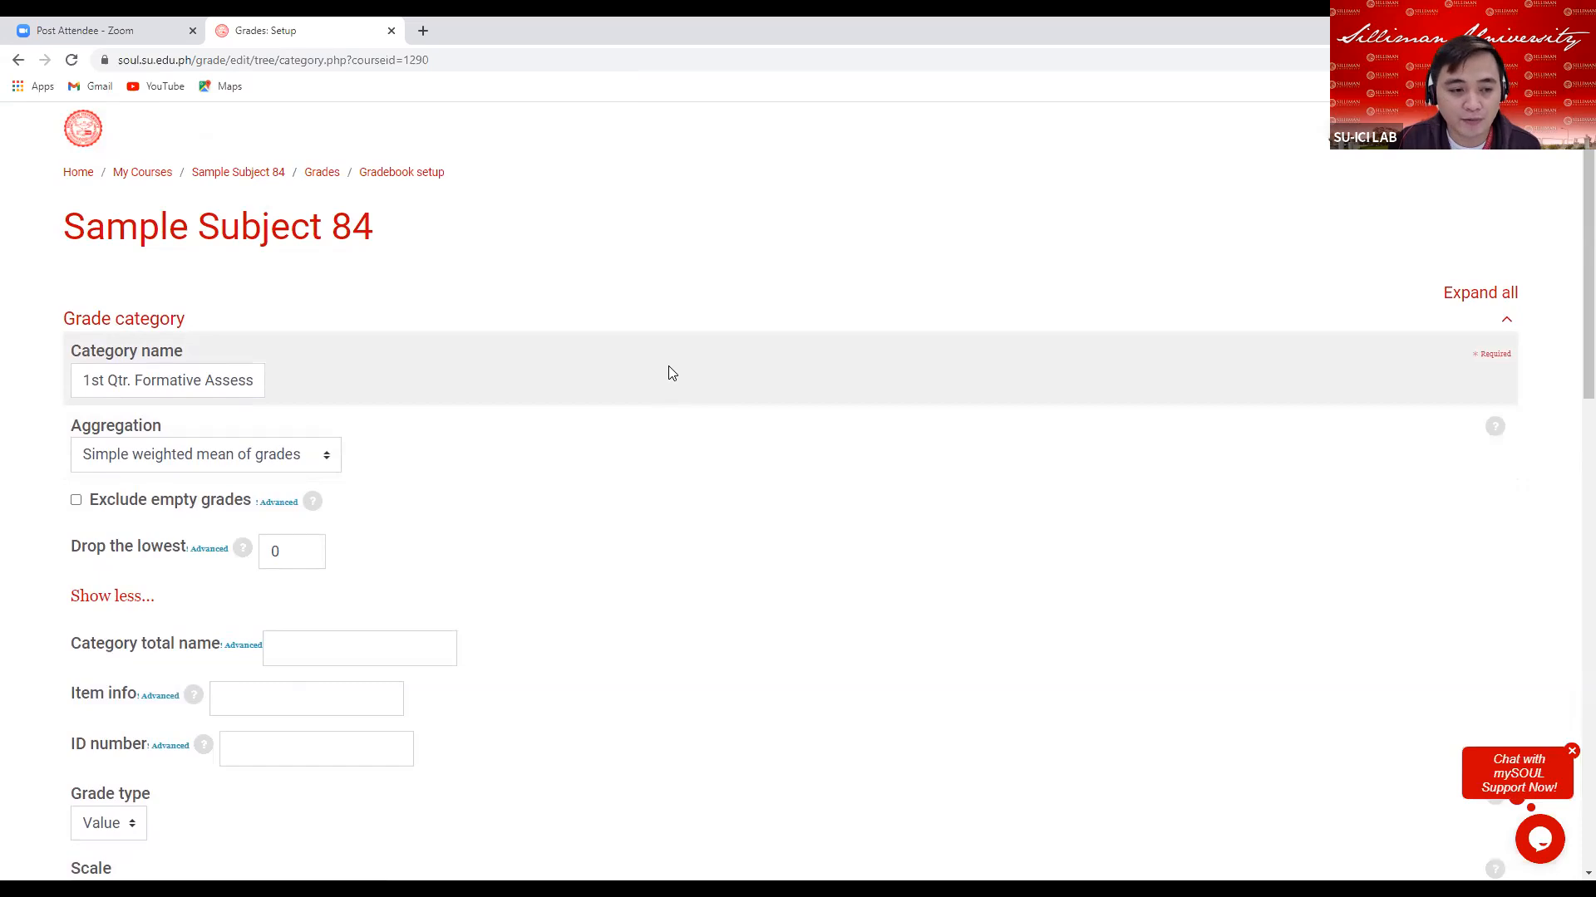
pyautogui.scroll(-2, 481, 387)
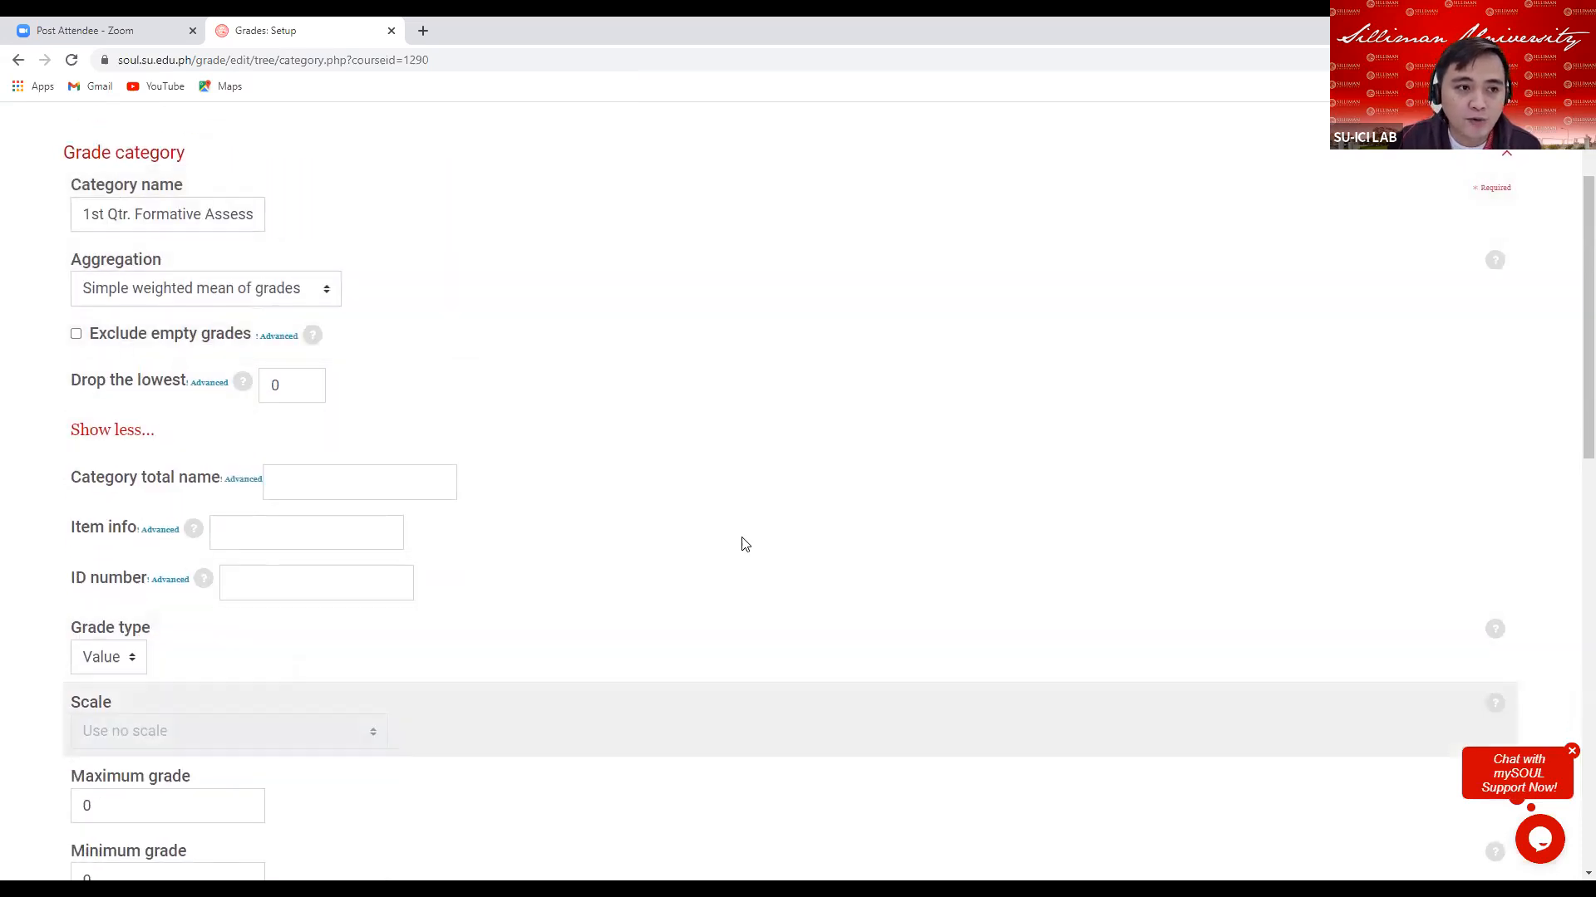
pyautogui.click(114, 213)
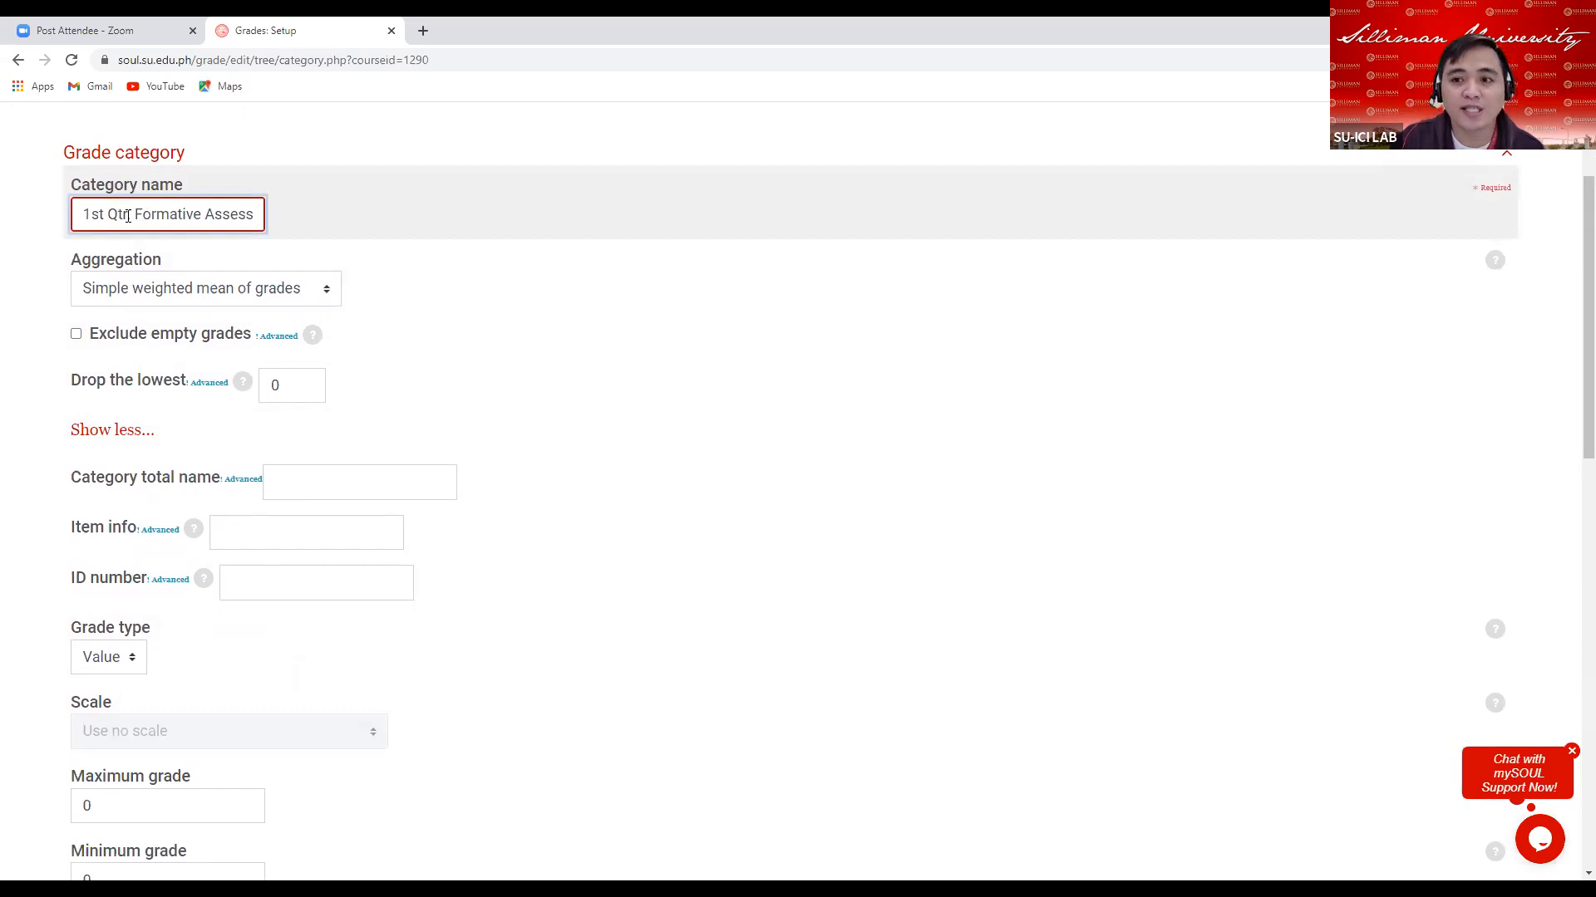
pyautogui.click(128, 216)
pyautogui.write('.')
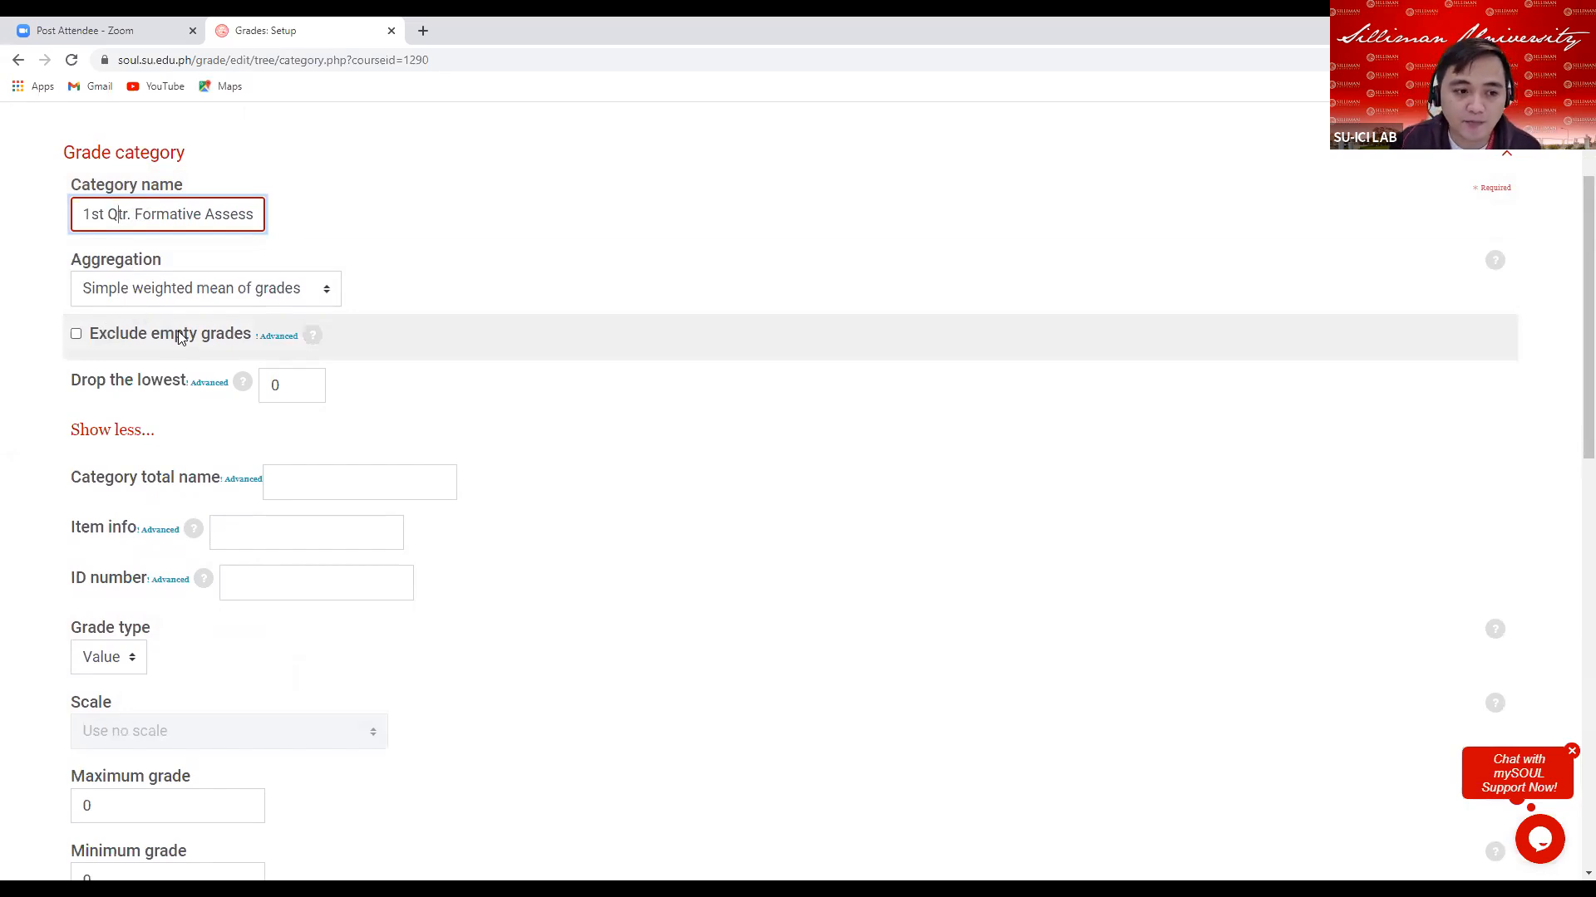
pyautogui.scroll(-1, 169, 422)
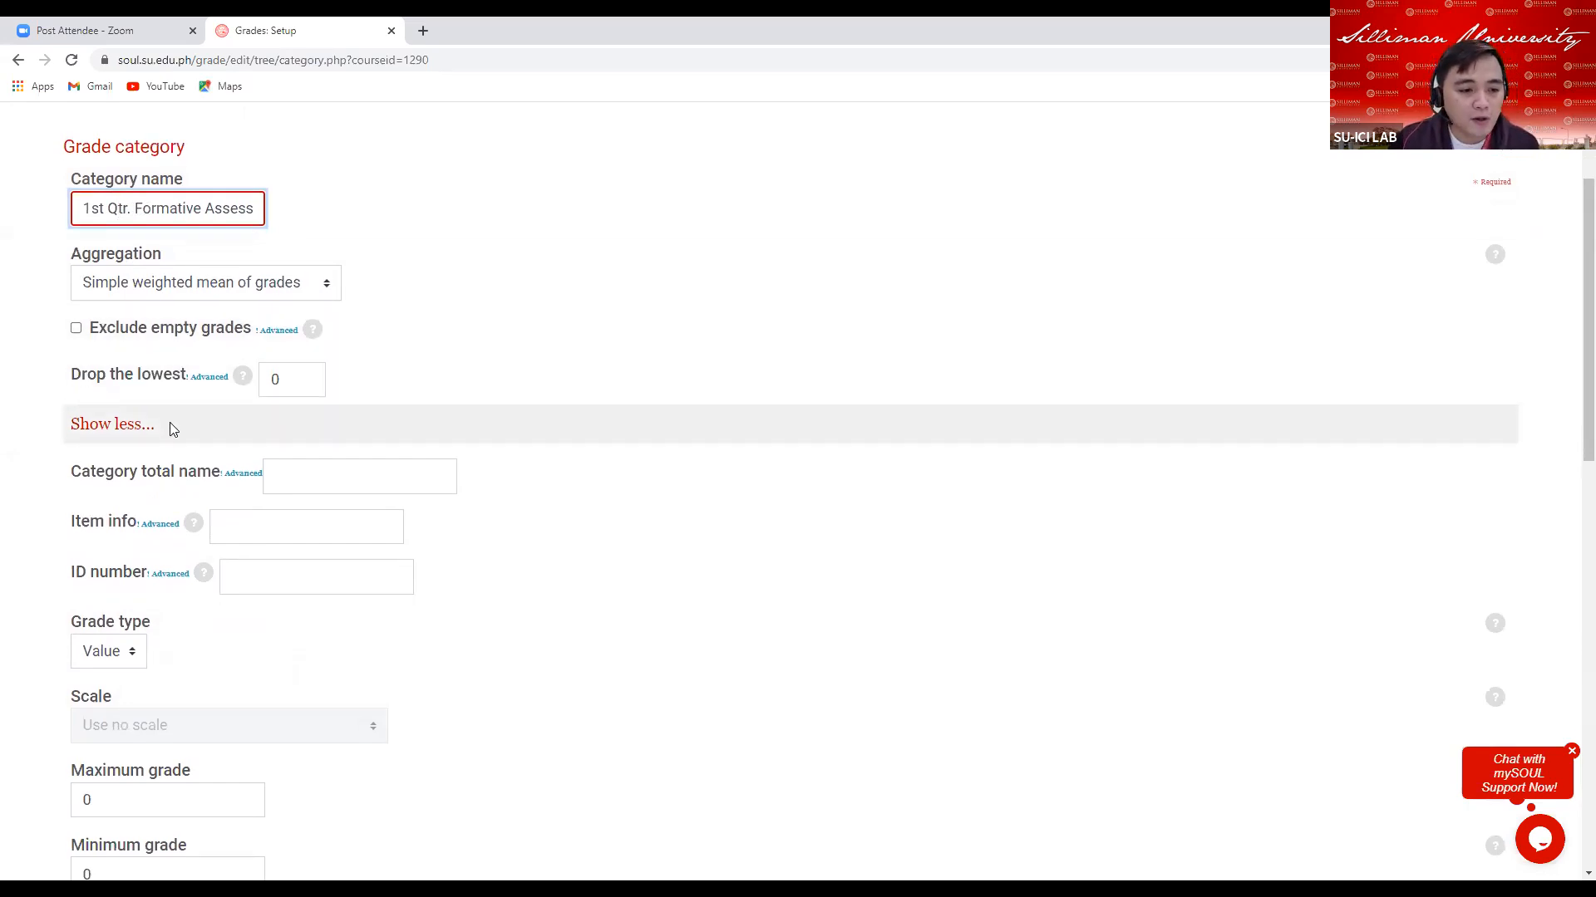
pyautogui.scroll(-6, 169, 422)
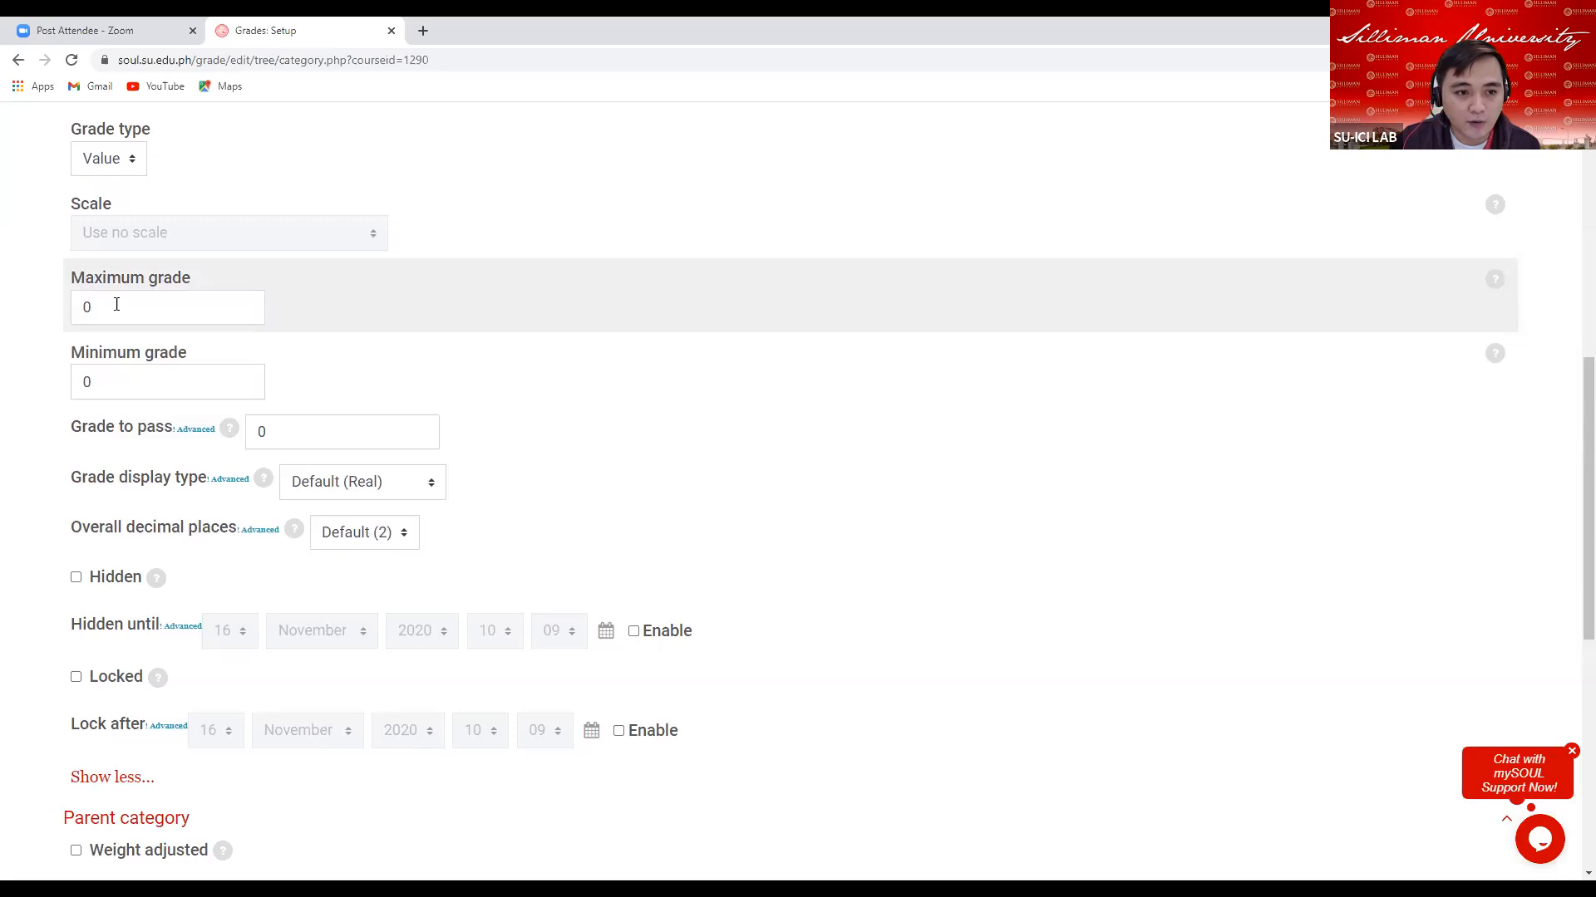
pyautogui.scroll(-1, 157, 474)
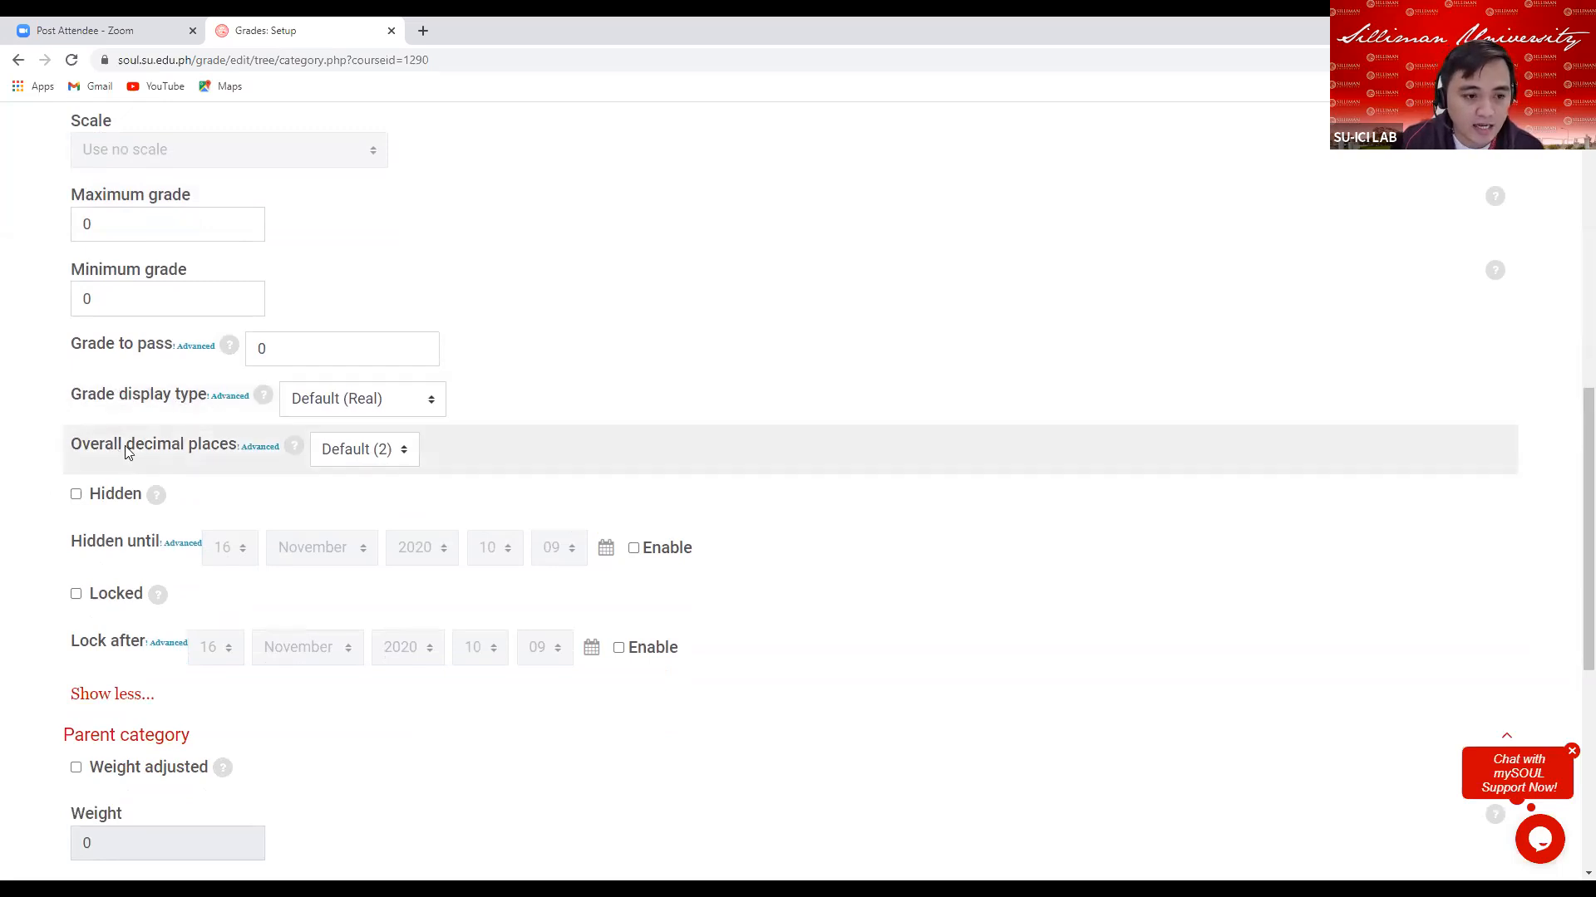
# Choose First Quarter as the parent category and save the new Formative Assessments category
pyautogui.scroll(-4, 130, 449)
pyautogui.click(115, 403)
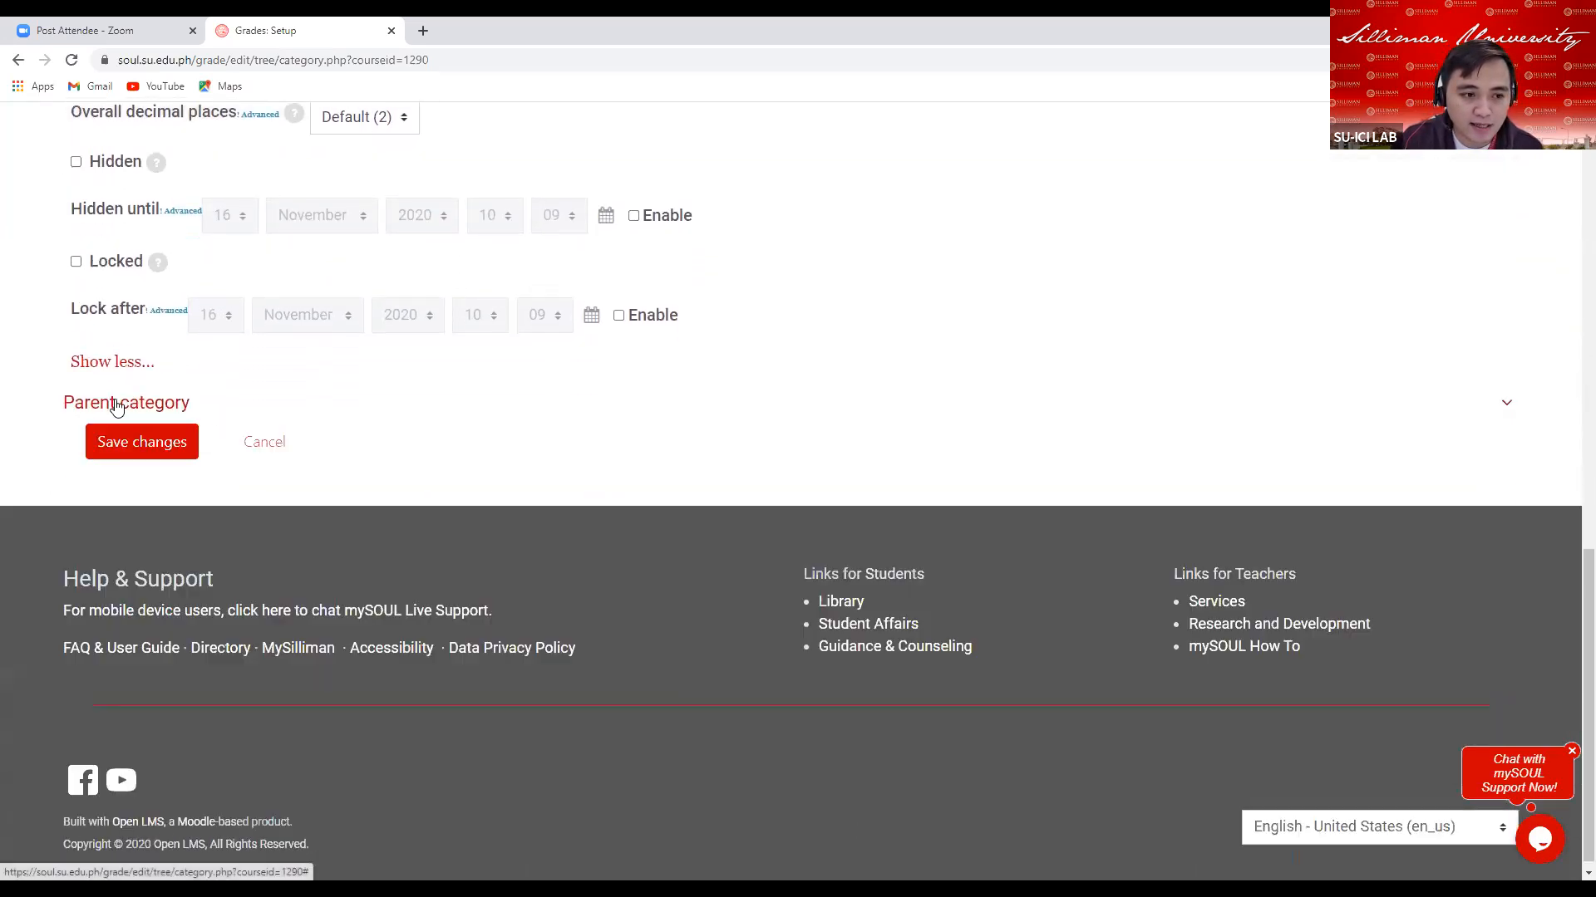
pyautogui.click(116, 405)
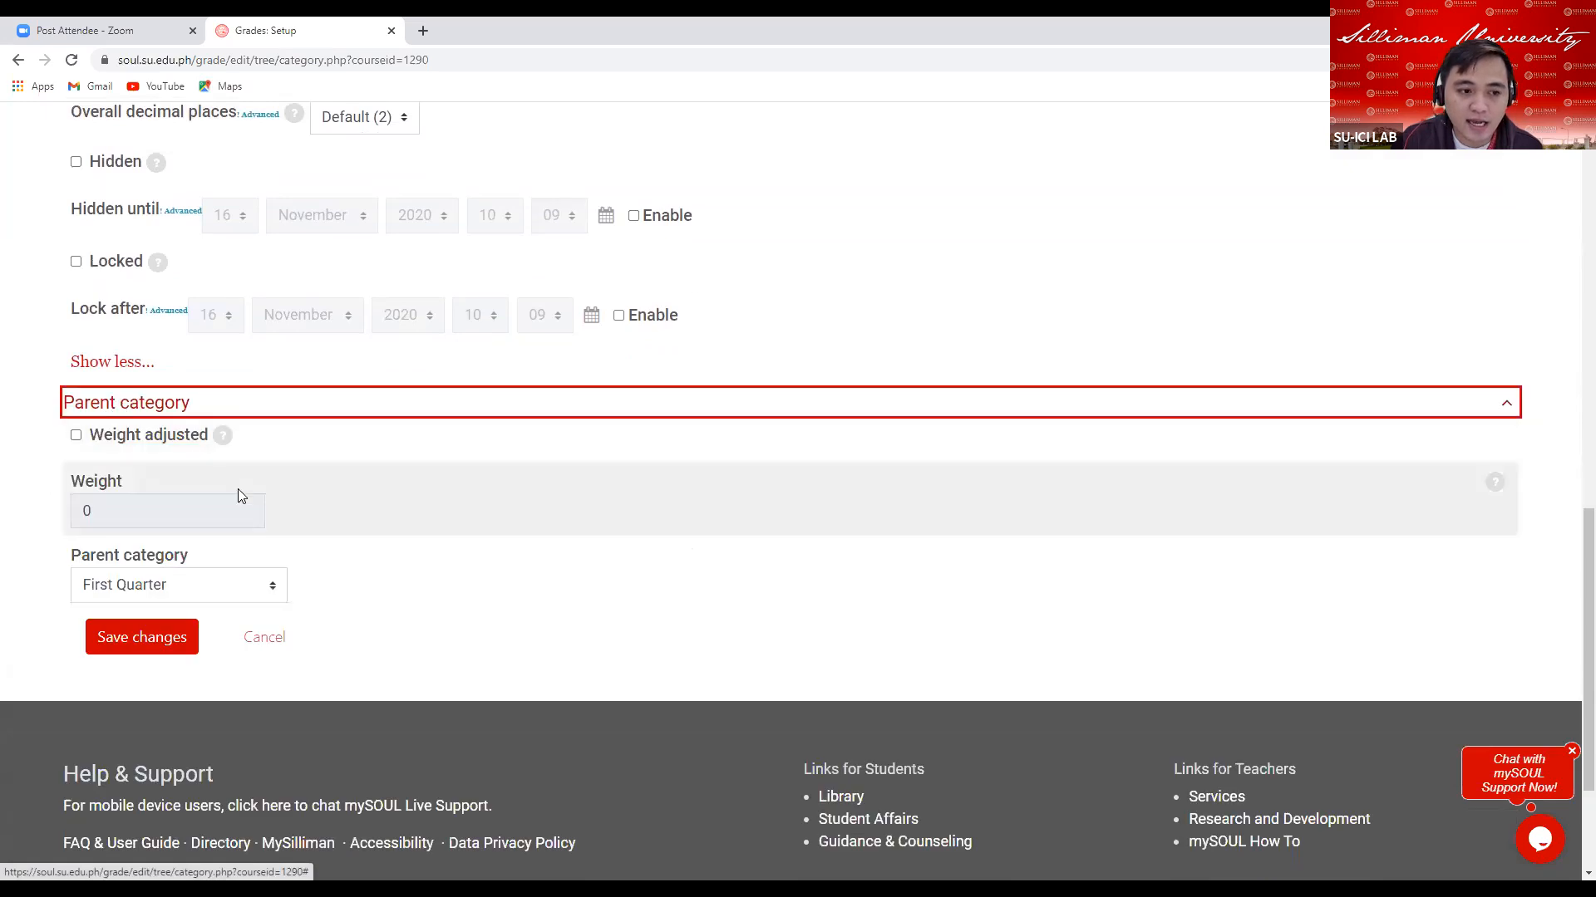
pyautogui.click(272, 595)
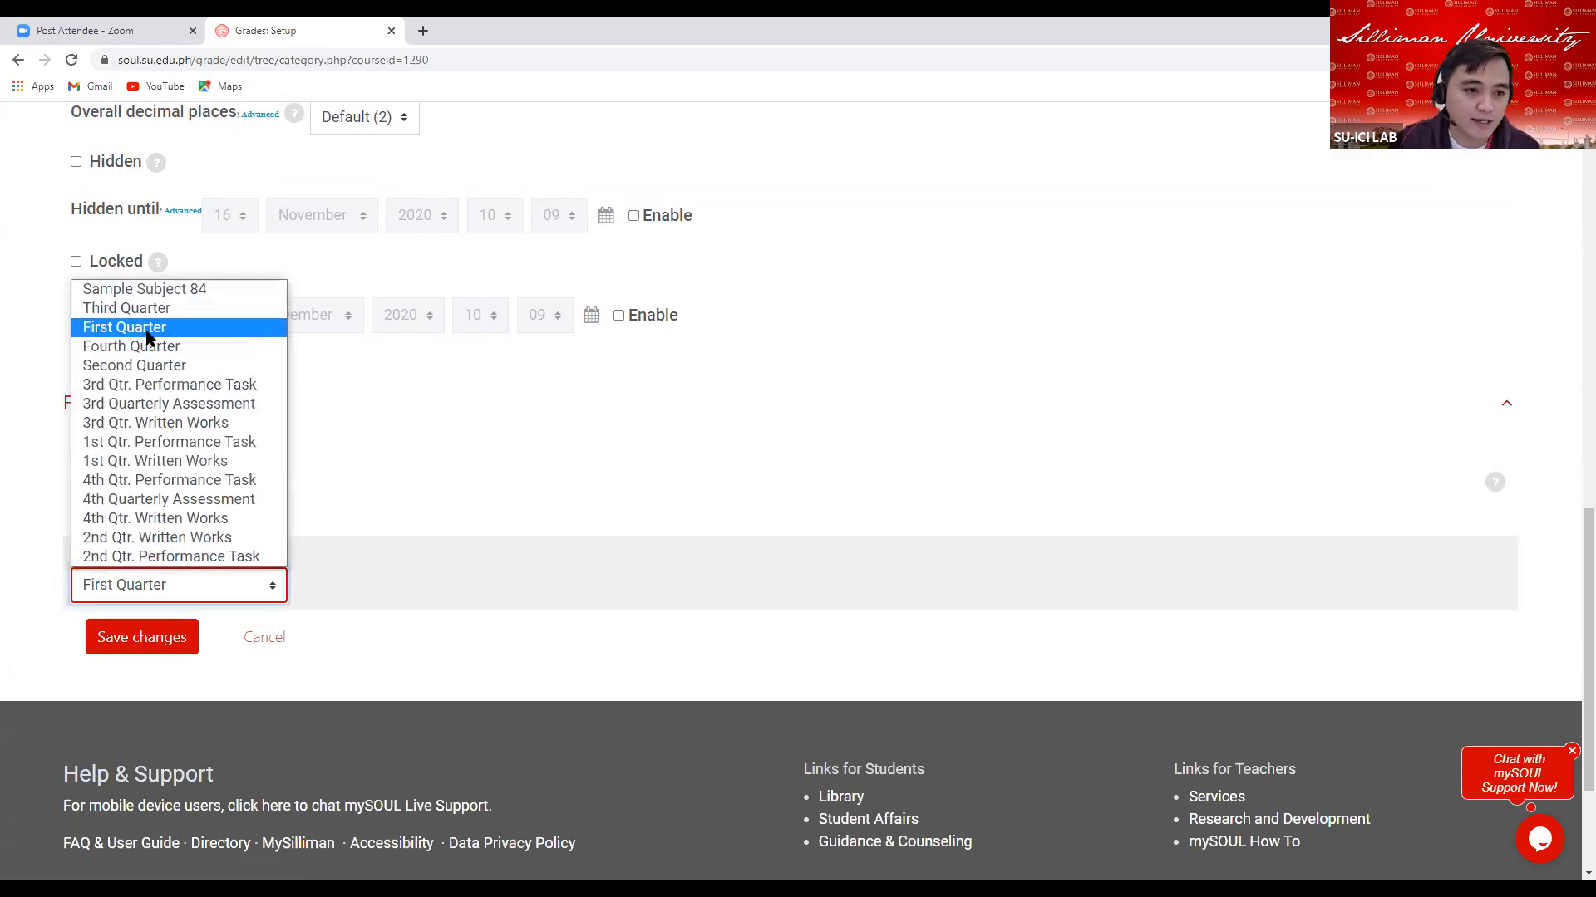
pyautogui.click(144, 330)
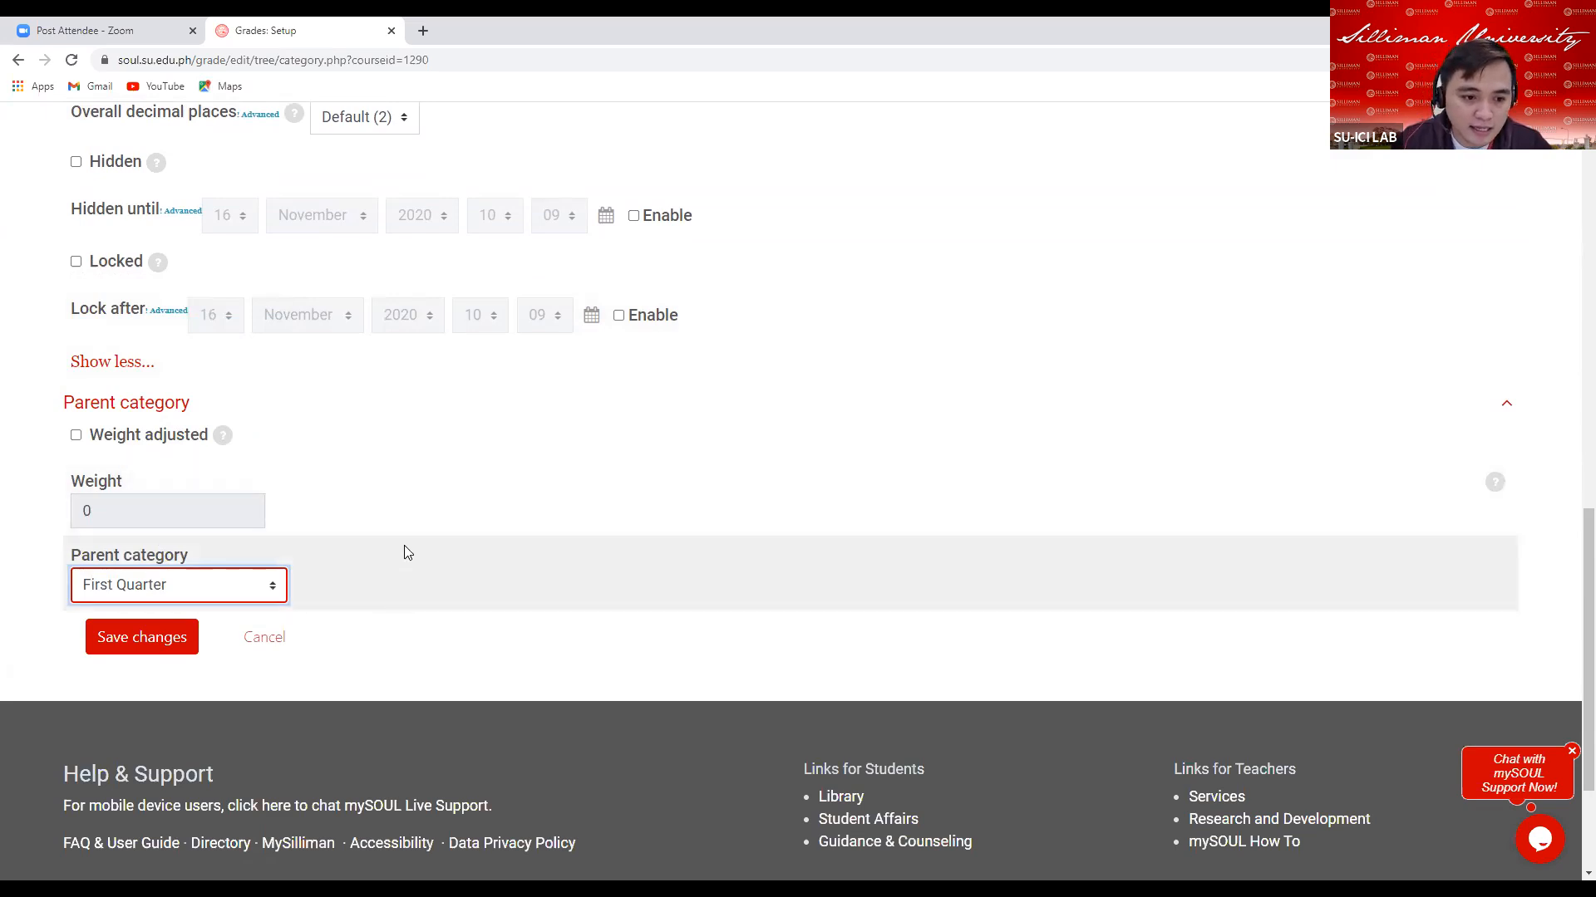
pyautogui.click(155, 646)
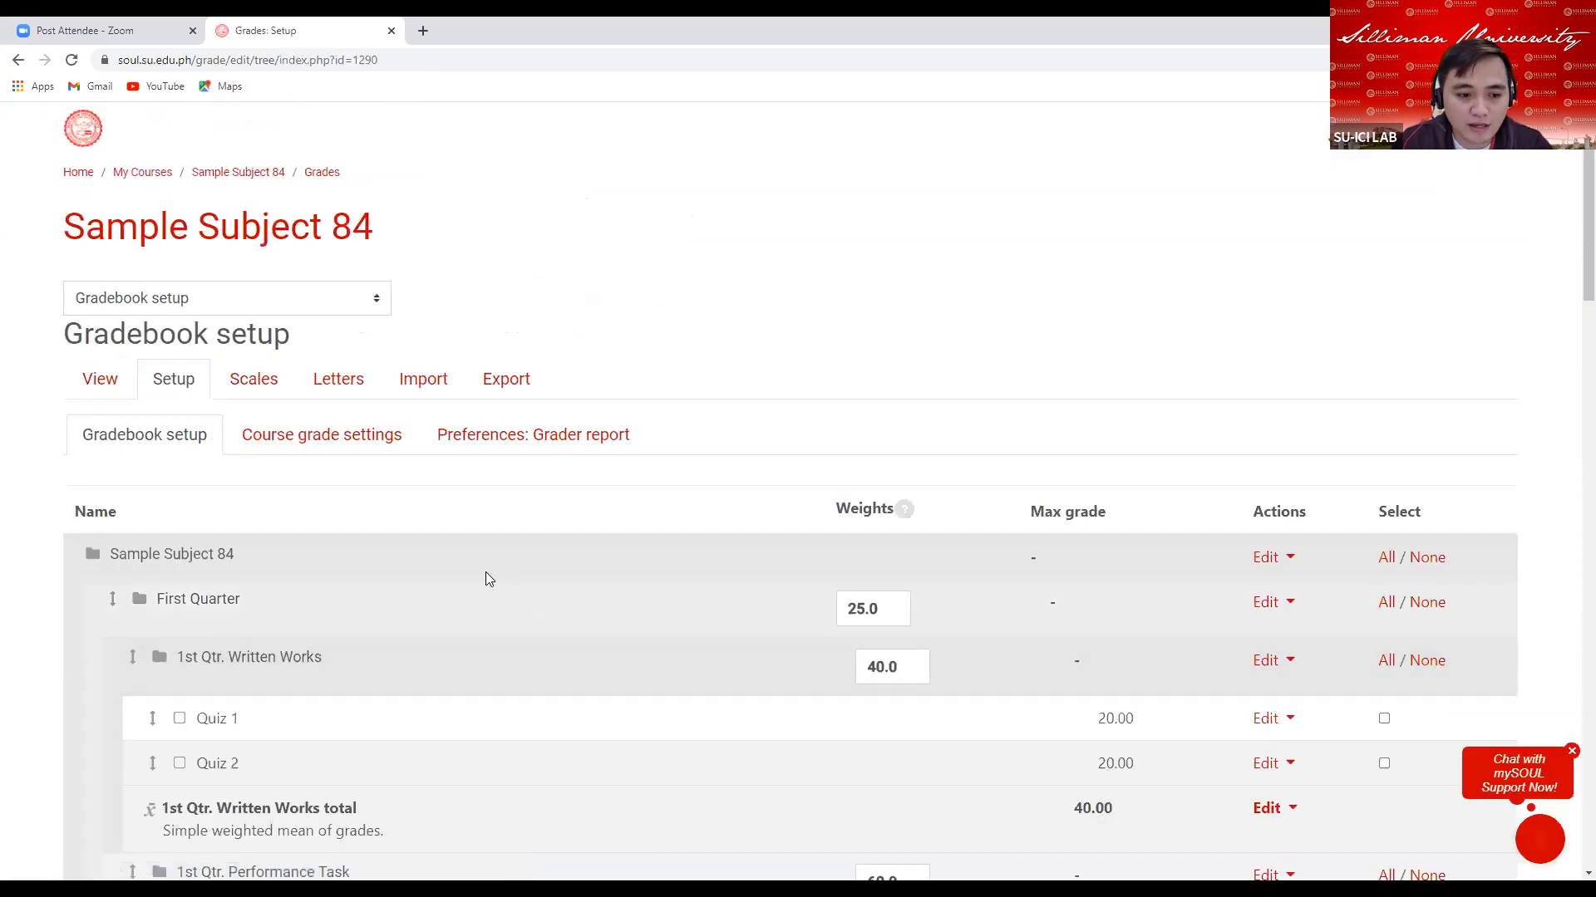
# Examine the Written Works, Performance Task and Formative Assessments categories listed under First Quarter in the gradebook setup
pyautogui.scroll(-4, 505, 580)
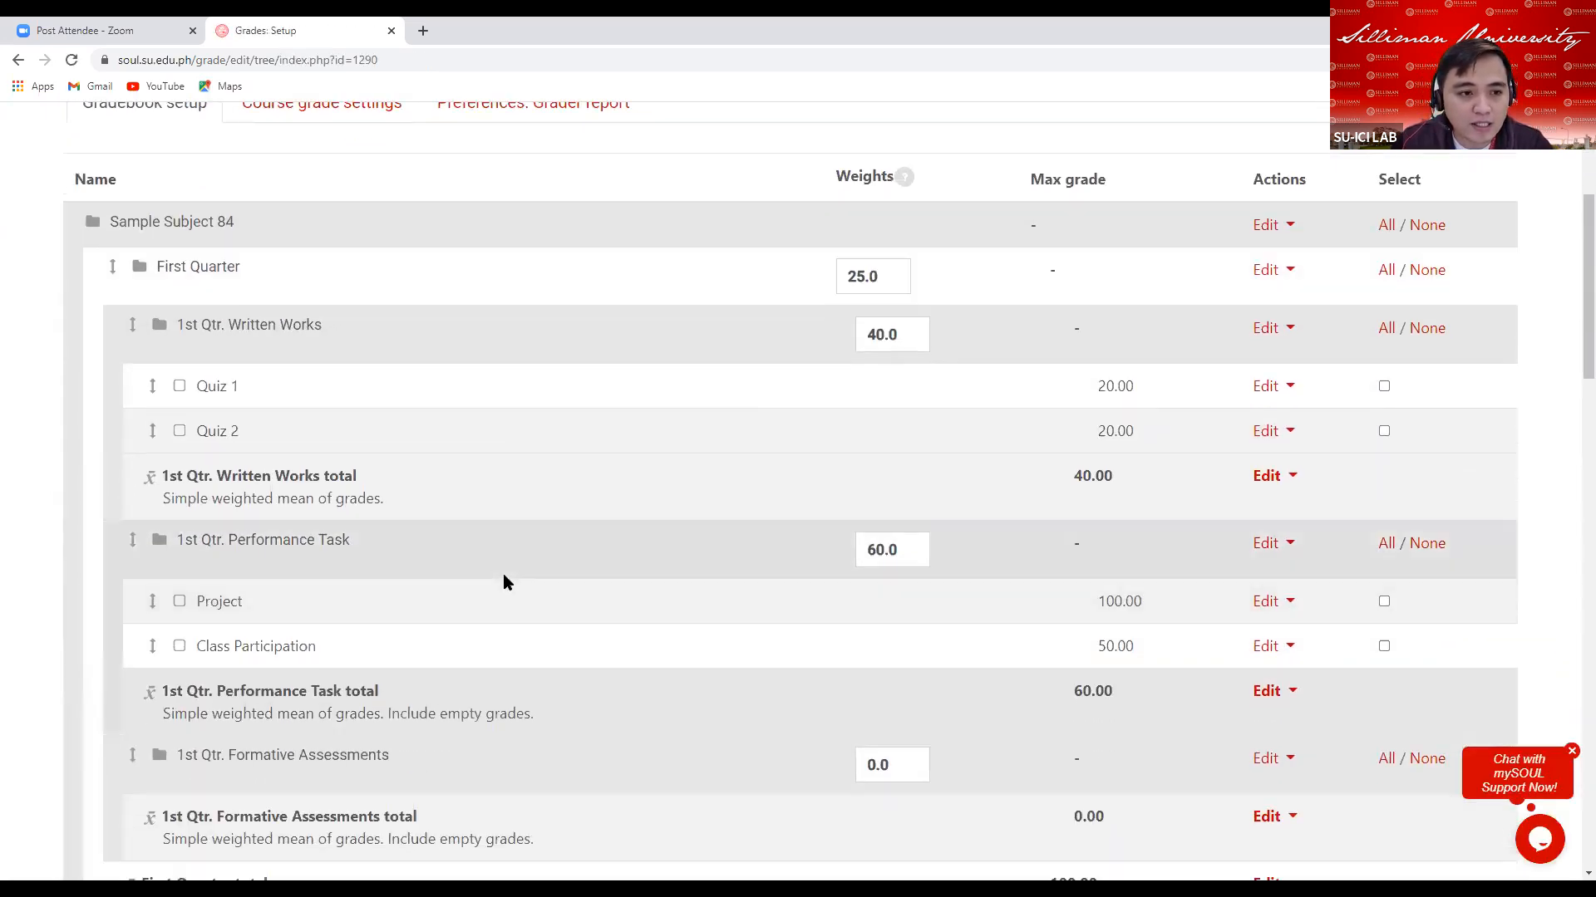
pyautogui.tripleClick(176, 266)
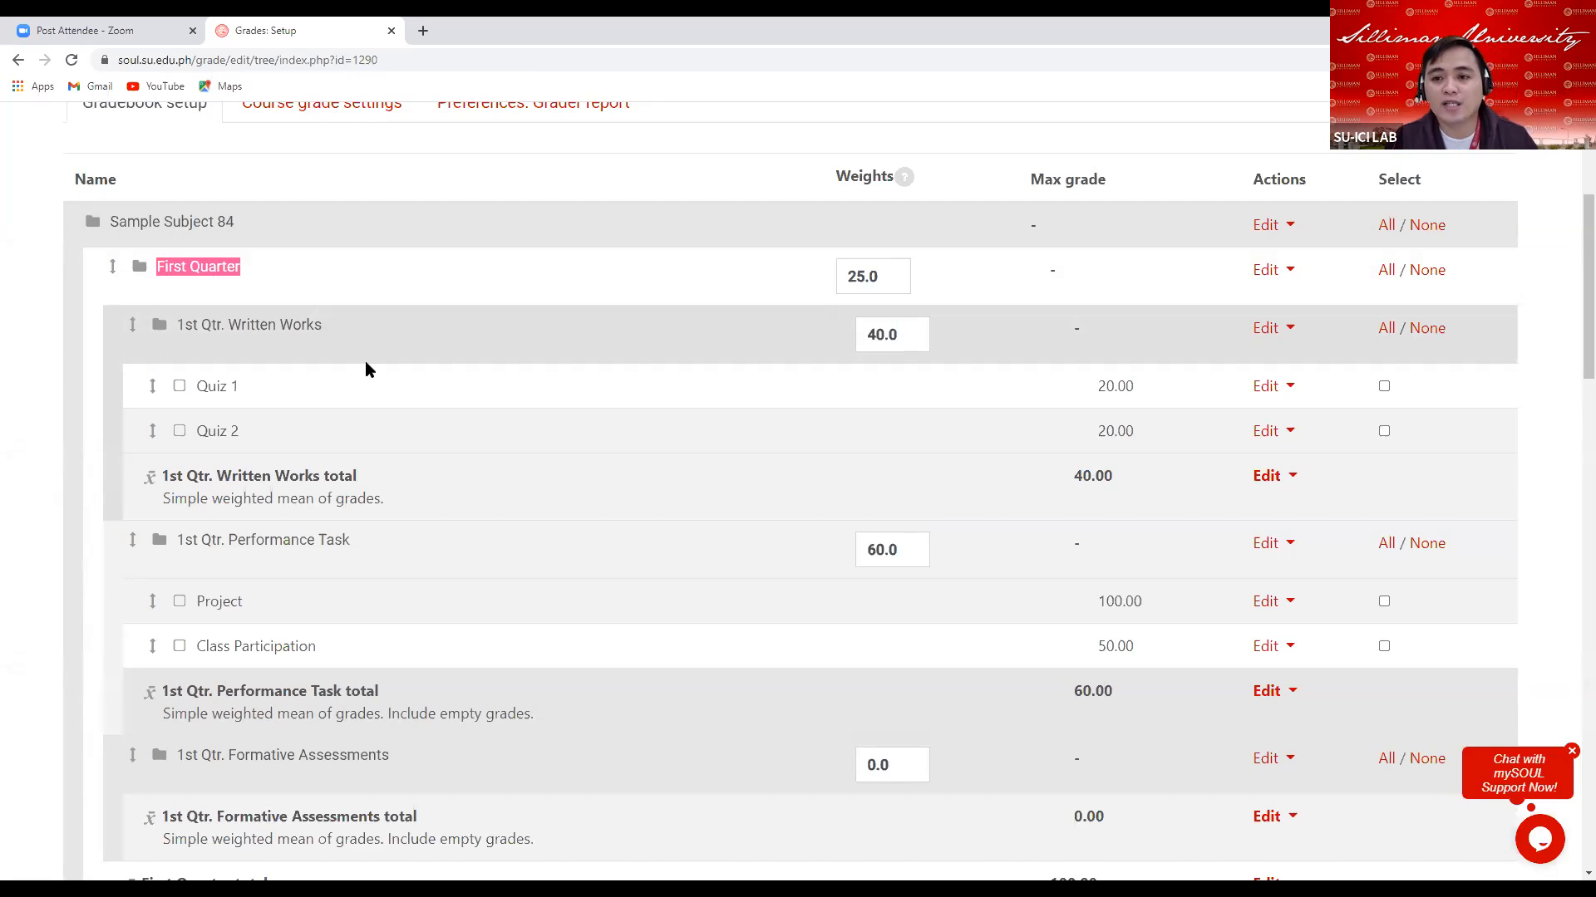
pyautogui.moveTo(177, 324); pyautogui.dragTo(319, 323)
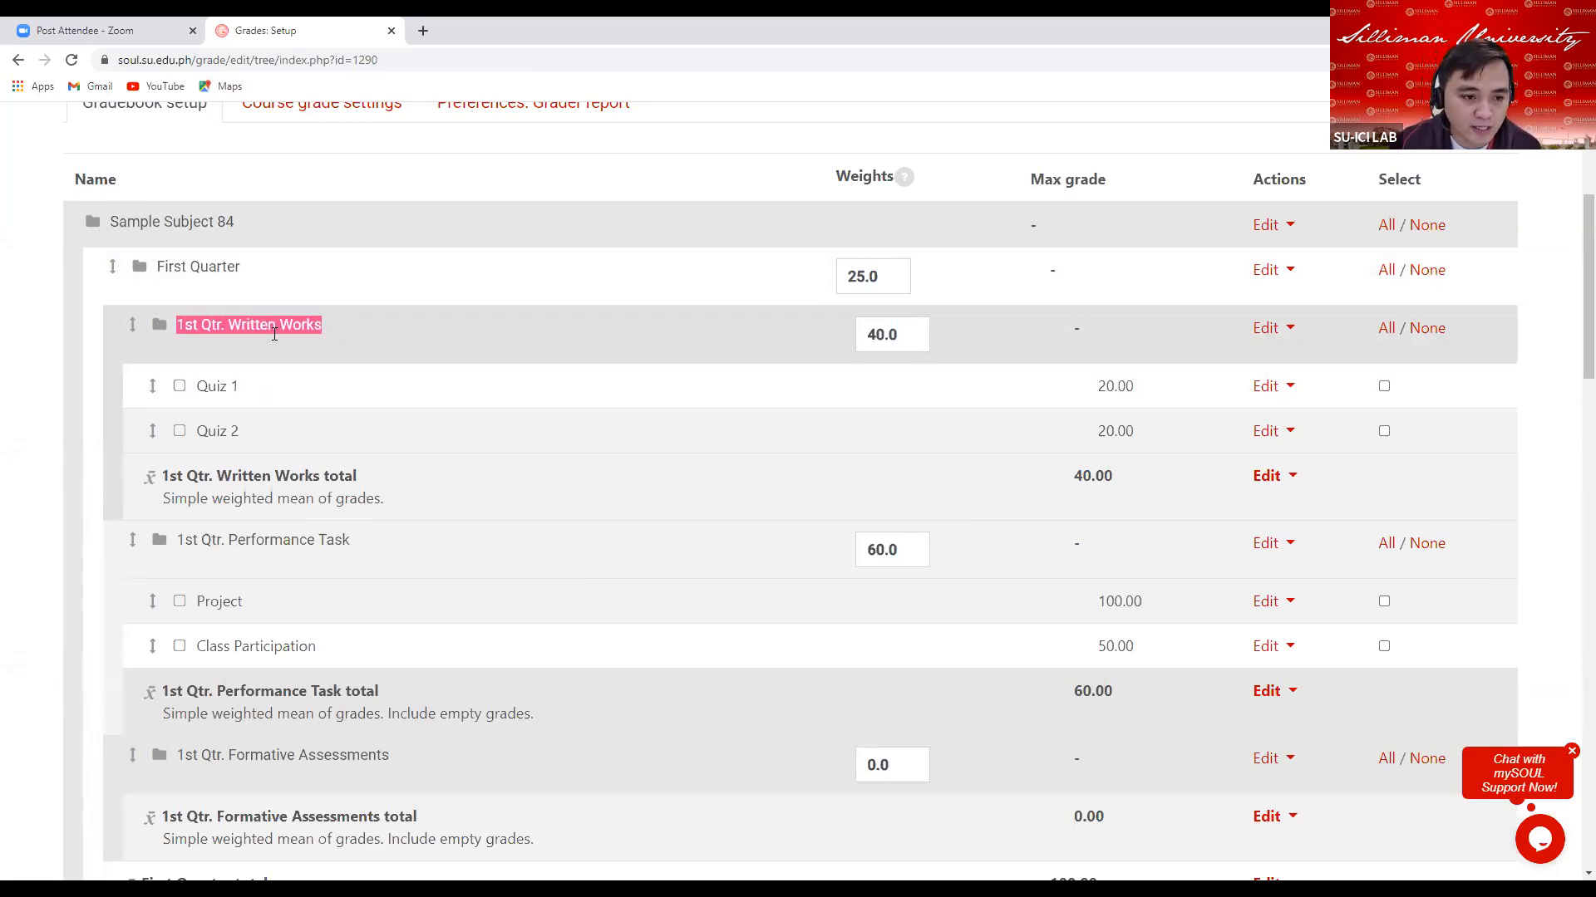
pyautogui.moveTo(180, 541); pyautogui.dragTo(368, 541)
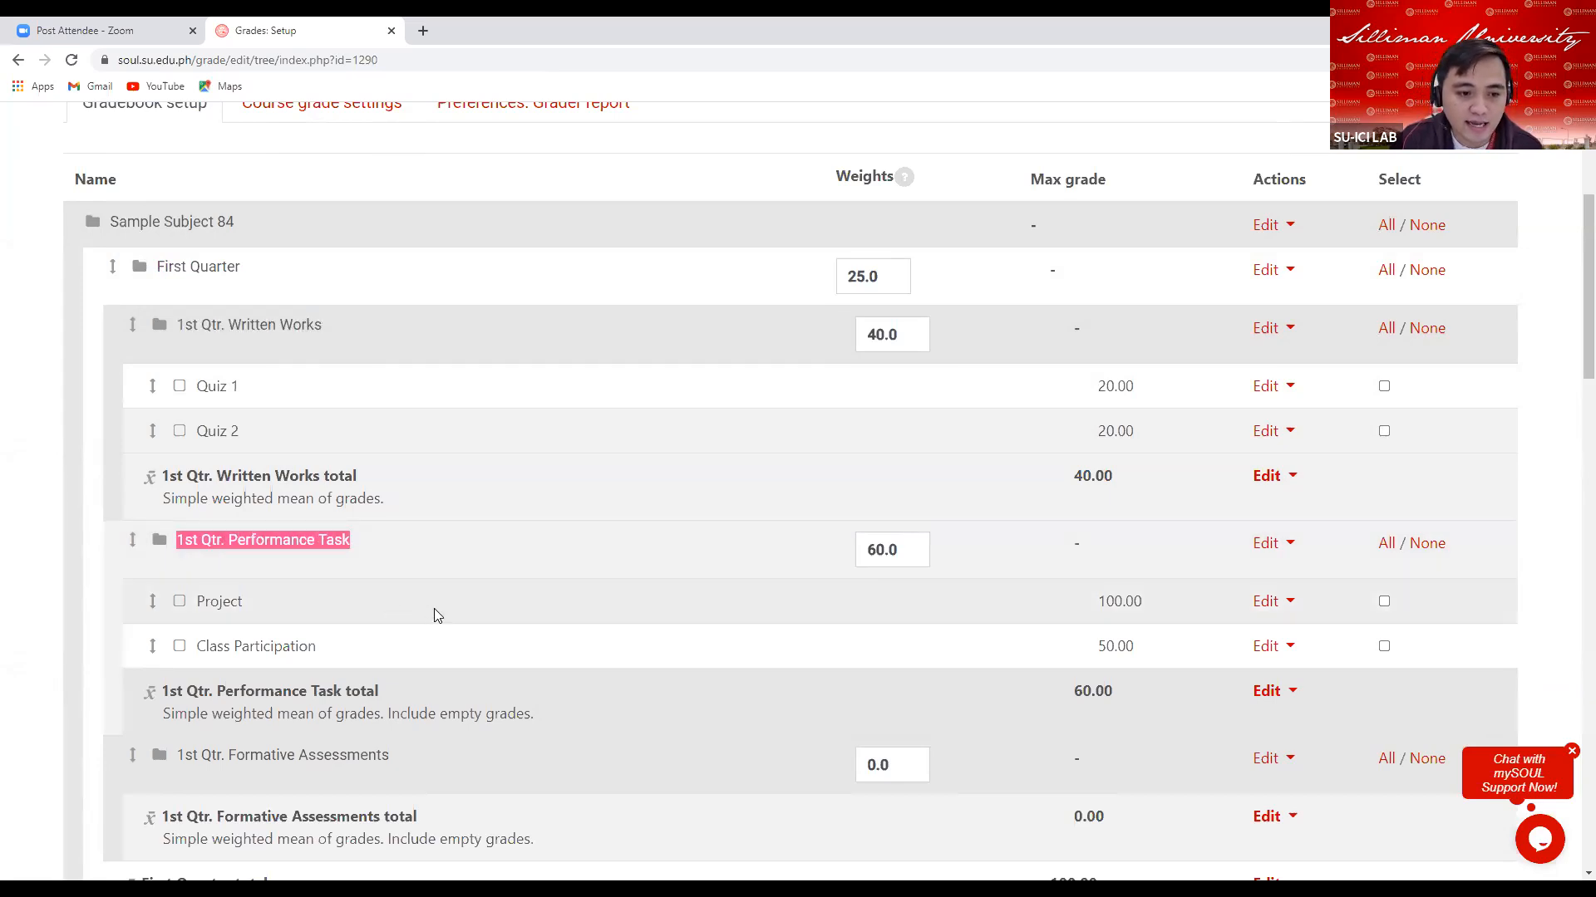
pyautogui.scroll(-4, 434, 615)
pyautogui.moveTo(177, 424); pyautogui.dragTo(409, 432)
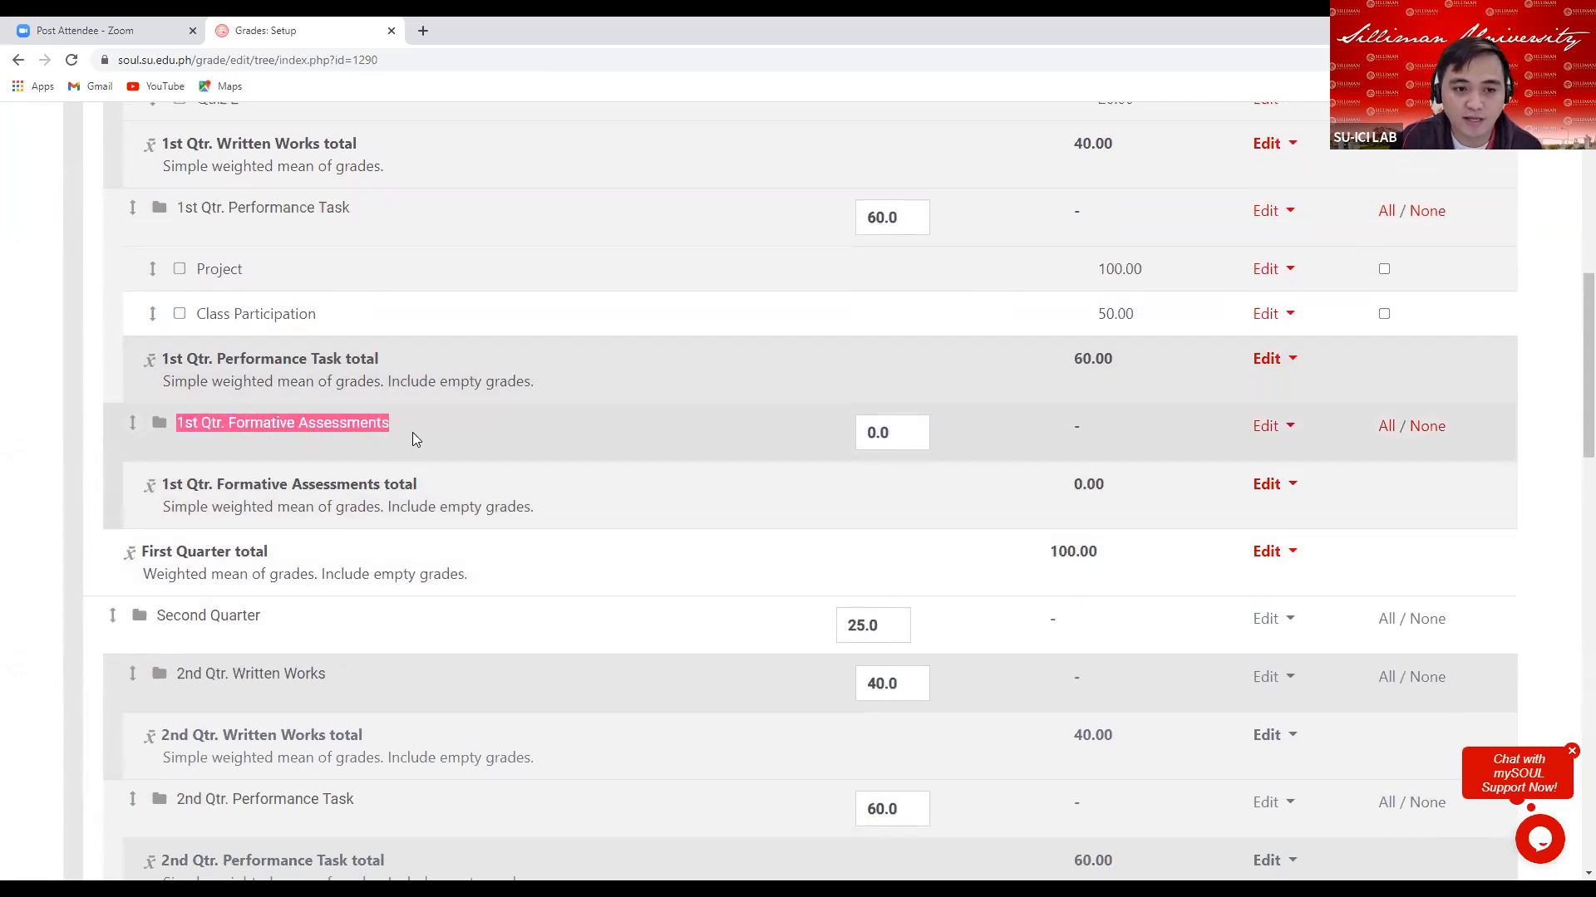
pyautogui.scroll(3, 572, 449)
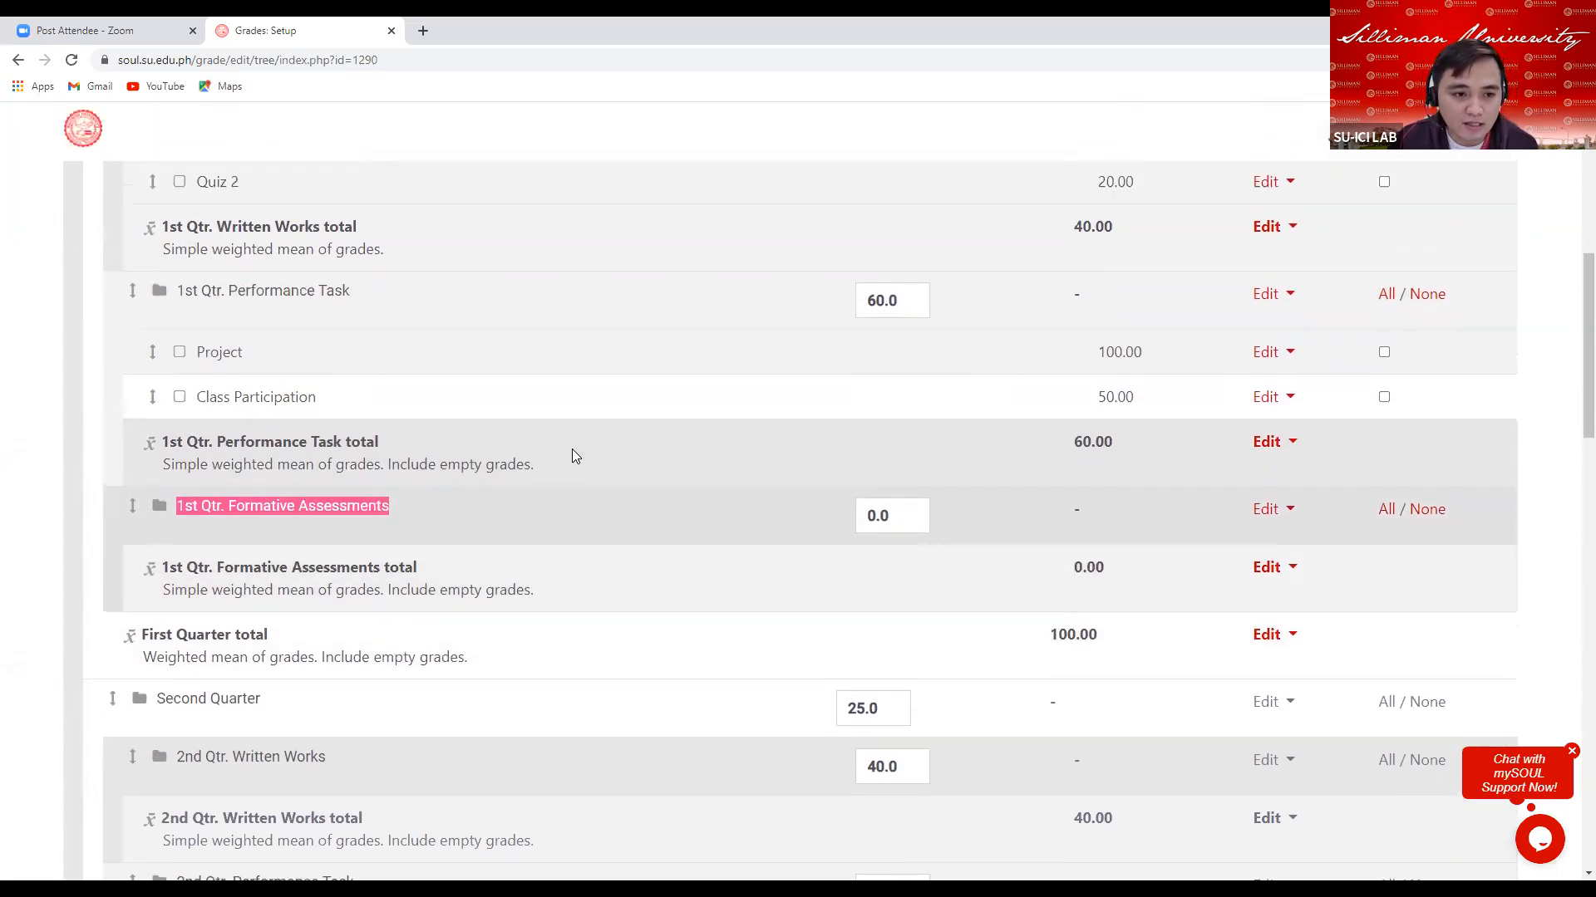
pyautogui.scroll(1, 556, 399)
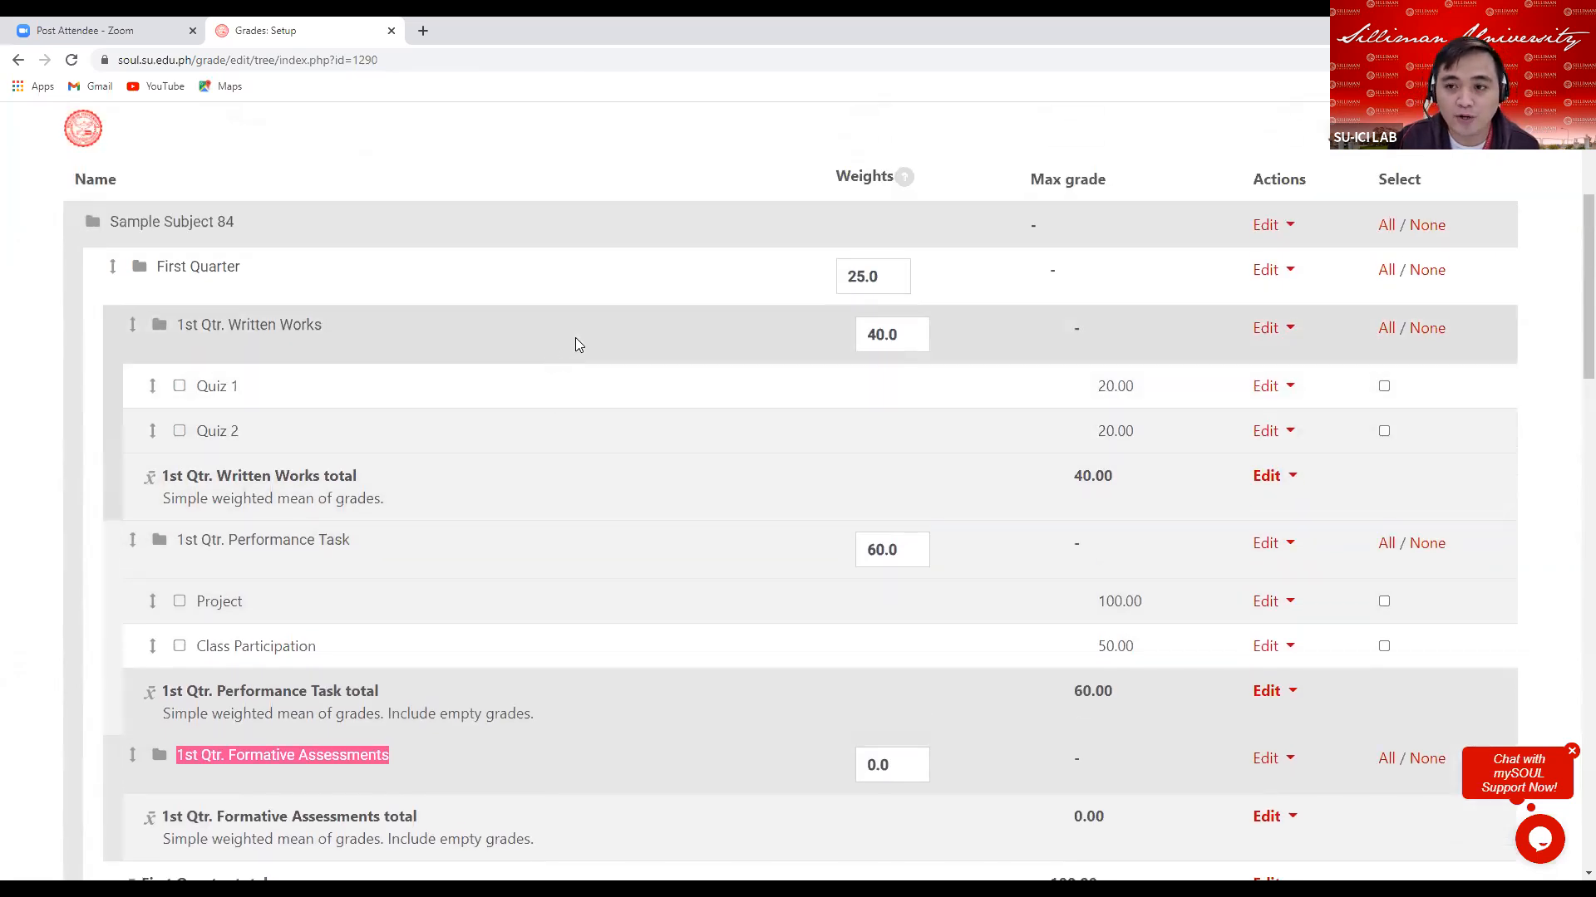
# Check the weights of the First Quarter's Written Works, Performance Task and Formative Assessments categories
pyautogui.click(908, 338)
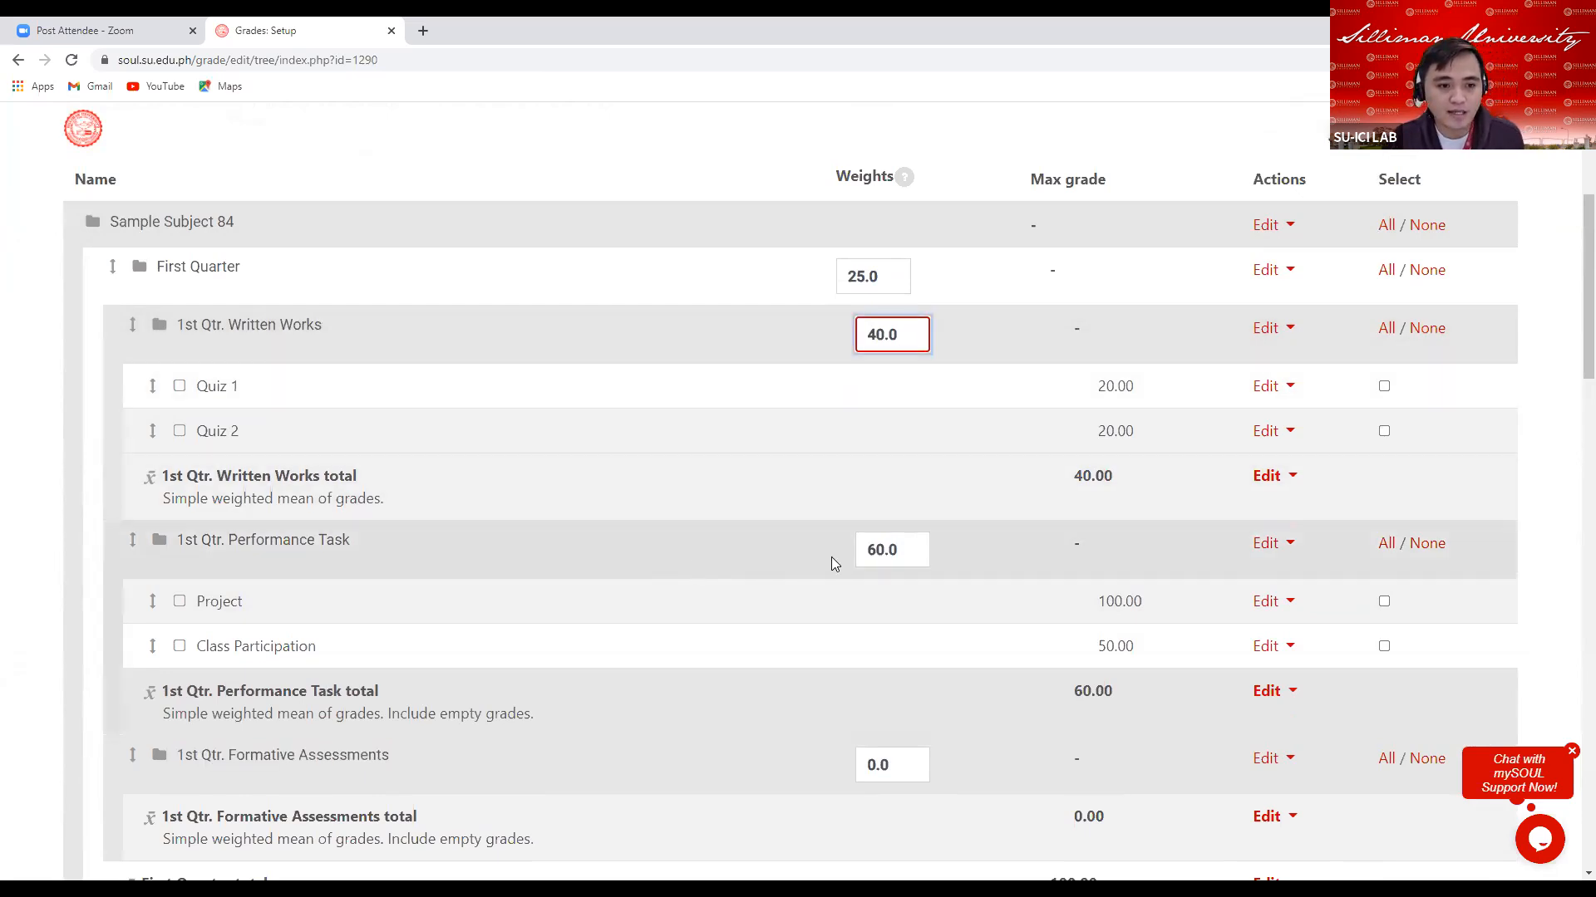
pyautogui.scroll(-2, 893, 549)
pyautogui.click(906, 385)
pyautogui.scroll(-2, 712, 570)
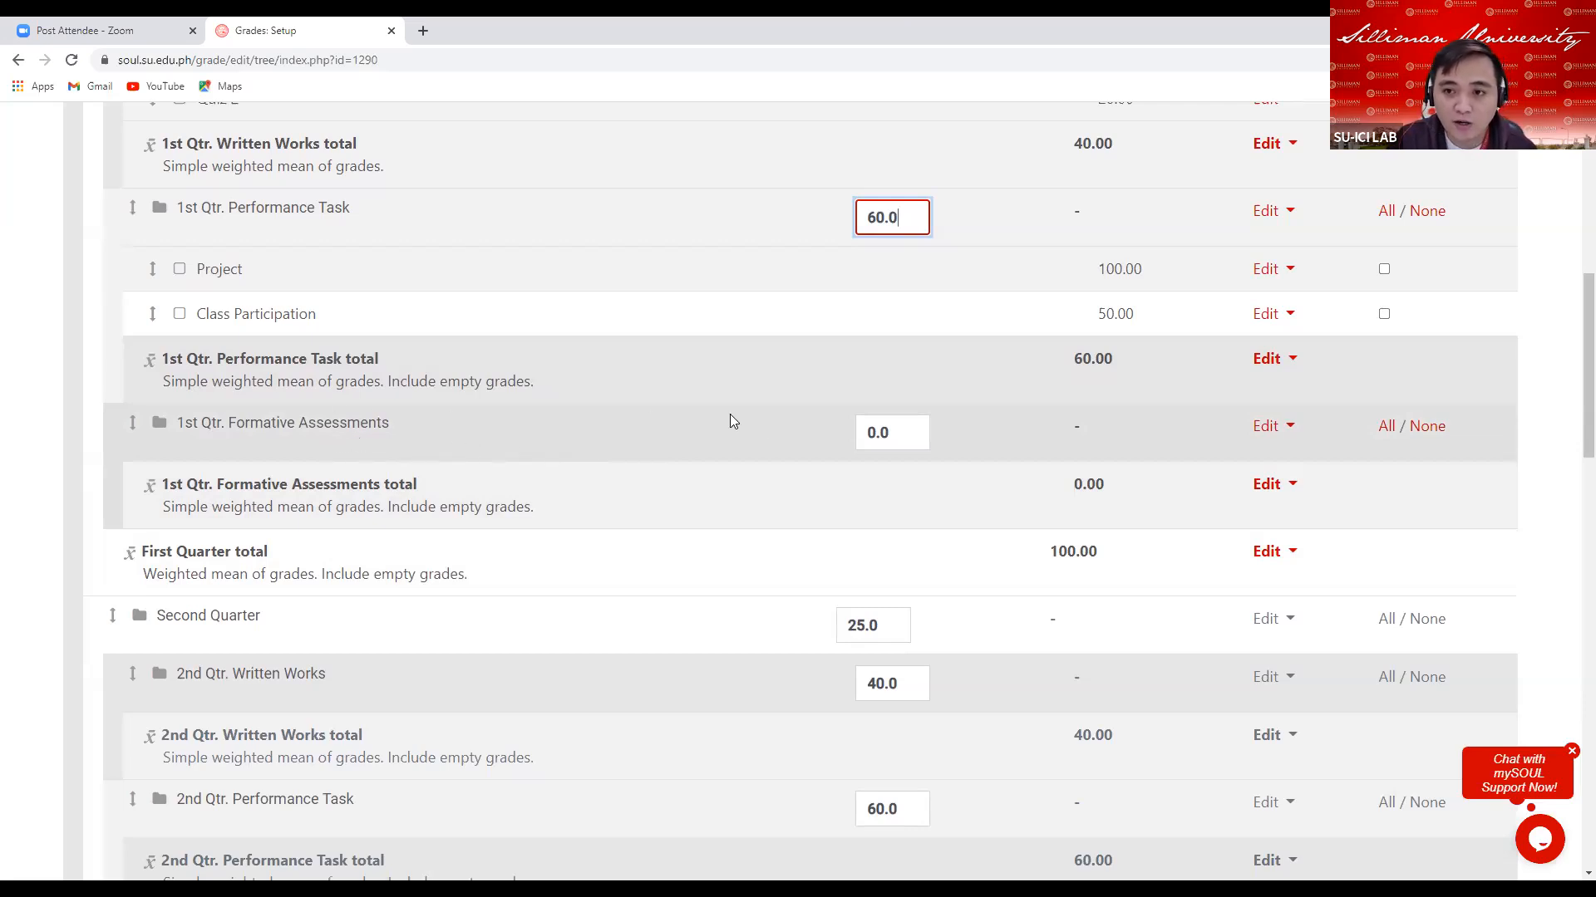
pyautogui.click(902, 442)
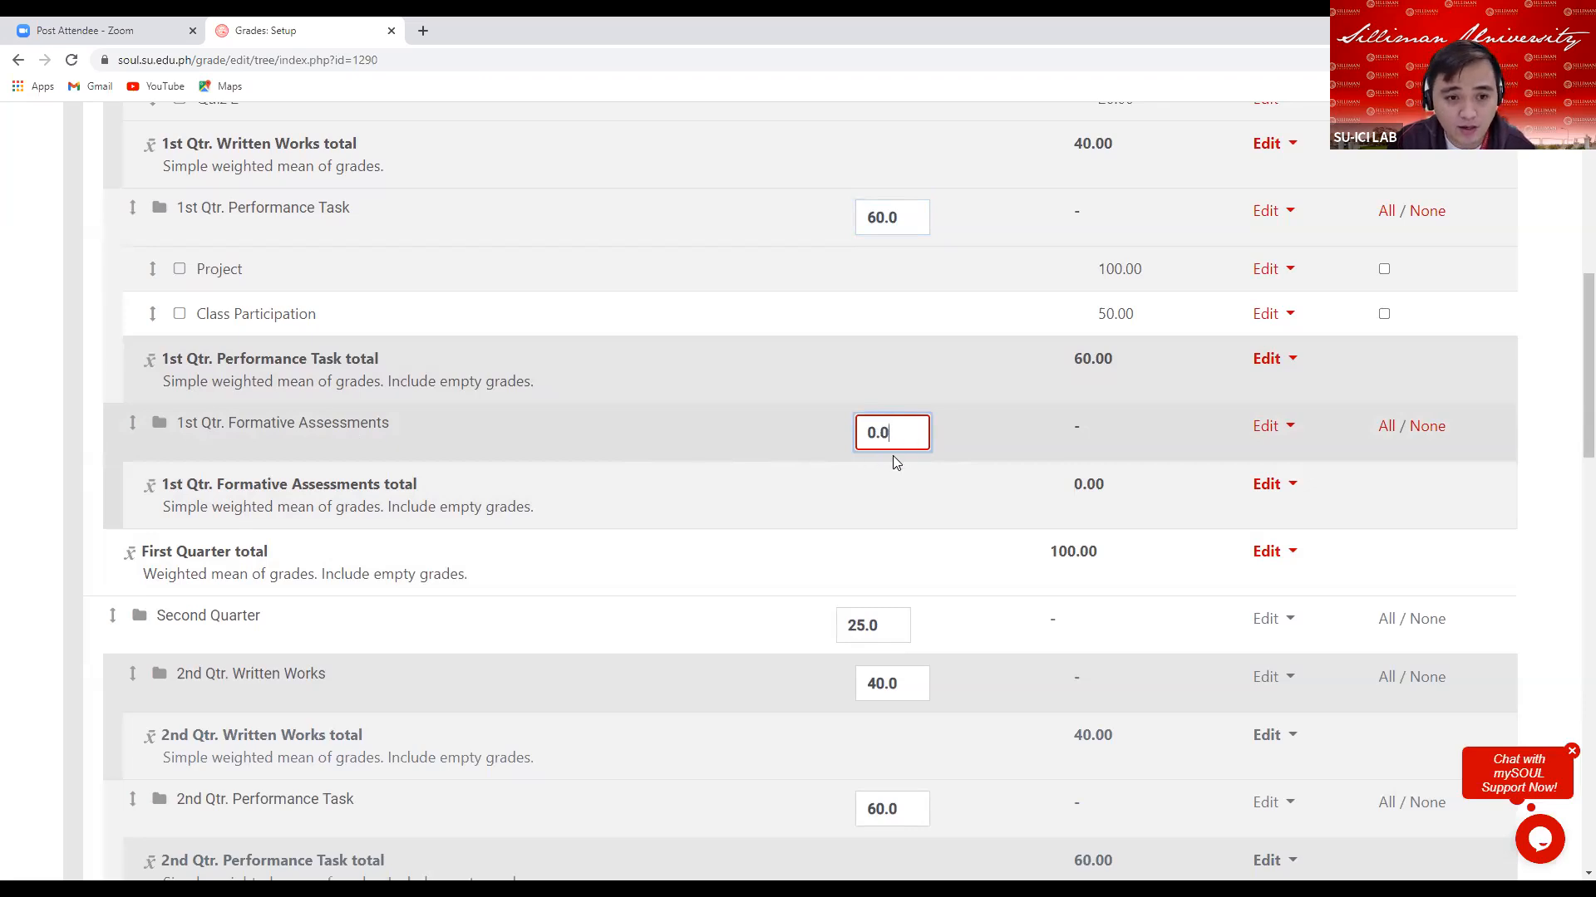
pyautogui.scroll(-1, 893, 455)
pyautogui.scroll(1, 901, 373)
pyautogui.scroll(1, 891, 442)
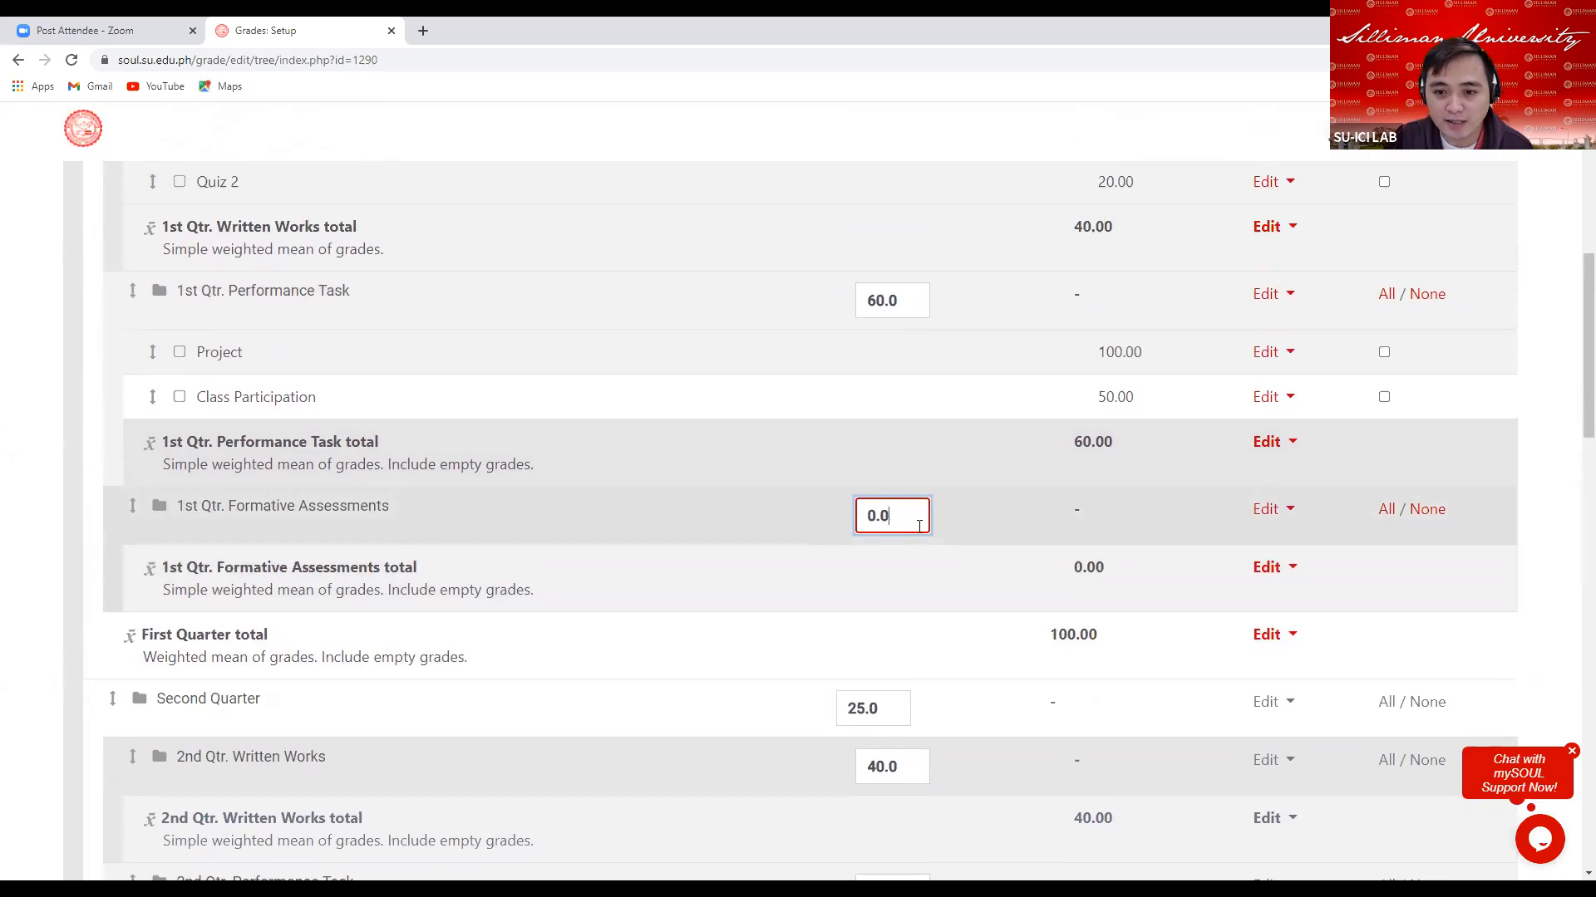
pyautogui.scroll(1, 836, 571)
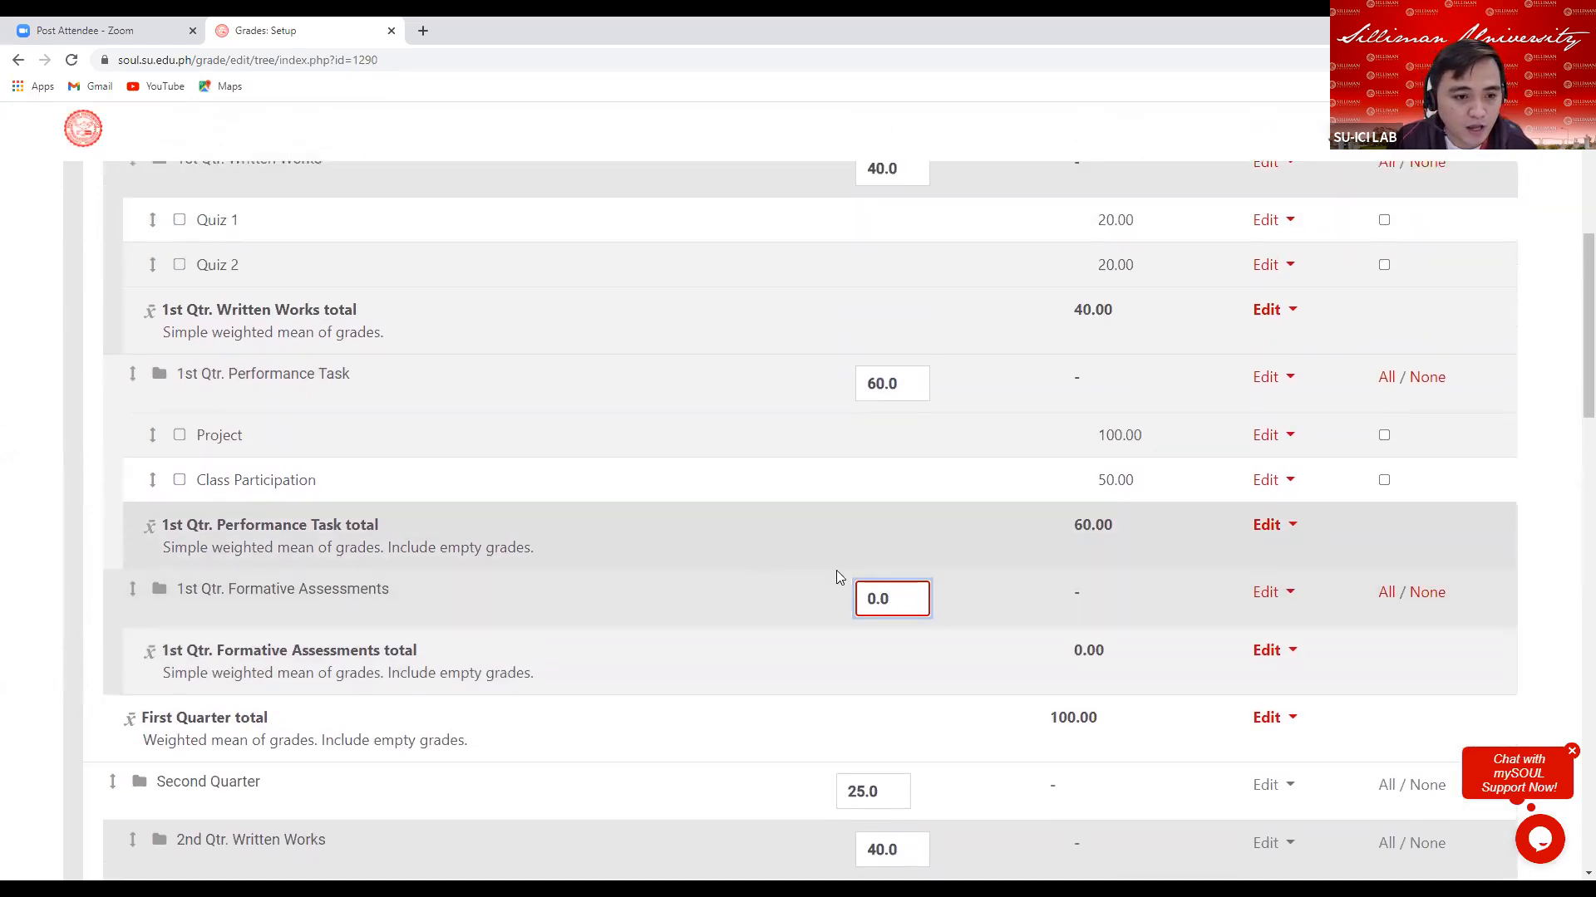
pyautogui.scroll(-3, 894, 604)
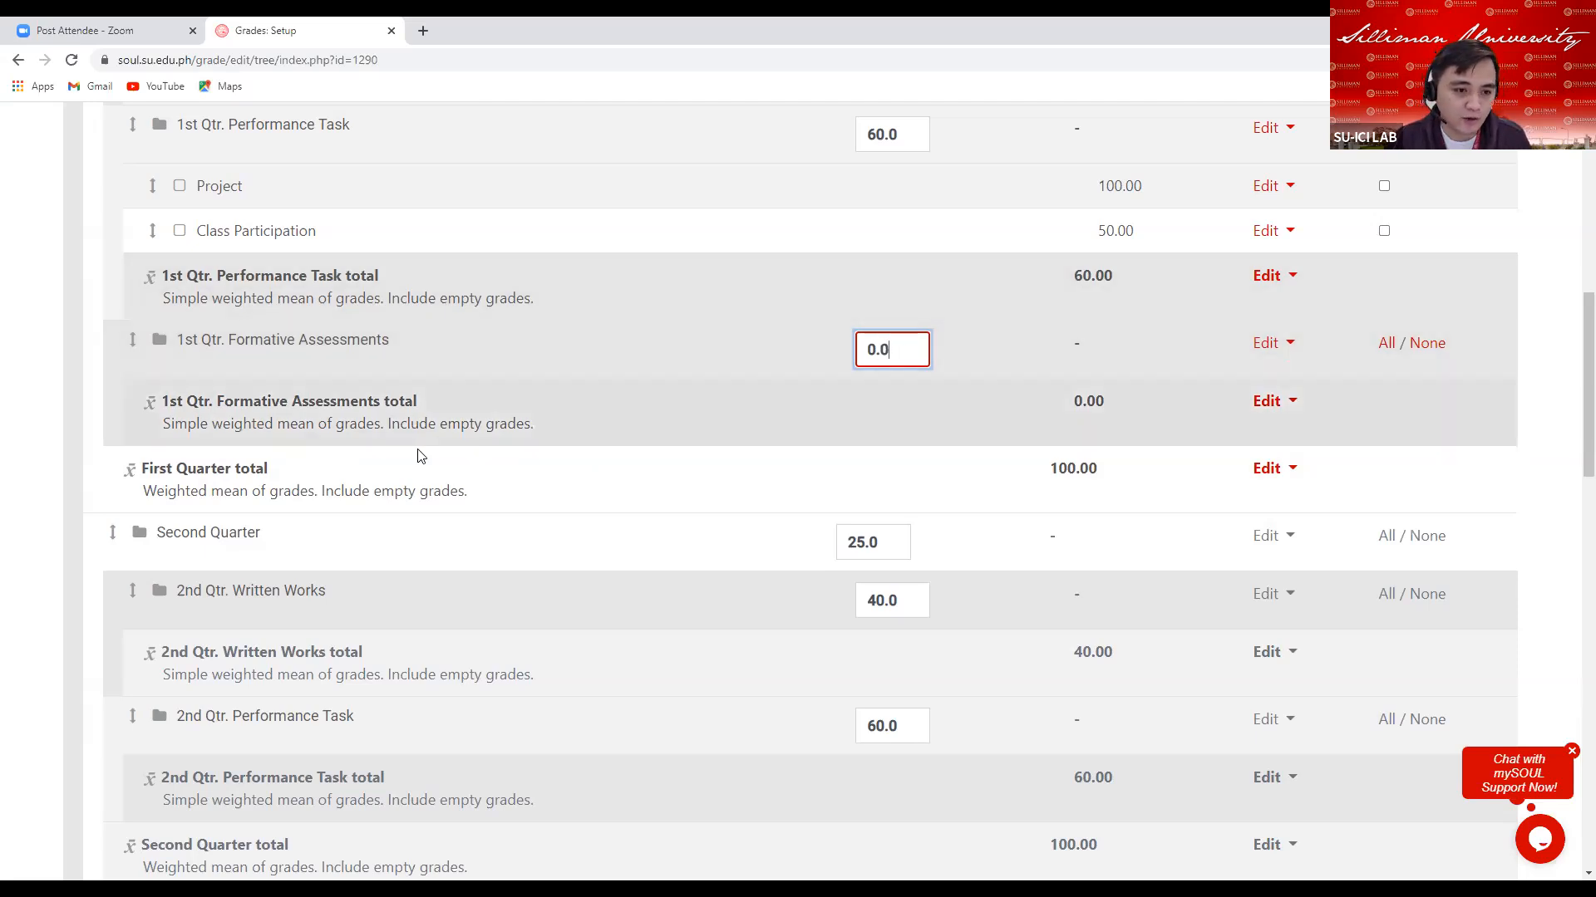
# Add a new grade category named 2nd Qtr. Formative Assessments to the gradebook
pyautogui.scroll(-3, 420, 456)
pyautogui.moveTo(158, 280); pyautogui.dragTo(261, 285)
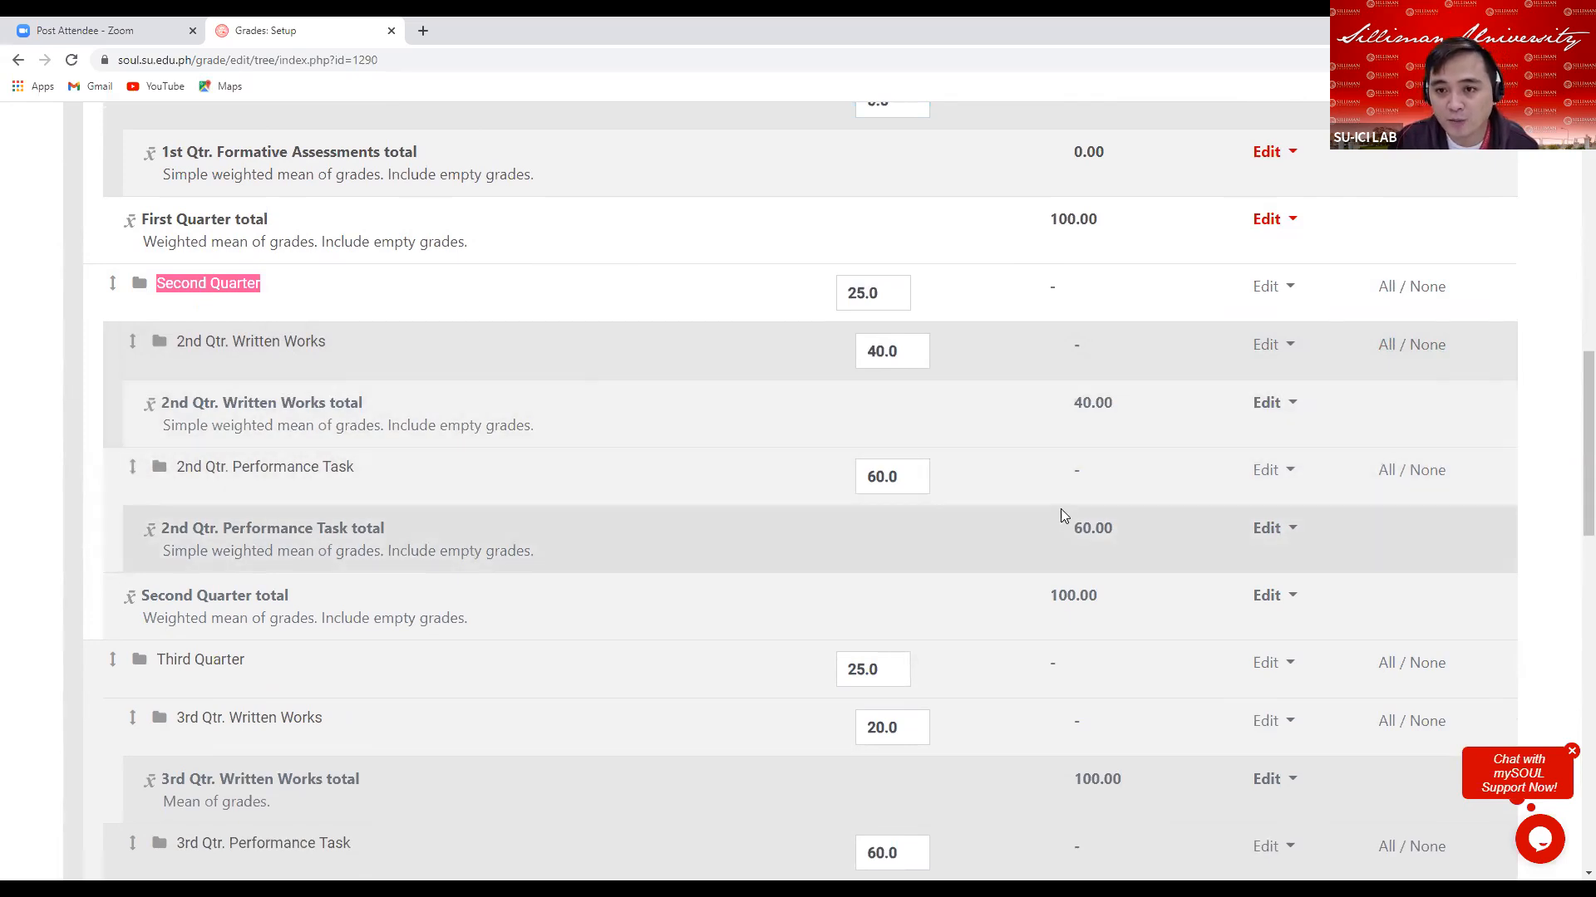
pyautogui.scroll(-15, 989, 502)
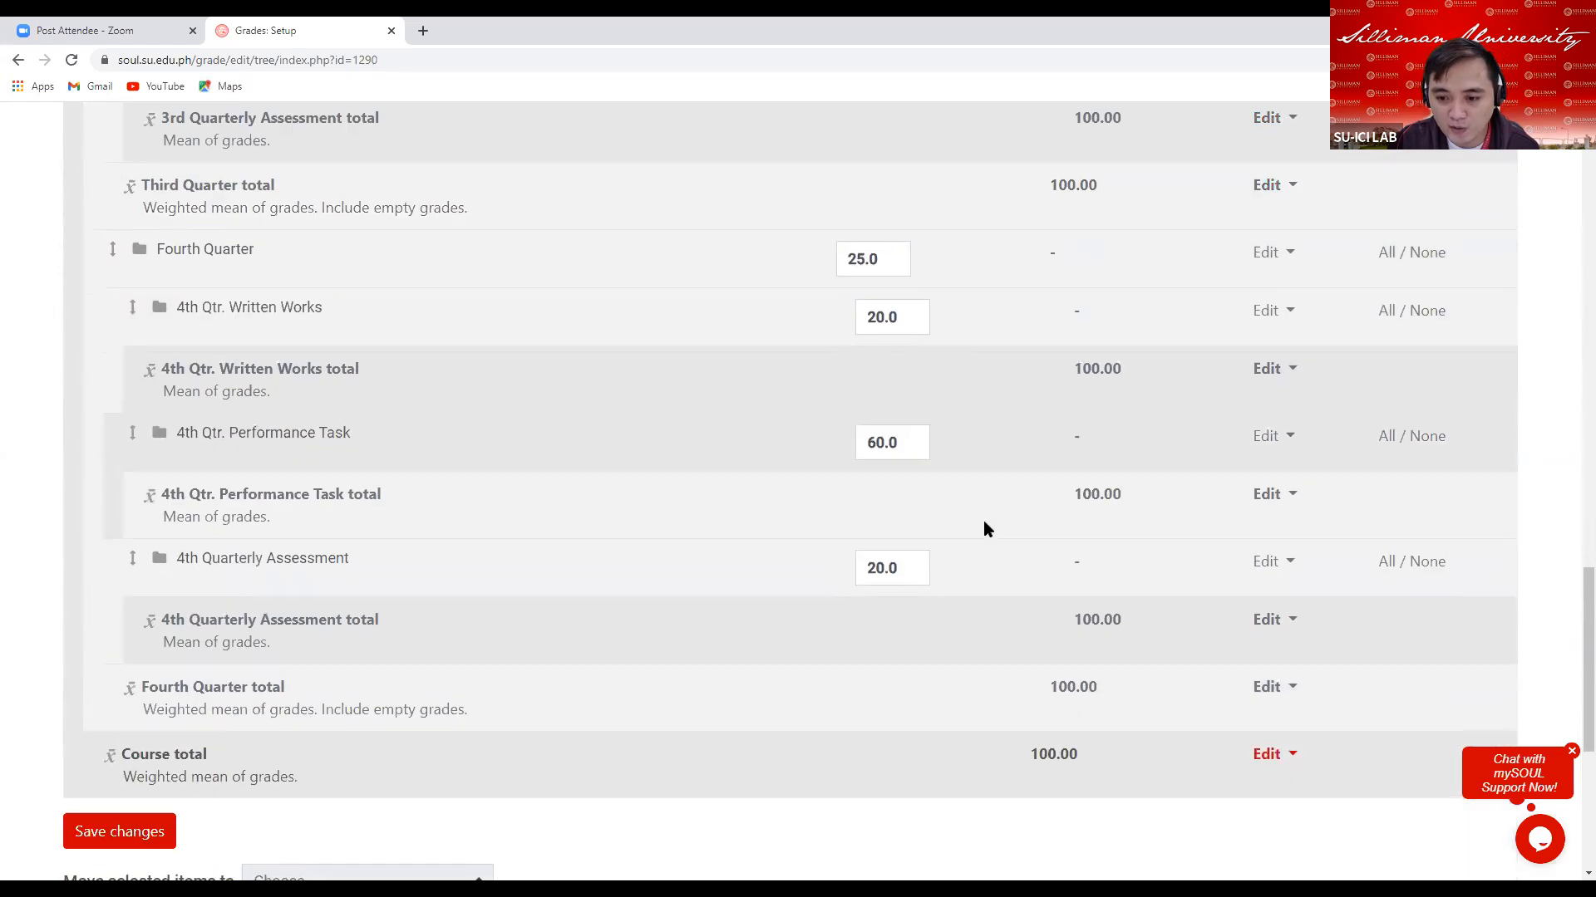
pyautogui.scroll(2, 987, 531)
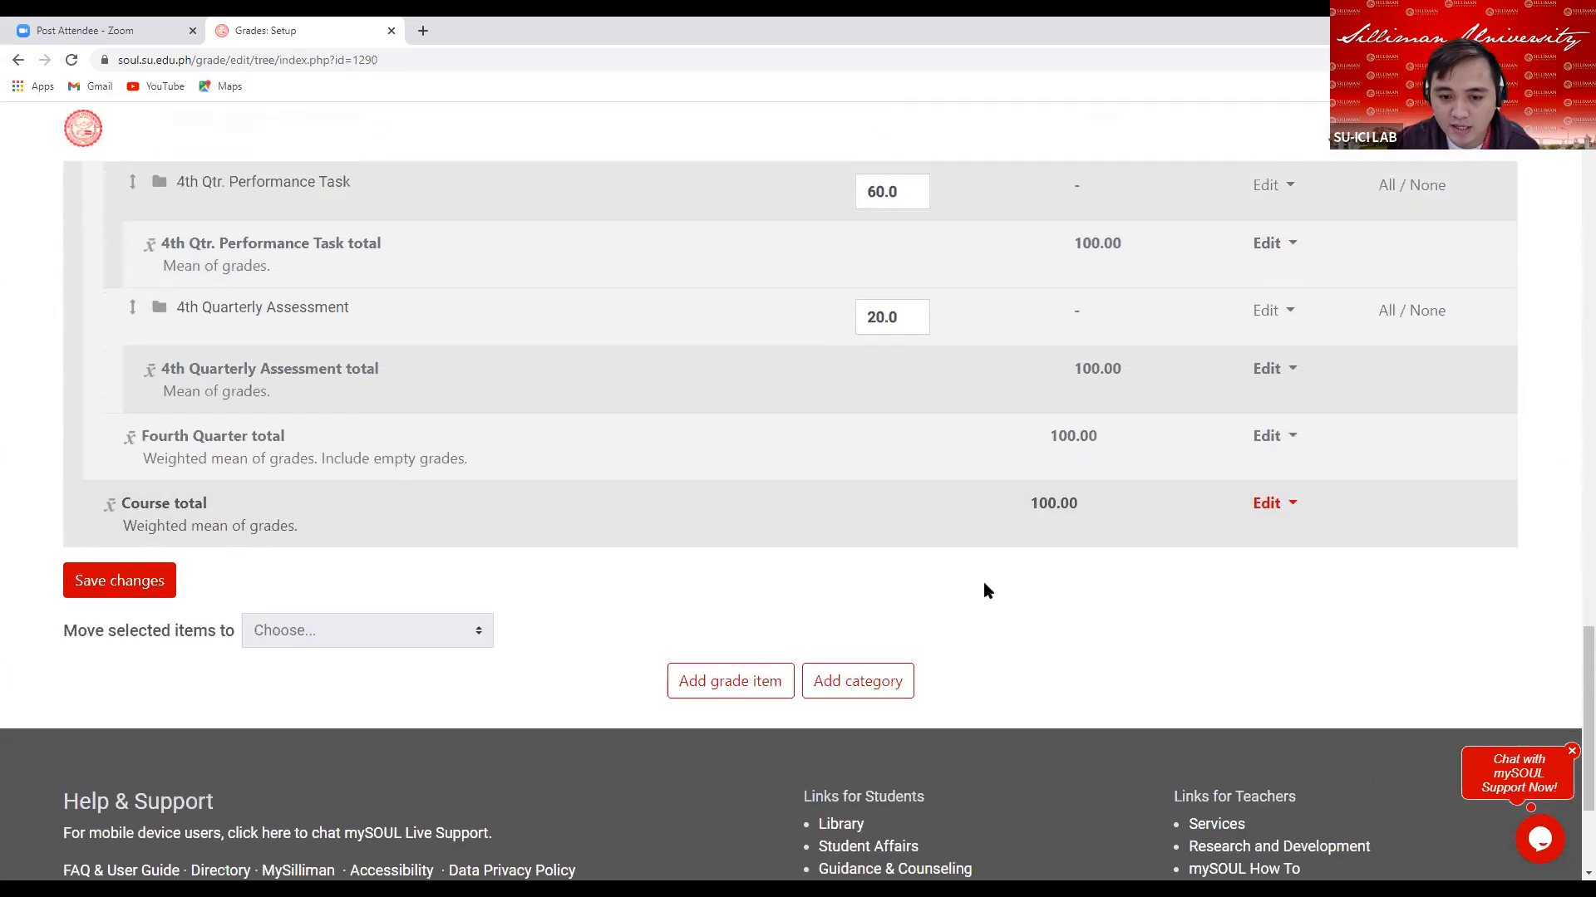
pyautogui.click(849, 687)
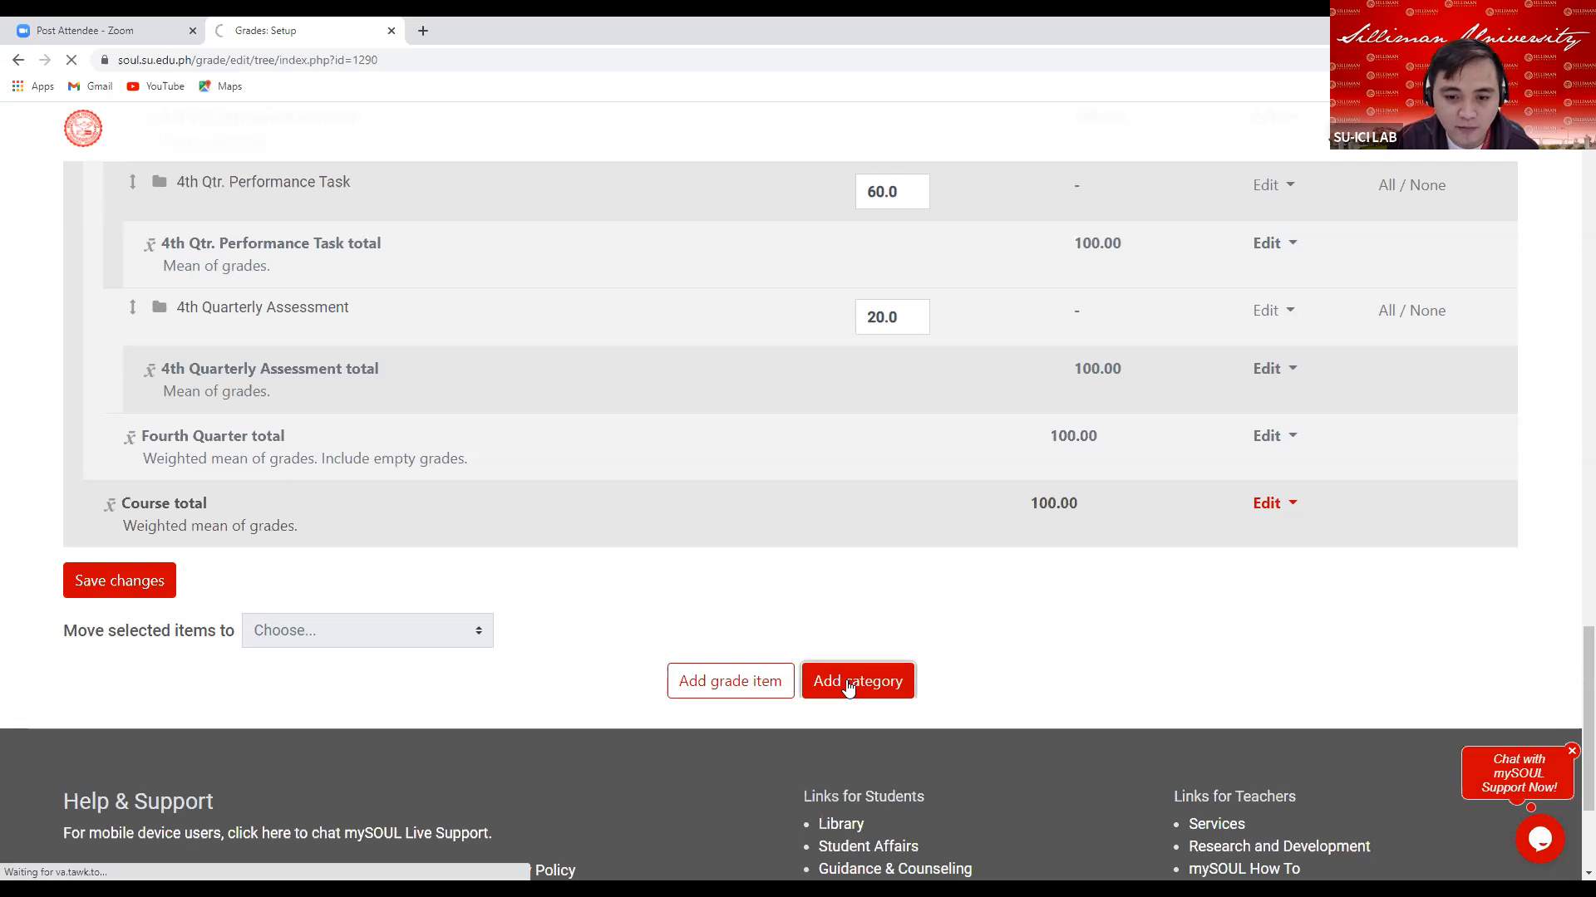
pyautogui.click(114, 376)
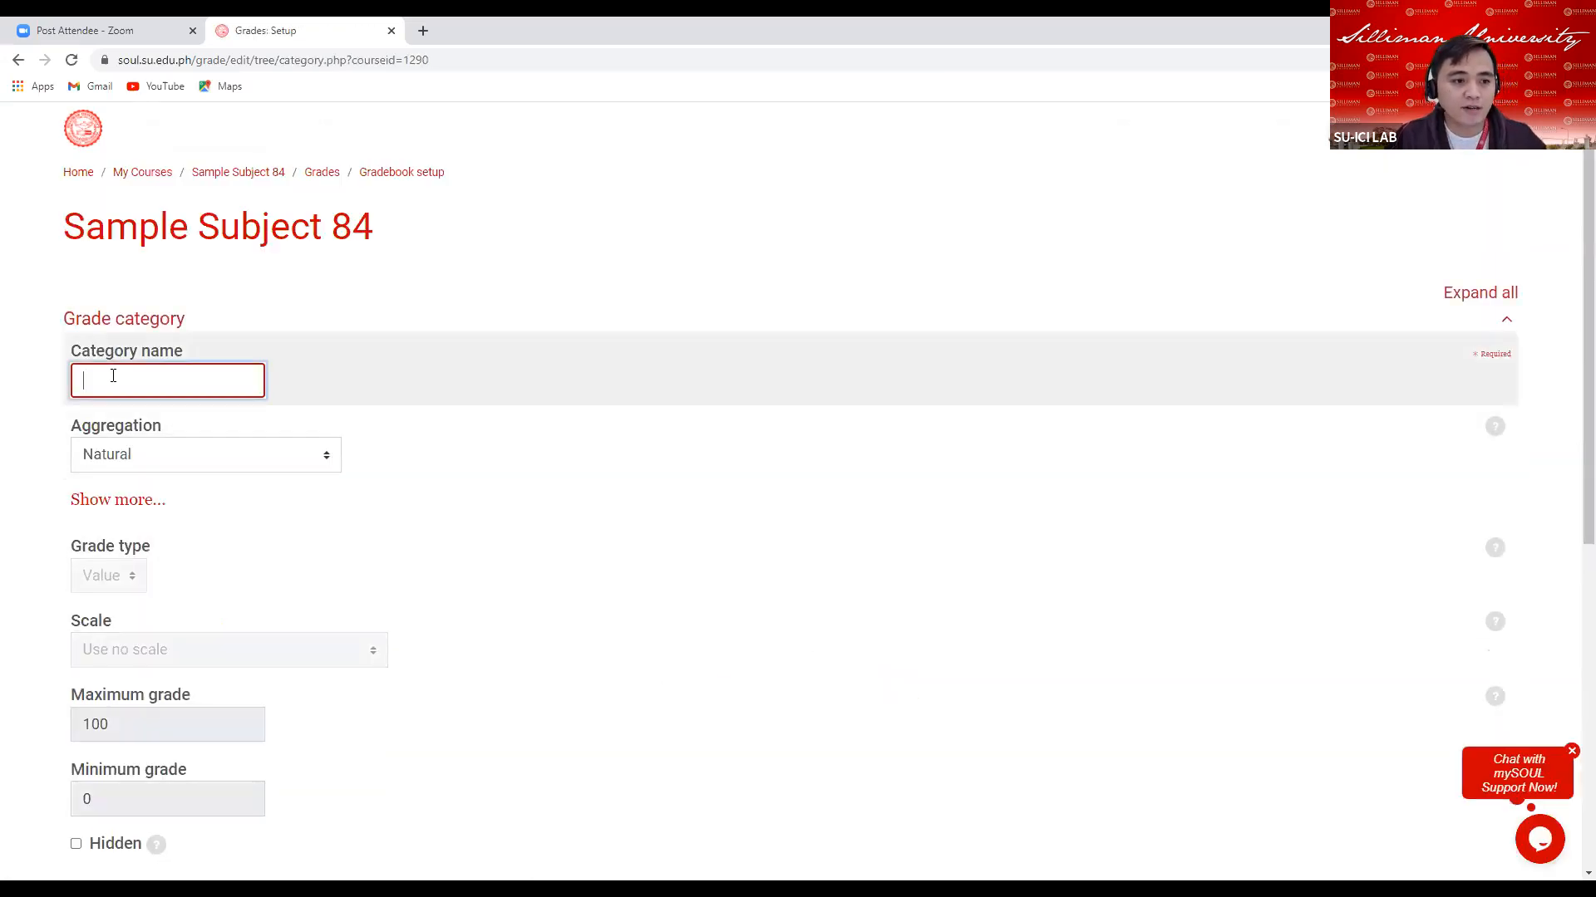
pyautogui.write('2nd')
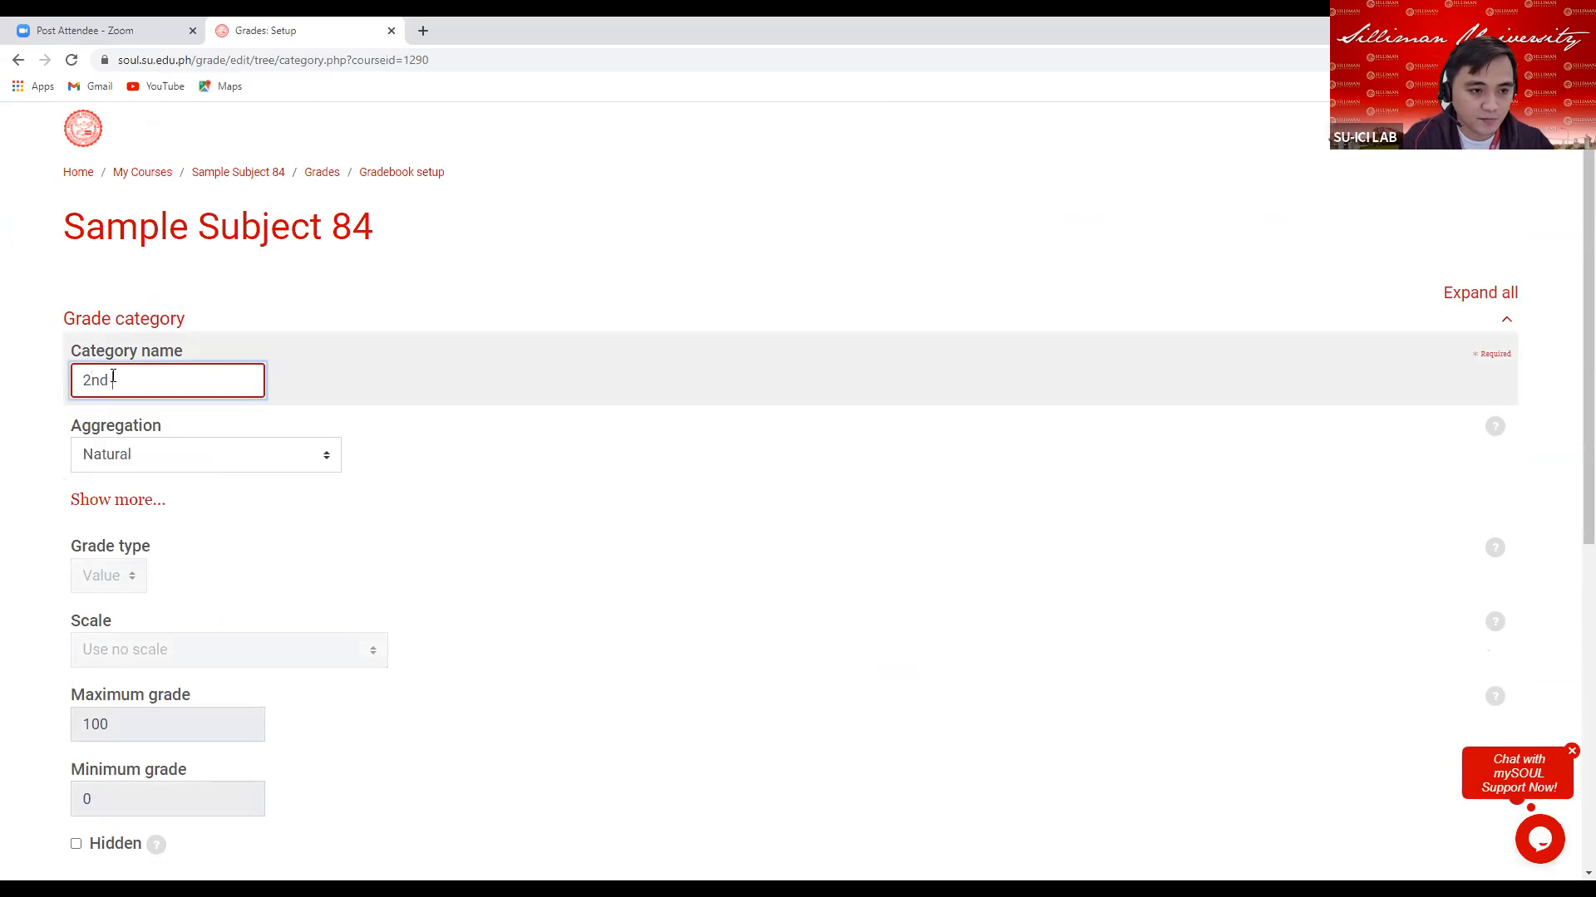
pyautogui.write(' Qtr. F')
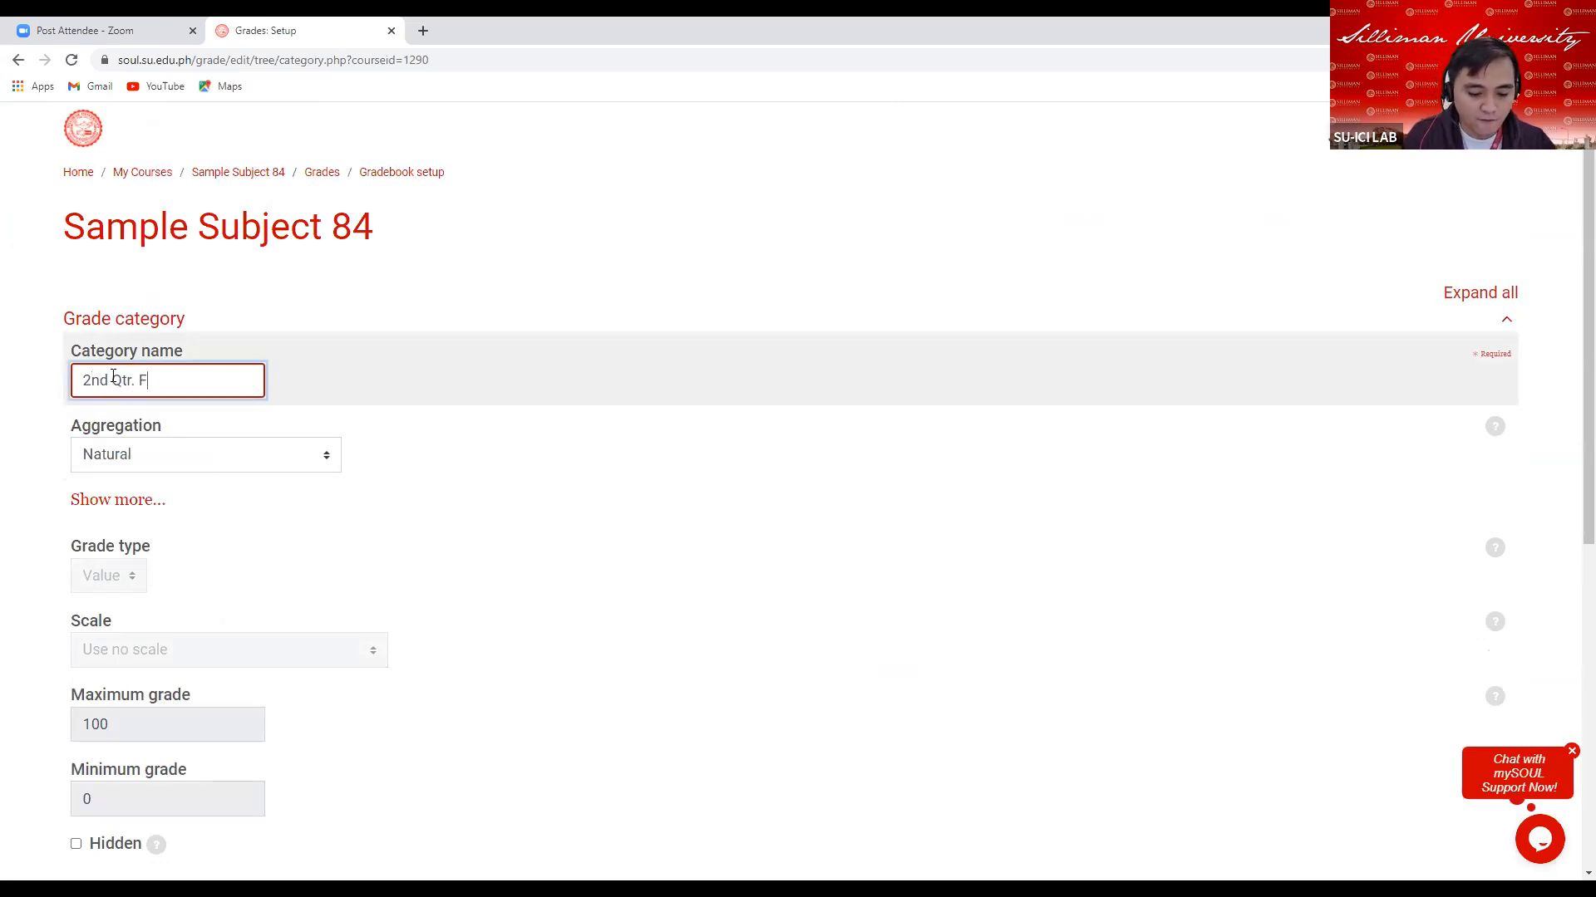
pyautogui.write('ormativ')
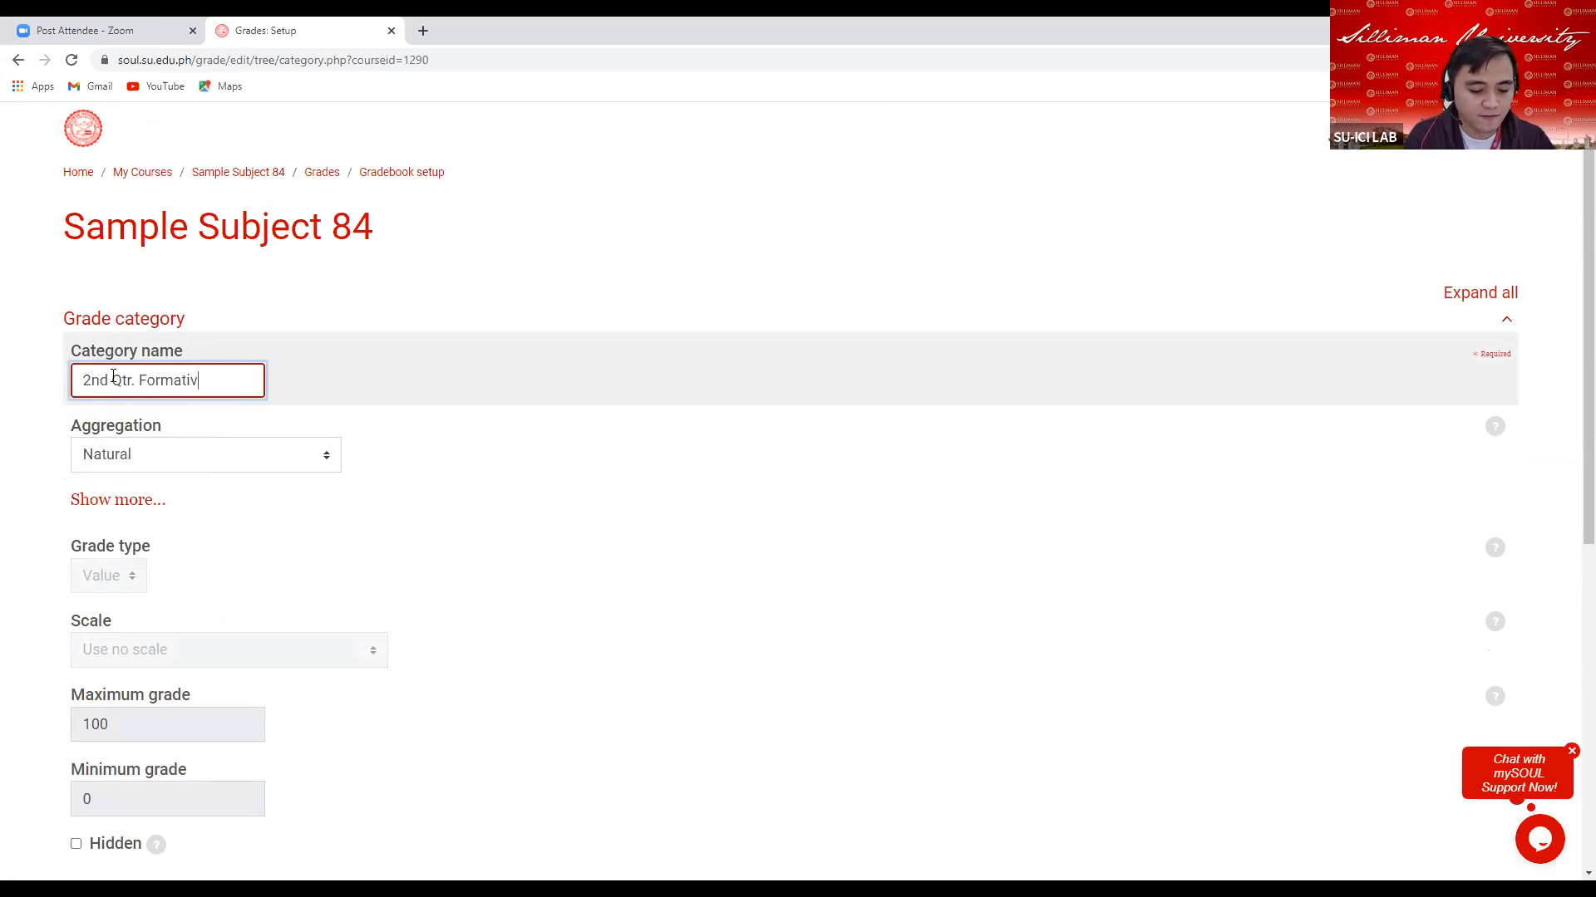
pyautogui.write('e Asse')
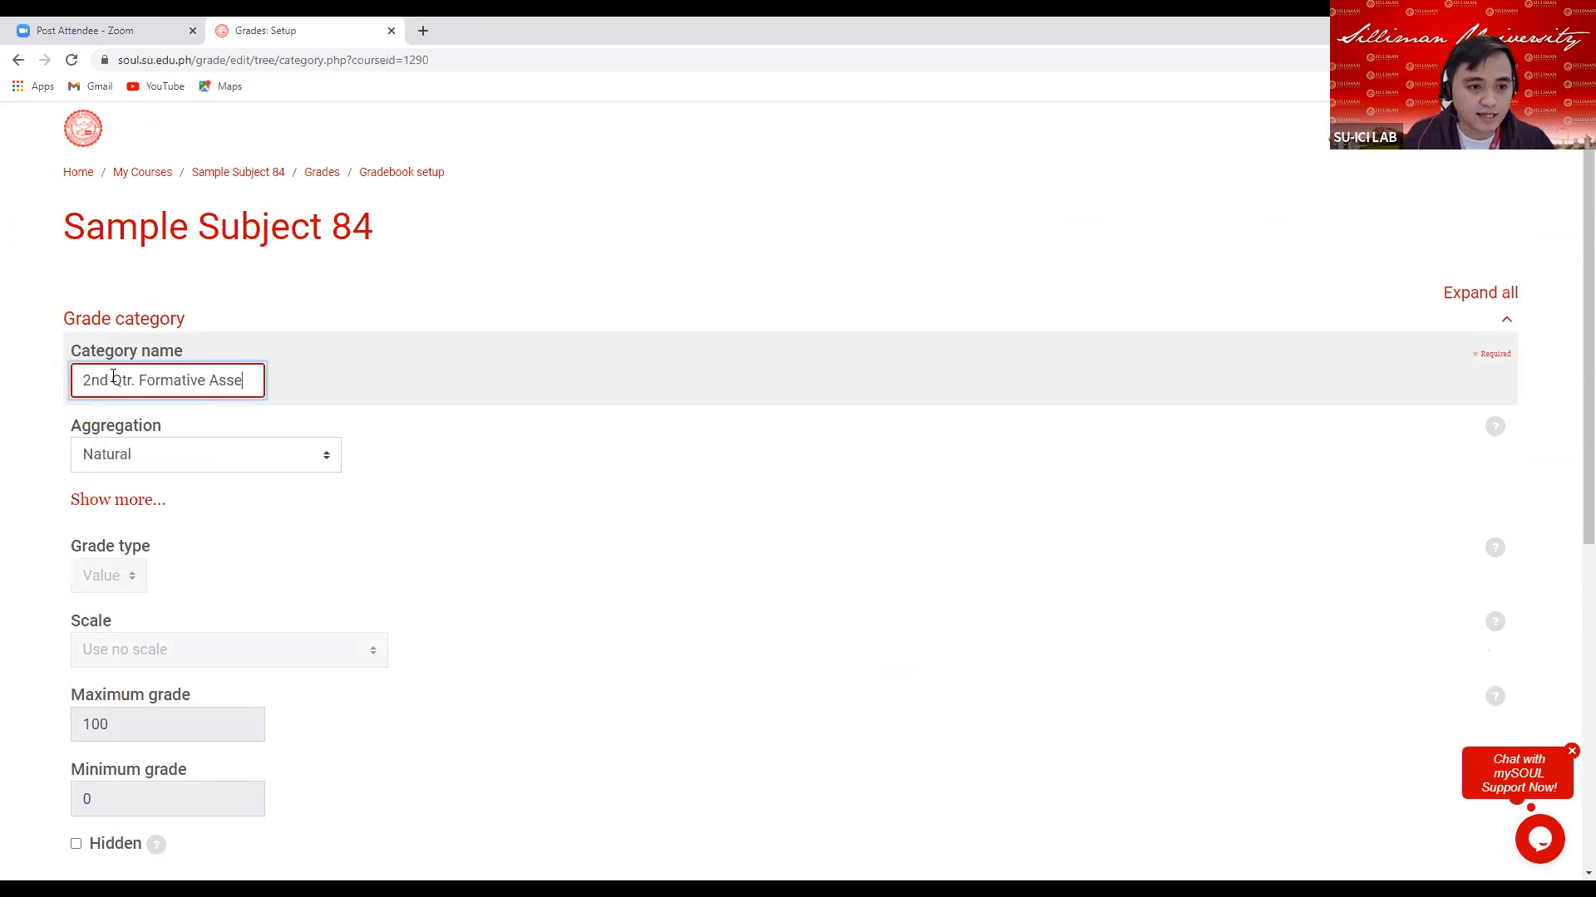
pyautogui.write('ssmeny')
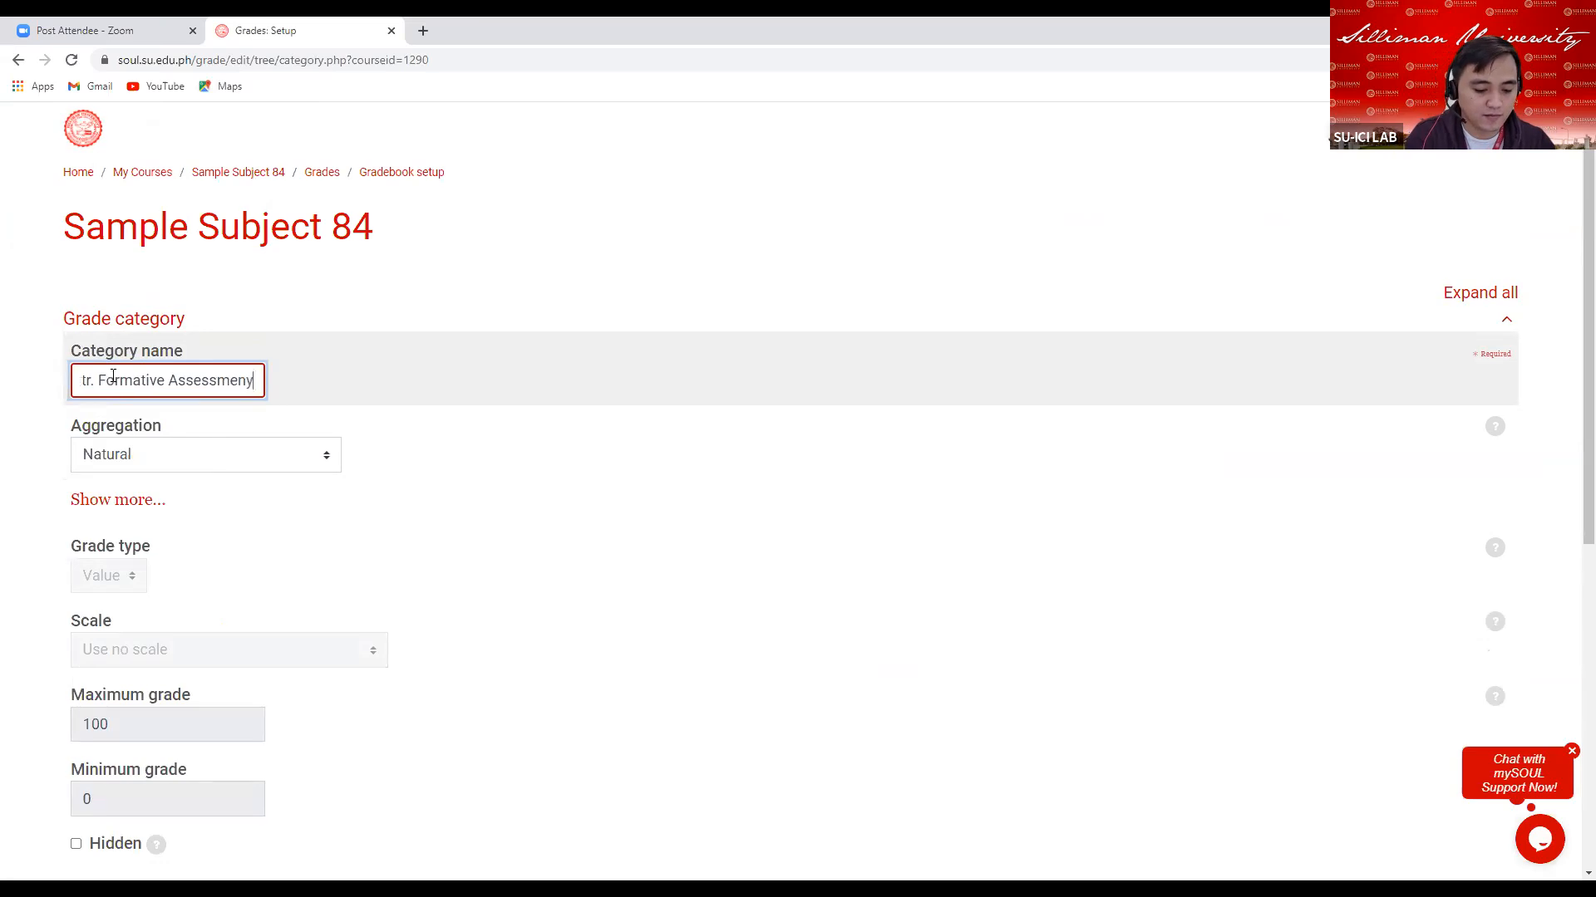
pyautogui.press('BackSpace')
pyautogui.write('ts')
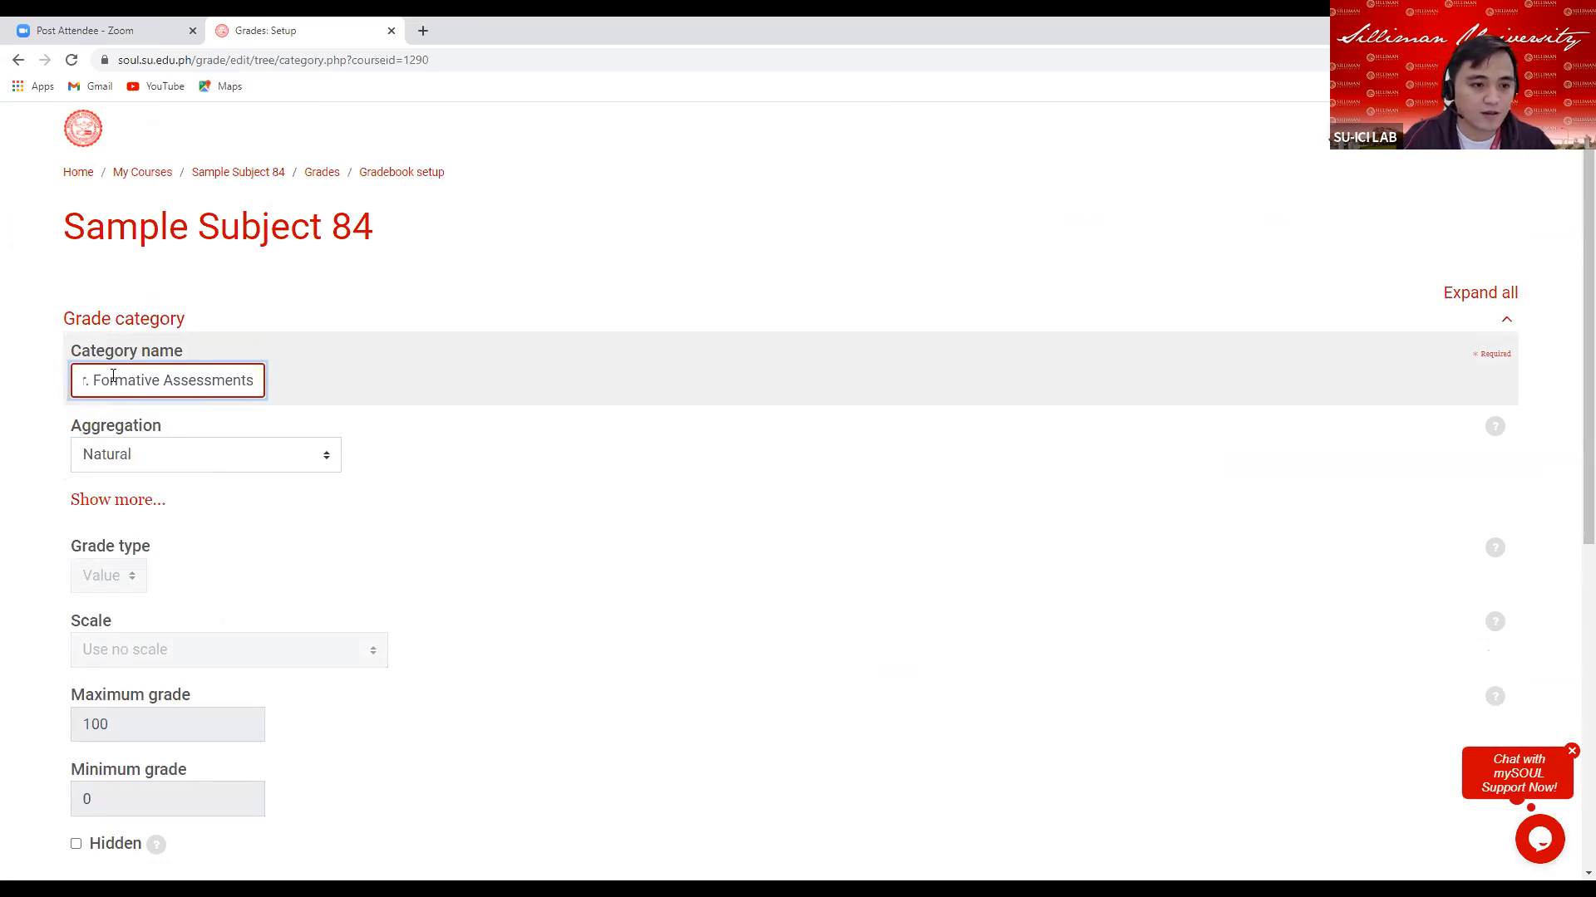
# Set the new category's aggregation to Simple weighted mean of grades and turn off Exclude empty grades
pyautogui.click(329, 456)
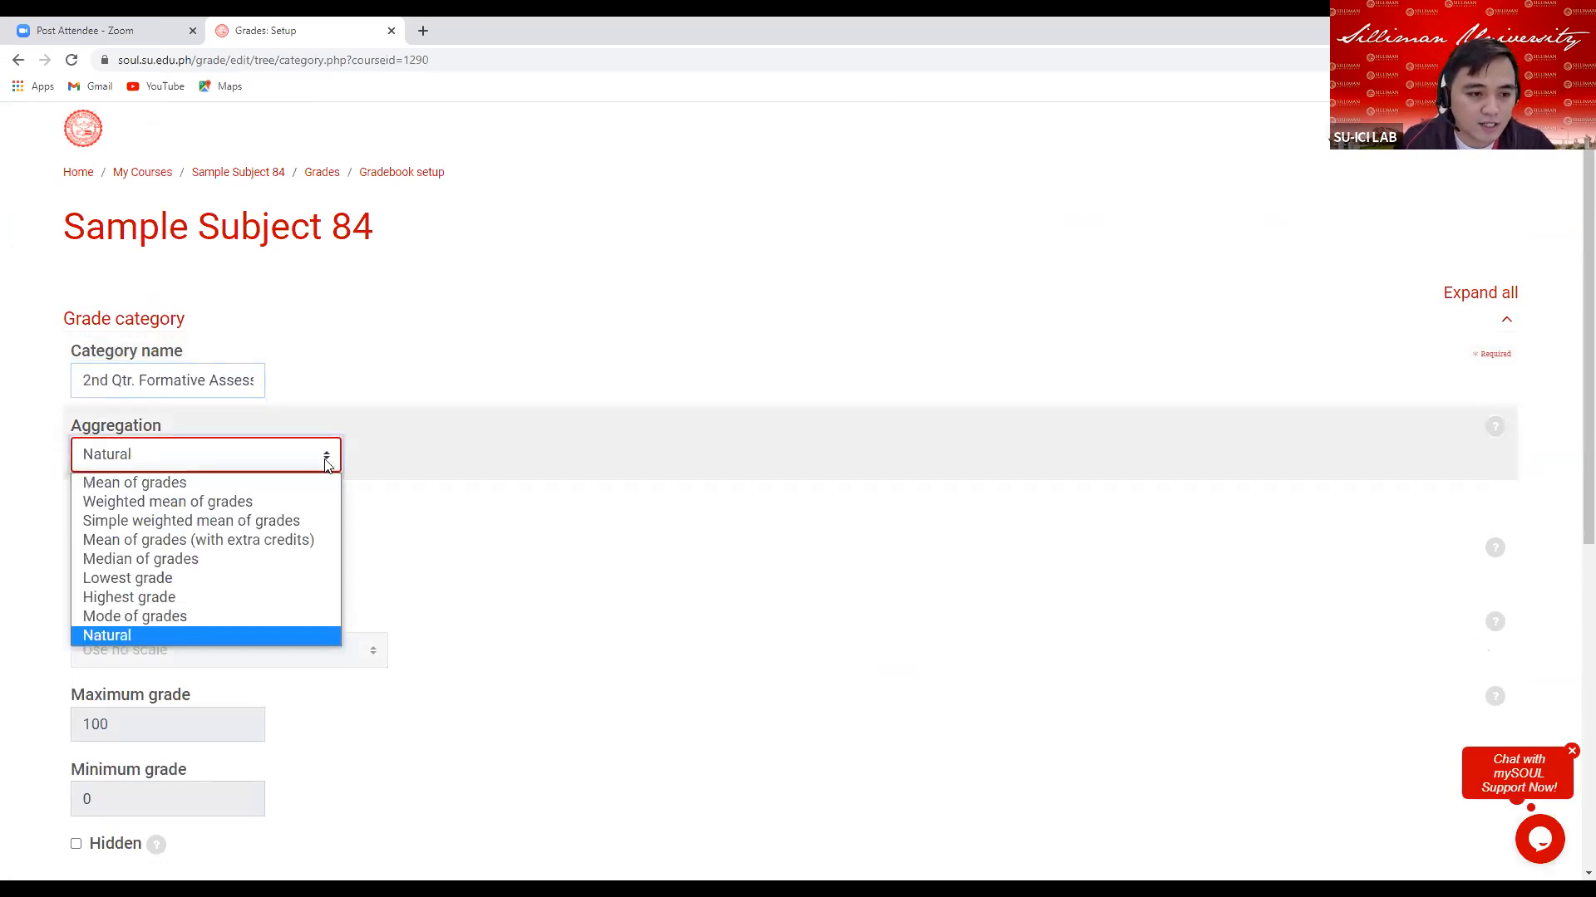
pyautogui.click(205, 521)
pyautogui.scroll(-2, 142, 366)
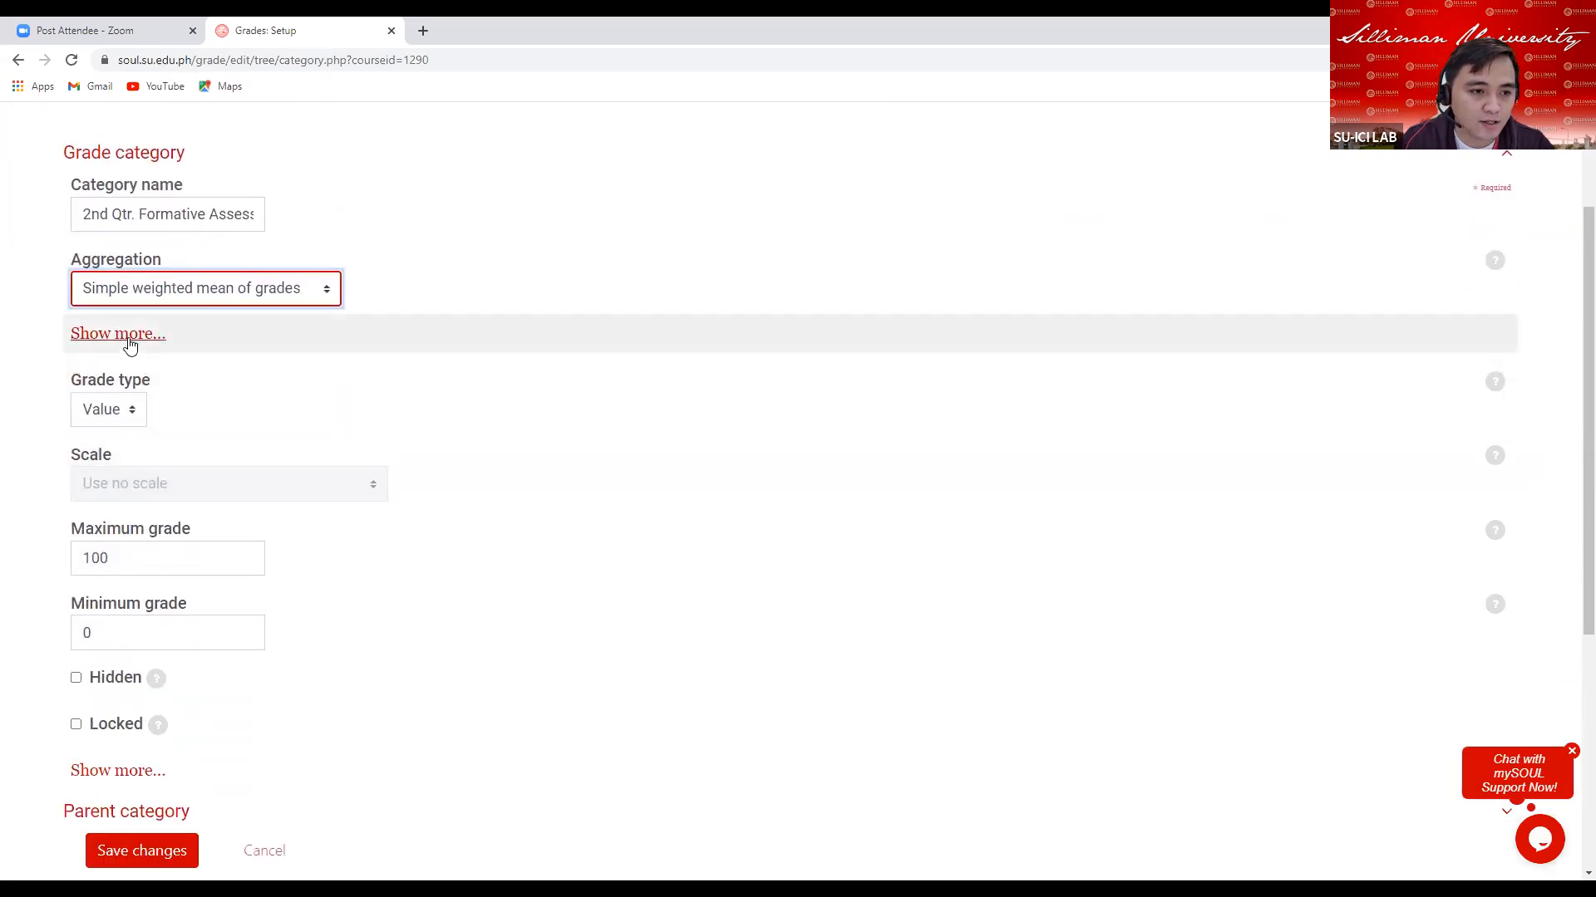
pyautogui.click(131, 334)
pyautogui.click(76, 237)
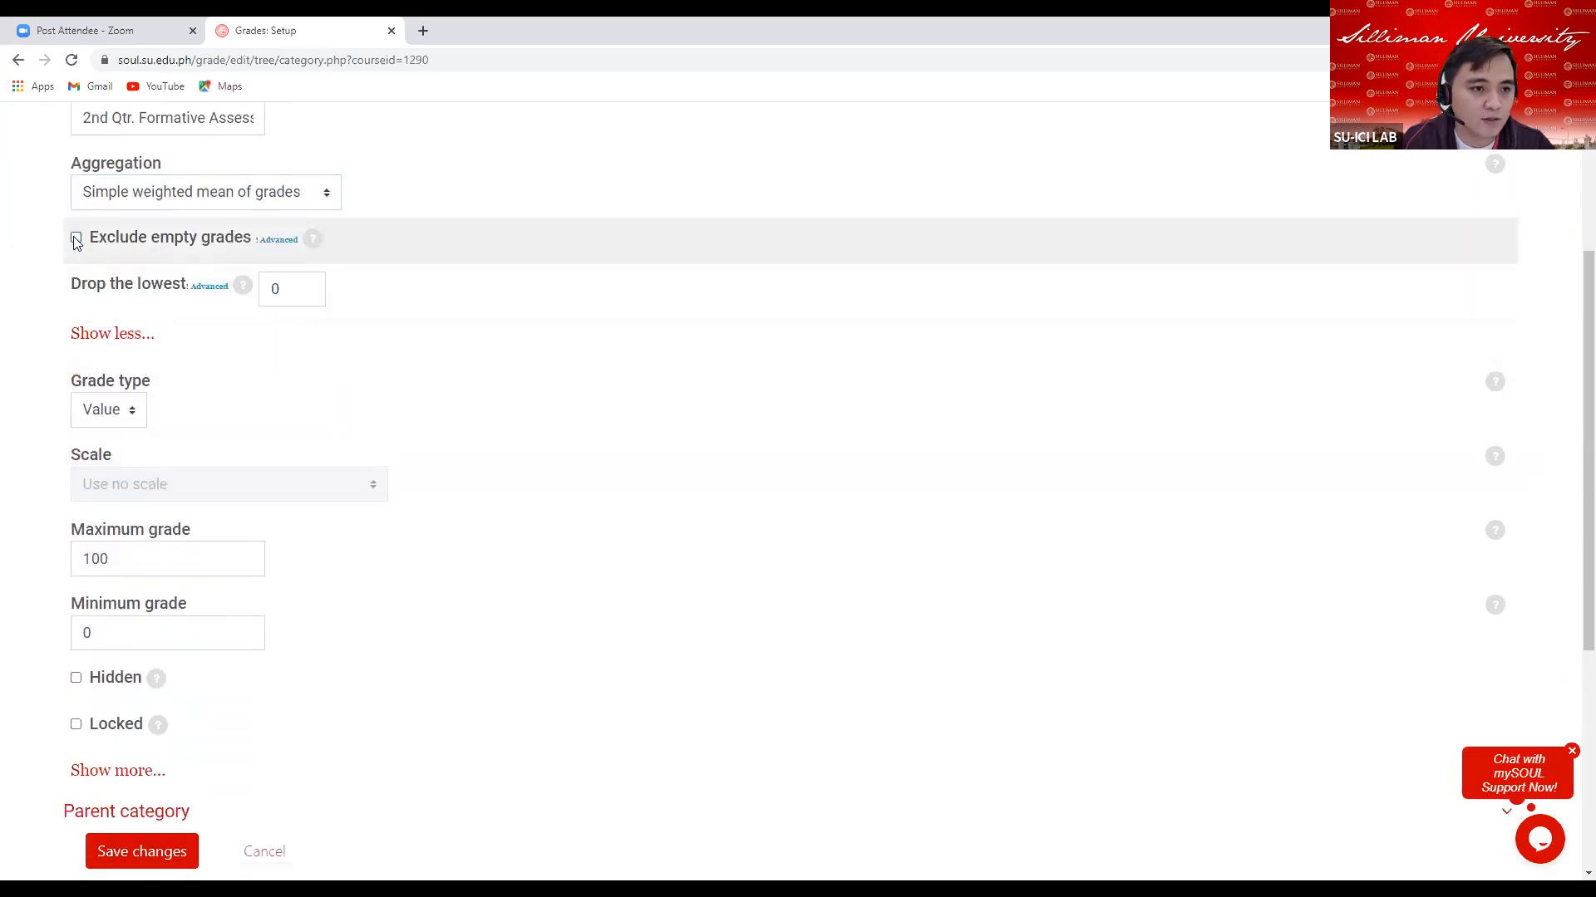
# Set the 2nd Qtr. Formative Assessments category's maximum grade to 0
pyautogui.scroll(-2, 146, 503)
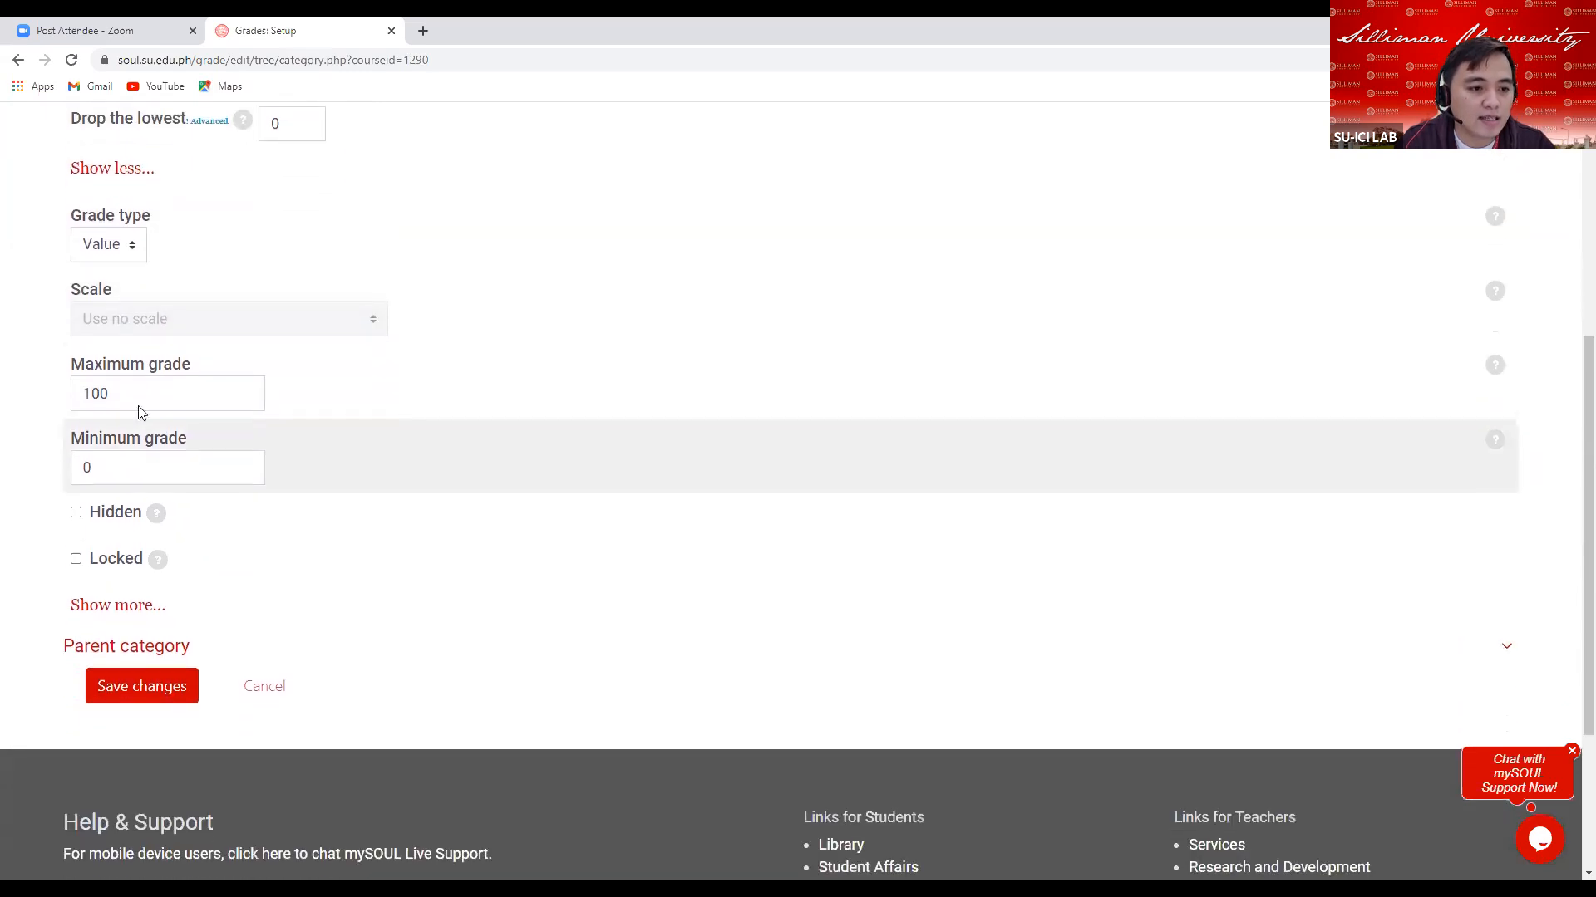
pyautogui.moveTo(138, 382); pyautogui.dragTo(60, 396)
pyautogui.write('0')
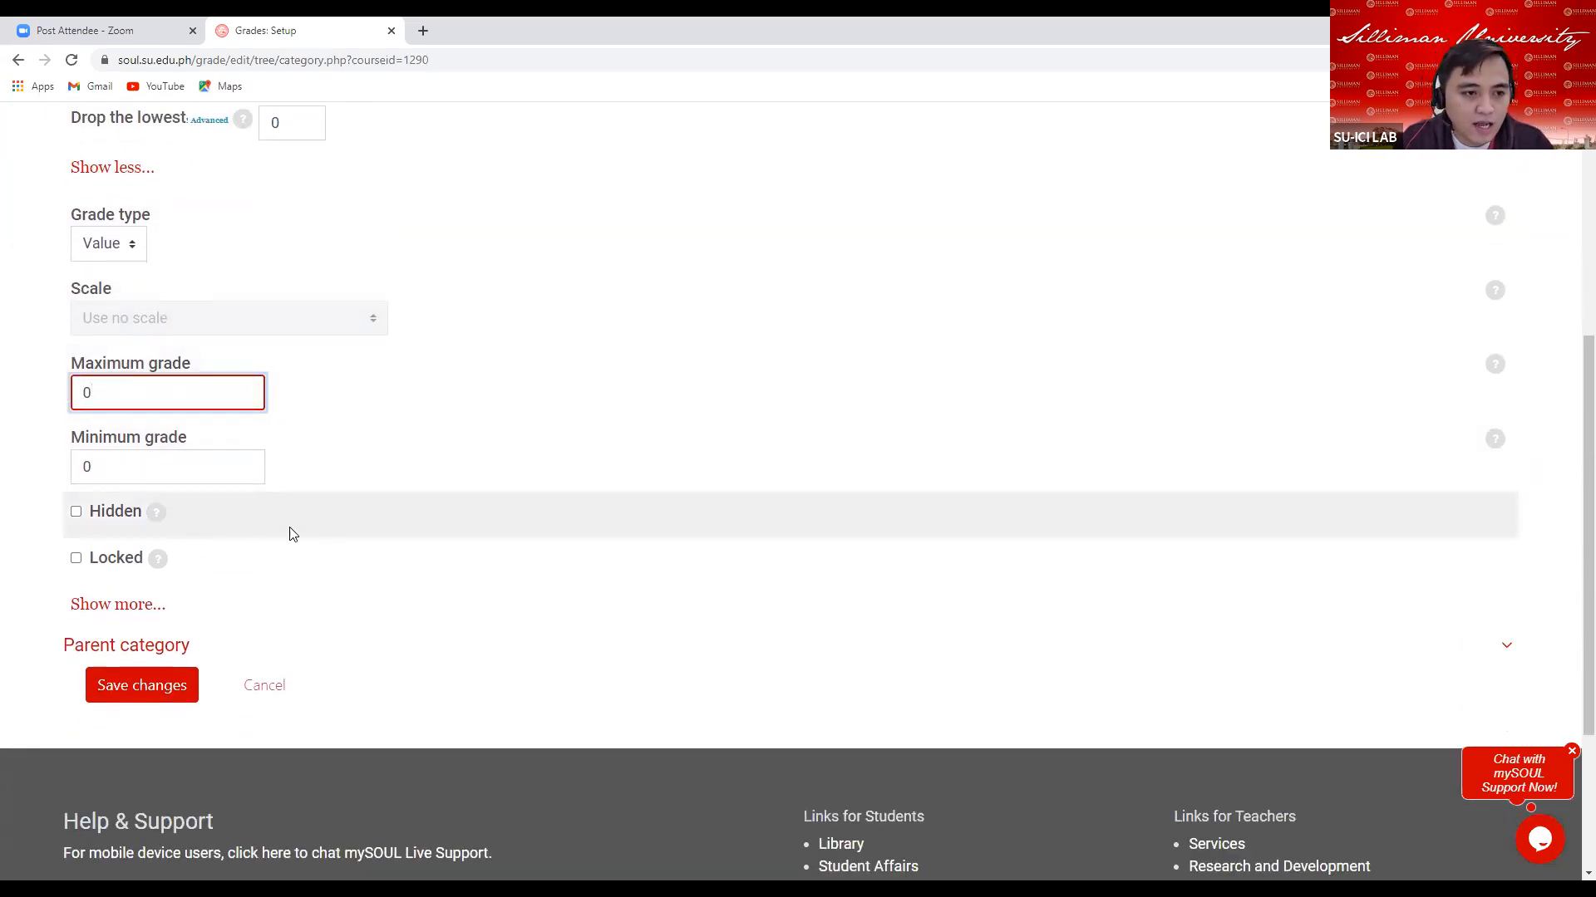
# Choose Second Quarter as the parent category and save the new Formative Assessments category
pyautogui.scroll(-1, 249, 519)
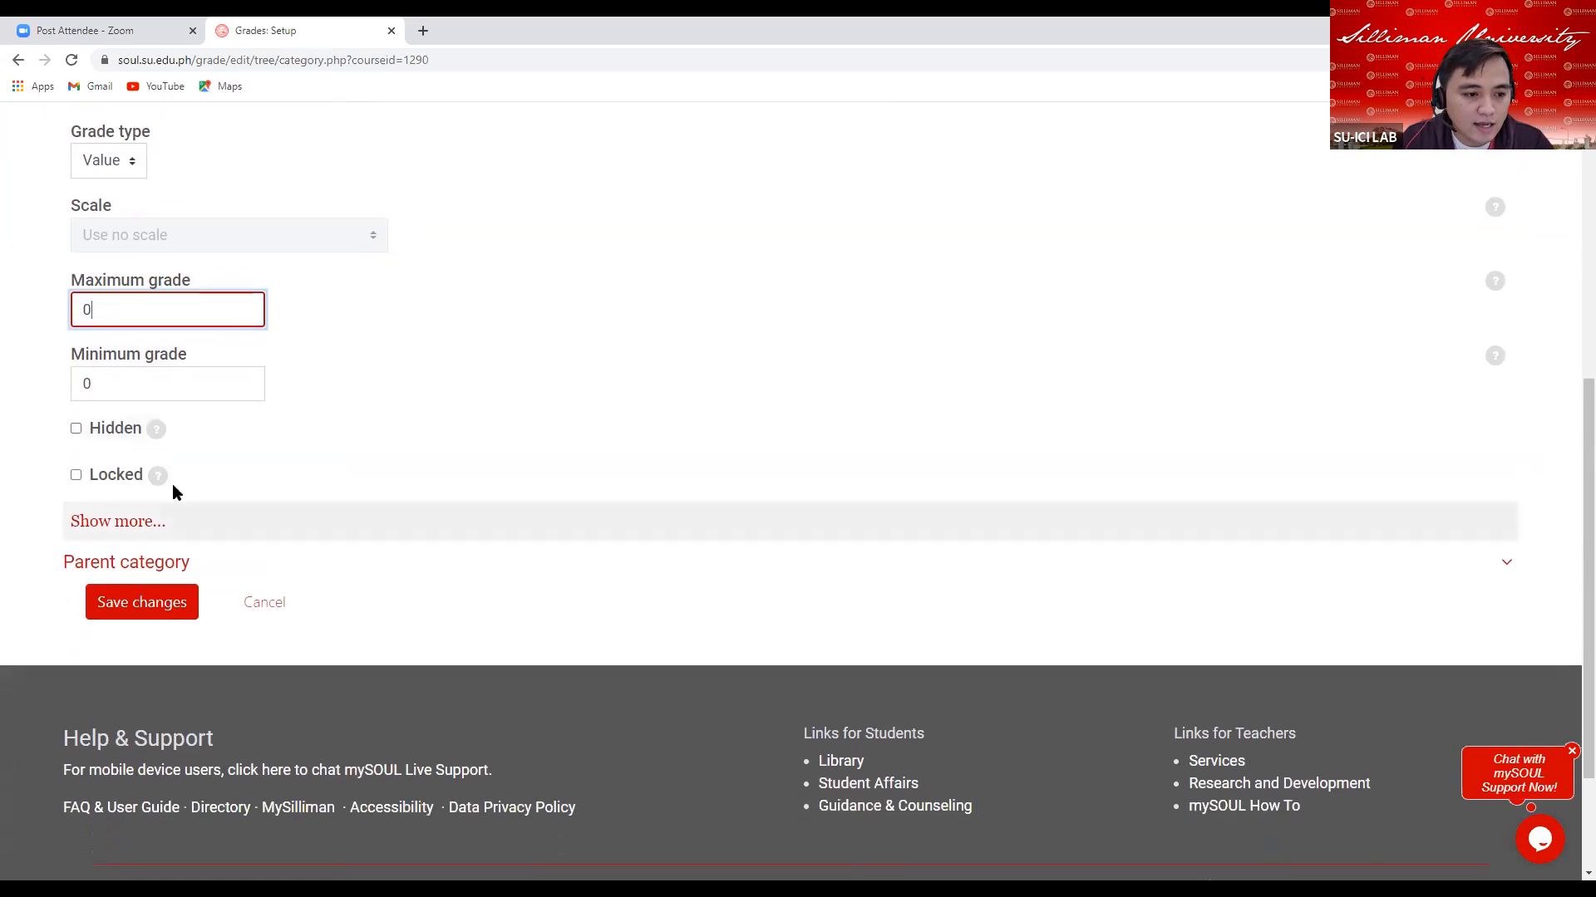
pyautogui.click(133, 521)
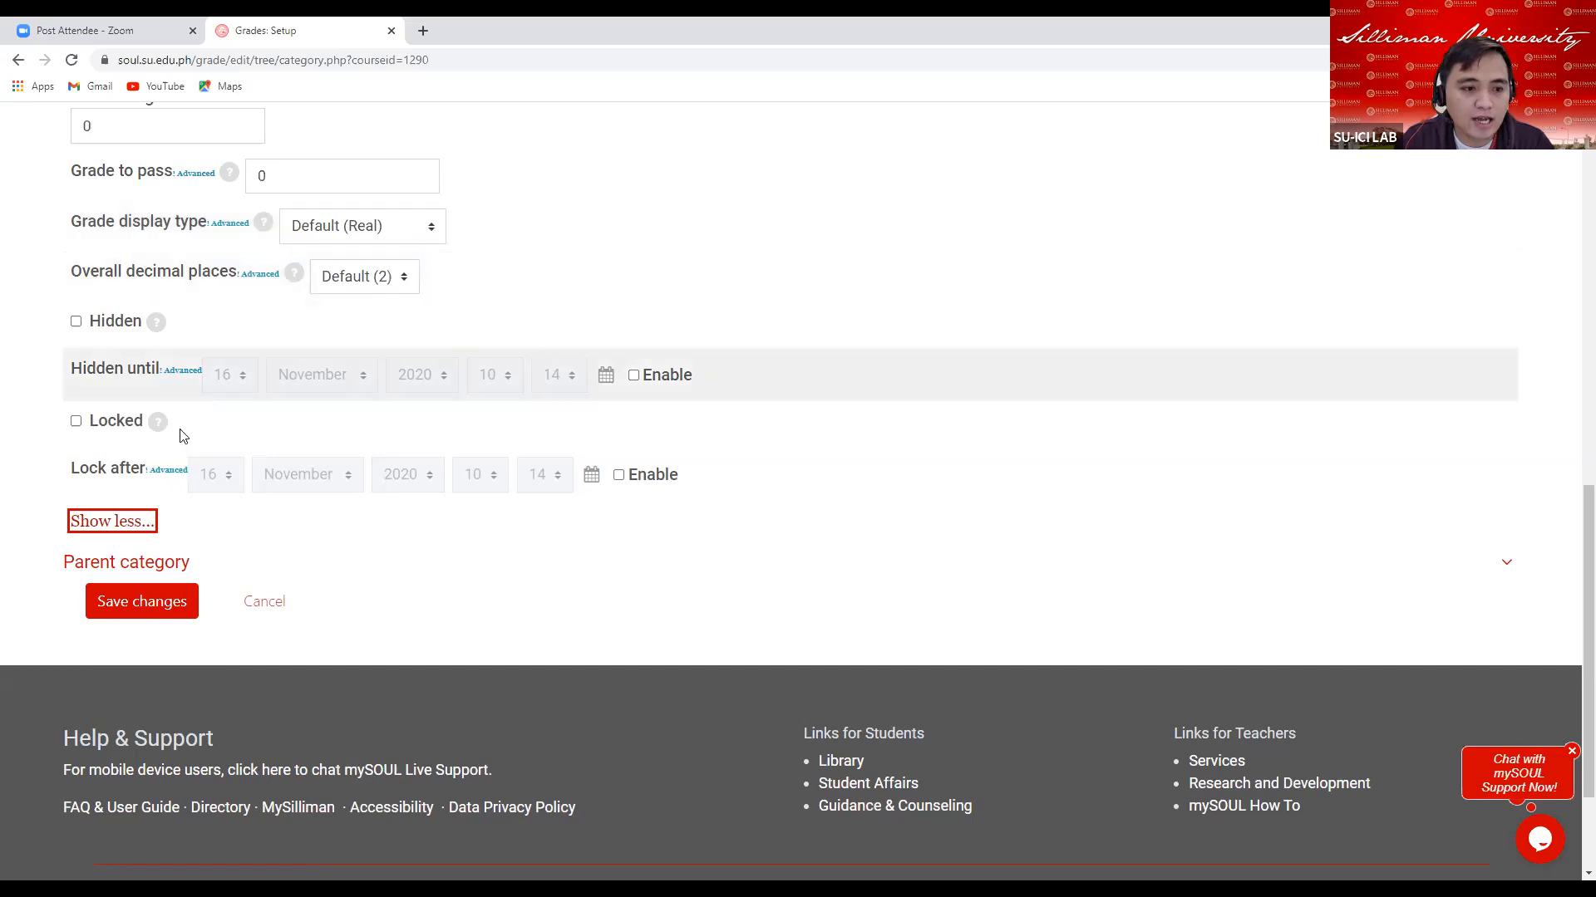
pyautogui.click(132, 565)
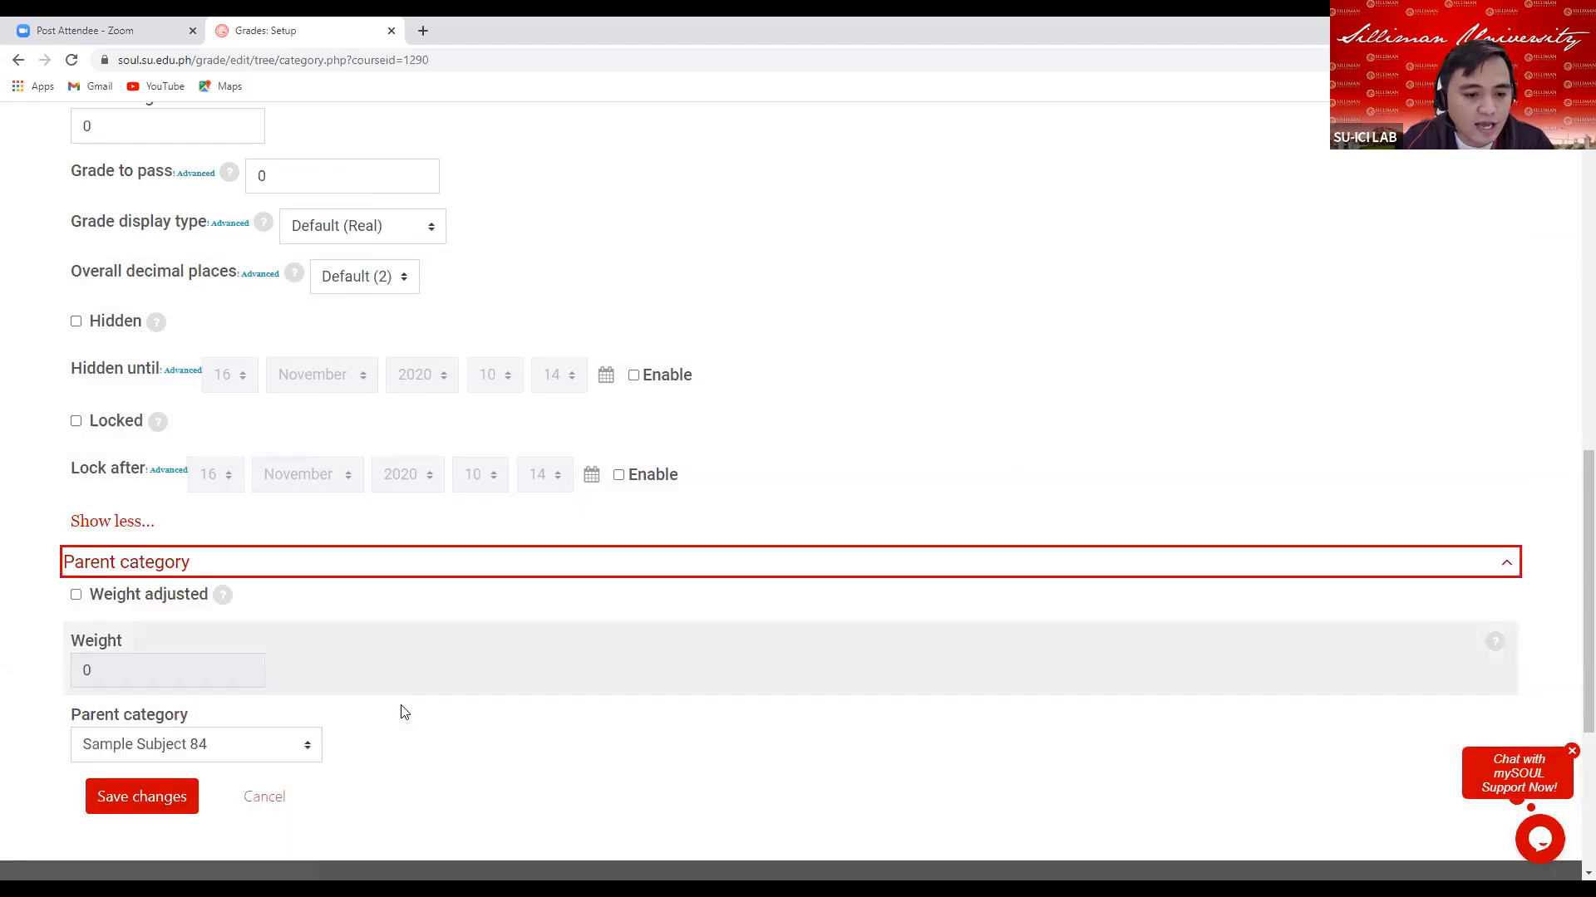
pyautogui.scroll(-2, 341, 707)
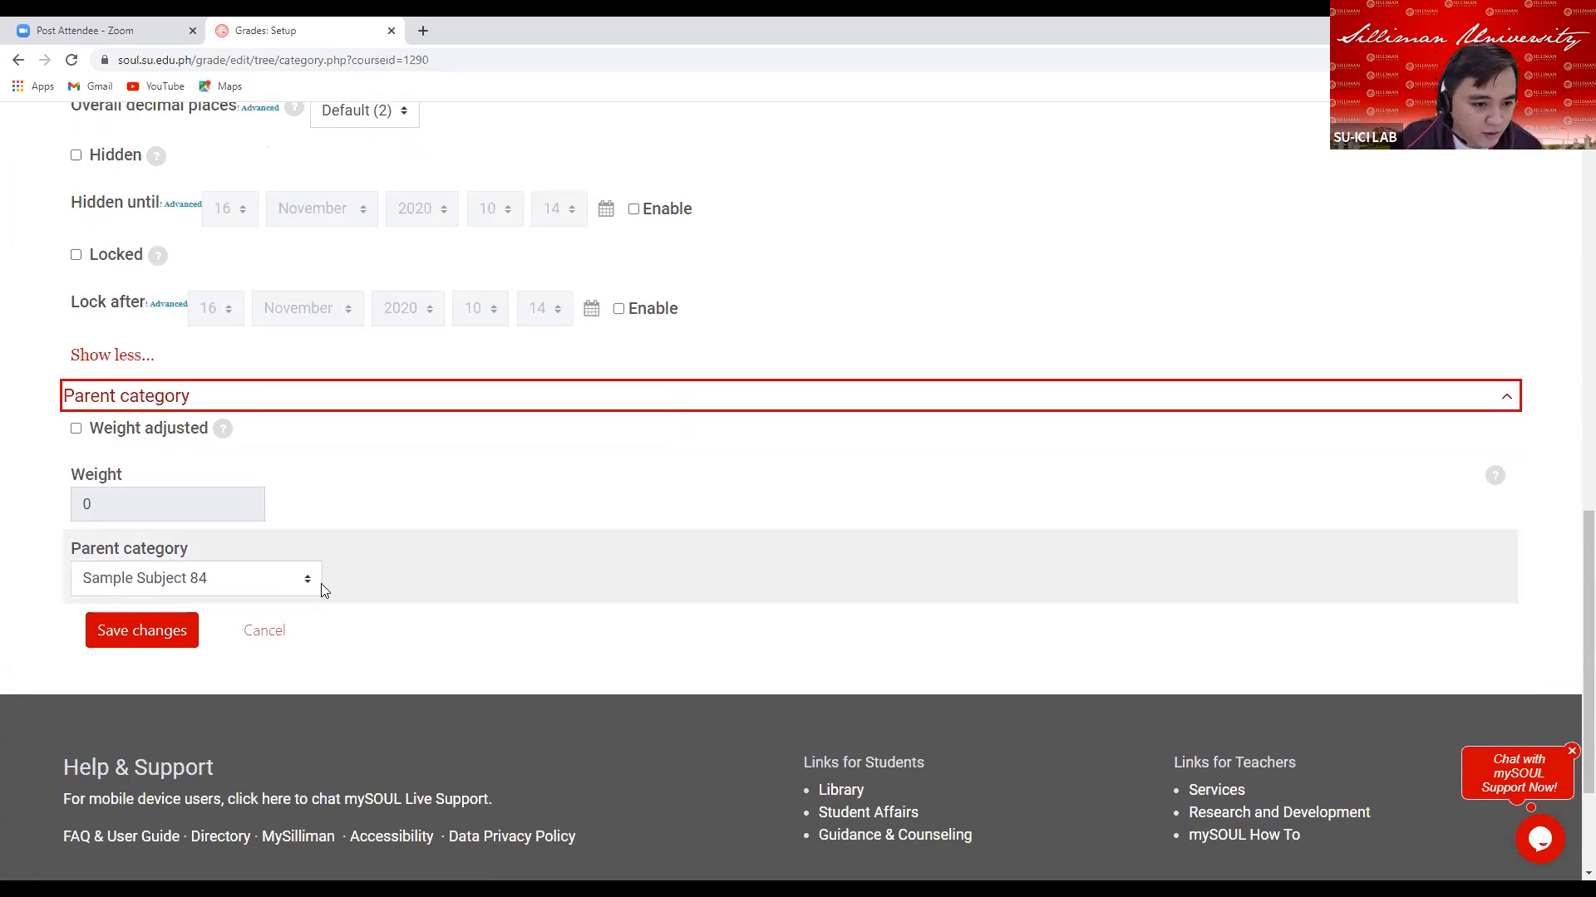
pyautogui.click(308, 585)
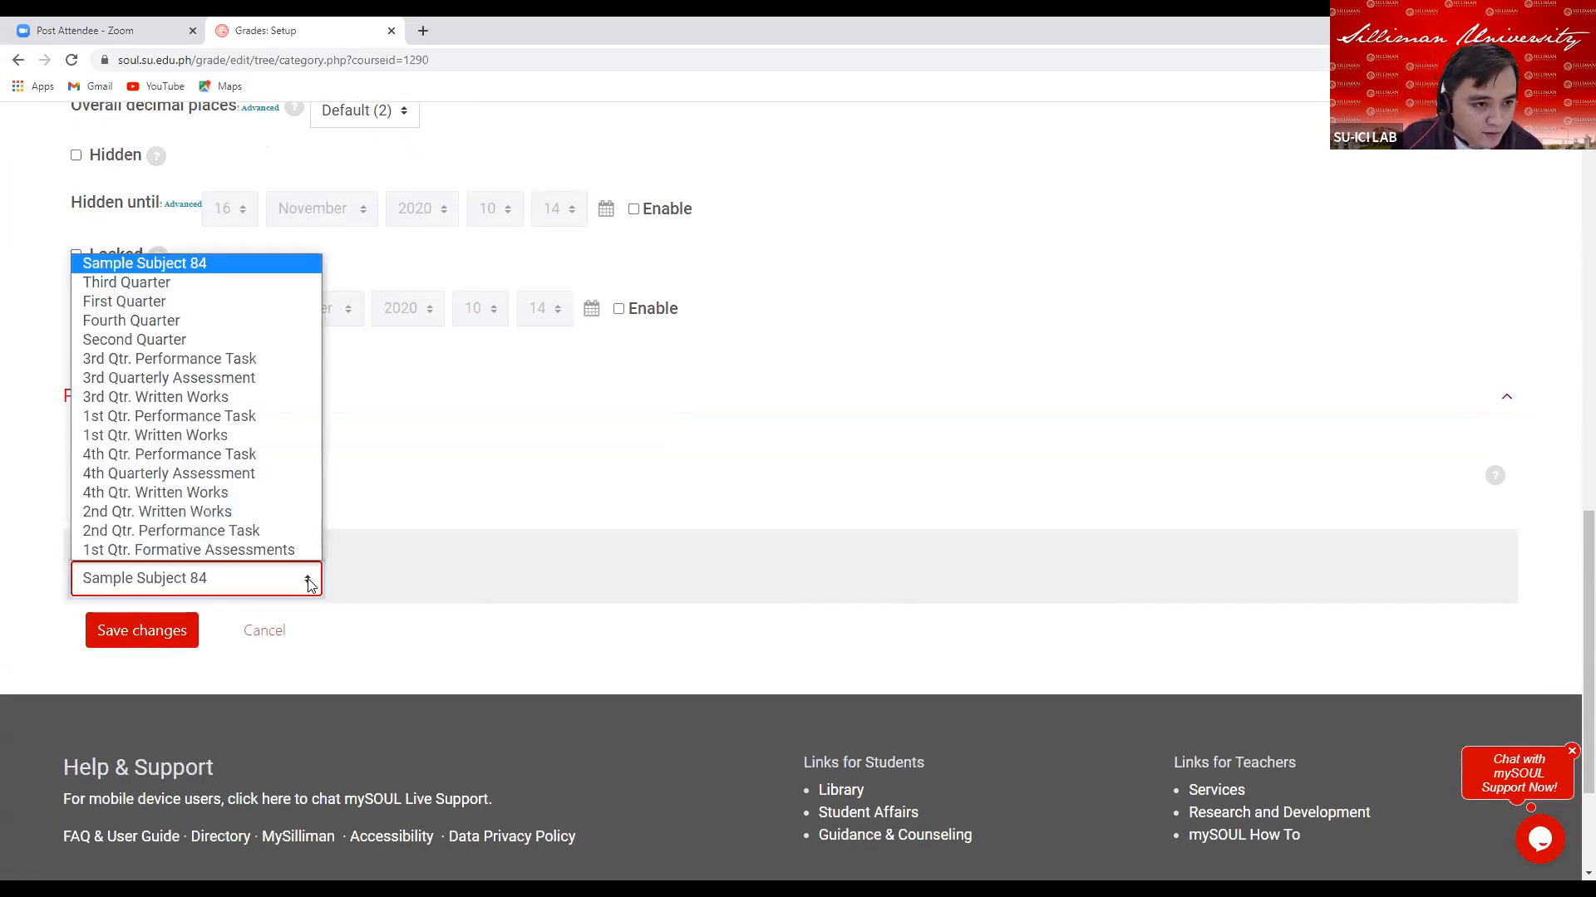
pyautogui.click(213, 341)
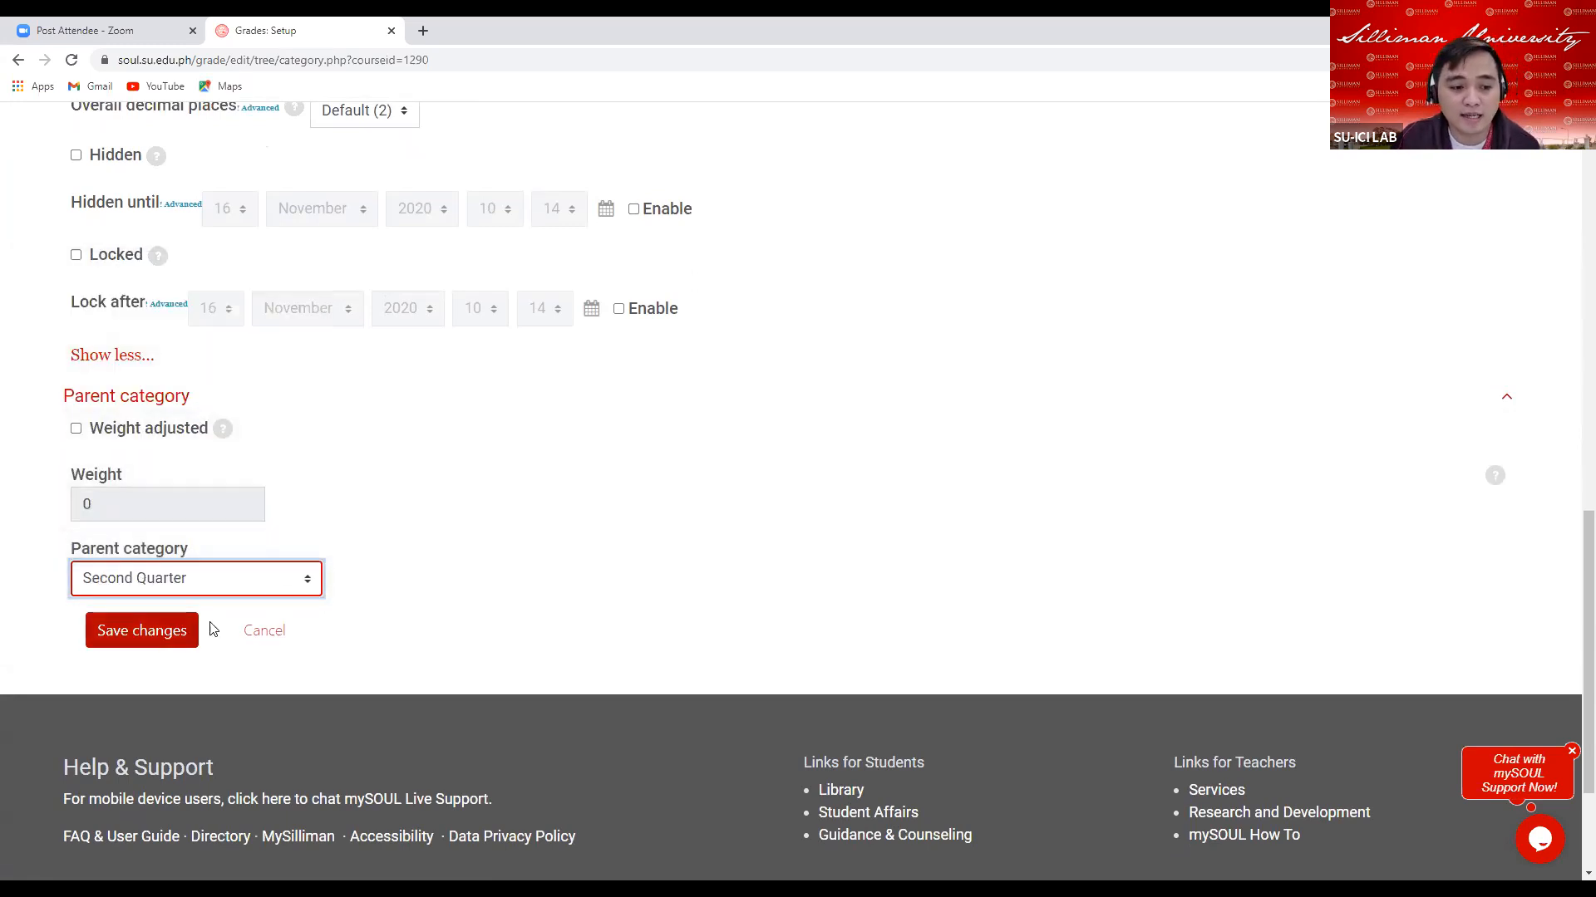
pyautogui.click(165, 641)
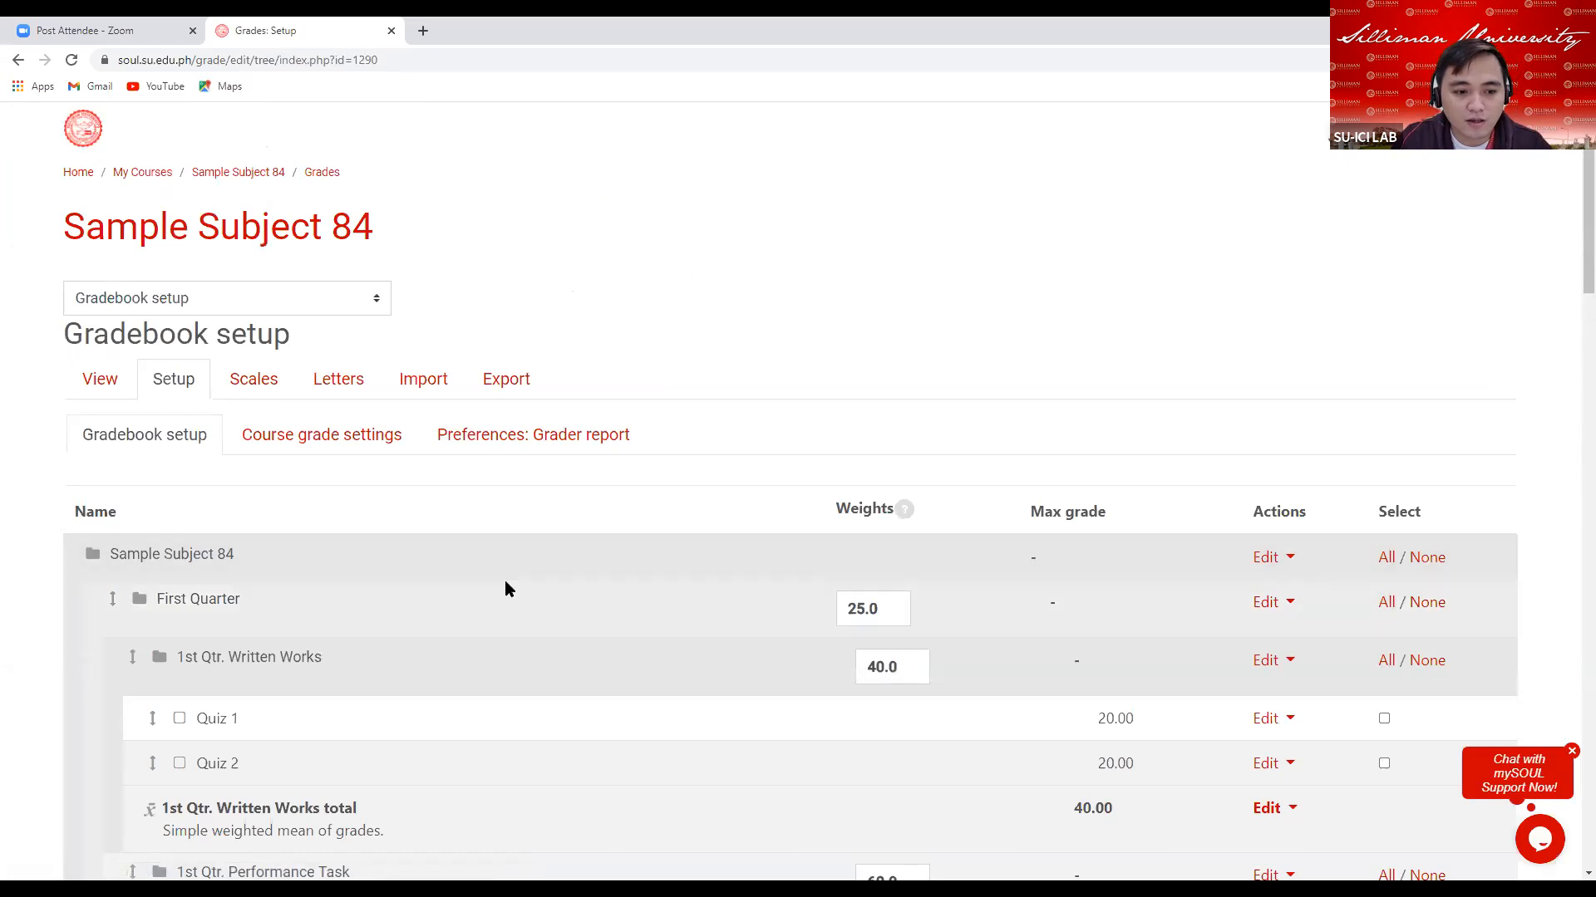
# Examine the categories and weights under Second Quarter and First Quarter in the gradebook setup
pyautogui.scroll(-3, 502, 580)
pyautogui.scroll(-7, 503, 586)
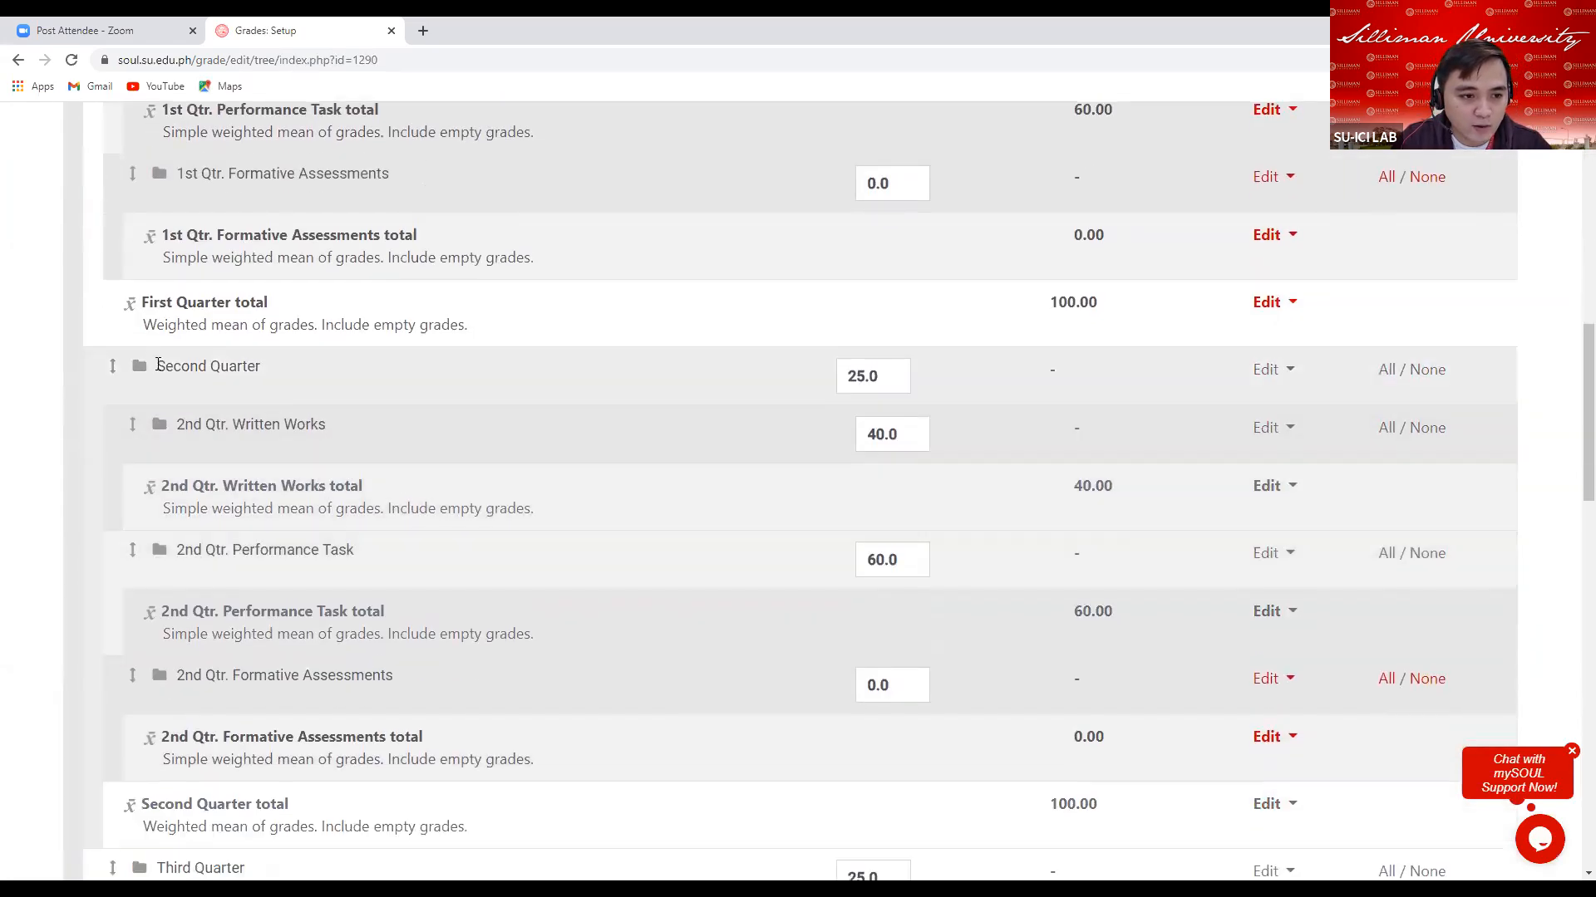
pyautogui.moveTo(158, 369); pyautogui.dragTo(275, 369)
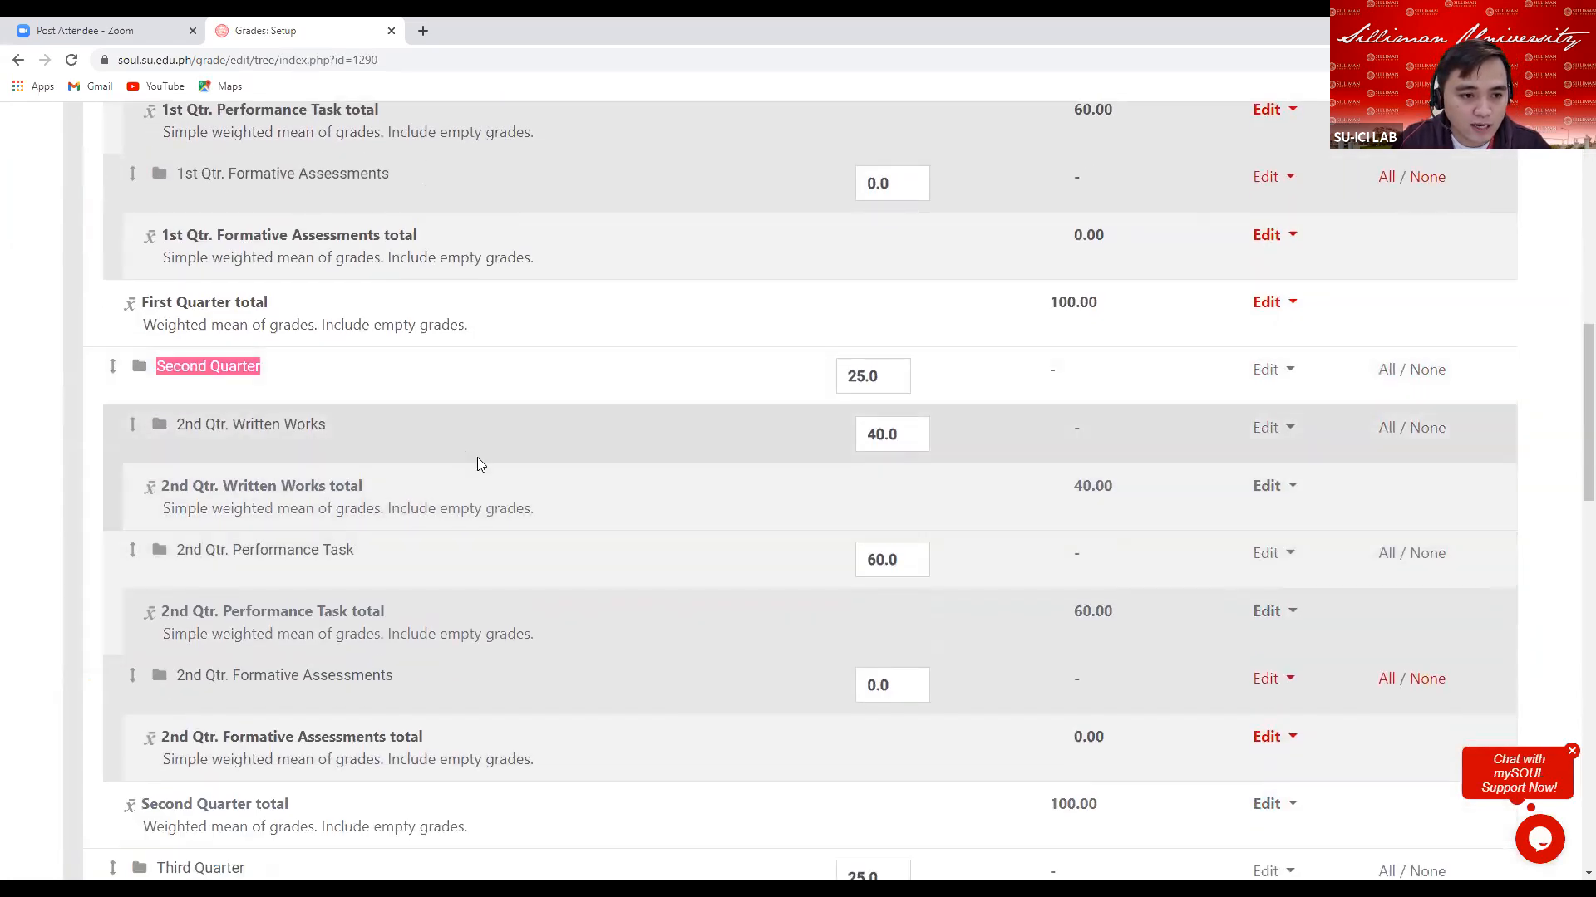
pyautogui.scroll(-2, 333, 268)
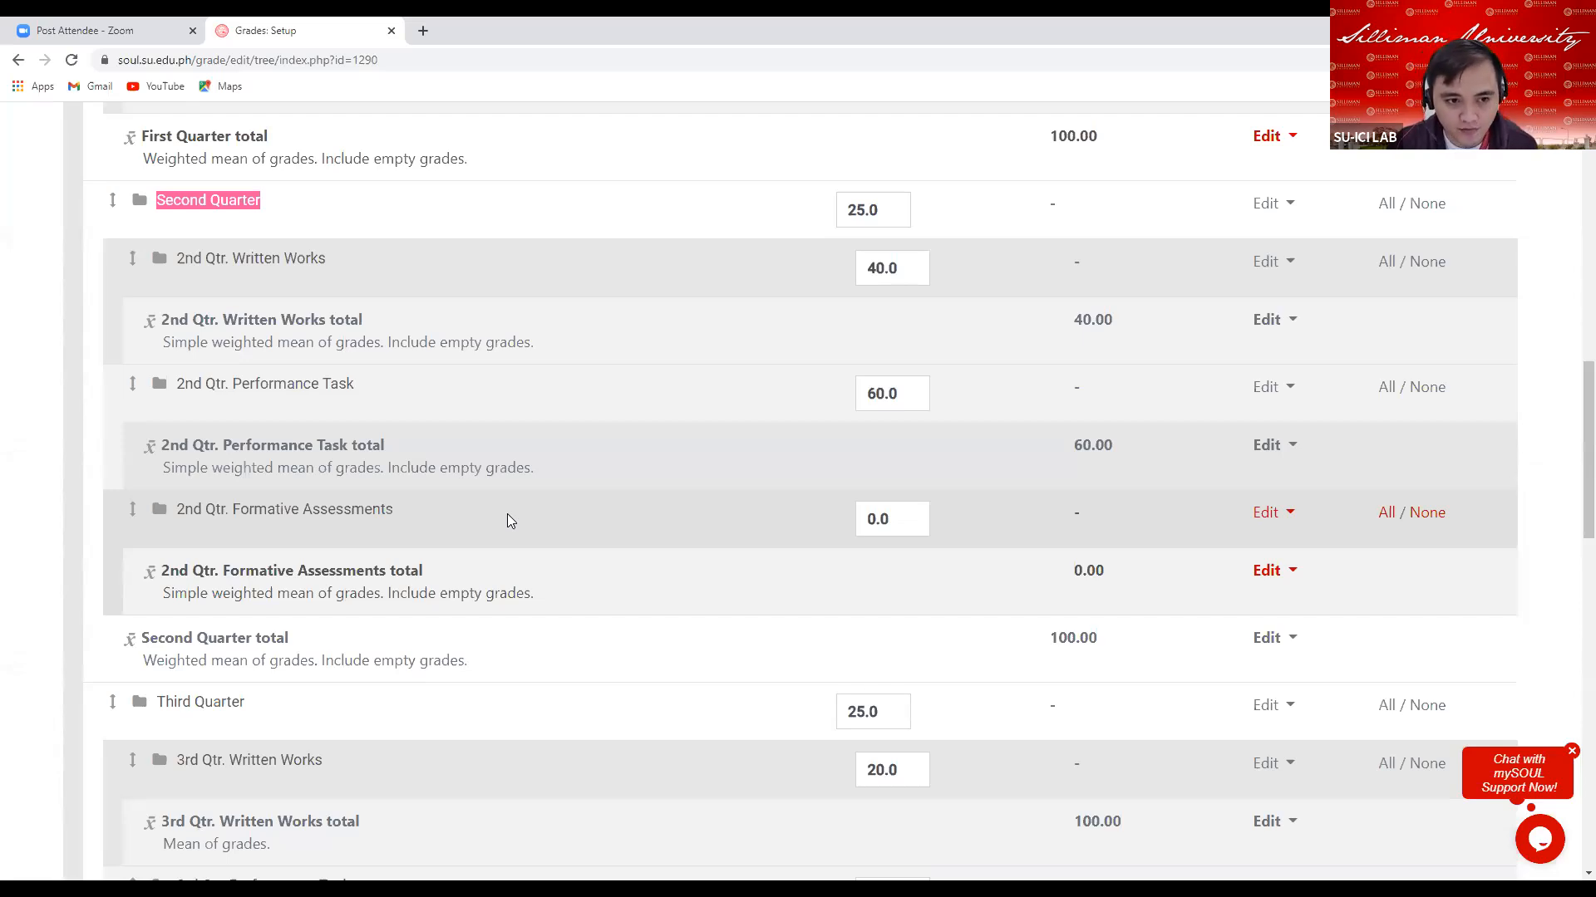
pyautogui.scroll(15, 686, 533)
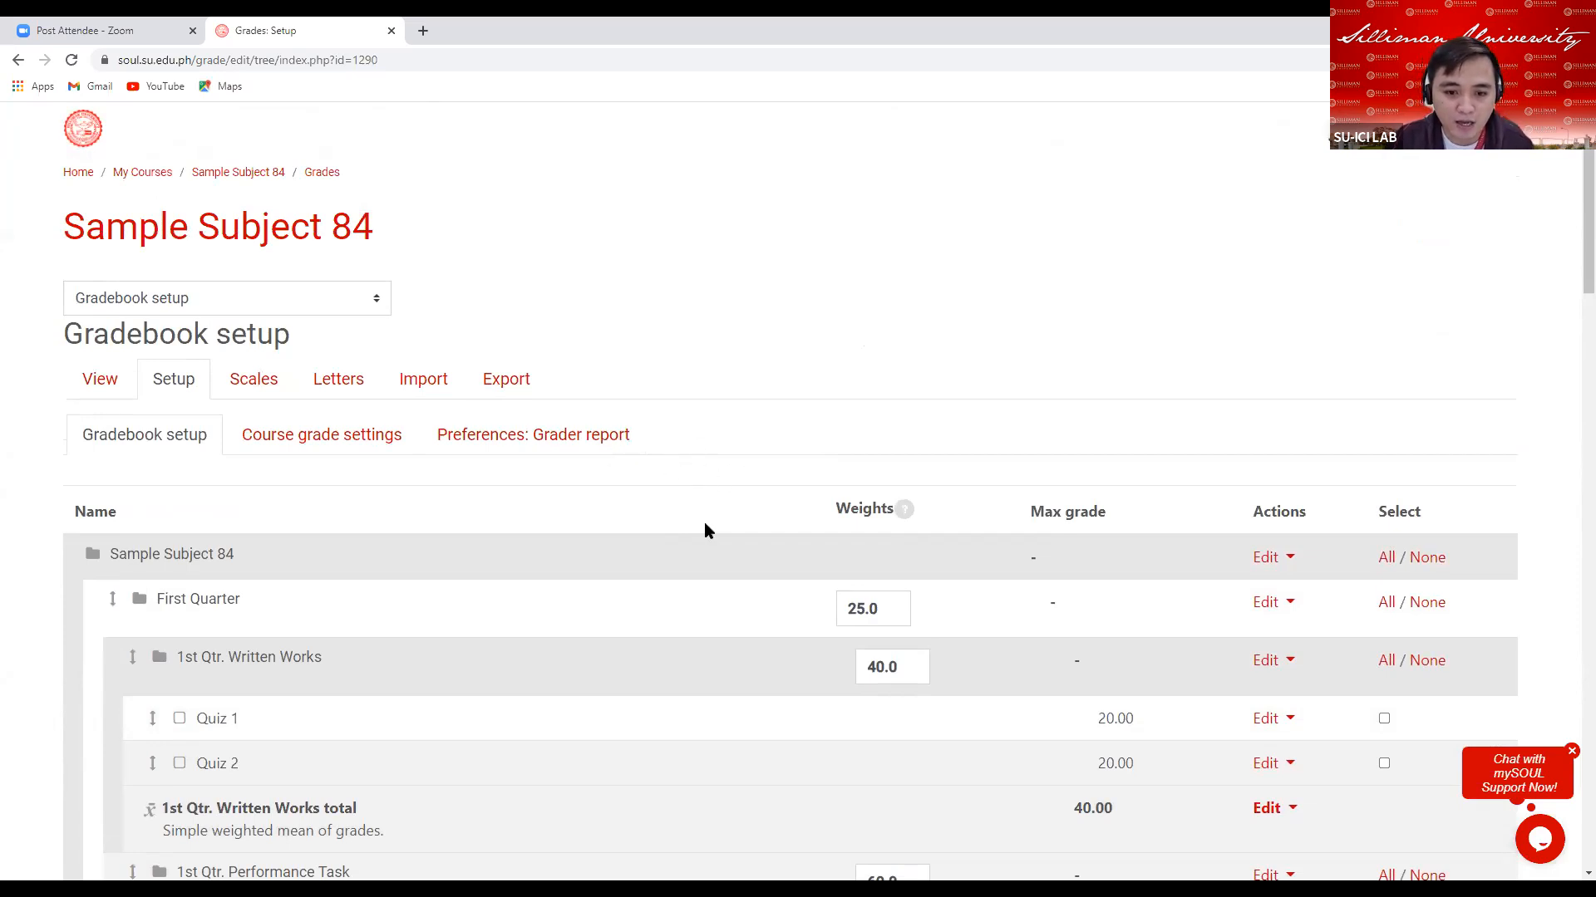
pyautogui.scroll(-6, 705, 522)
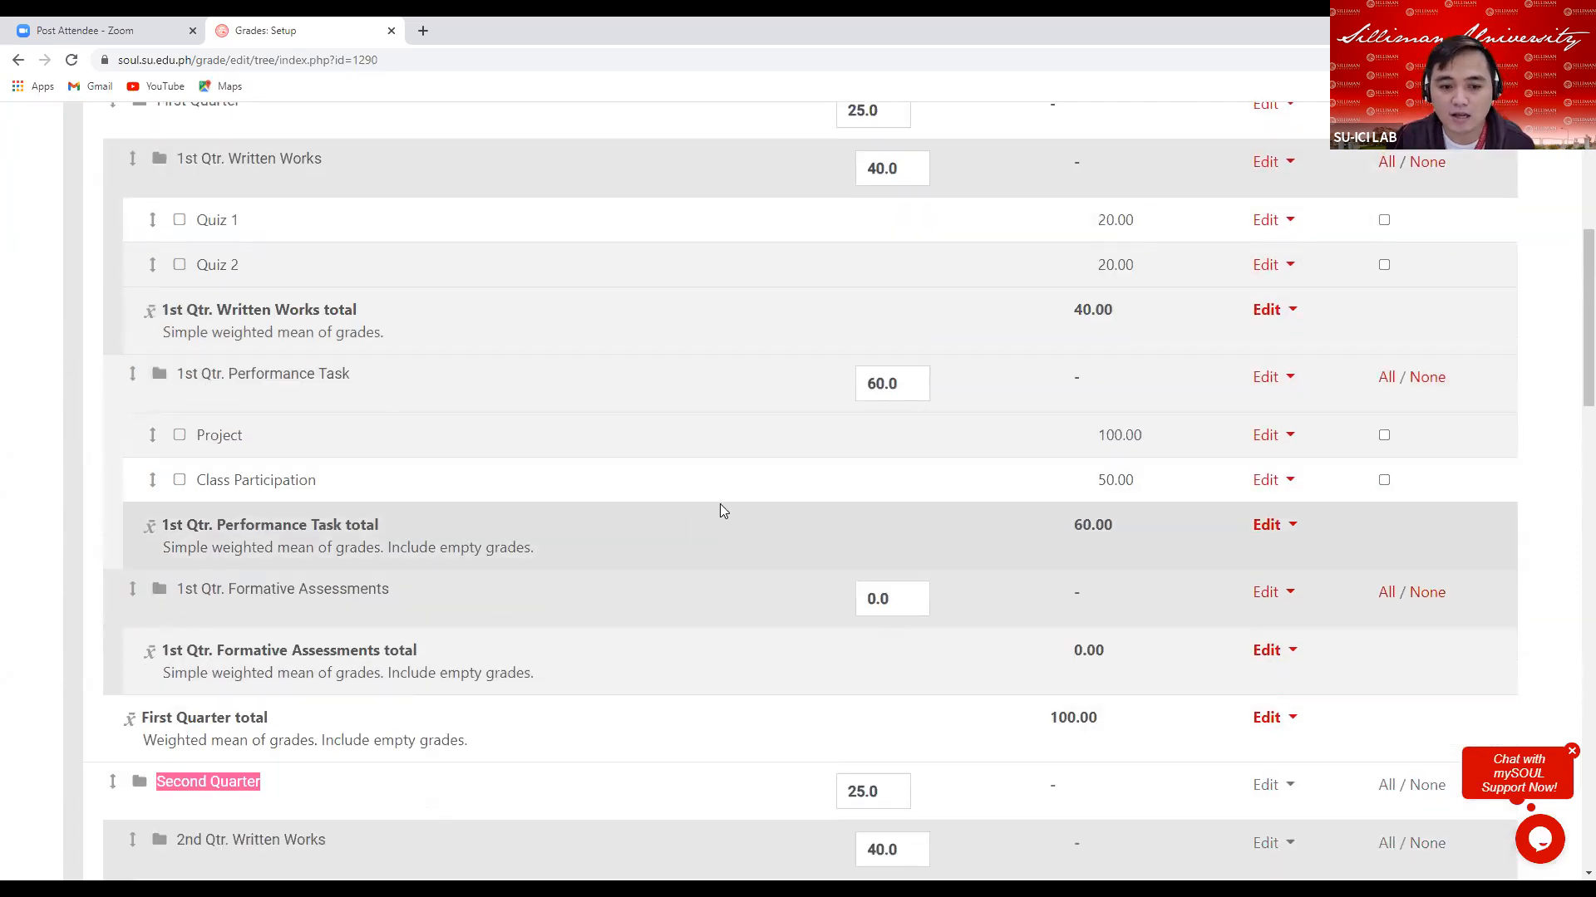
pyautogui.scroll(6, 723, 505)
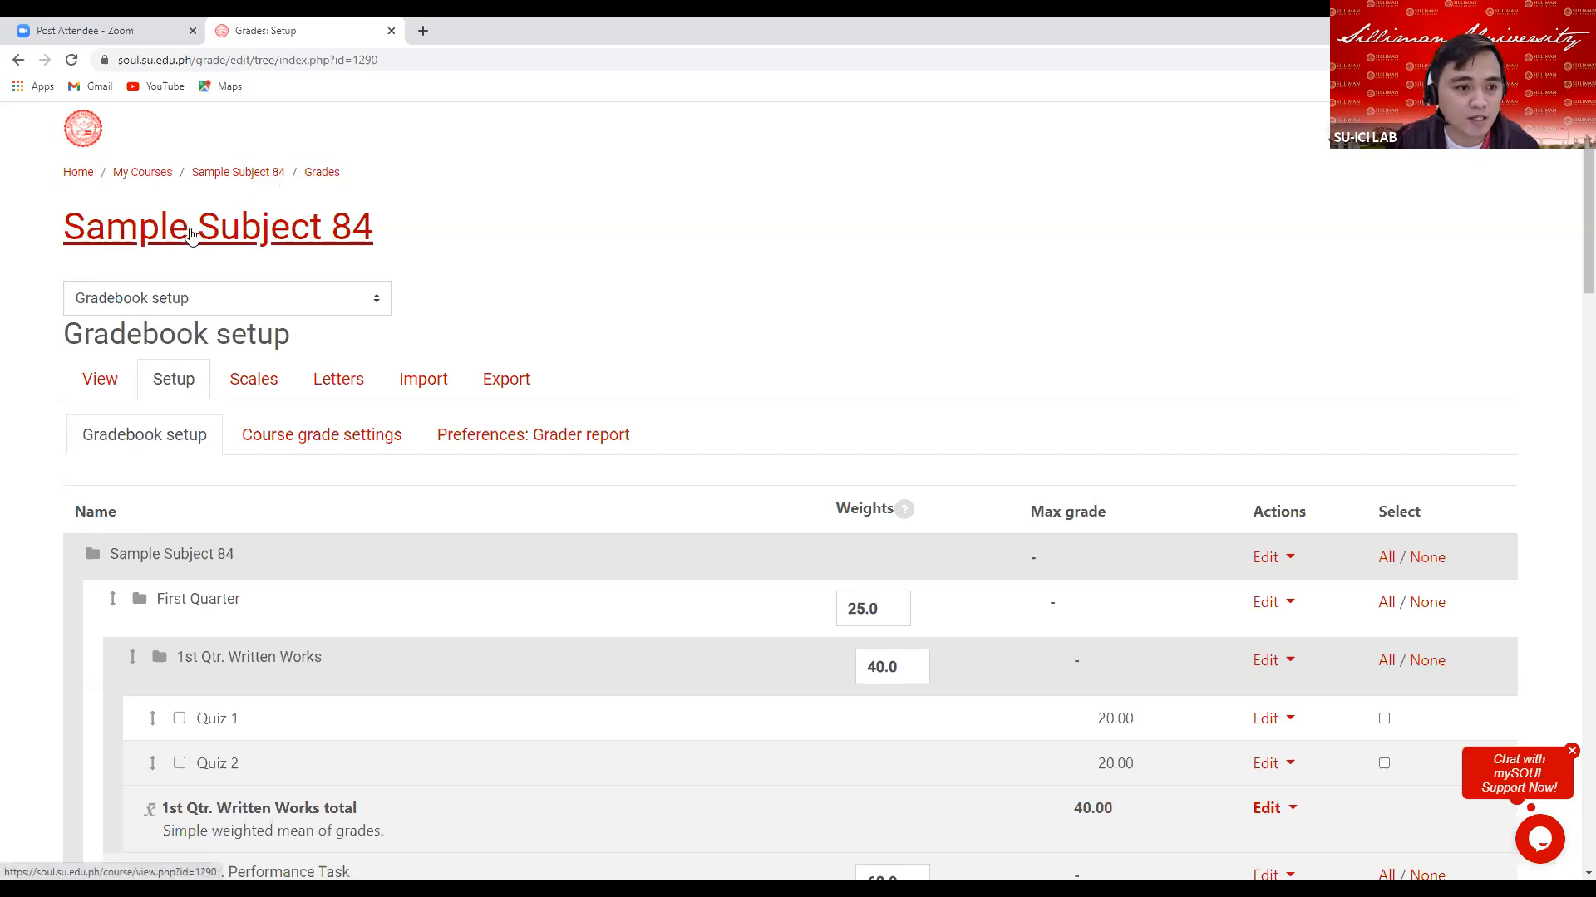
# Open the Assessments section of the Sample Subject 84 course
pyautogui.click(243, 233)
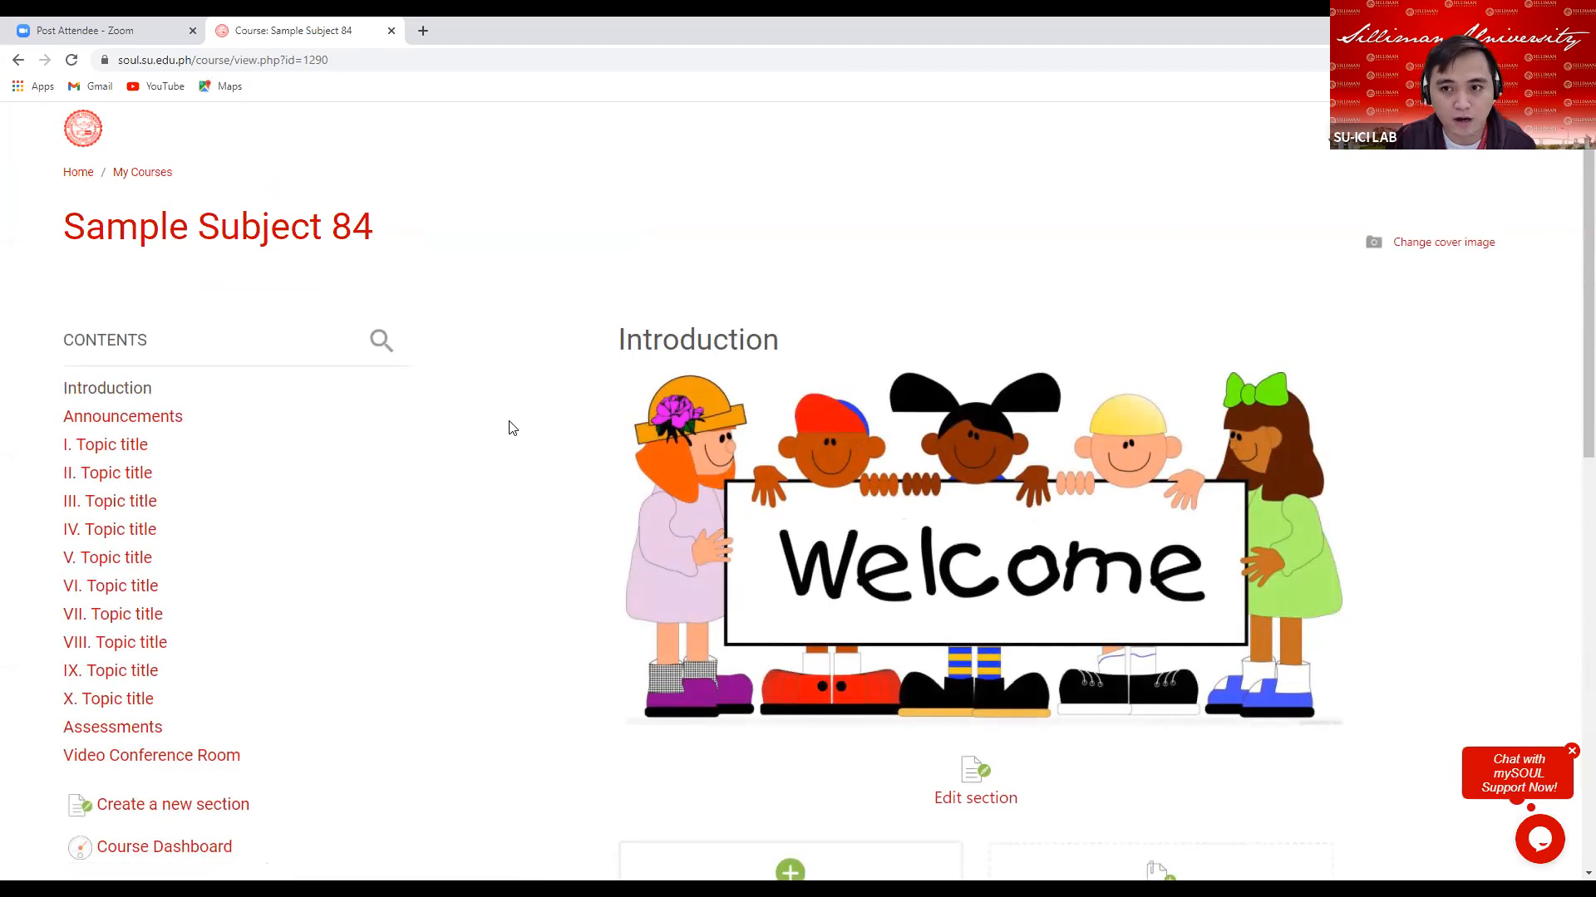
pyautogui.scroll(-3, 487, 432)
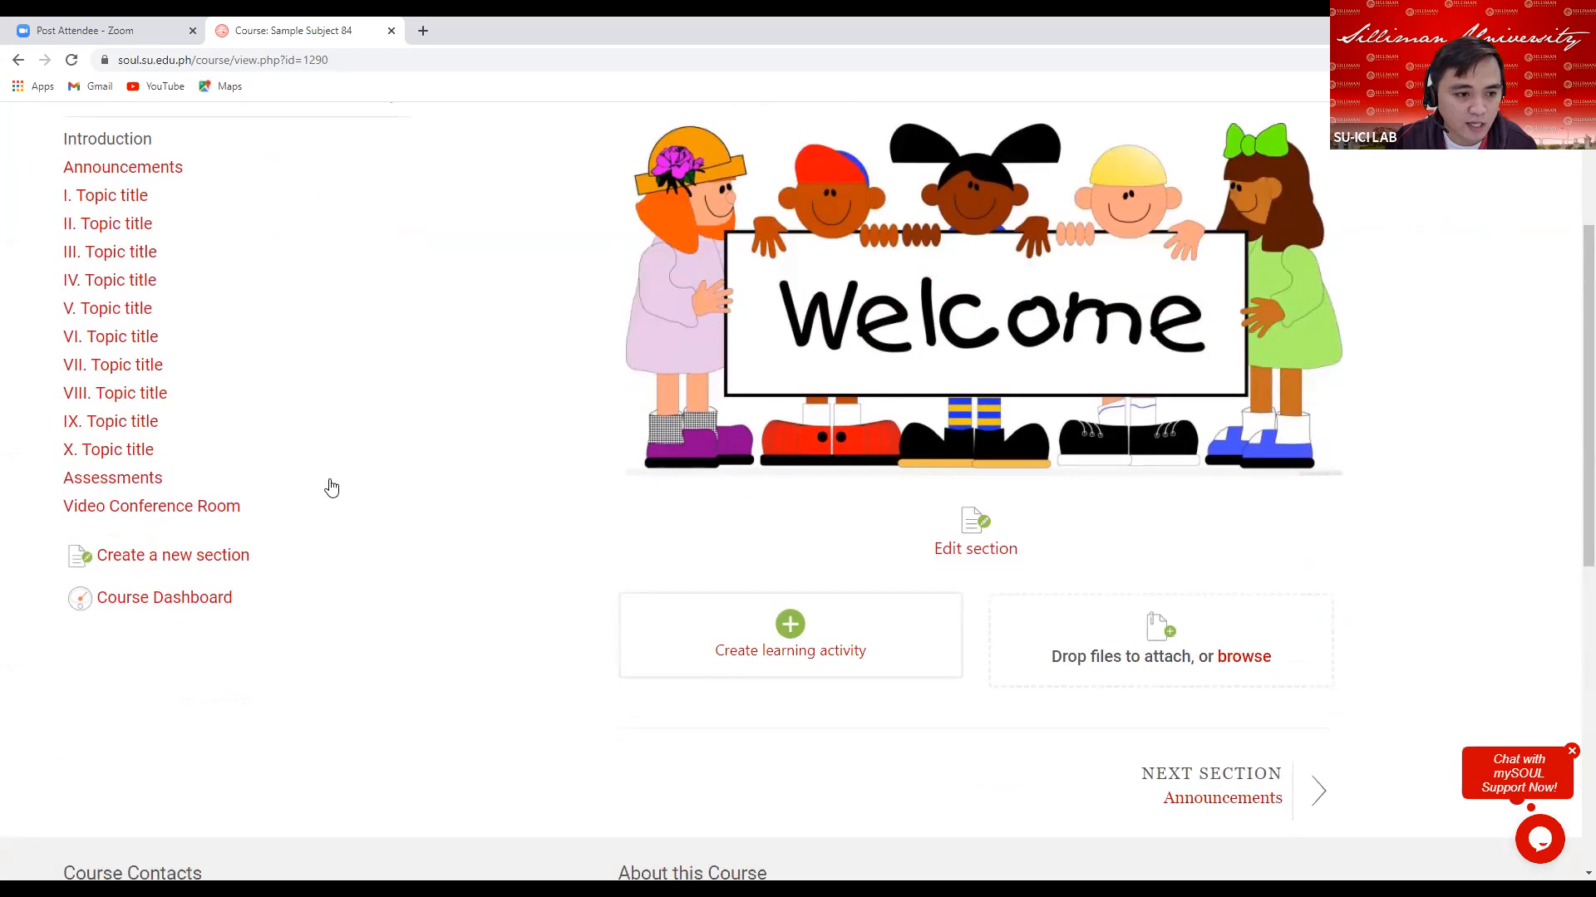
pyautogui.click(113, 481)
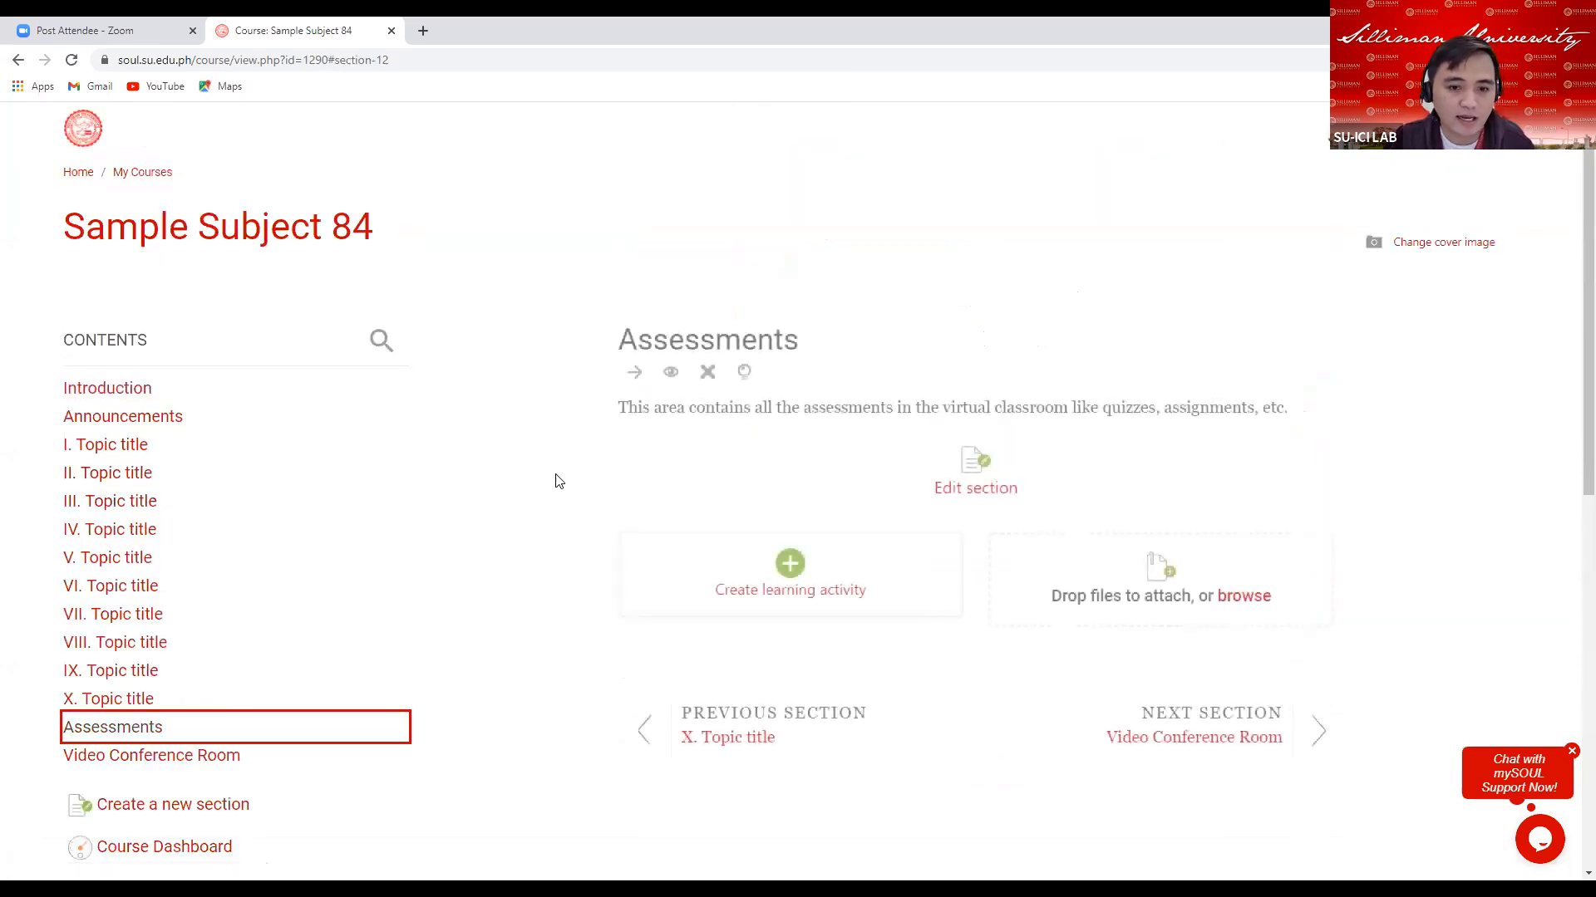
# Create a new Assignment activity in the Assessments section
pyautogui.scroll(-1, 581, 464)
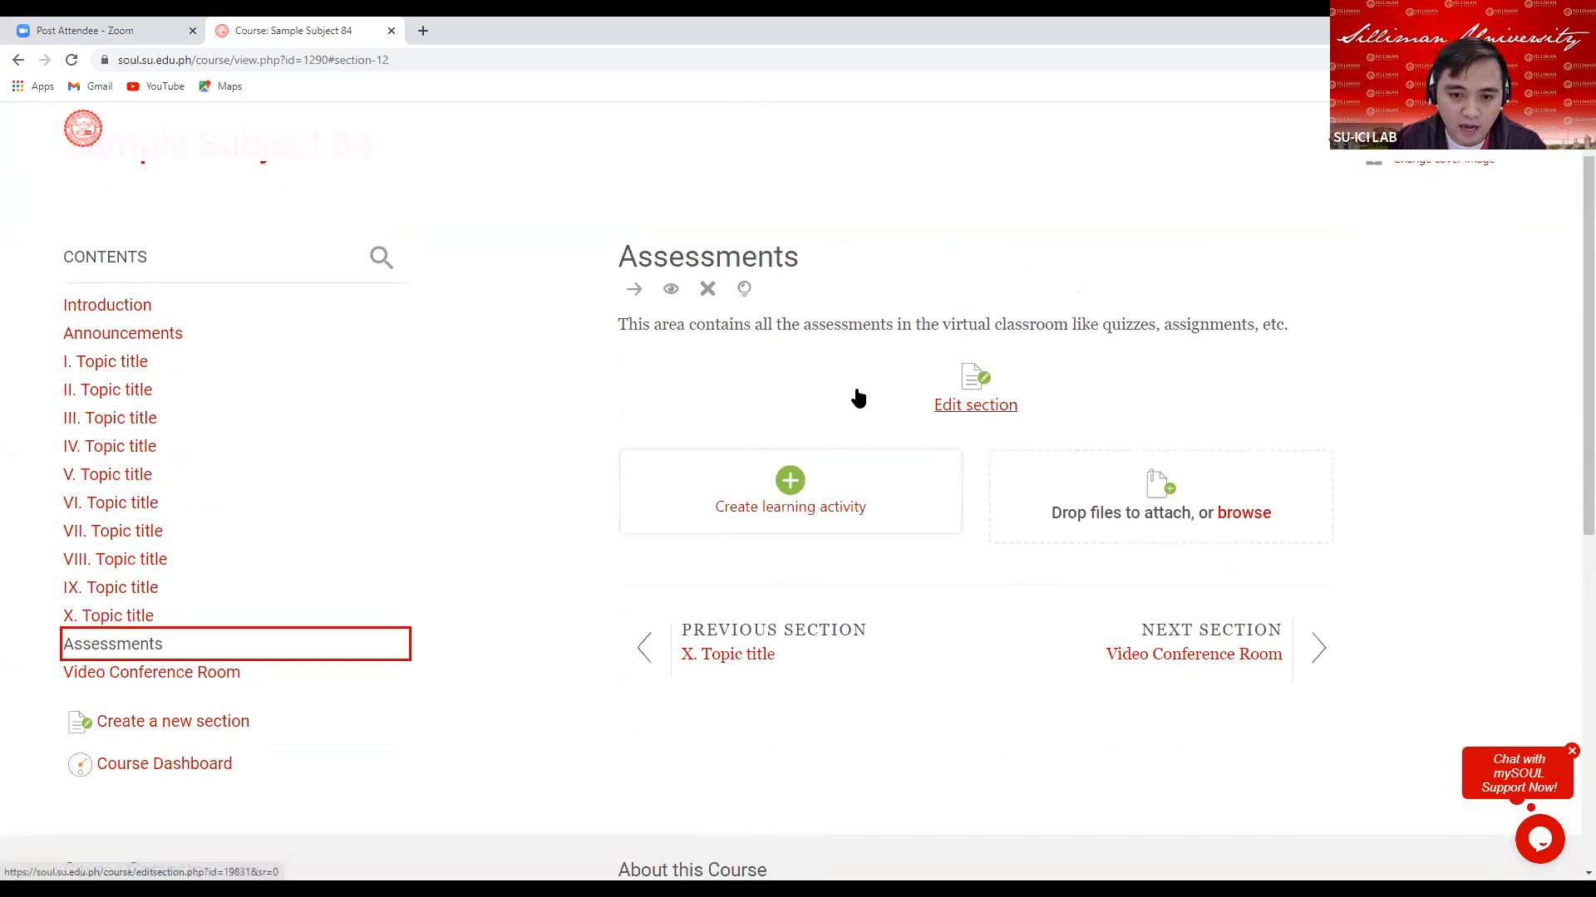
pyautogui.click(790, 484)
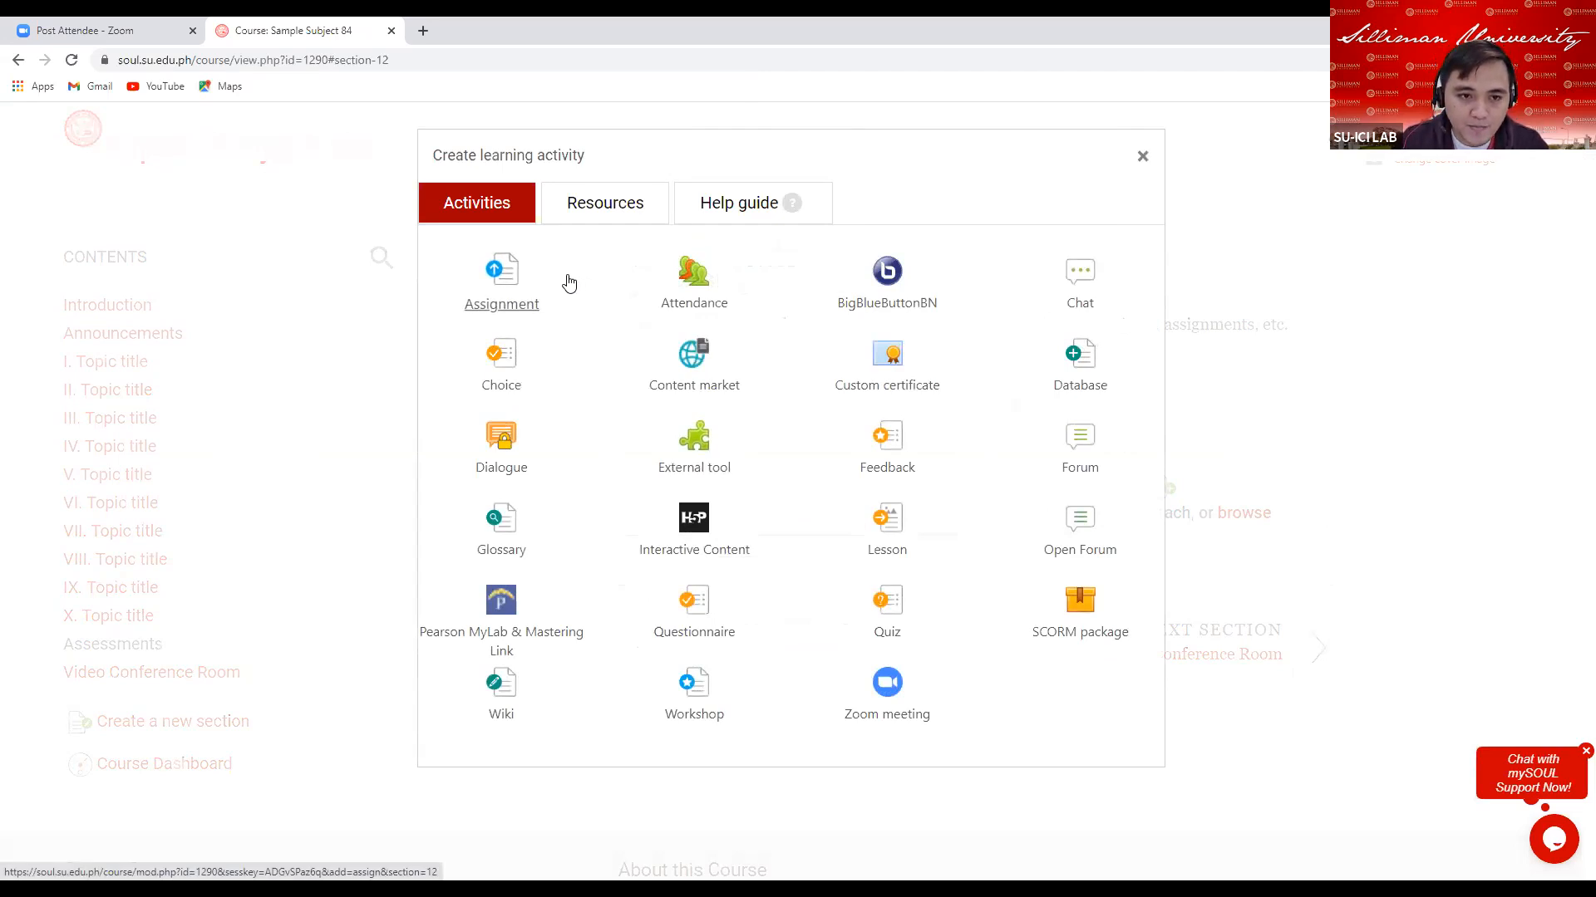
pyautogui.click(501, 289)
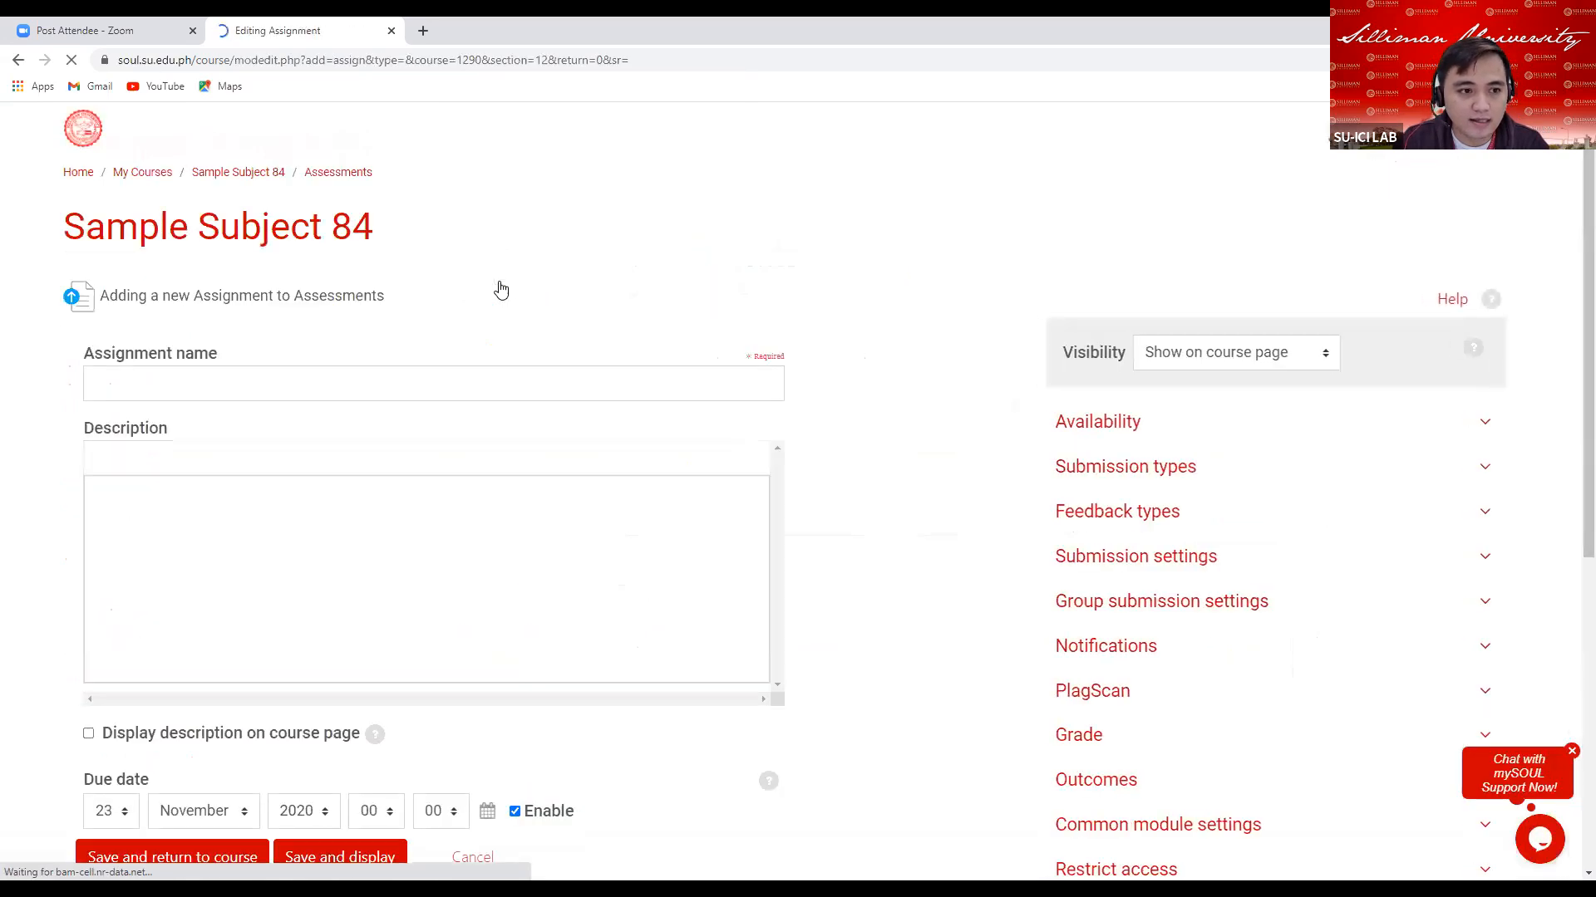
# Name the assignment "Formative Assessment: COVID-19 Reflection"
pyautogui.click(116, 384)
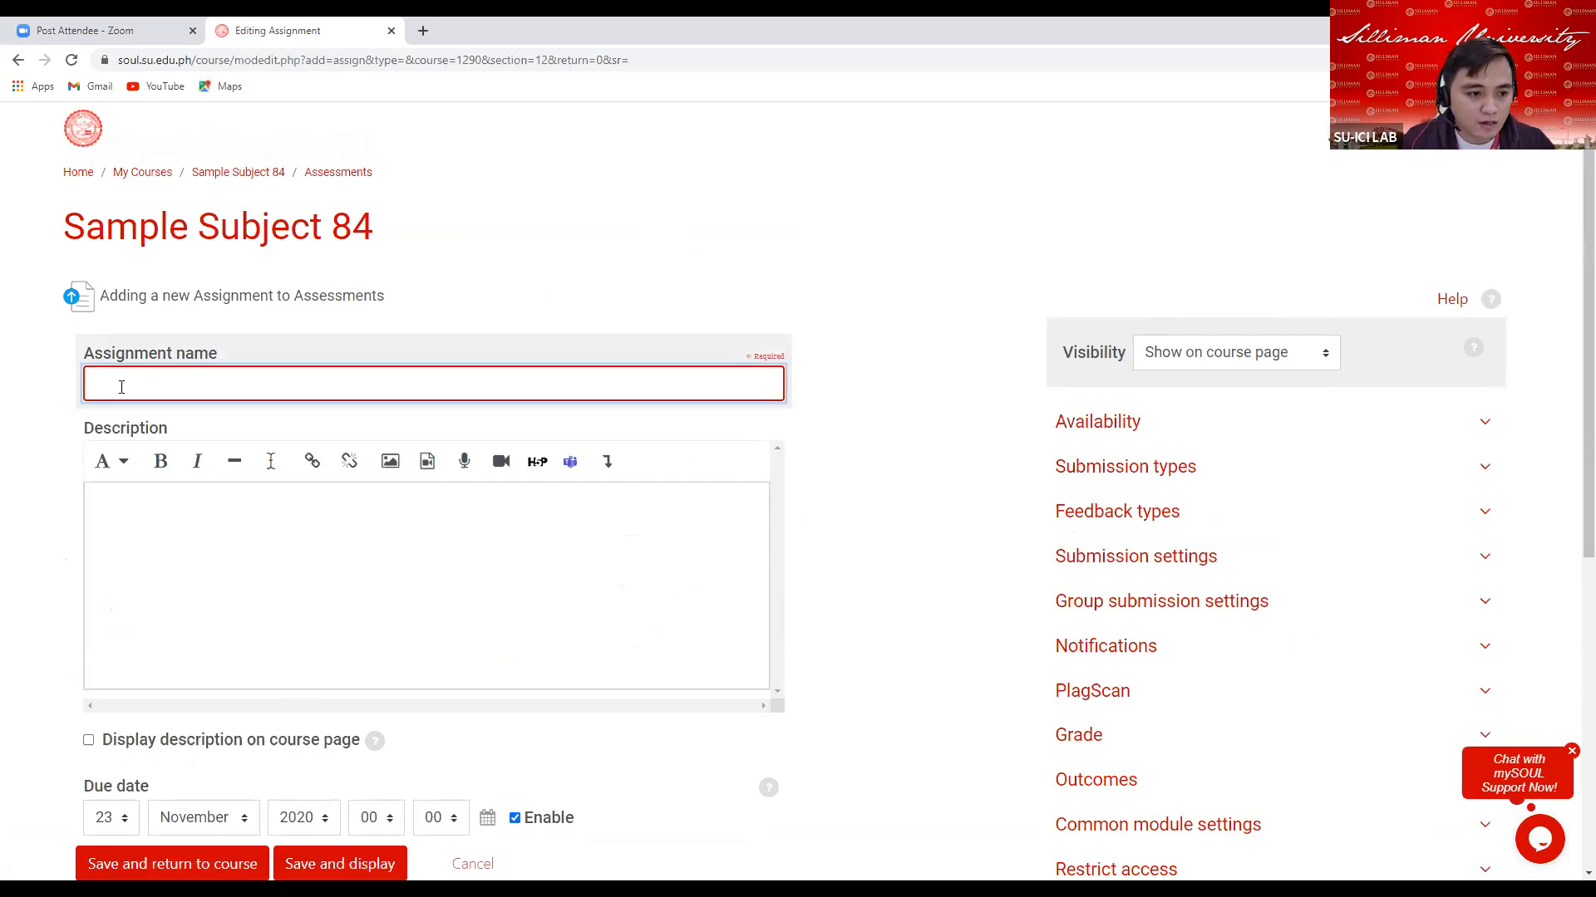
pyautogui.write('F')
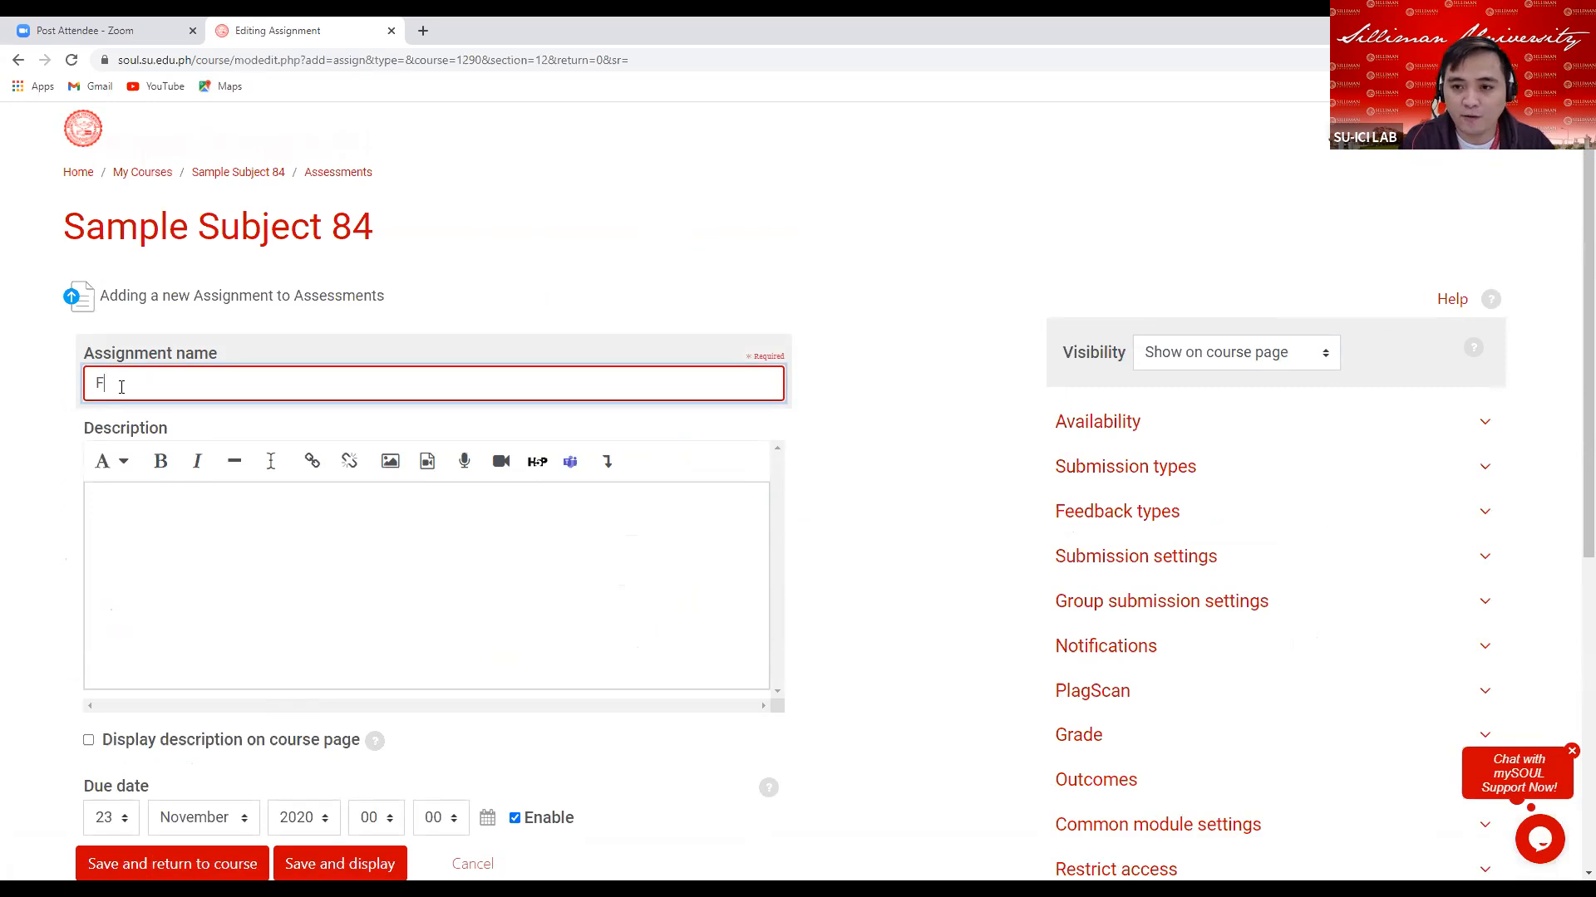
pyautogui.write('or')
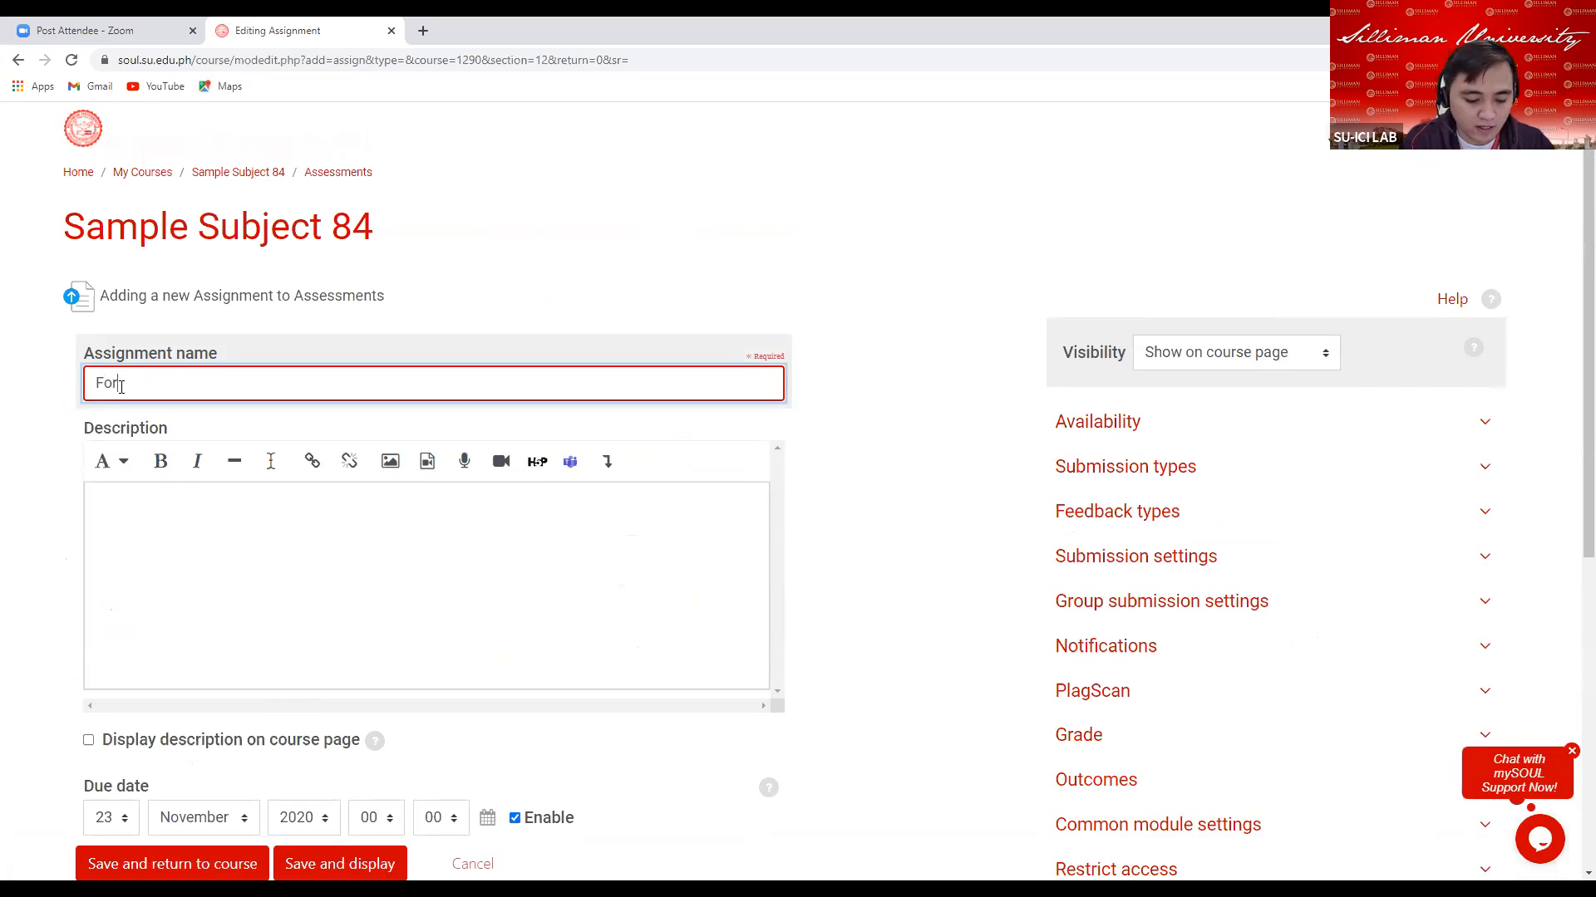
pyautogui.write('mative')
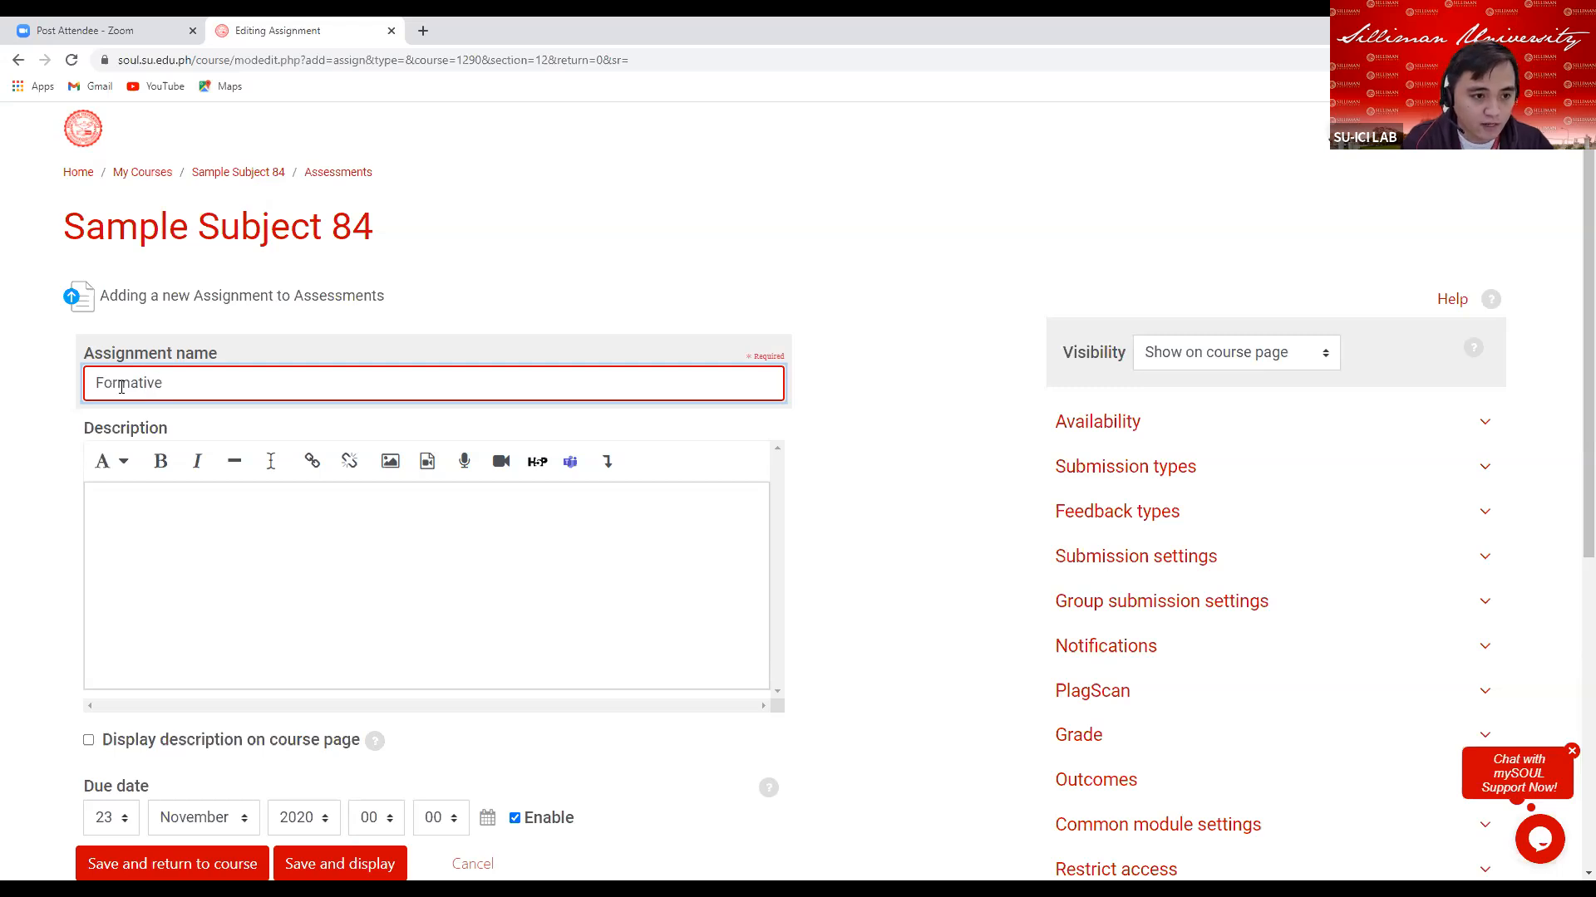
pyautogui.write(' Asse')
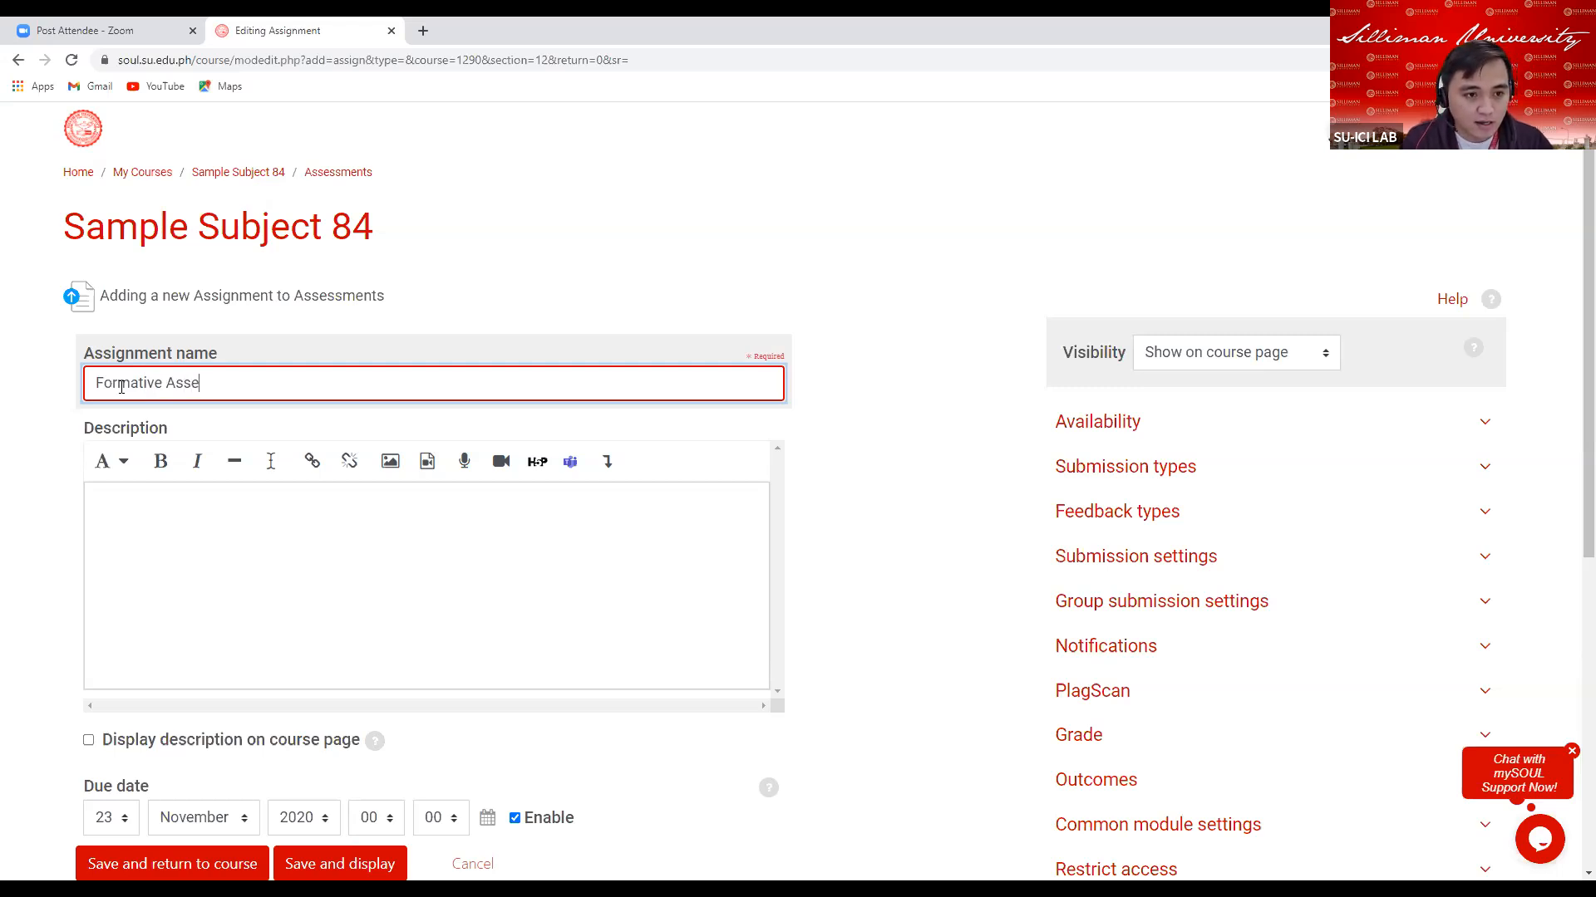
pyautogui.write('ssment:')
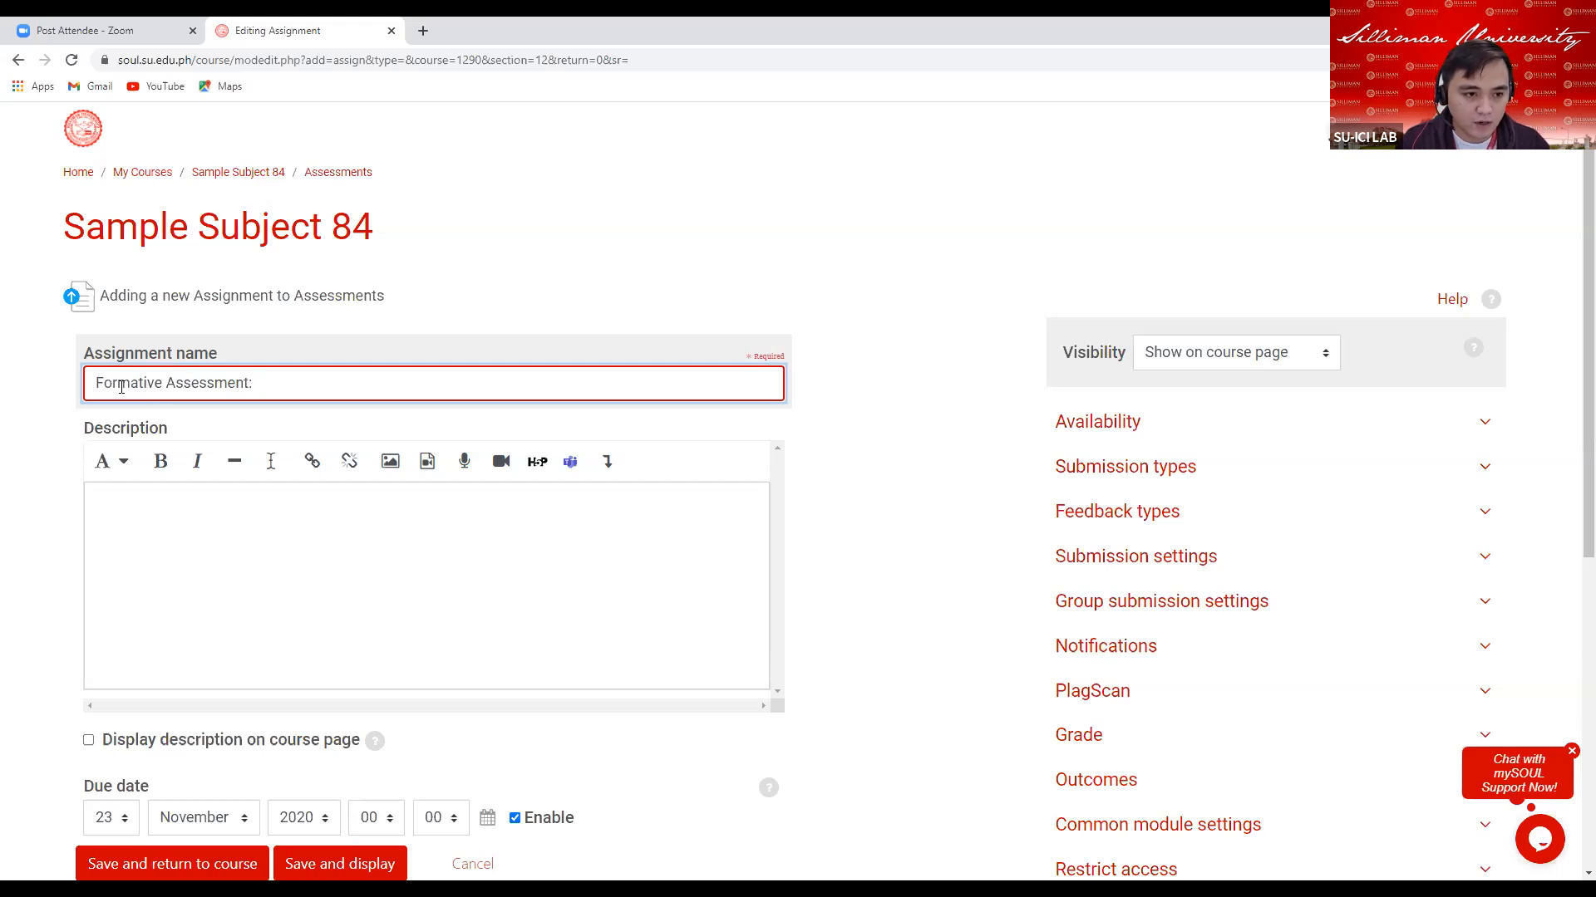
pyautogui.write('CO')
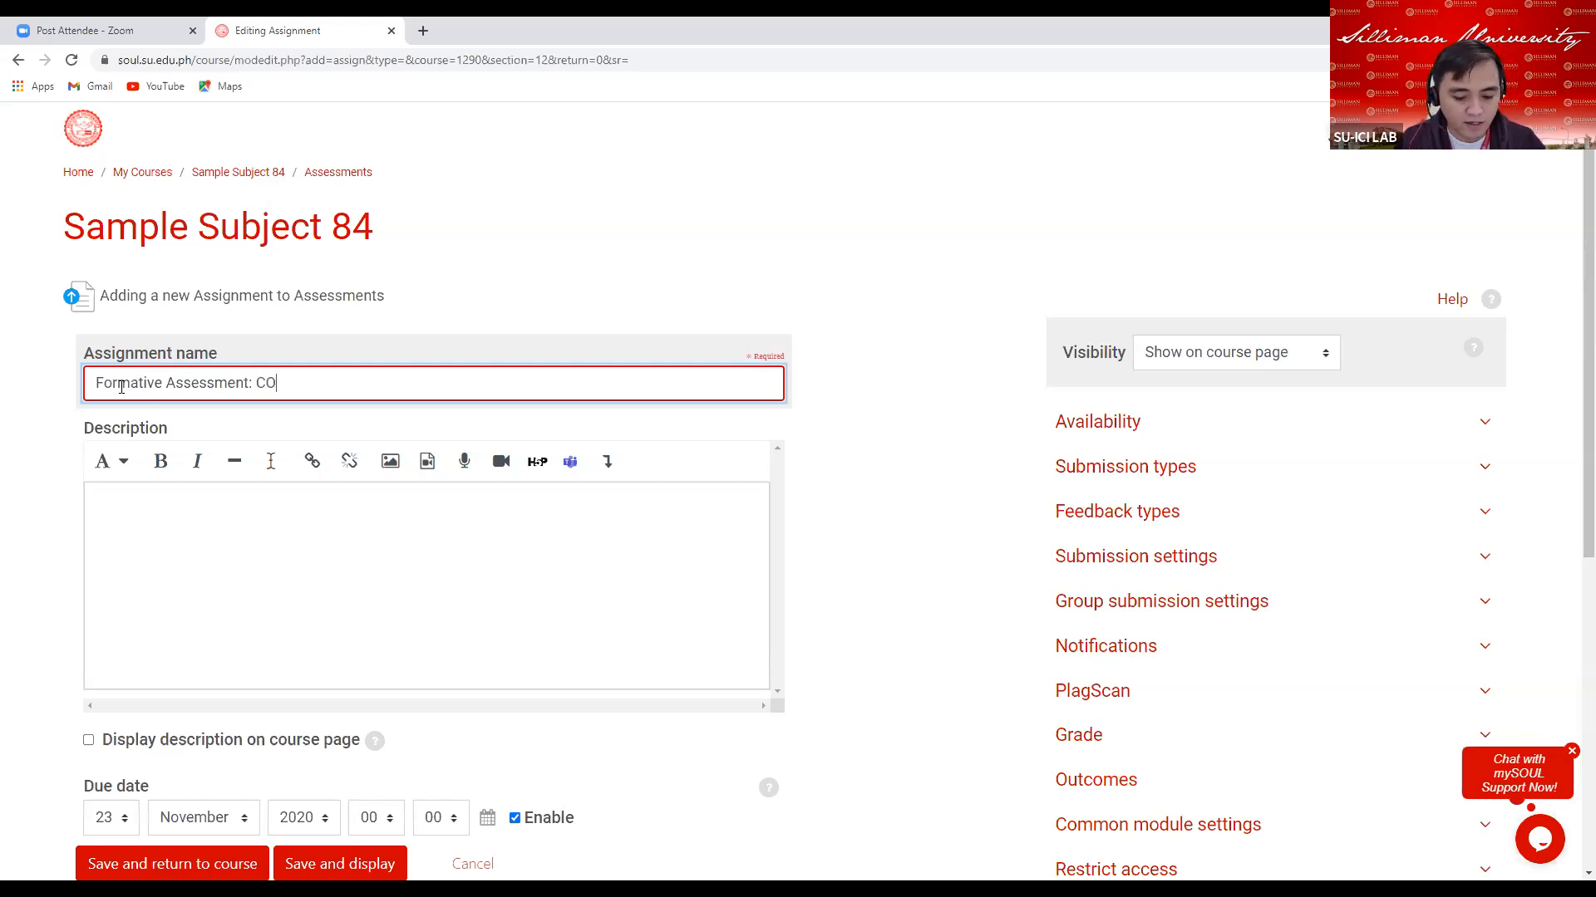
pyautogui.write('VID-19')
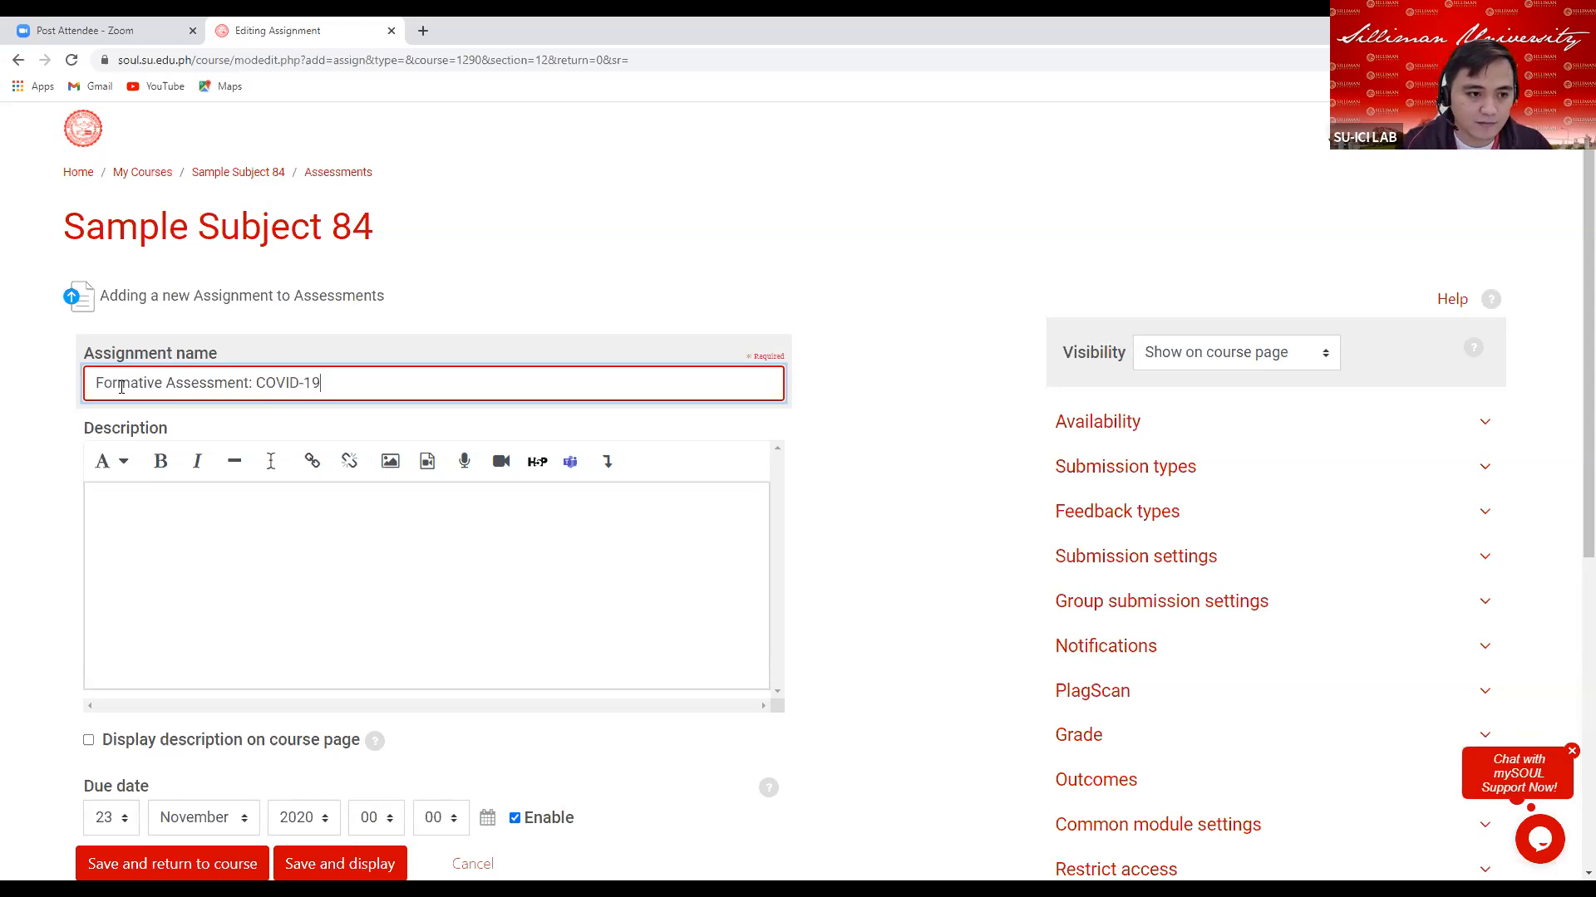
pyautogui.scroll(-1, 324, 499)
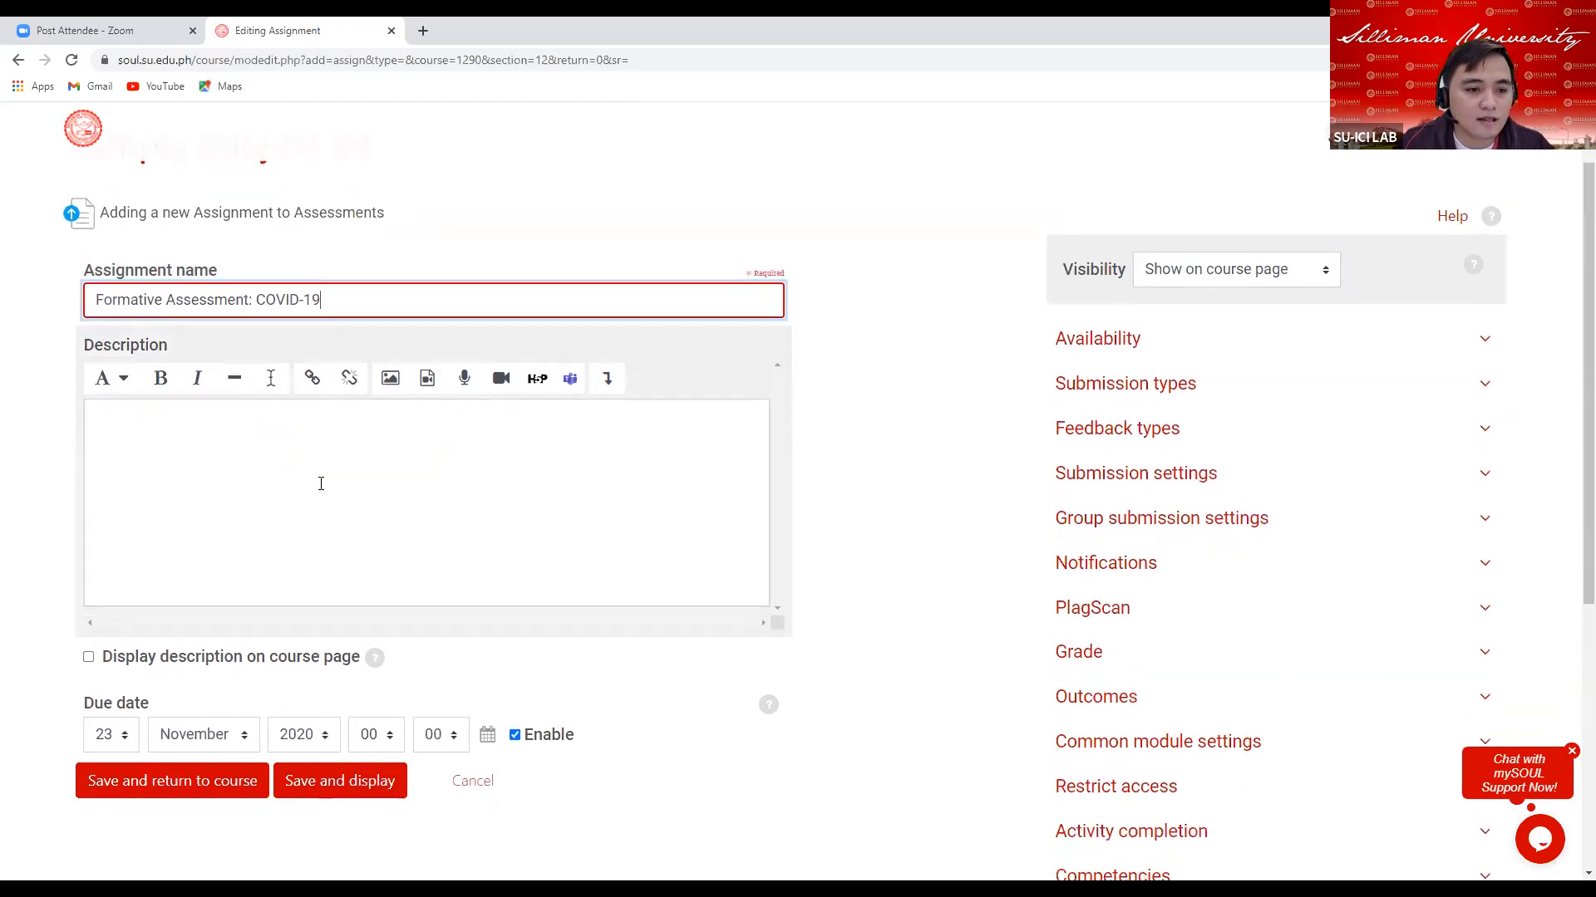
pyautogui.scroll(-1, 321, 484)
pyautogui.write('Refle')
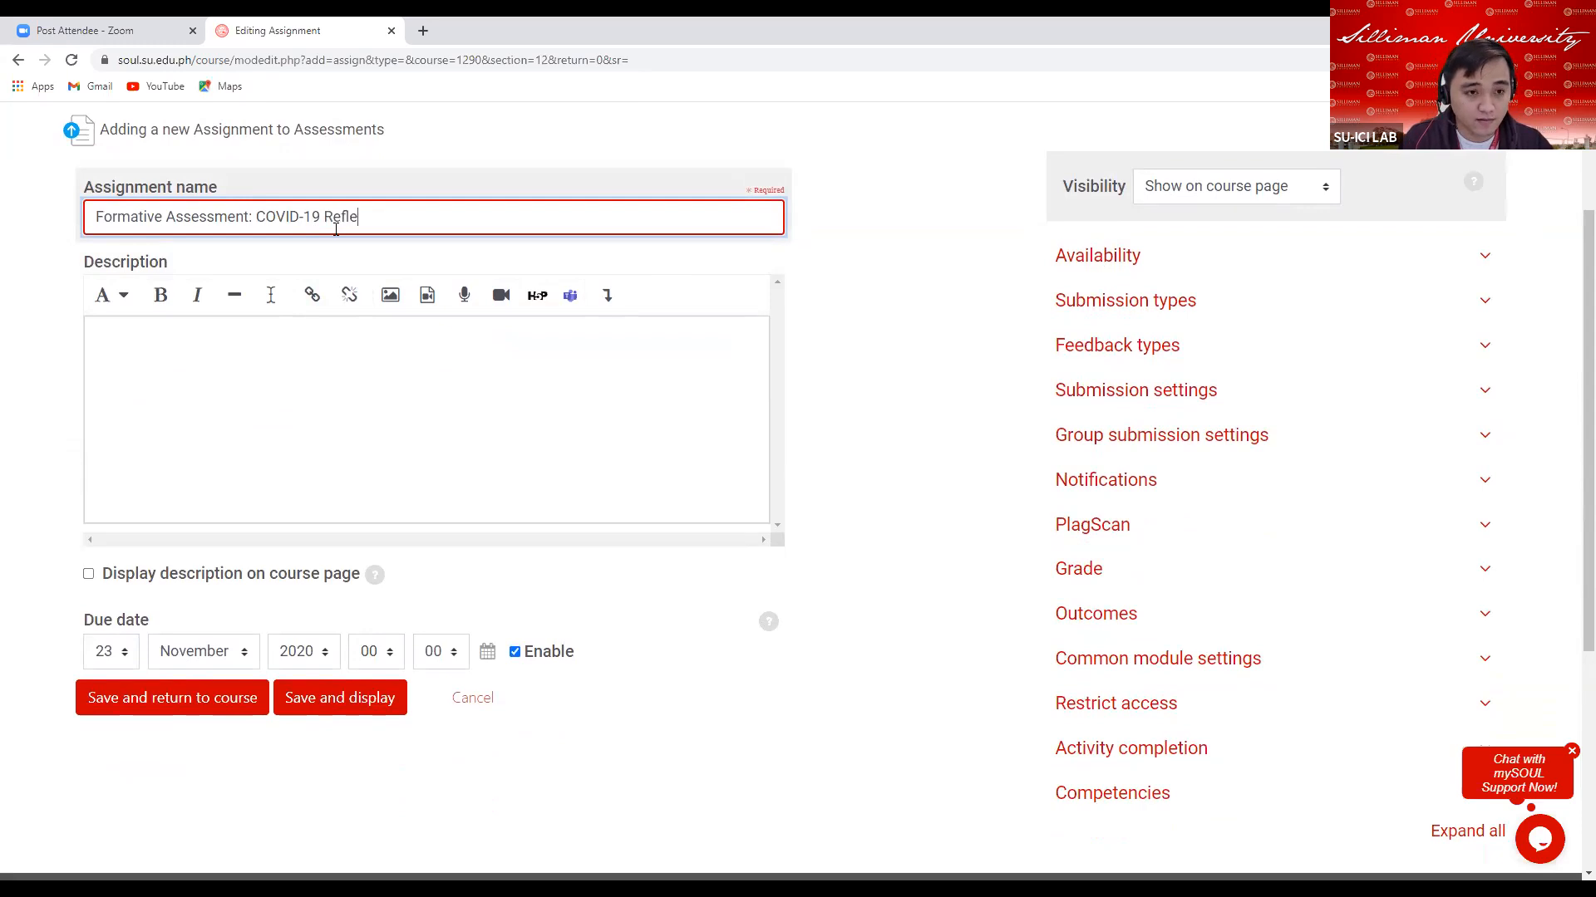
pyautogui.write('ction')
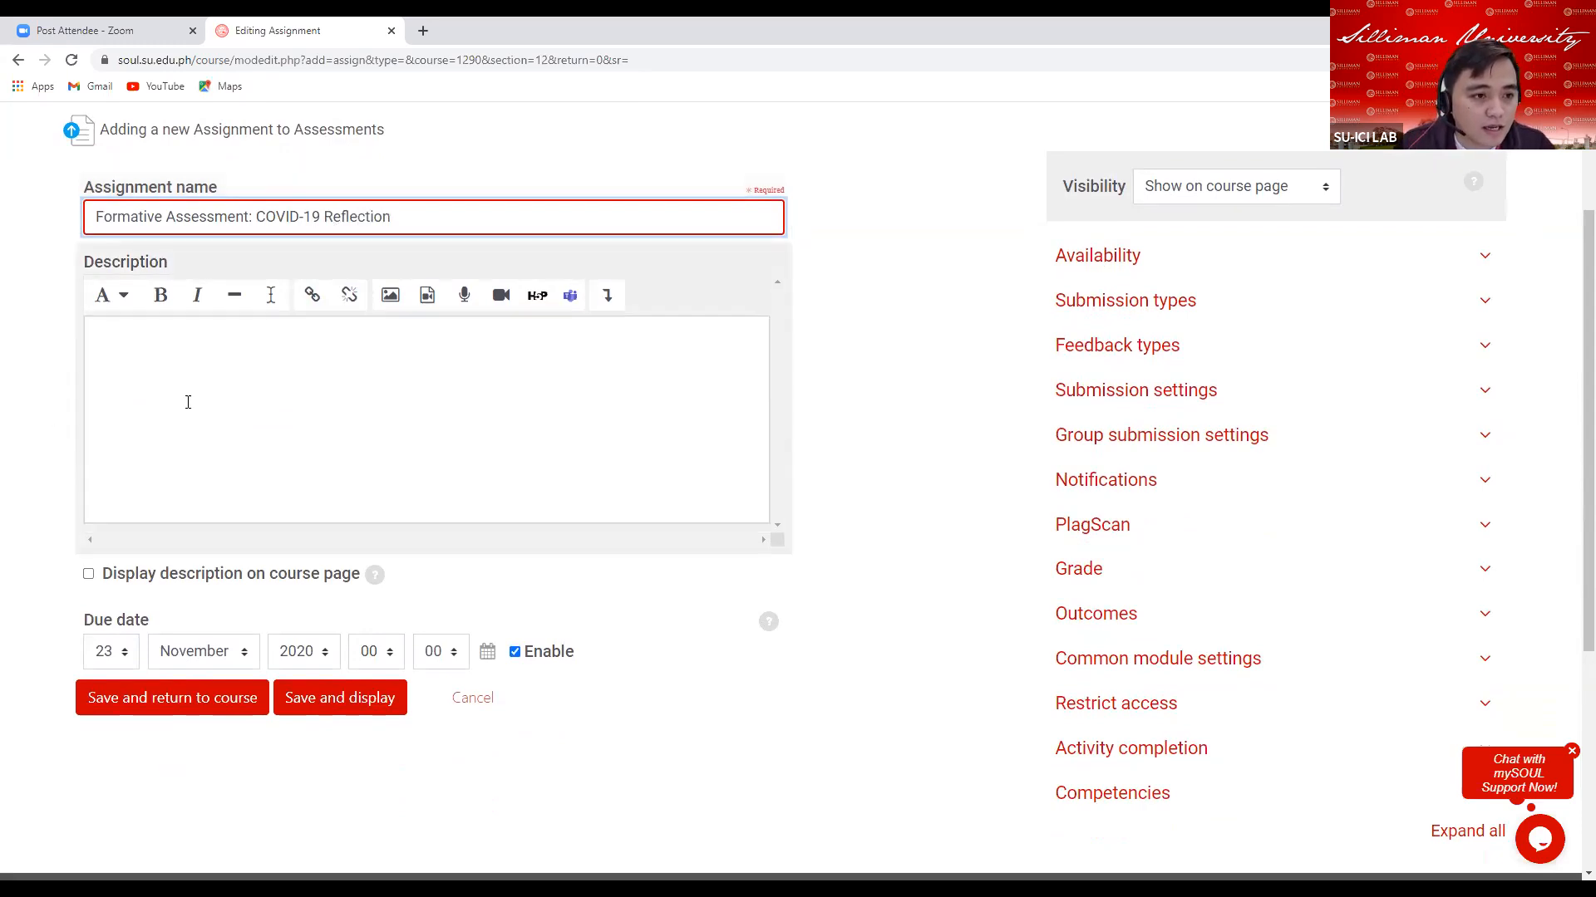
# Start the assignment description with the heading "General Instructions:" followed by blank space
pyautogui.click(140, 345)
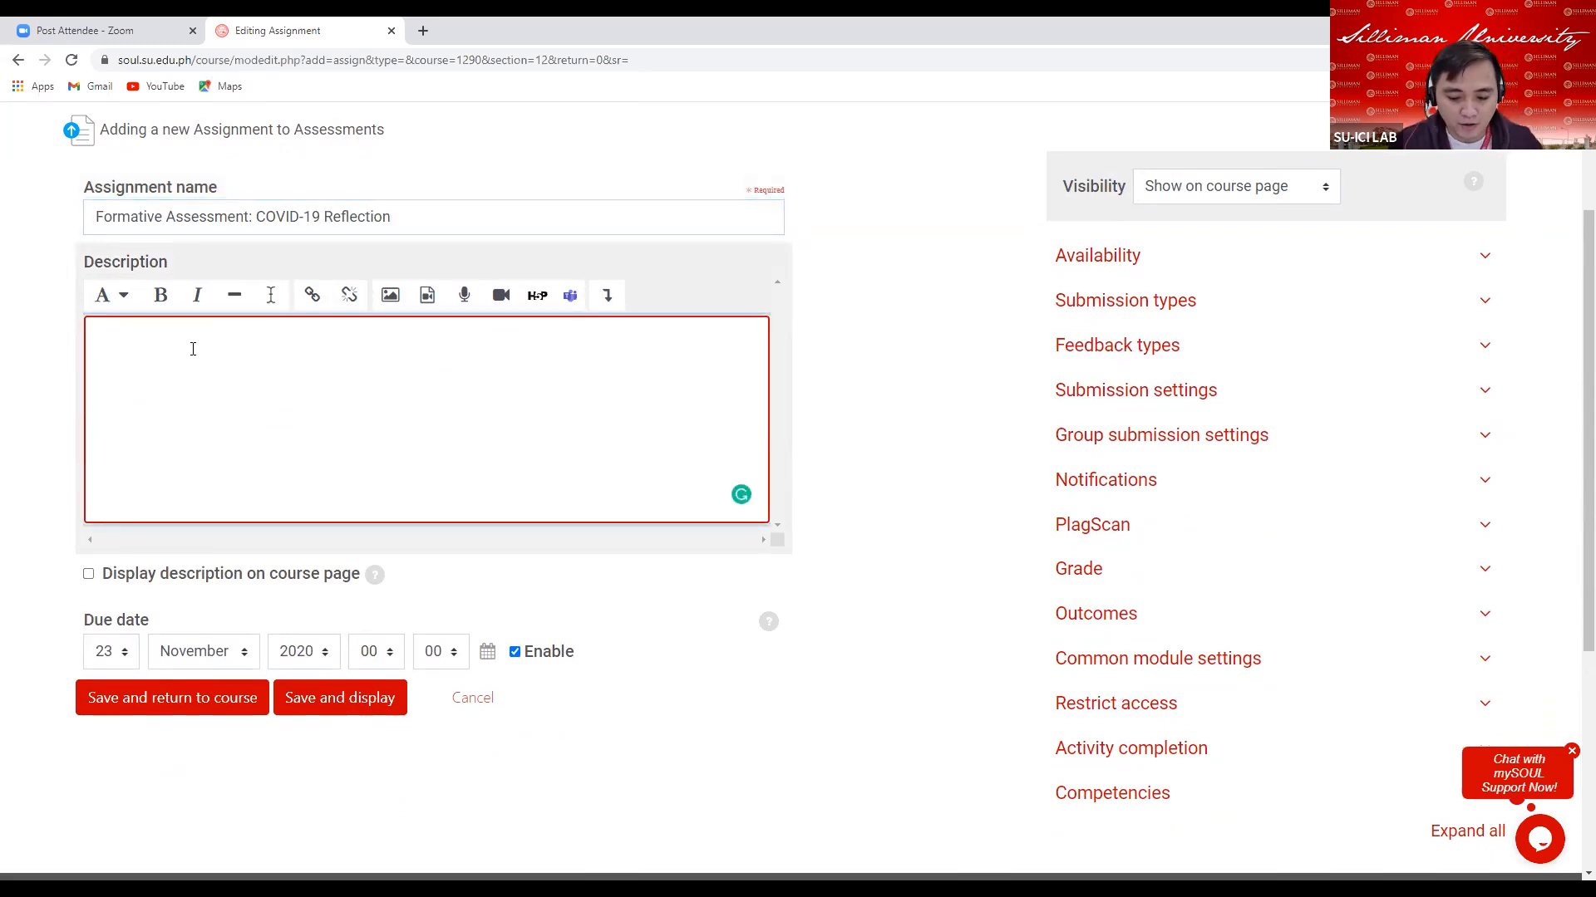
pyautogui.write('Gener')
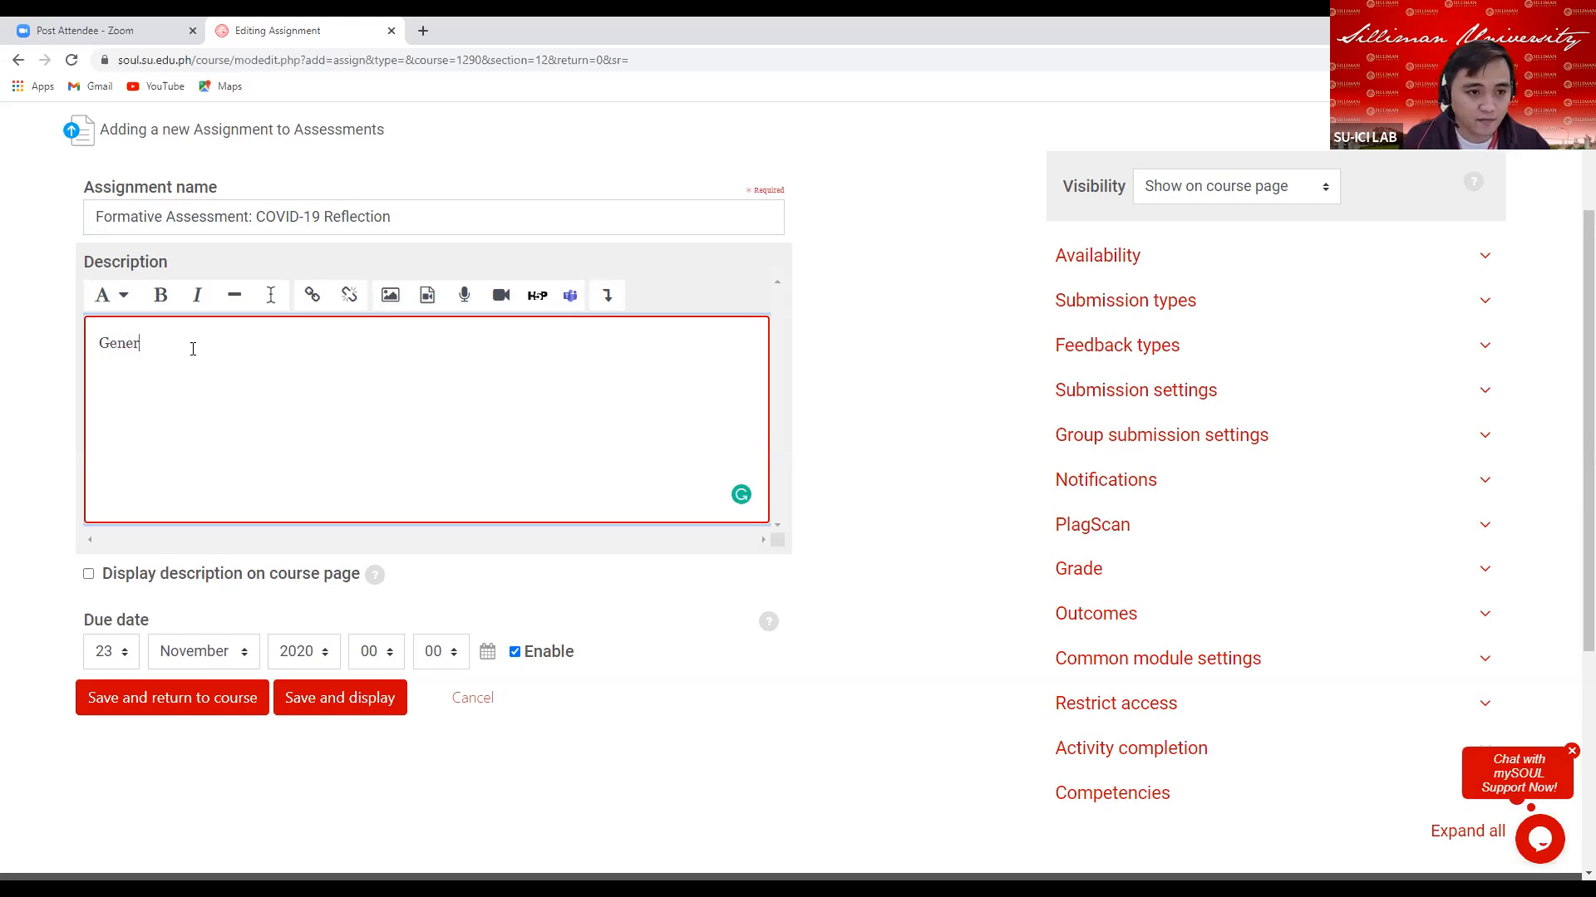
pyautogui.write('al Instructions:')
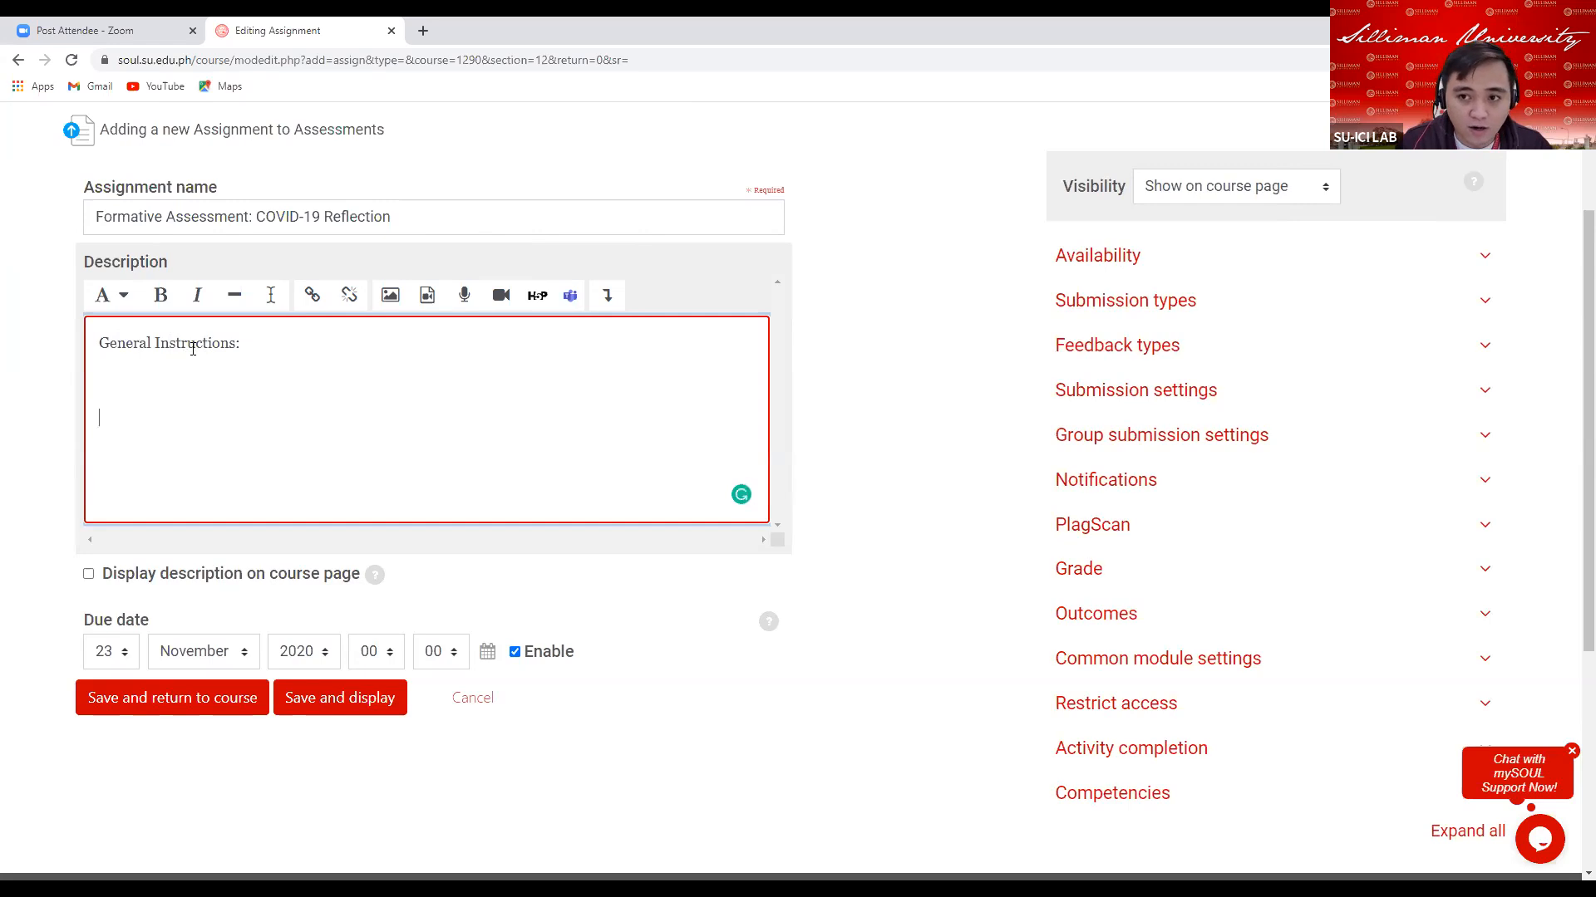
# Add the question "What are your experiences/learnings during COVID-19?" below the General Instructions heading in the description
pyautogui.write('What are your')
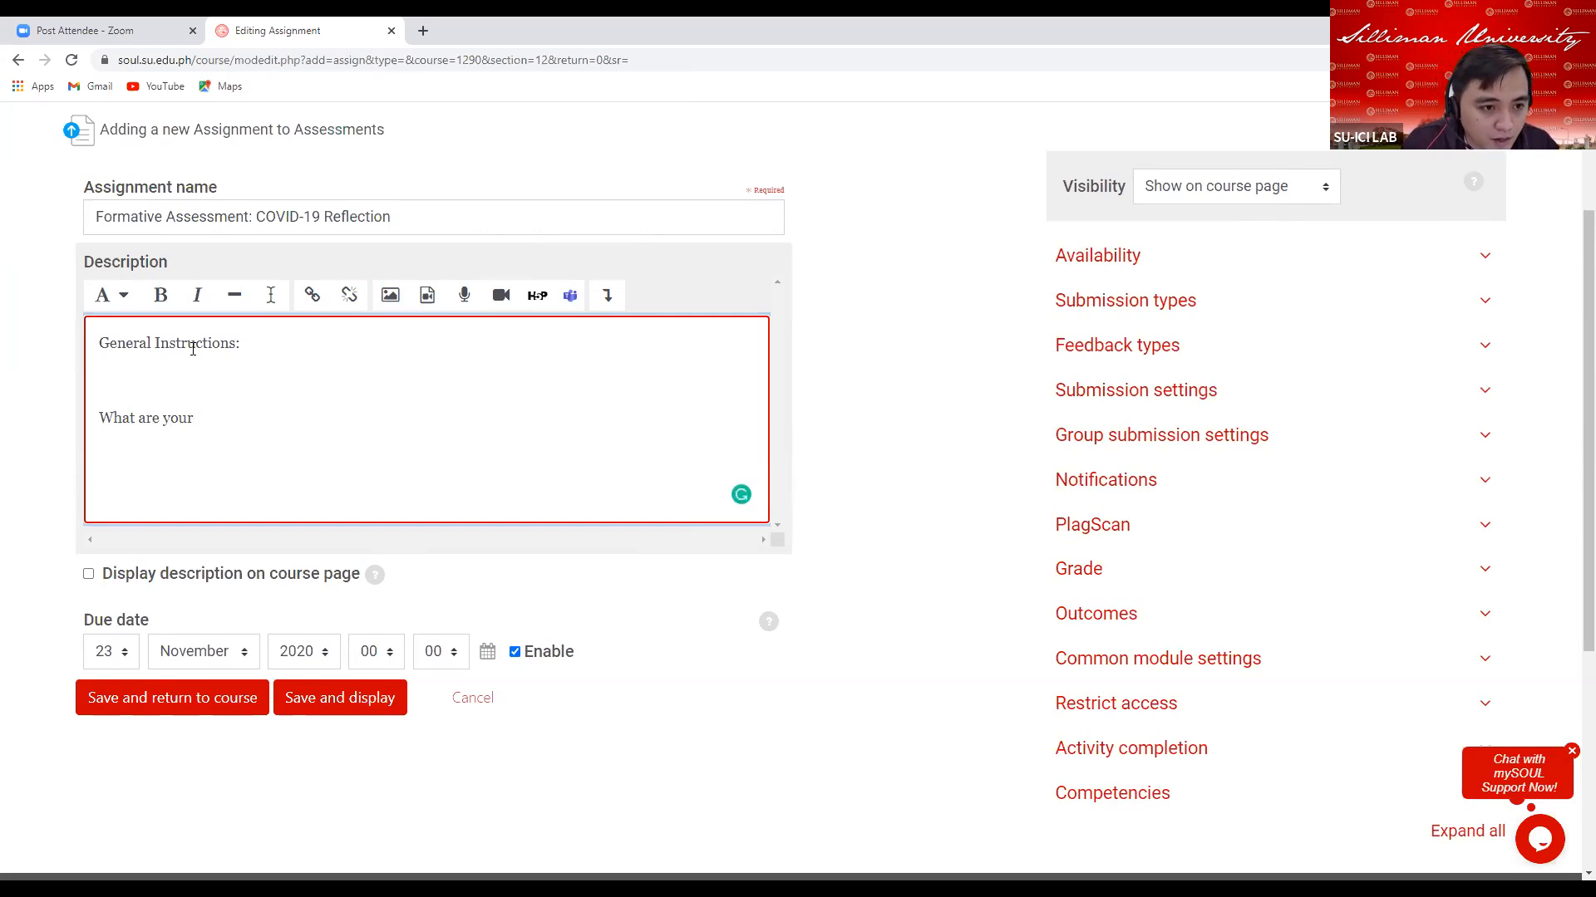
pyautogui.write('e')
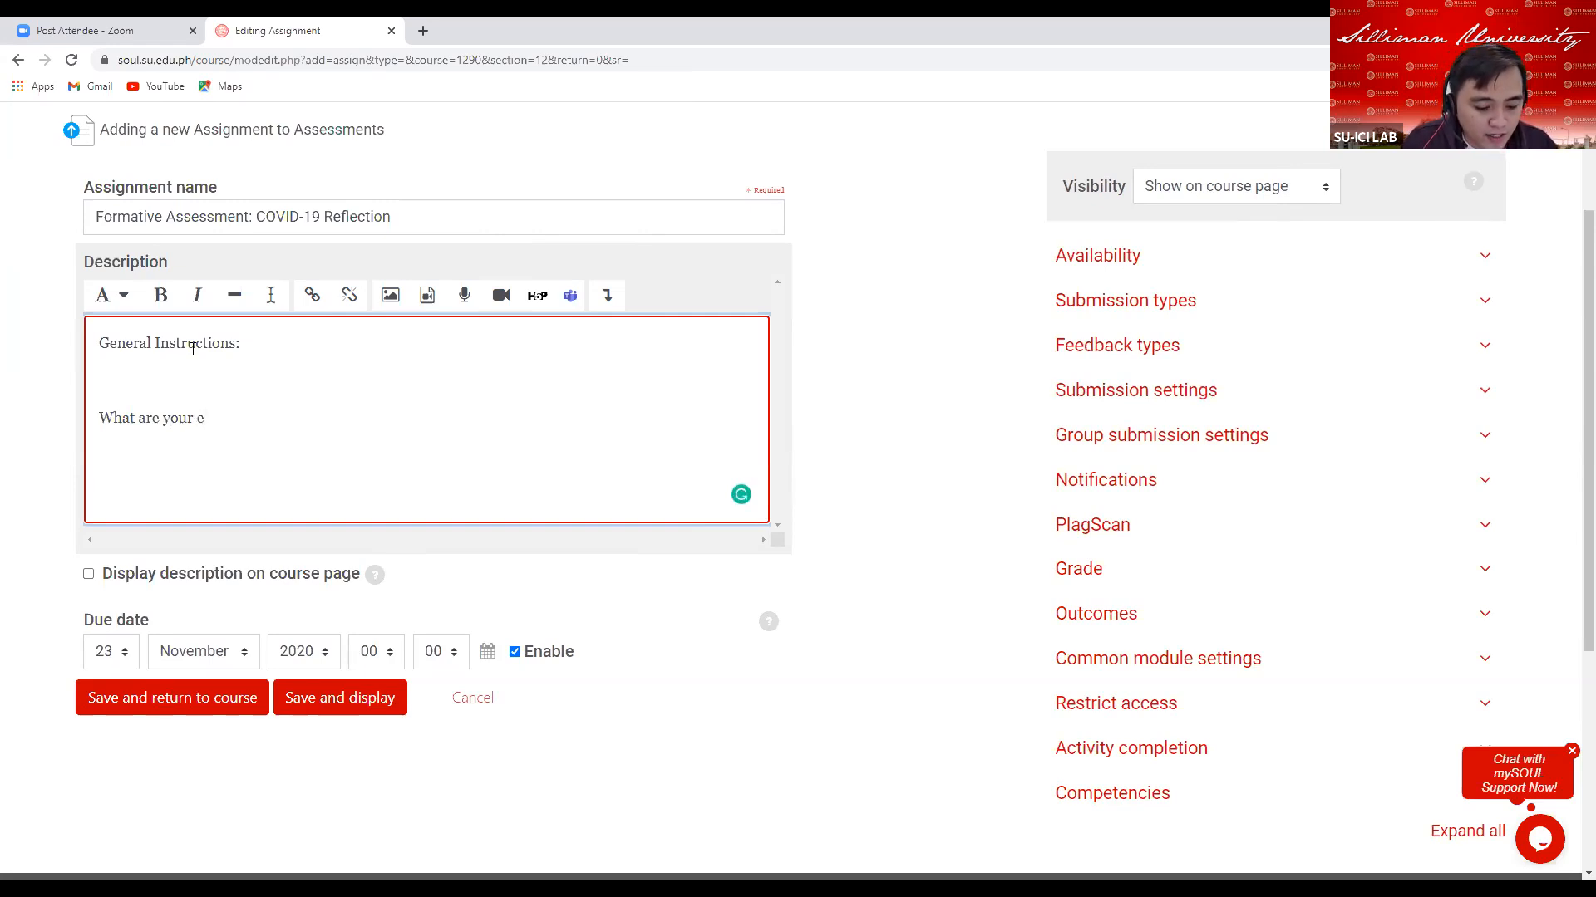
pyautogui.write('xper')
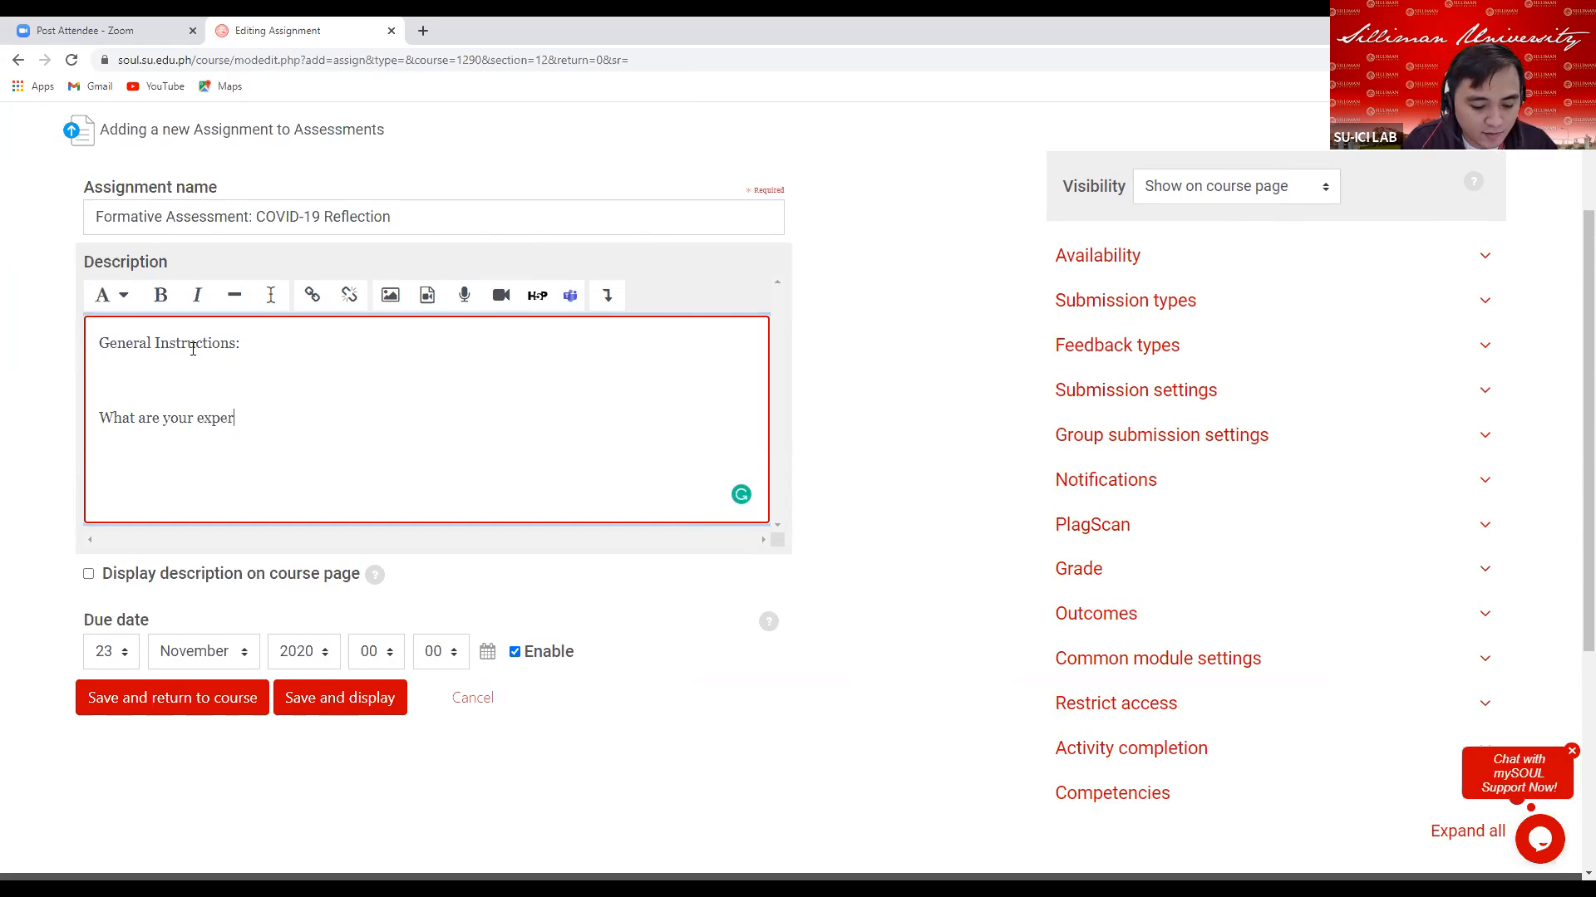
pyautogui.write('ie')
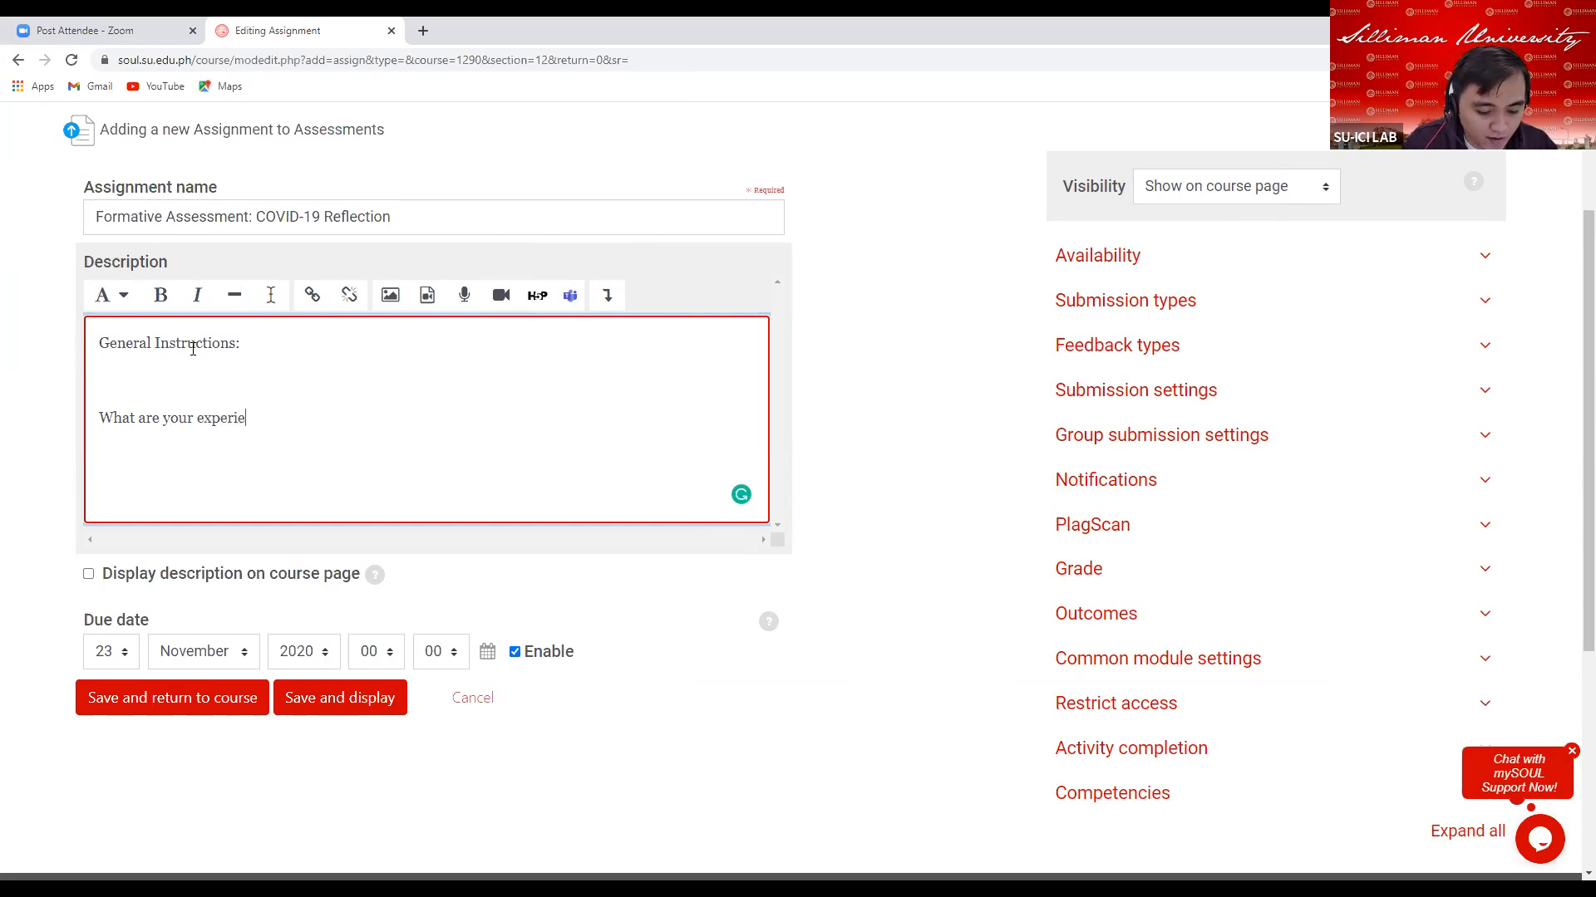
pyautogui.write('nces')
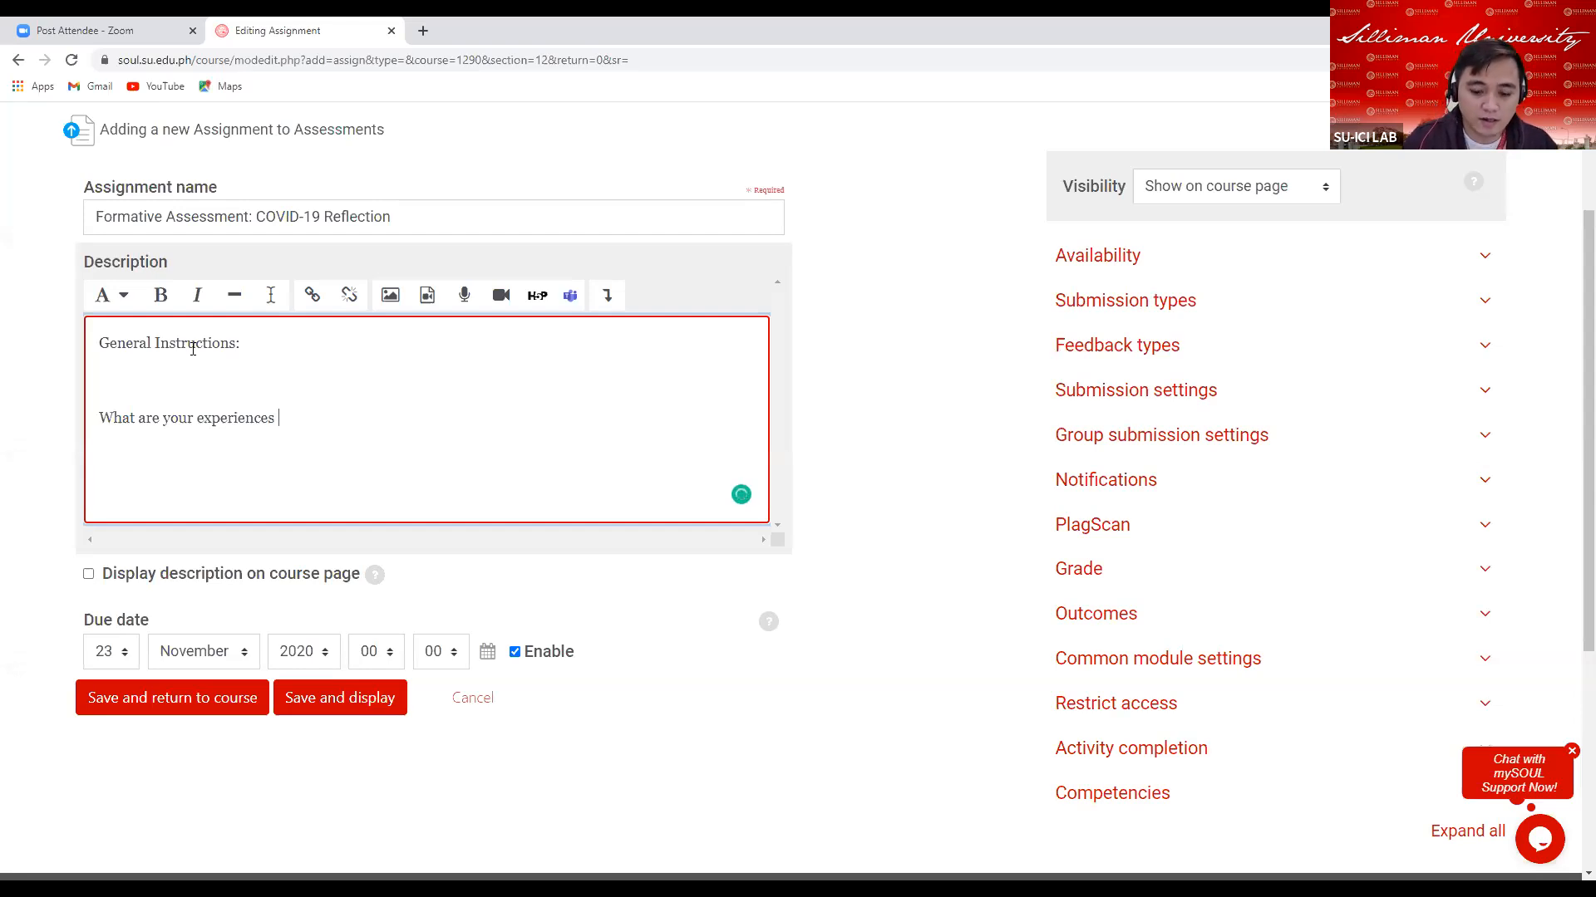
pyautogui.write('/')
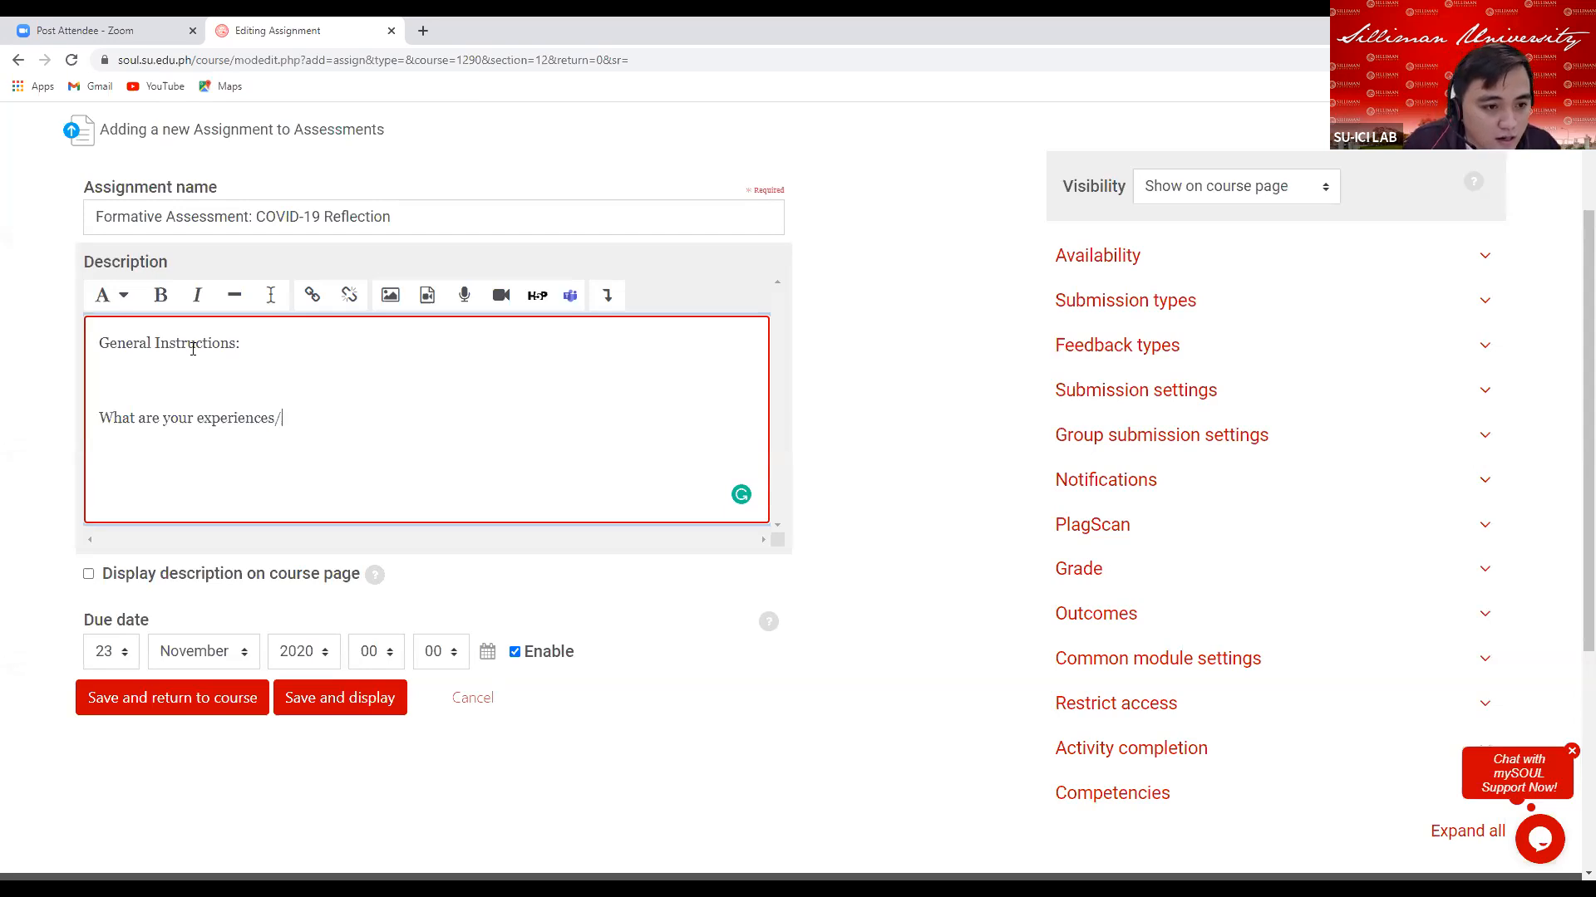
pyautogui.write('lea')
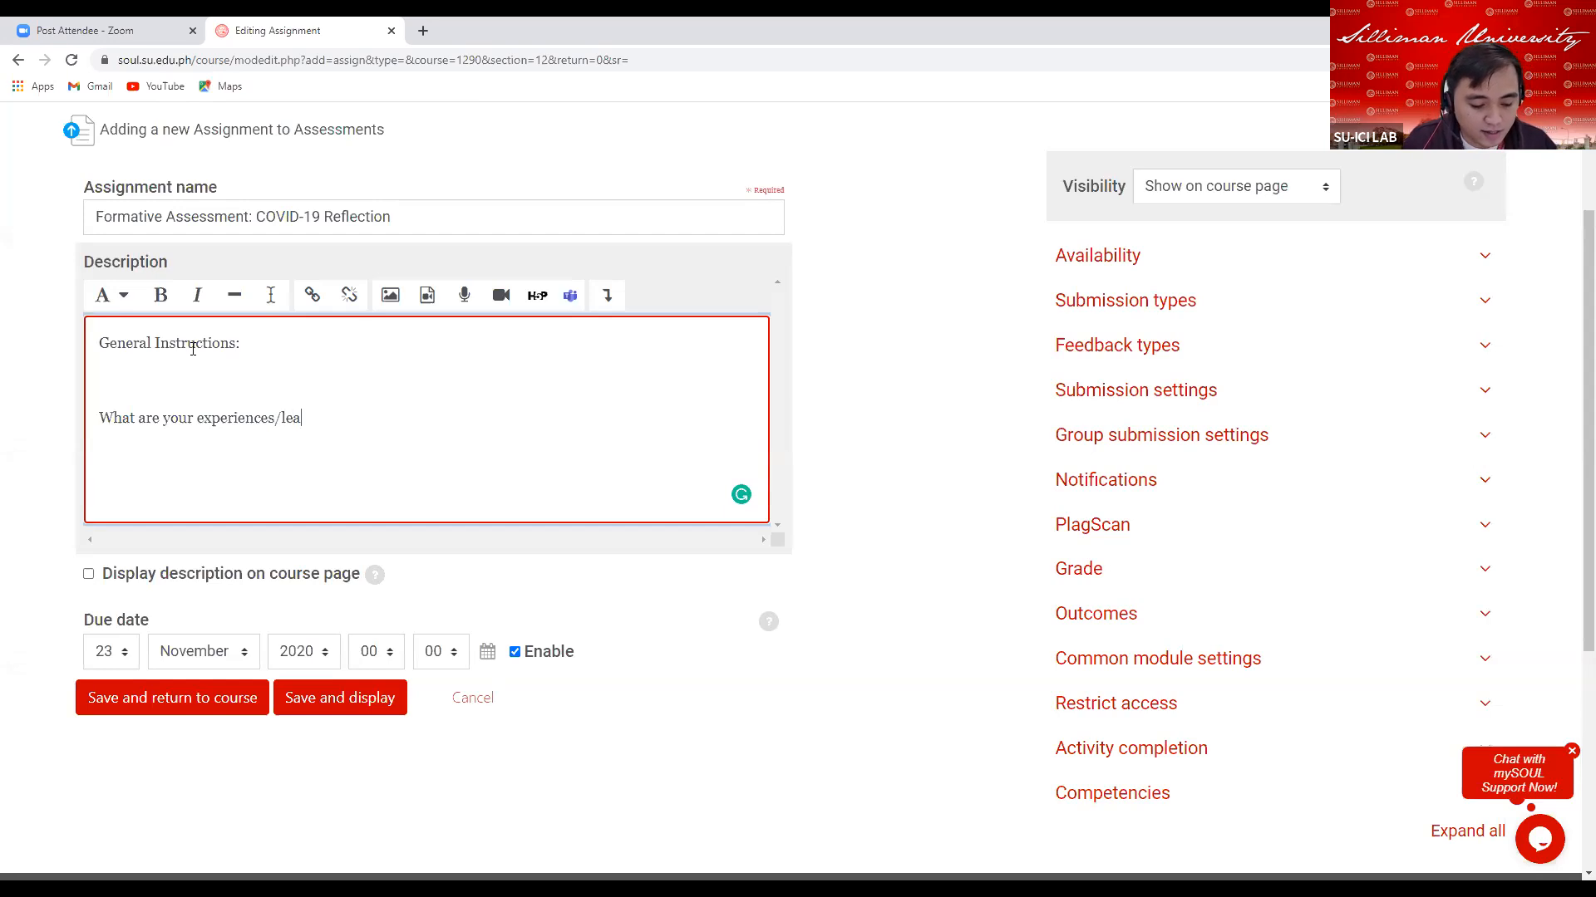
pyautogui.write('rnings')
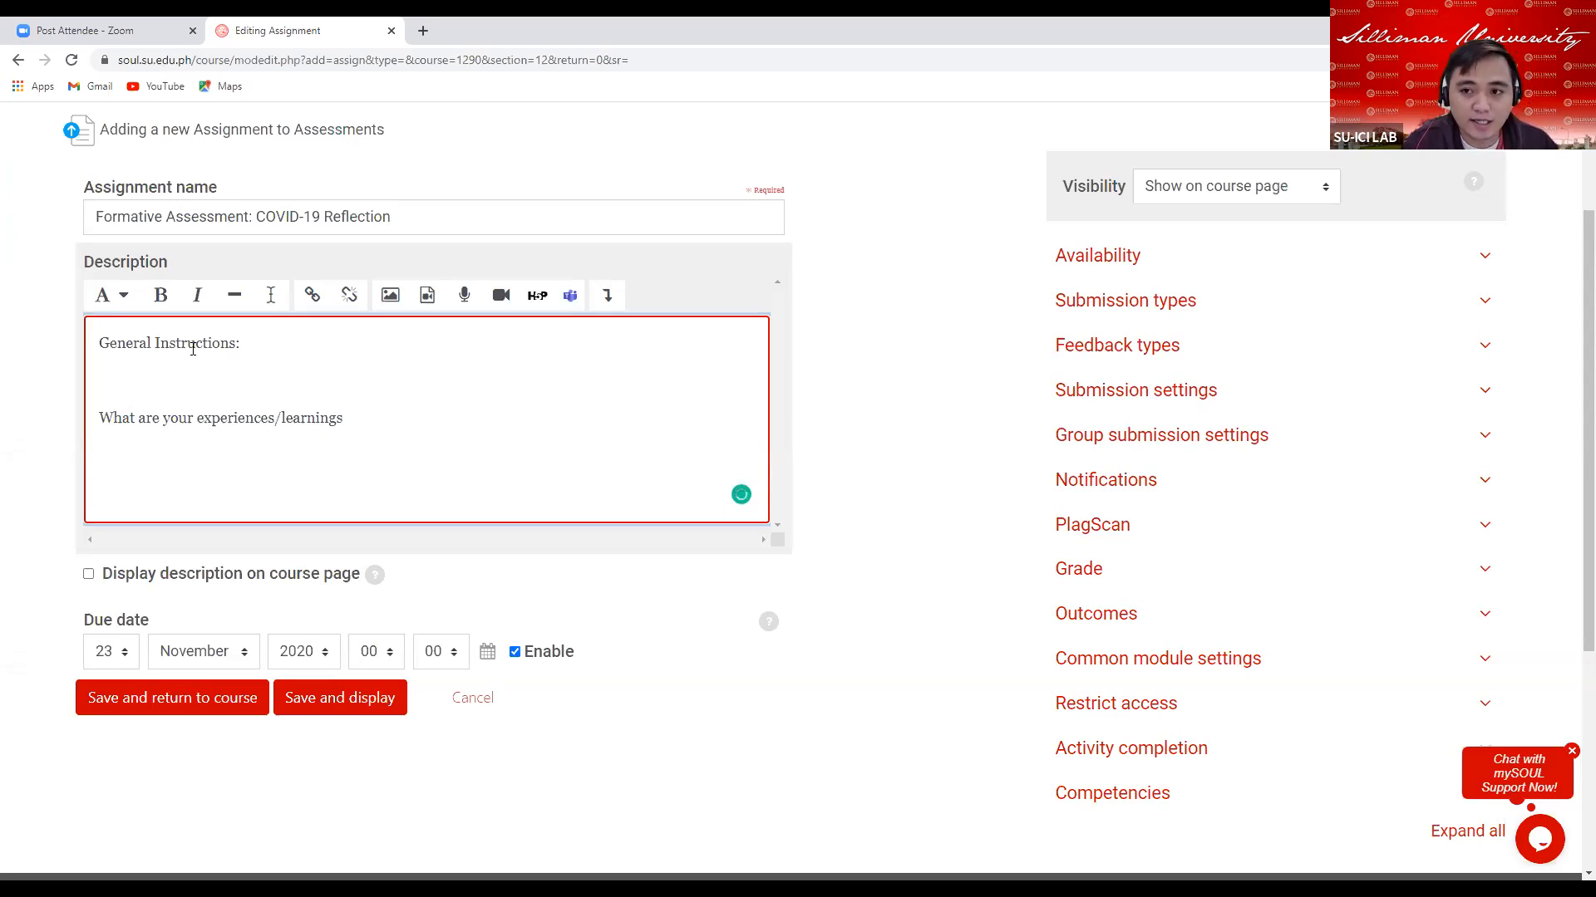
pyautogui.write('during ')
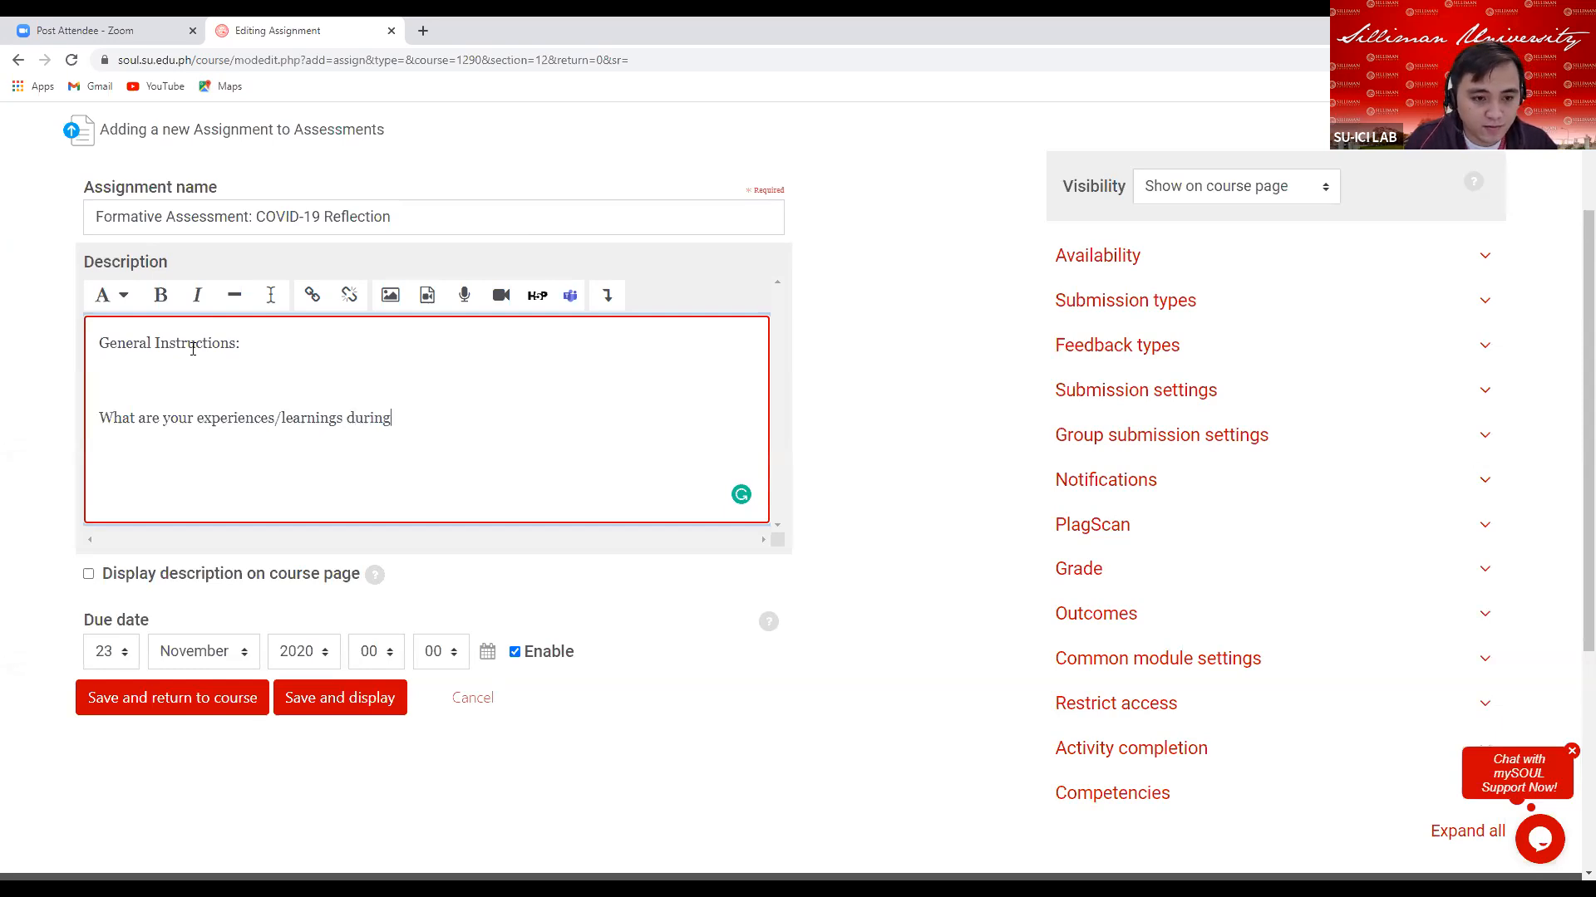
pyautogui.write('C')
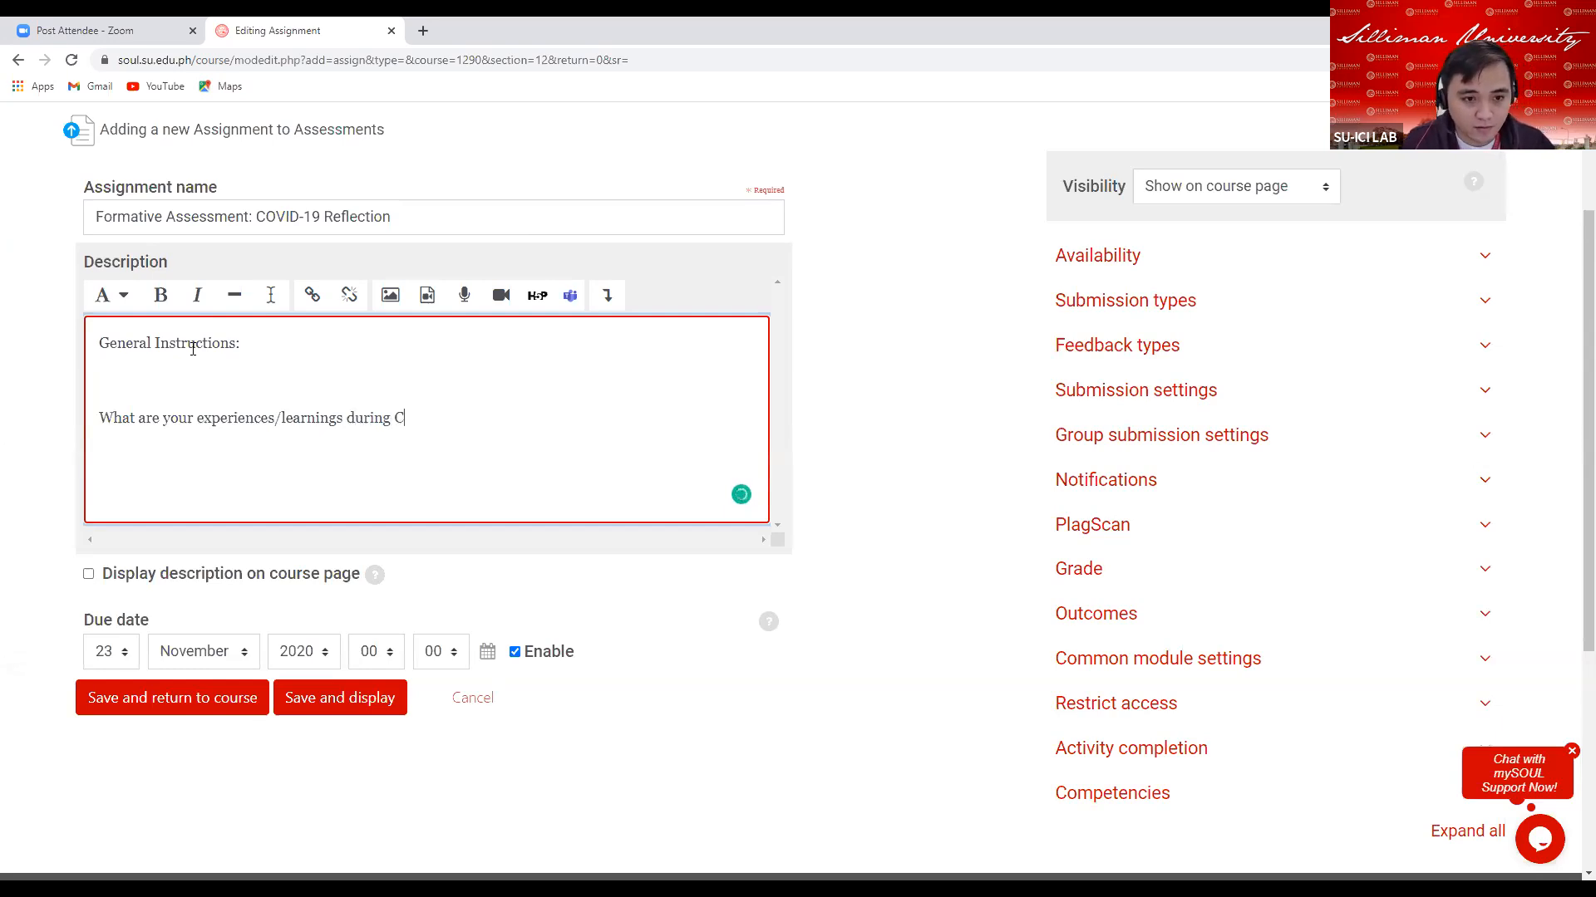
pyautogui.write('OV')
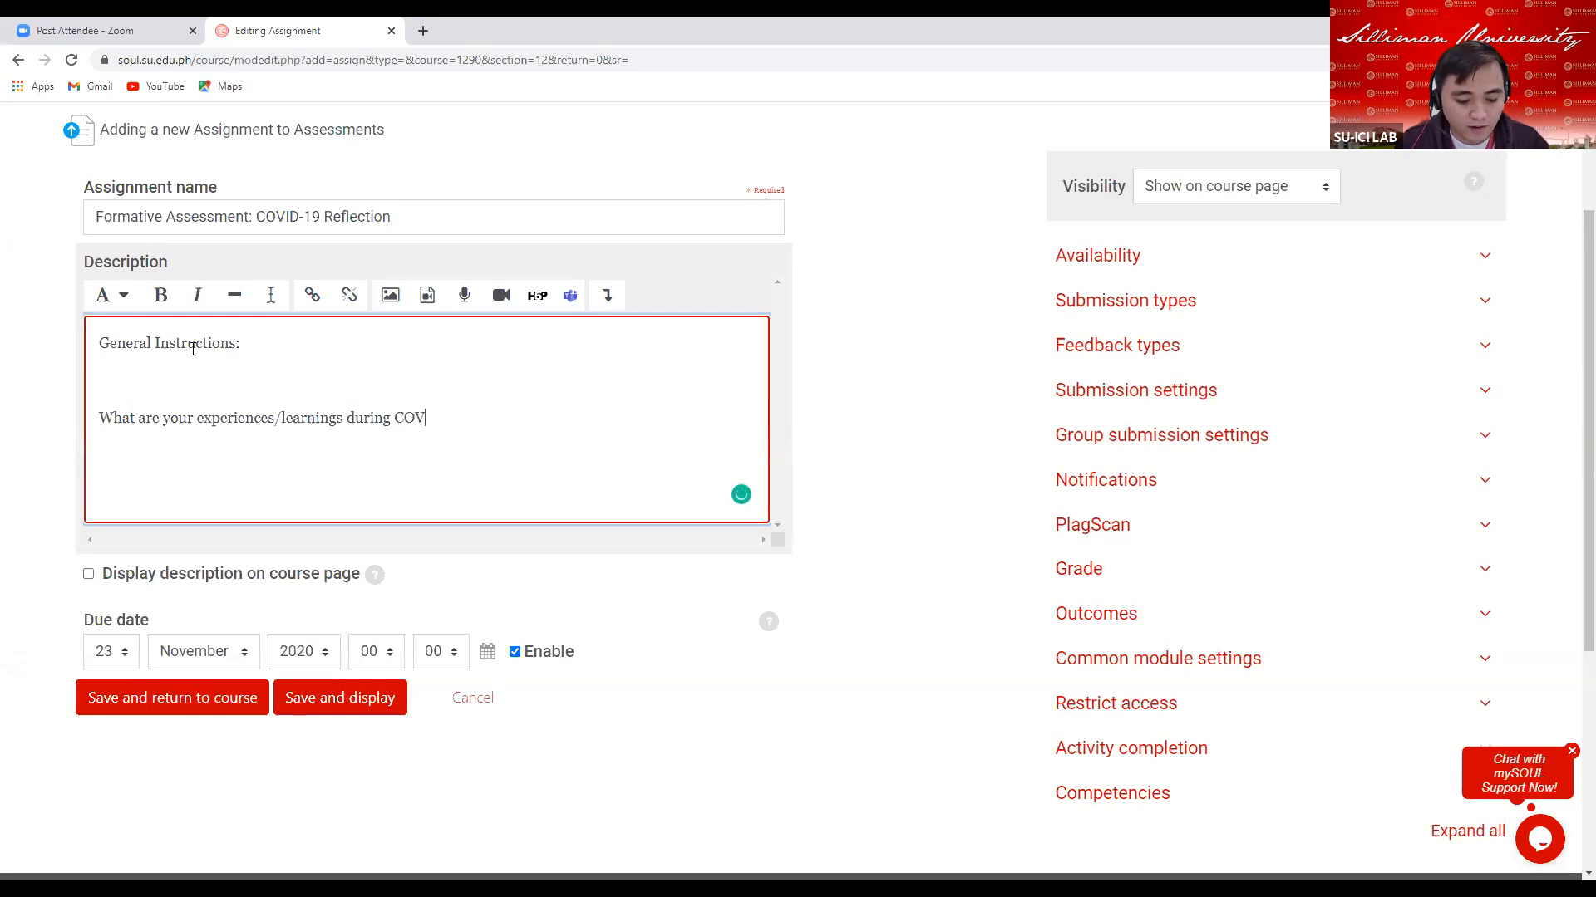
pyautogui.write('ID-19')
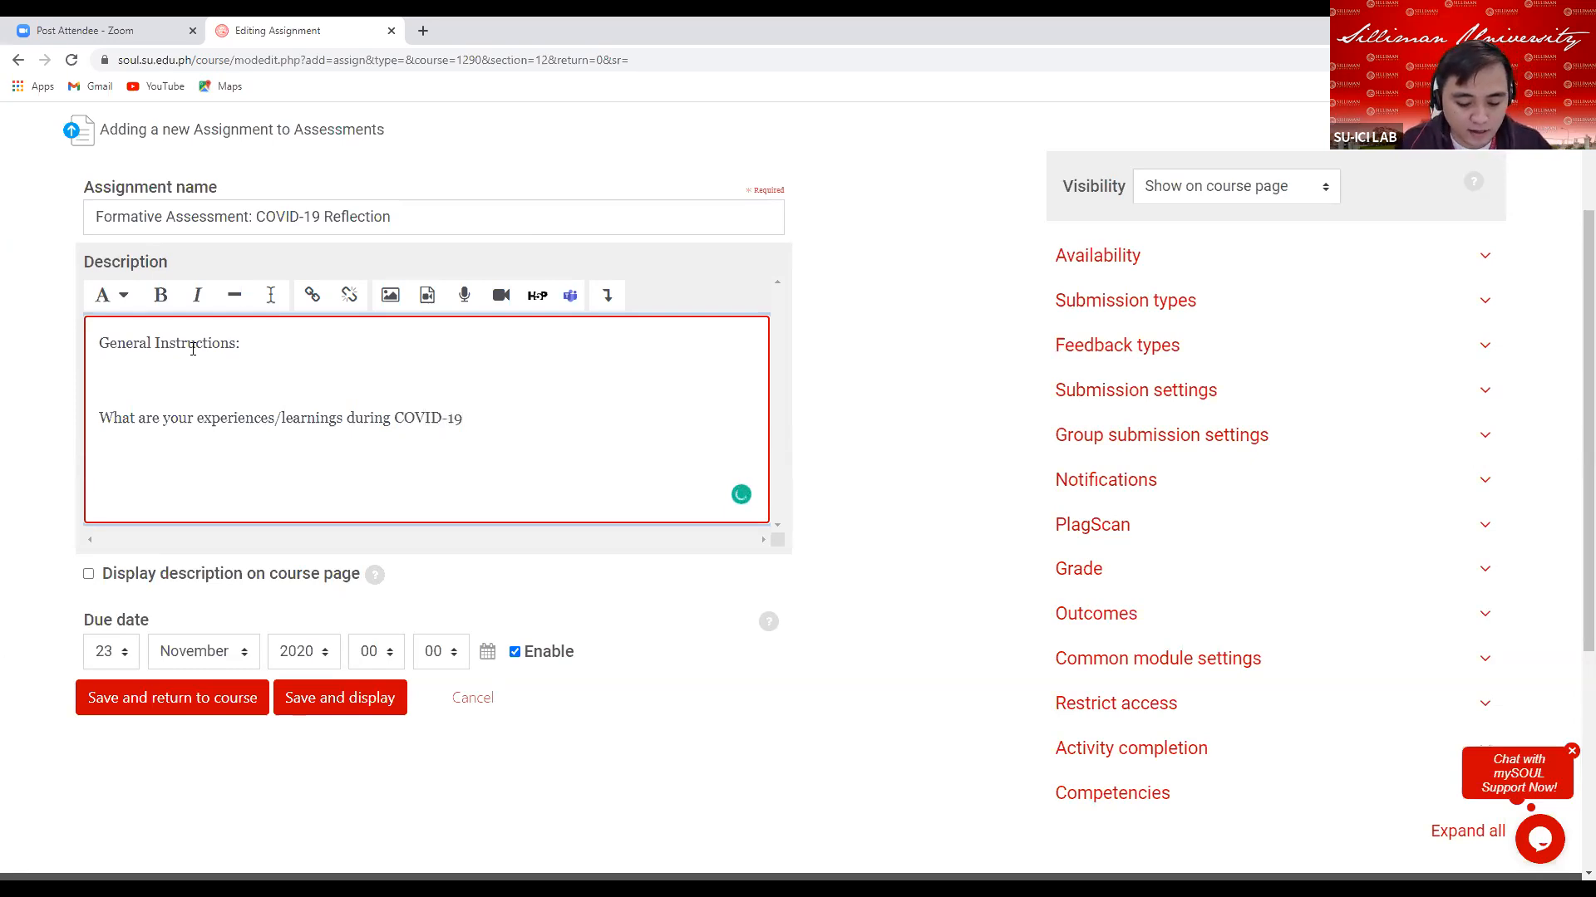
pyautogui.write('?')
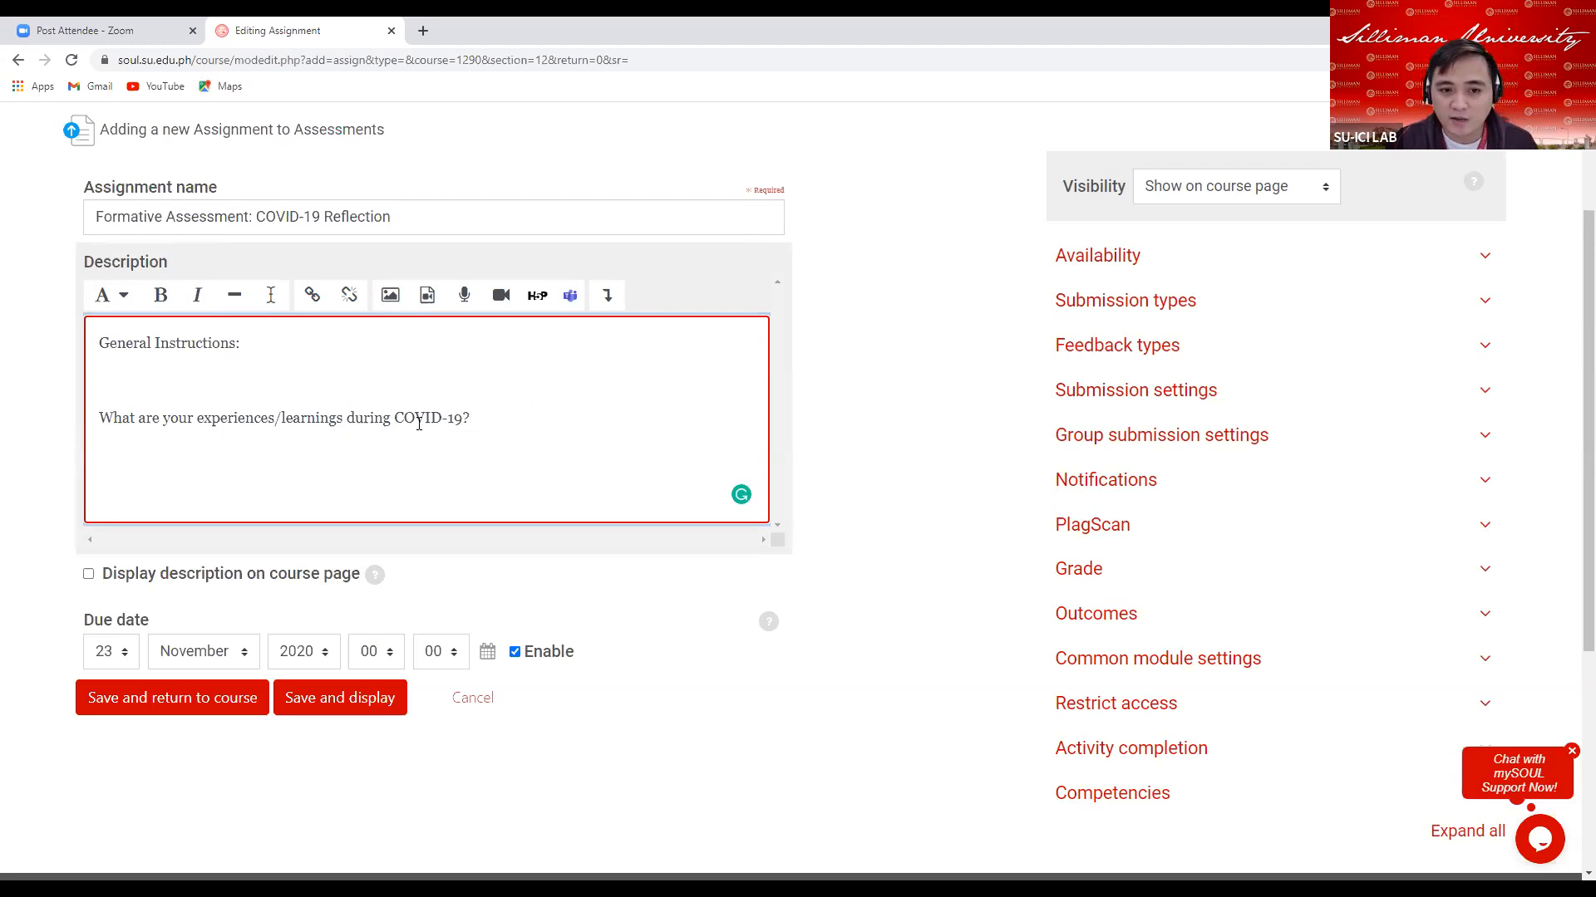
pyautogui.moveTo(470, 418); pyautogui.dragTo(91, 409)
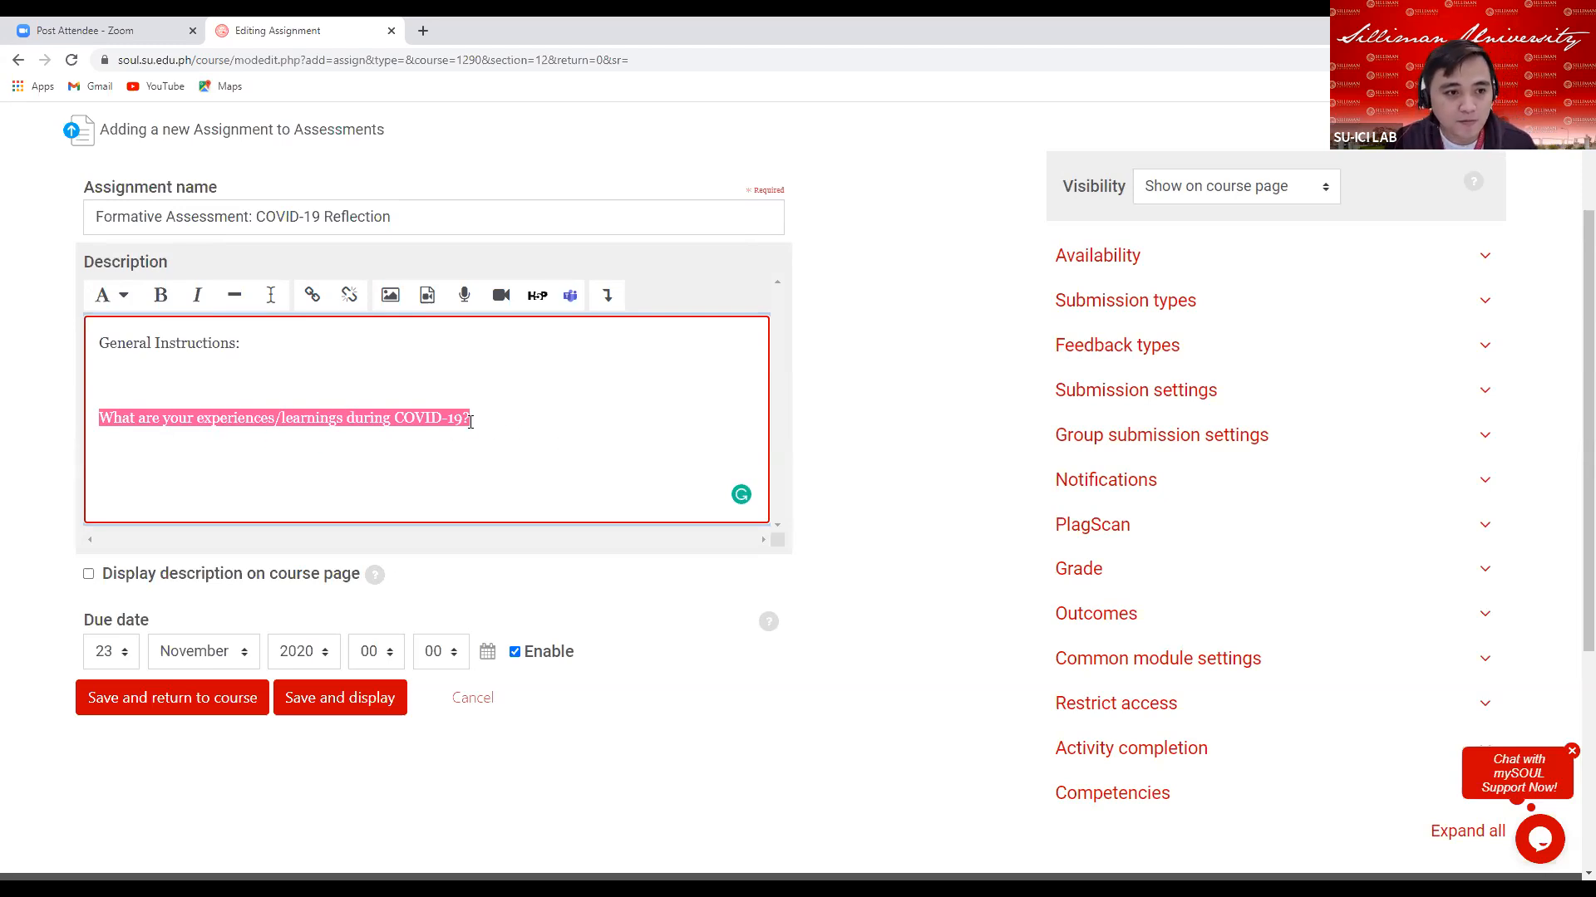
pyautogui.click(248, 365)
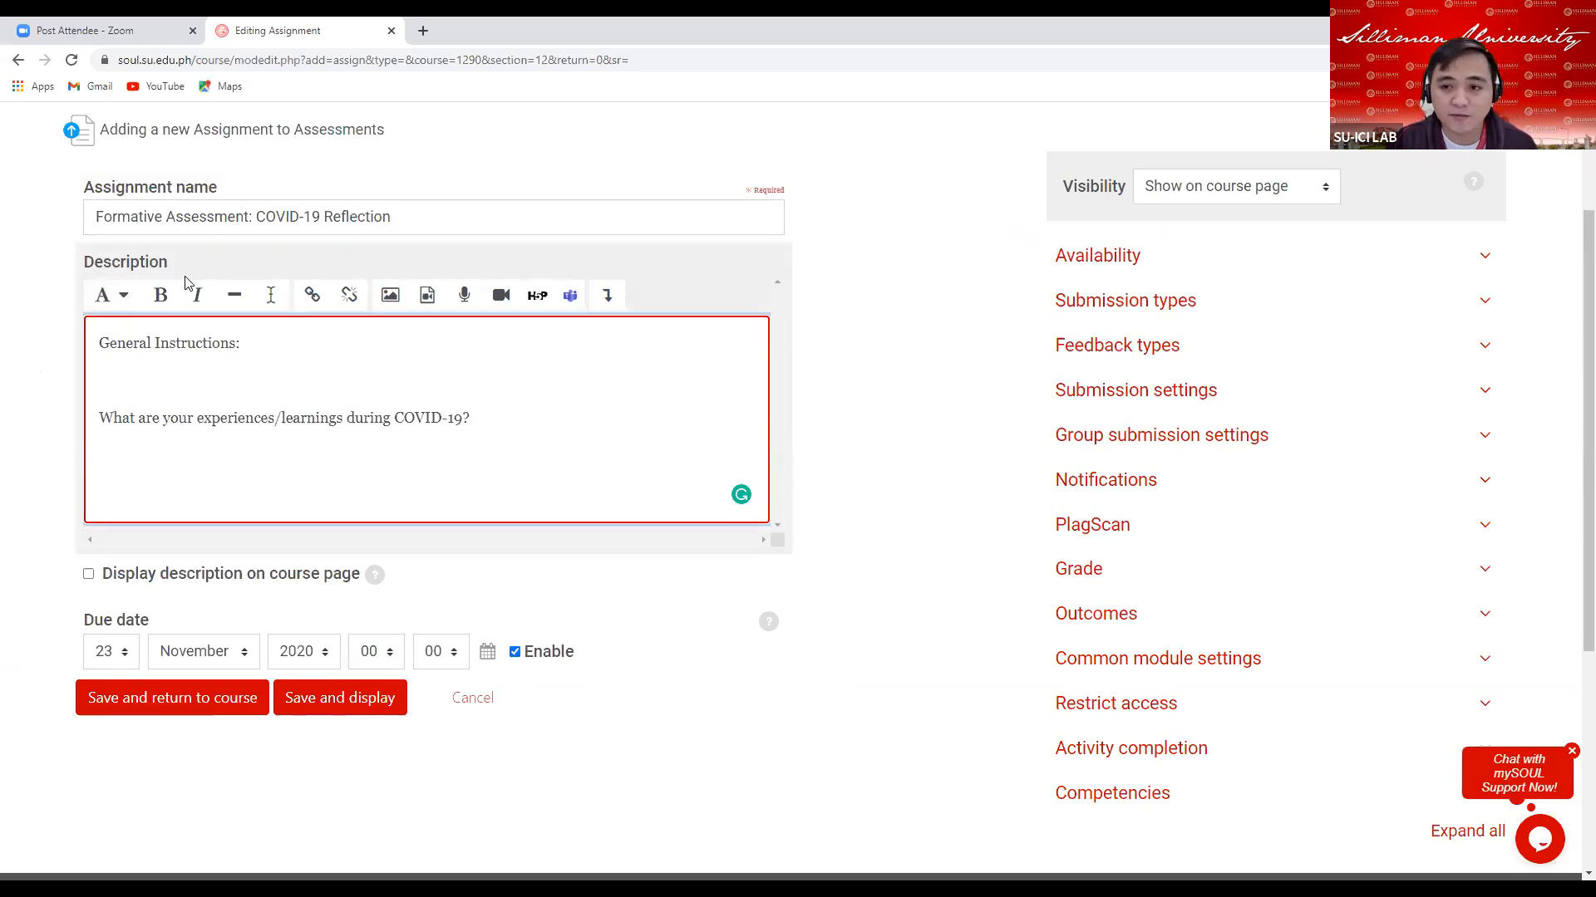
pyautogui.moveTo(98, 343); pyautogui.dragTo(257, 341)
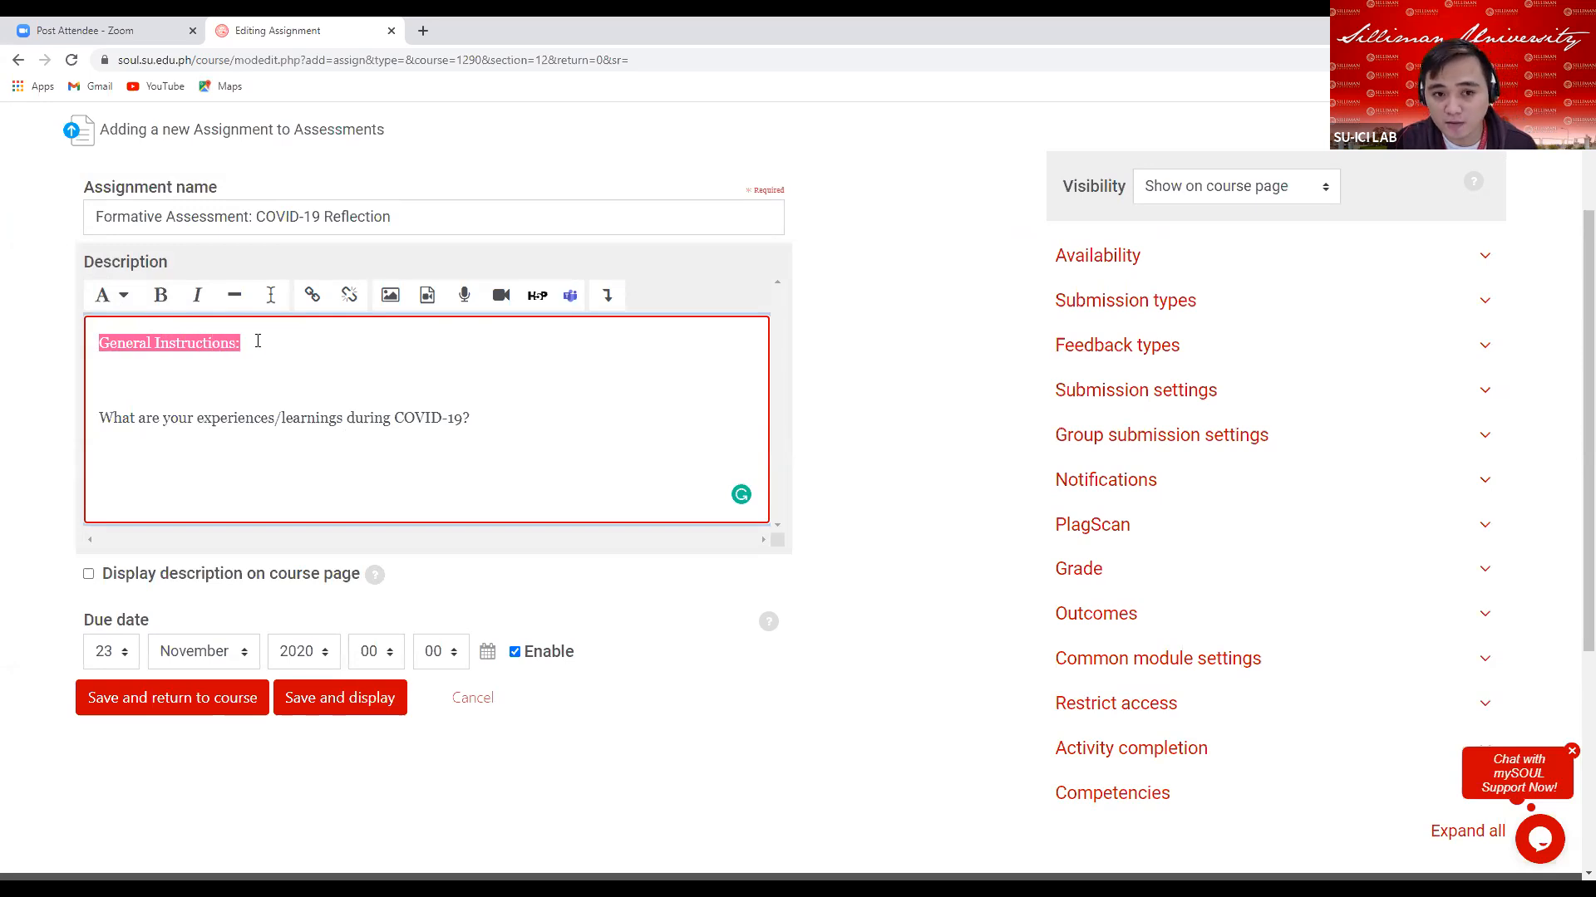
# Centre-align the question "What are your experiences/learnings during COVID-19?" in the assignment description
pyautogui.moveTo(99, 417); pyautogui.dragTo(547, 432)
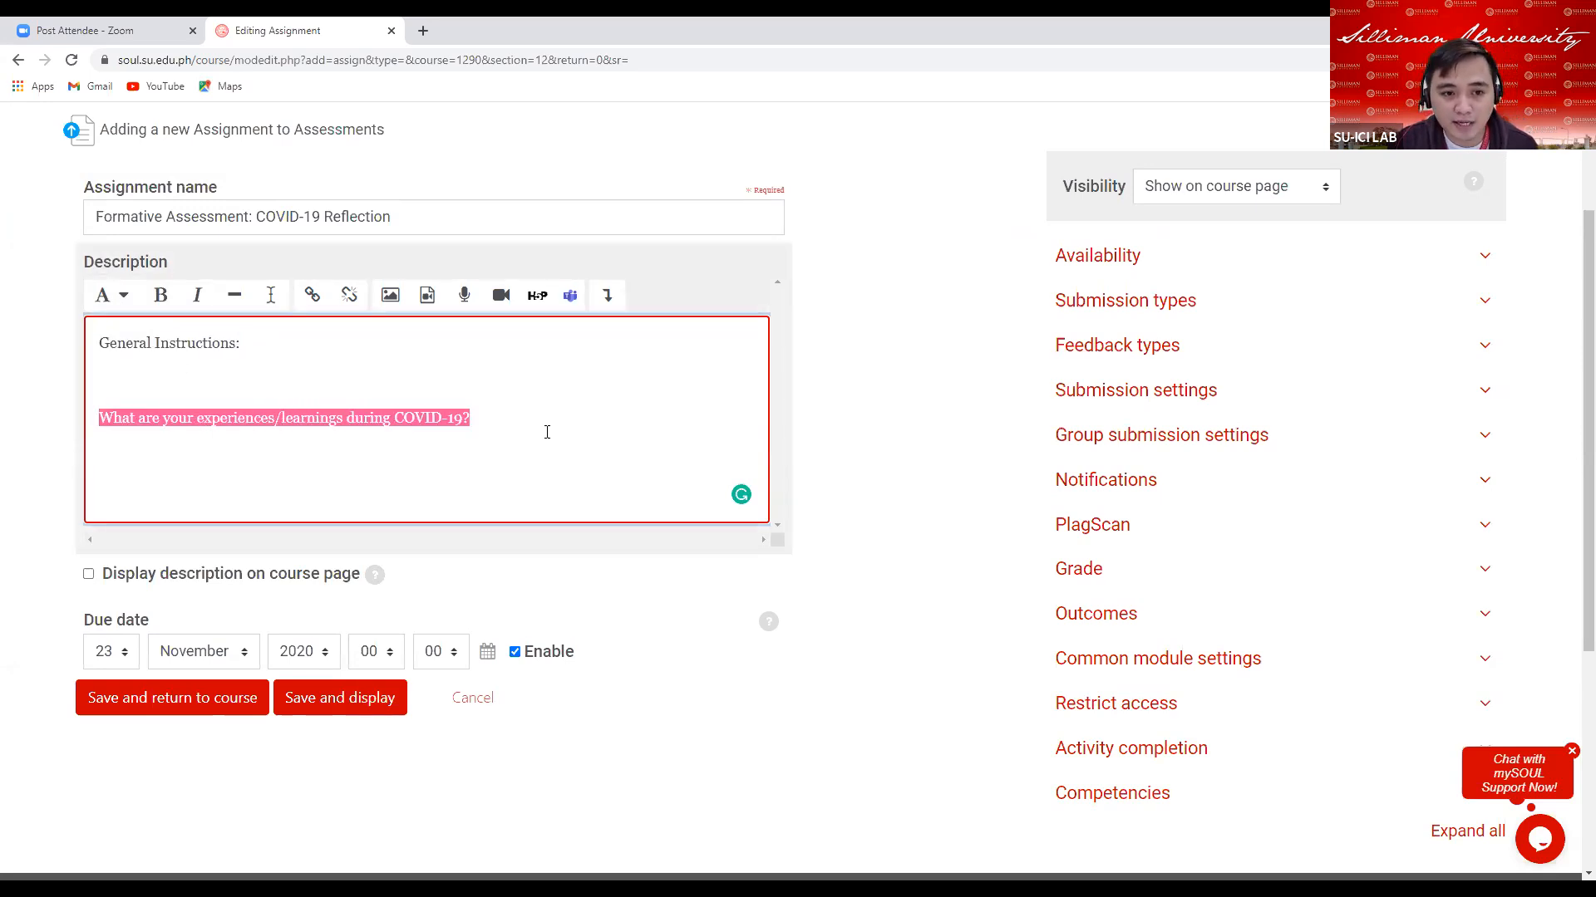
pyautogui.click(607, 295)
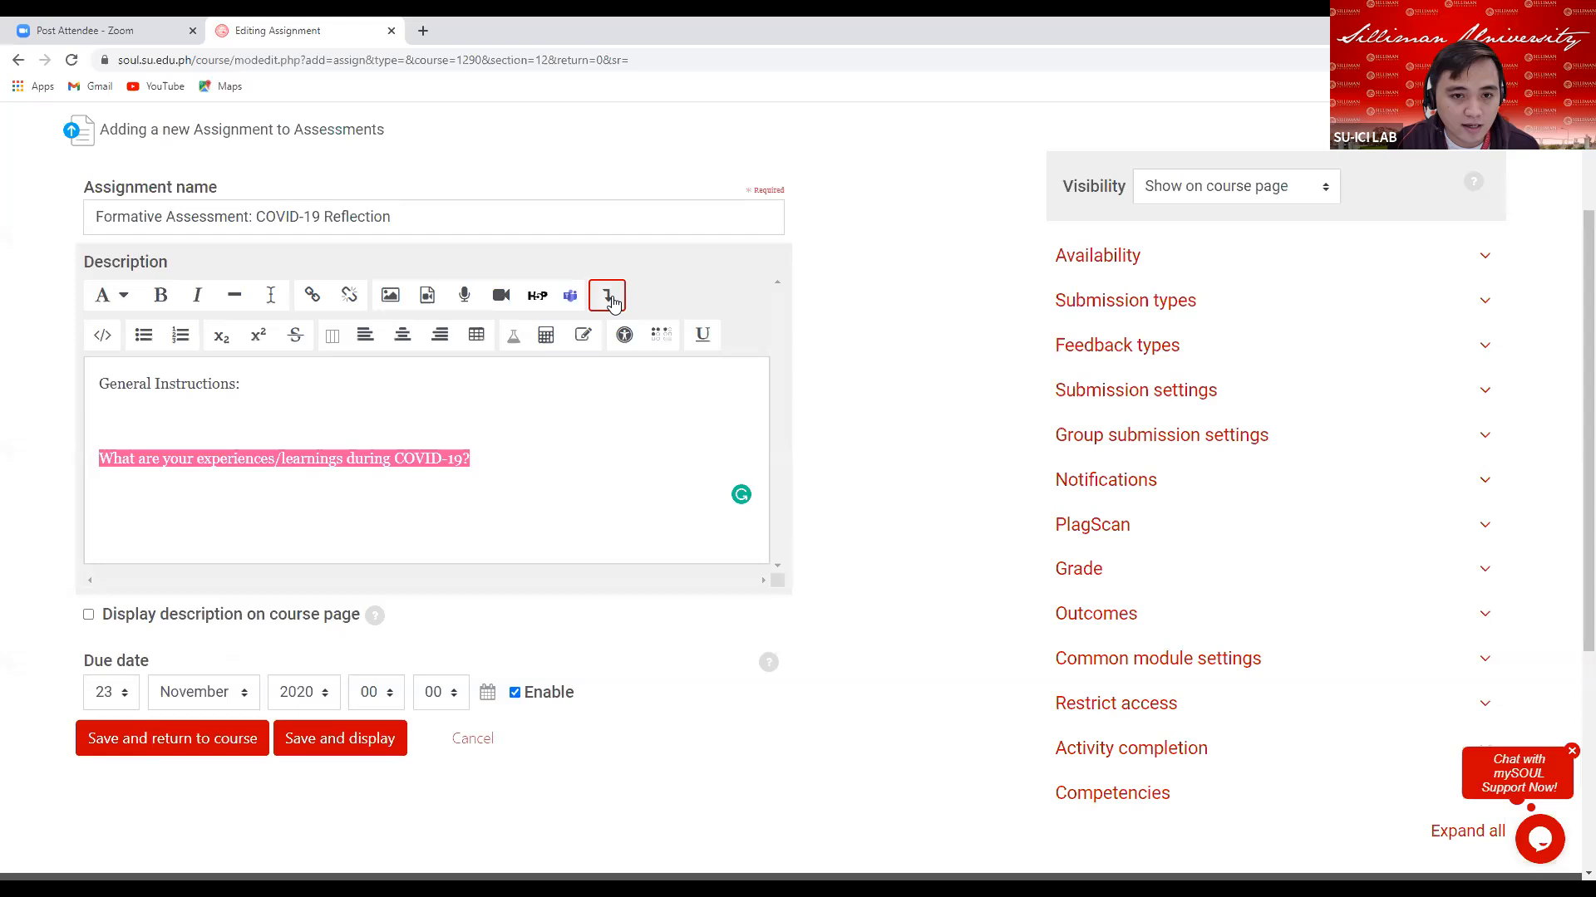
pyautogui.click(401, 336)
pyautogui.click(646, 461)
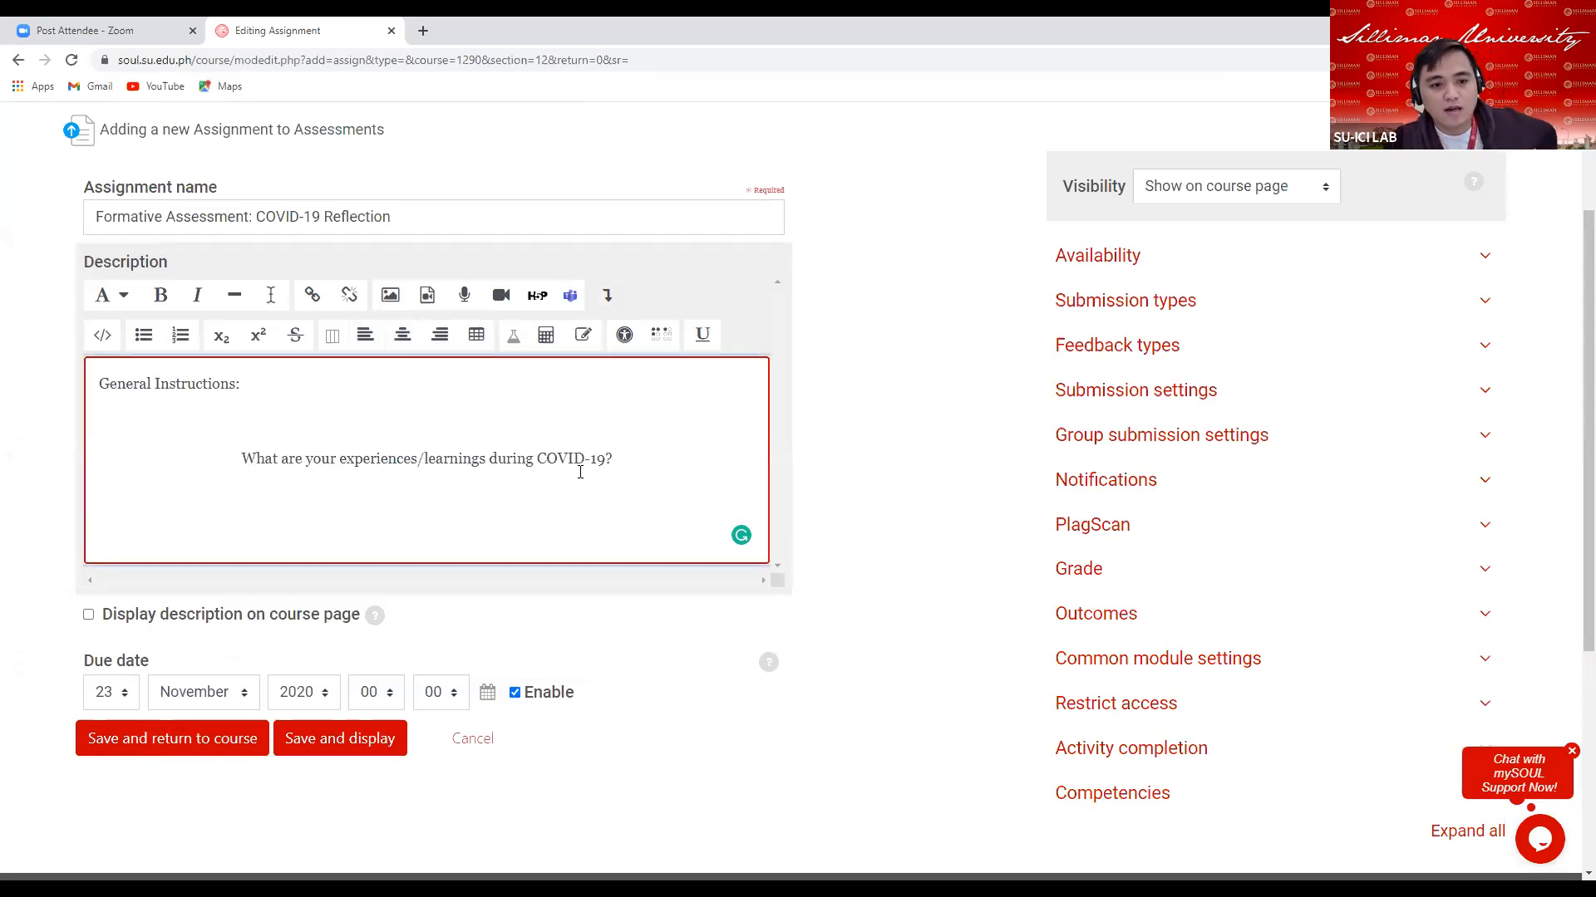
# Enable displaying the assignment description on the course page
pyautogui.scroll(-1, 580, 472)
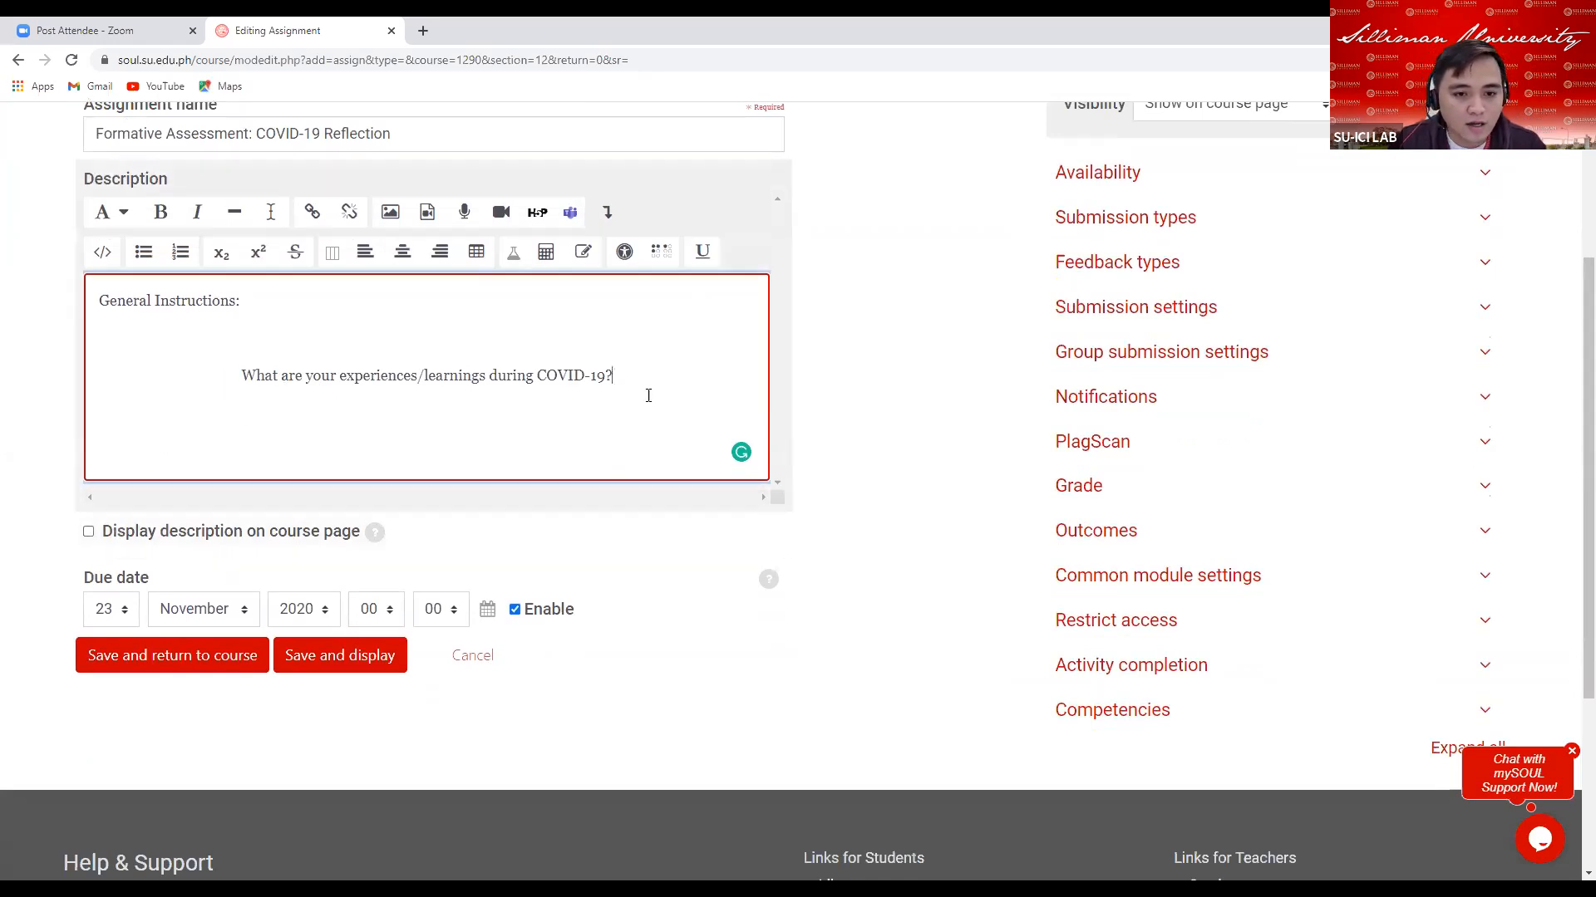
pyautogui.click(89, 532)
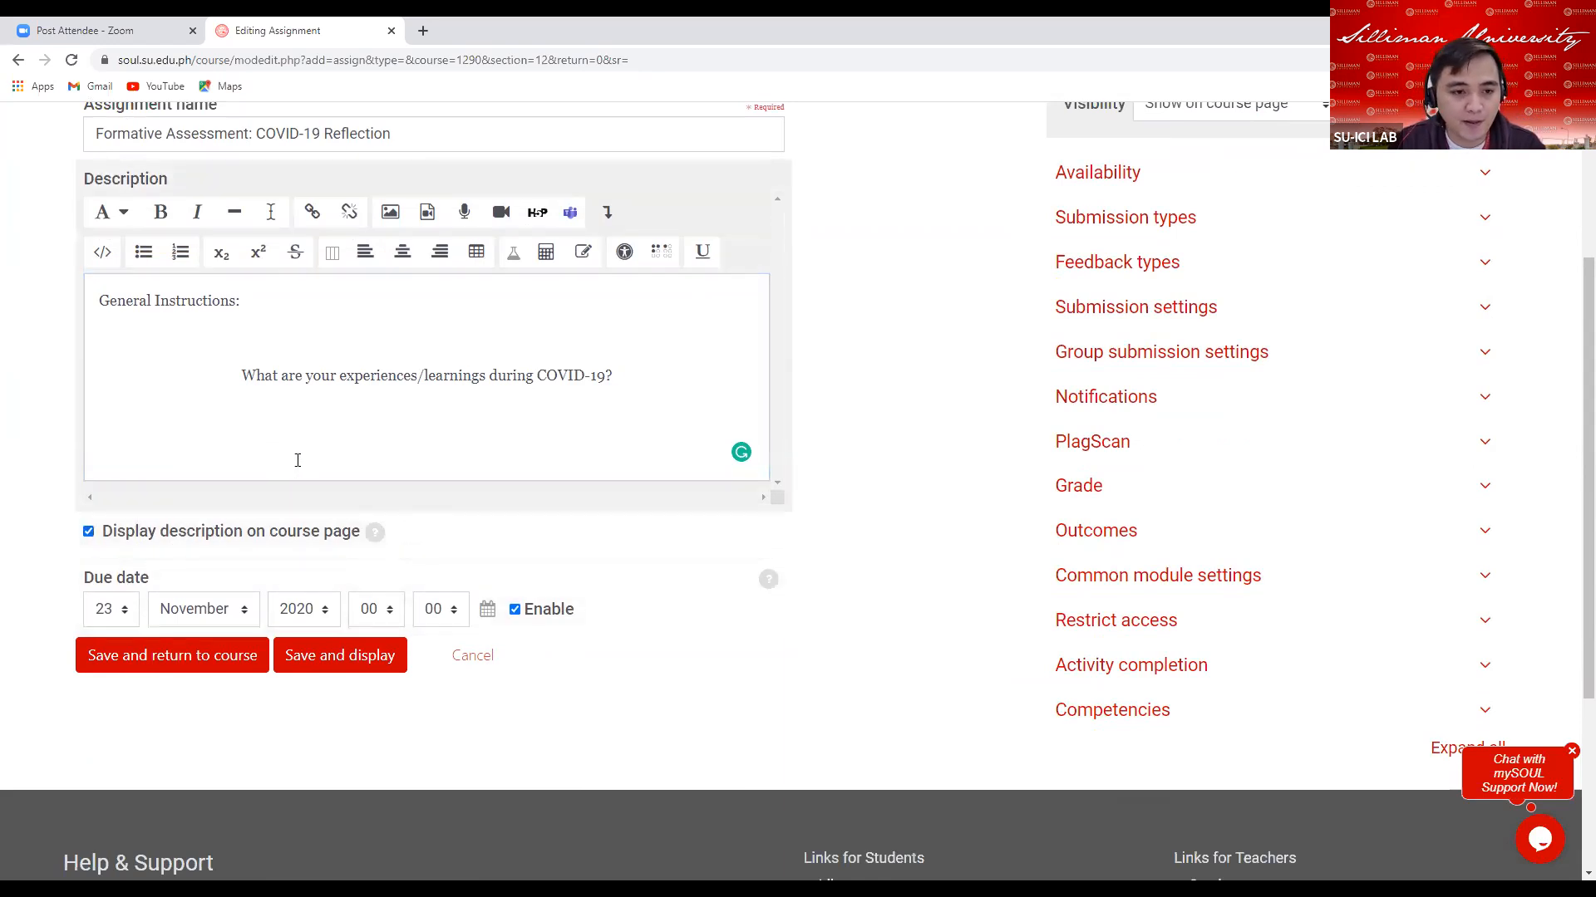
pyautogui.scroll(2, 390, 447)
pyautogui.moveTo(94, 466); pyautogui.dragTo(720, 577)
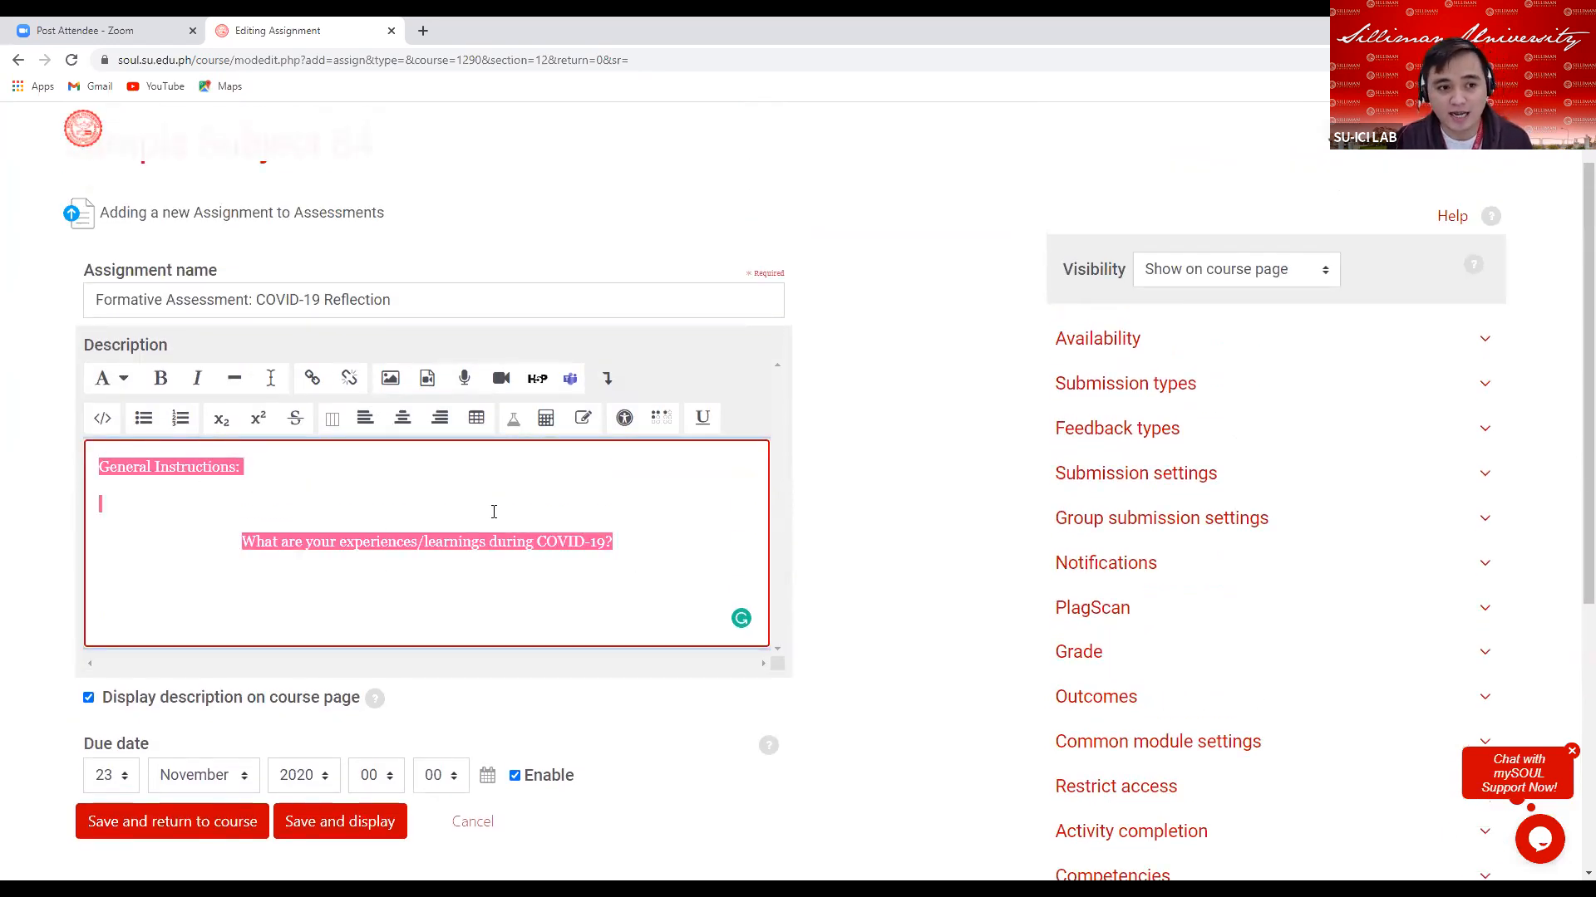
pyautogui.scroll(-3, 174, 520)
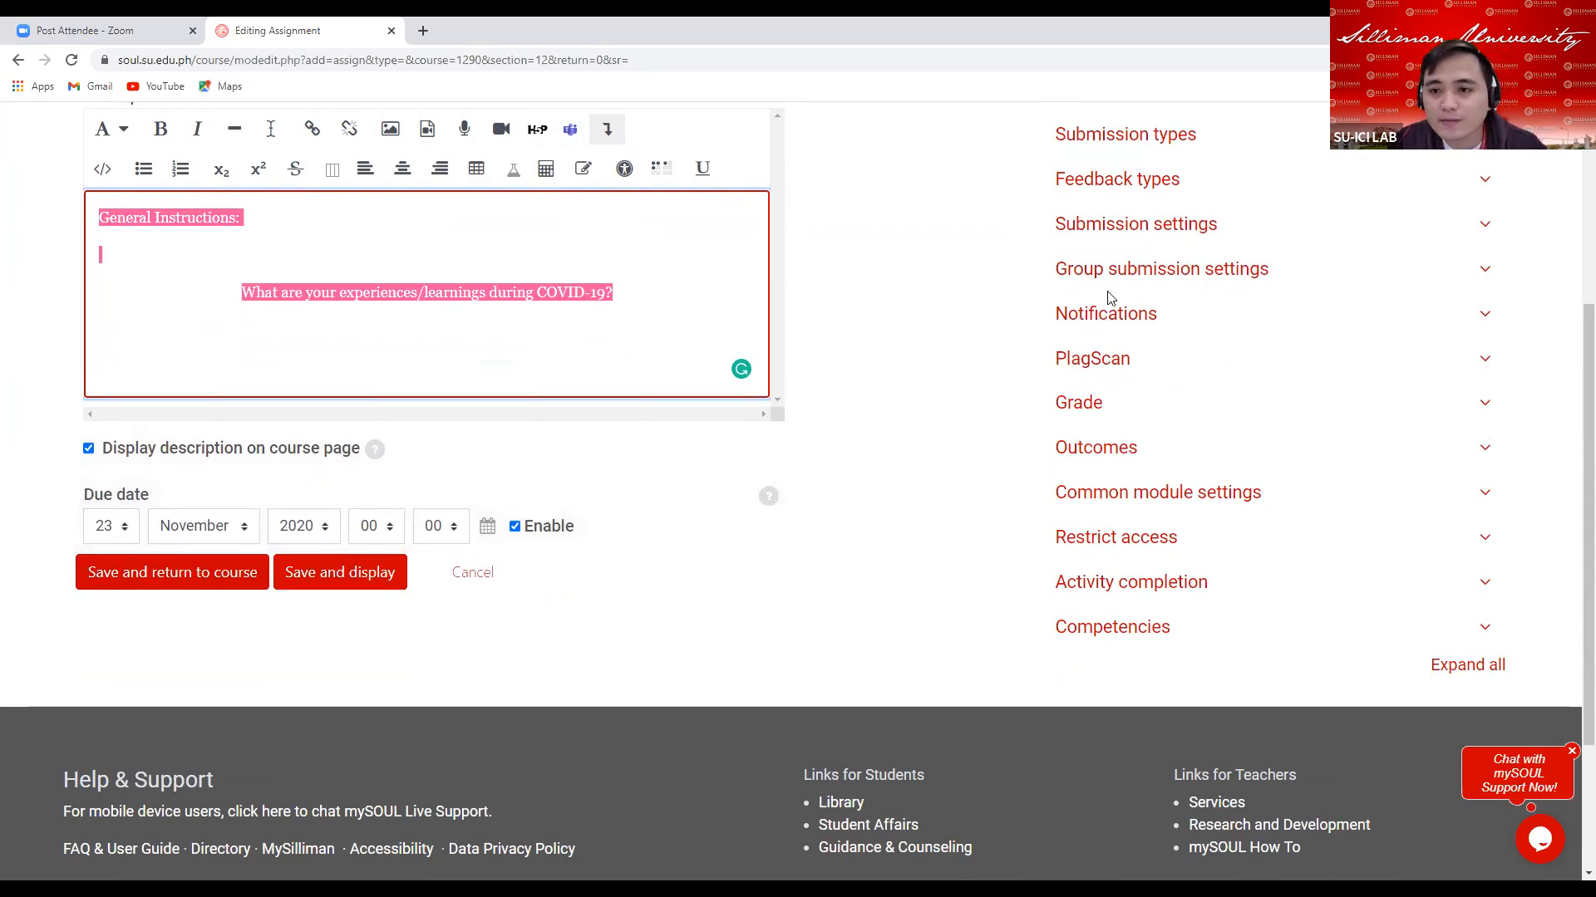
pyautogui.scroll(3, 1108, 314)
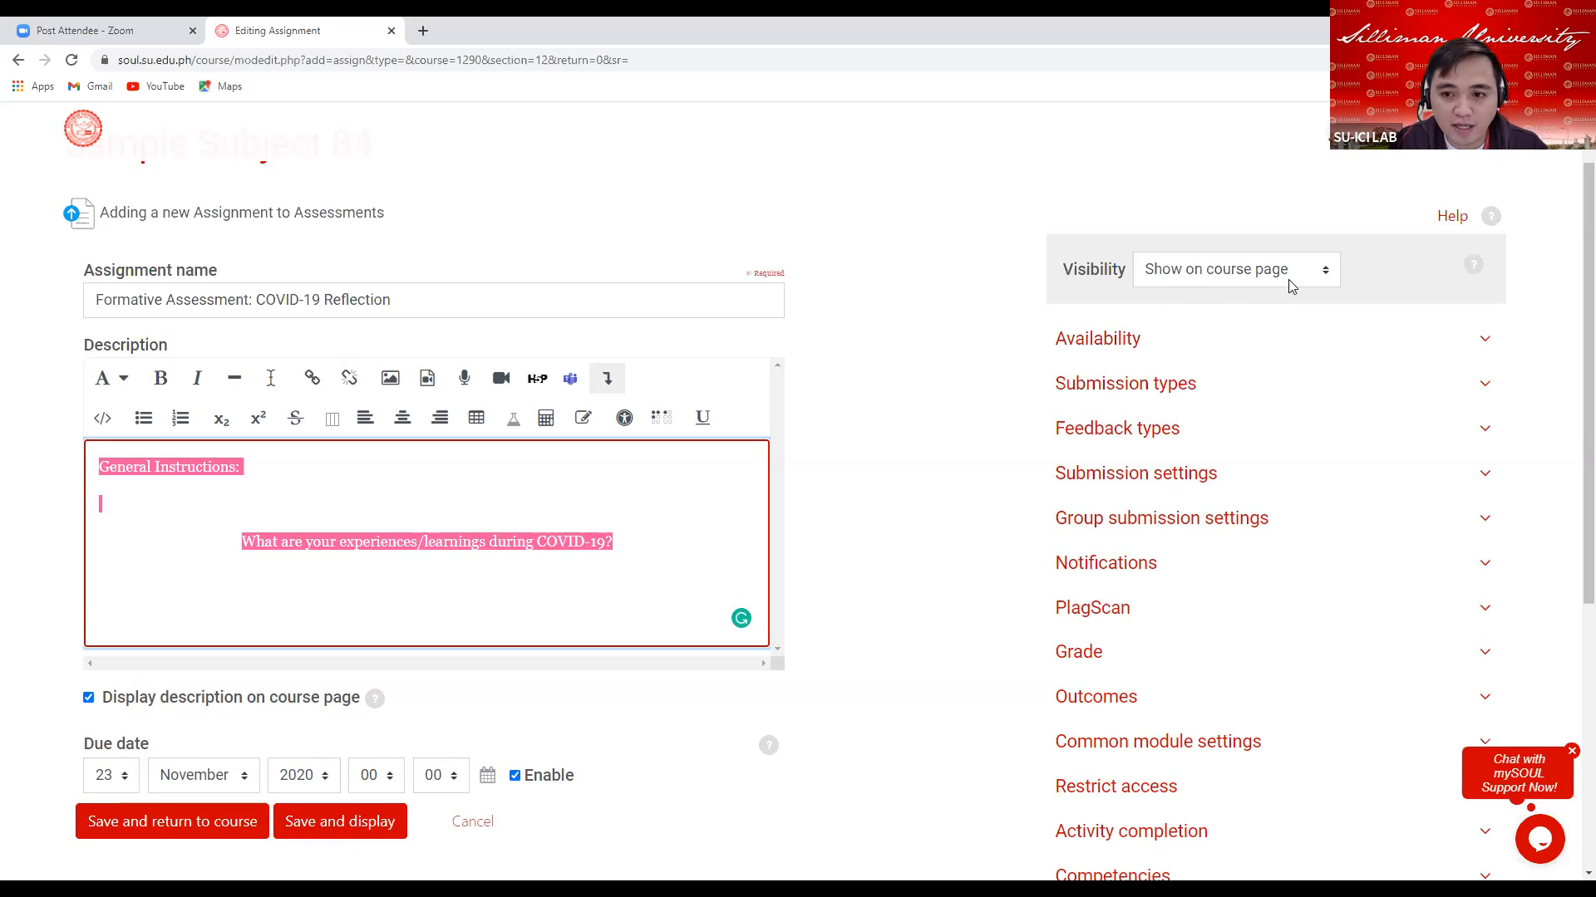
pyautogui.click(954, 357)
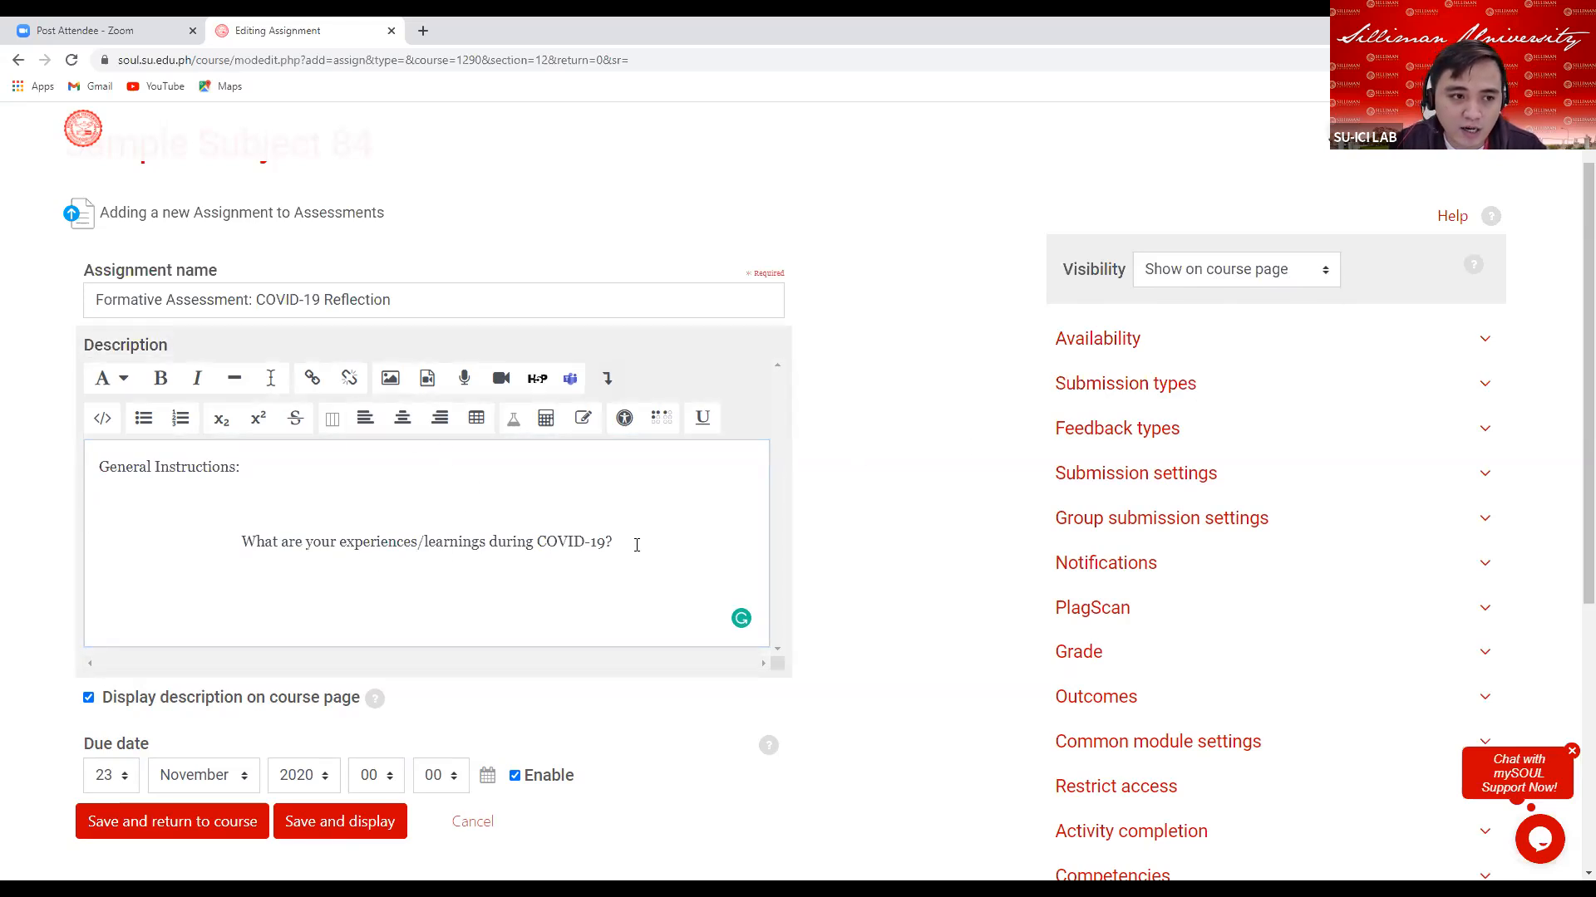
# Set the assignment's visibility to "Hide from students"
pyautogui.click(1325, 270)
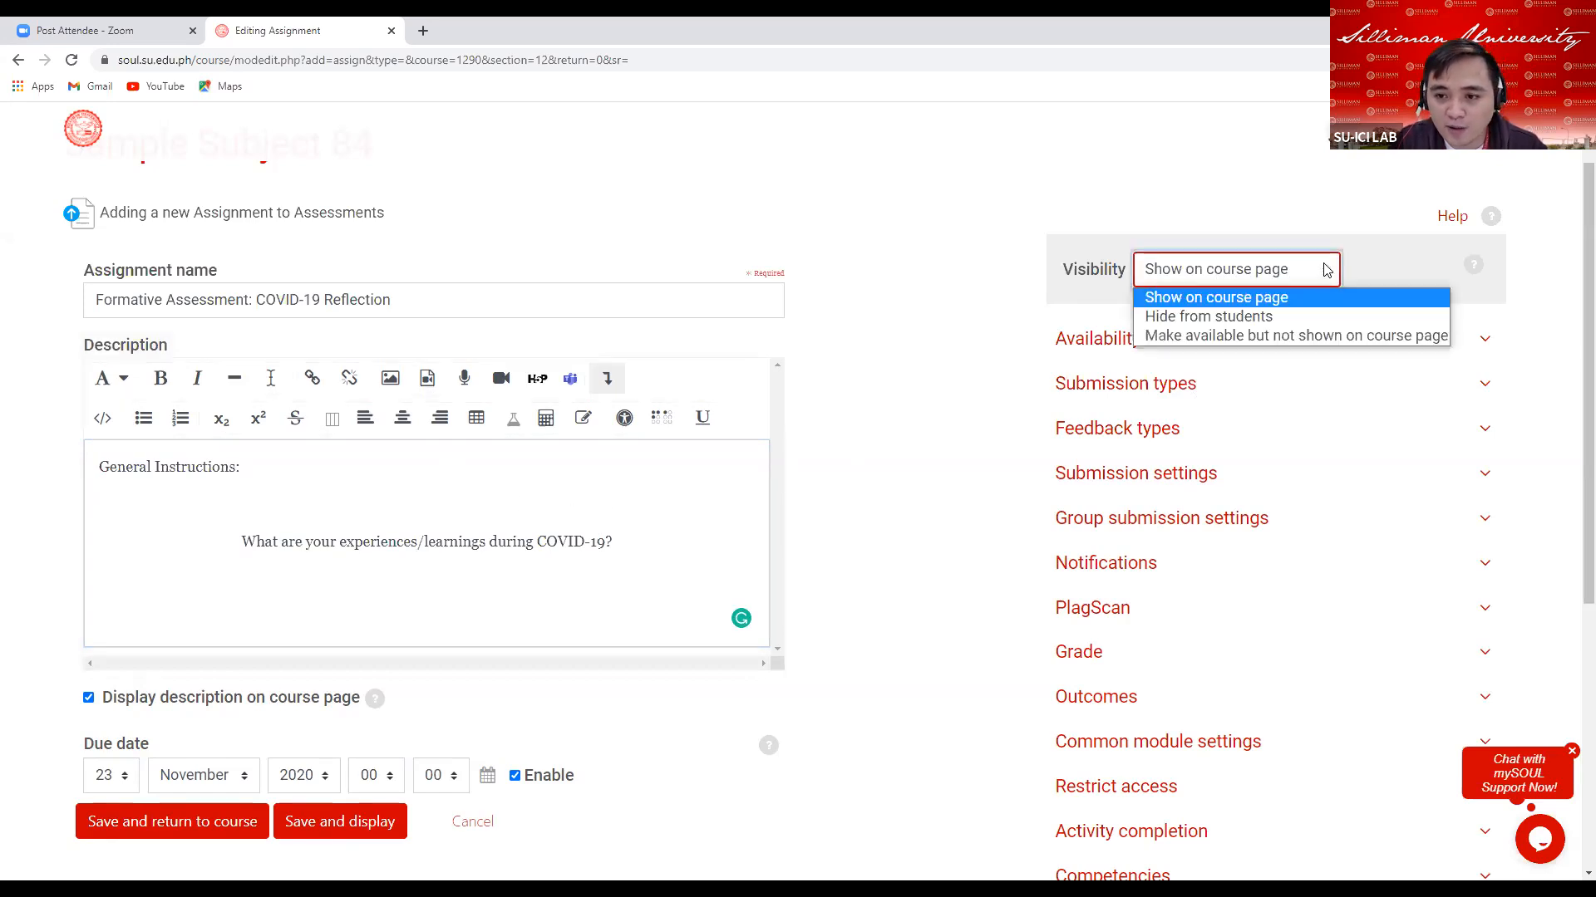
pyautogui.click(1221, 319)
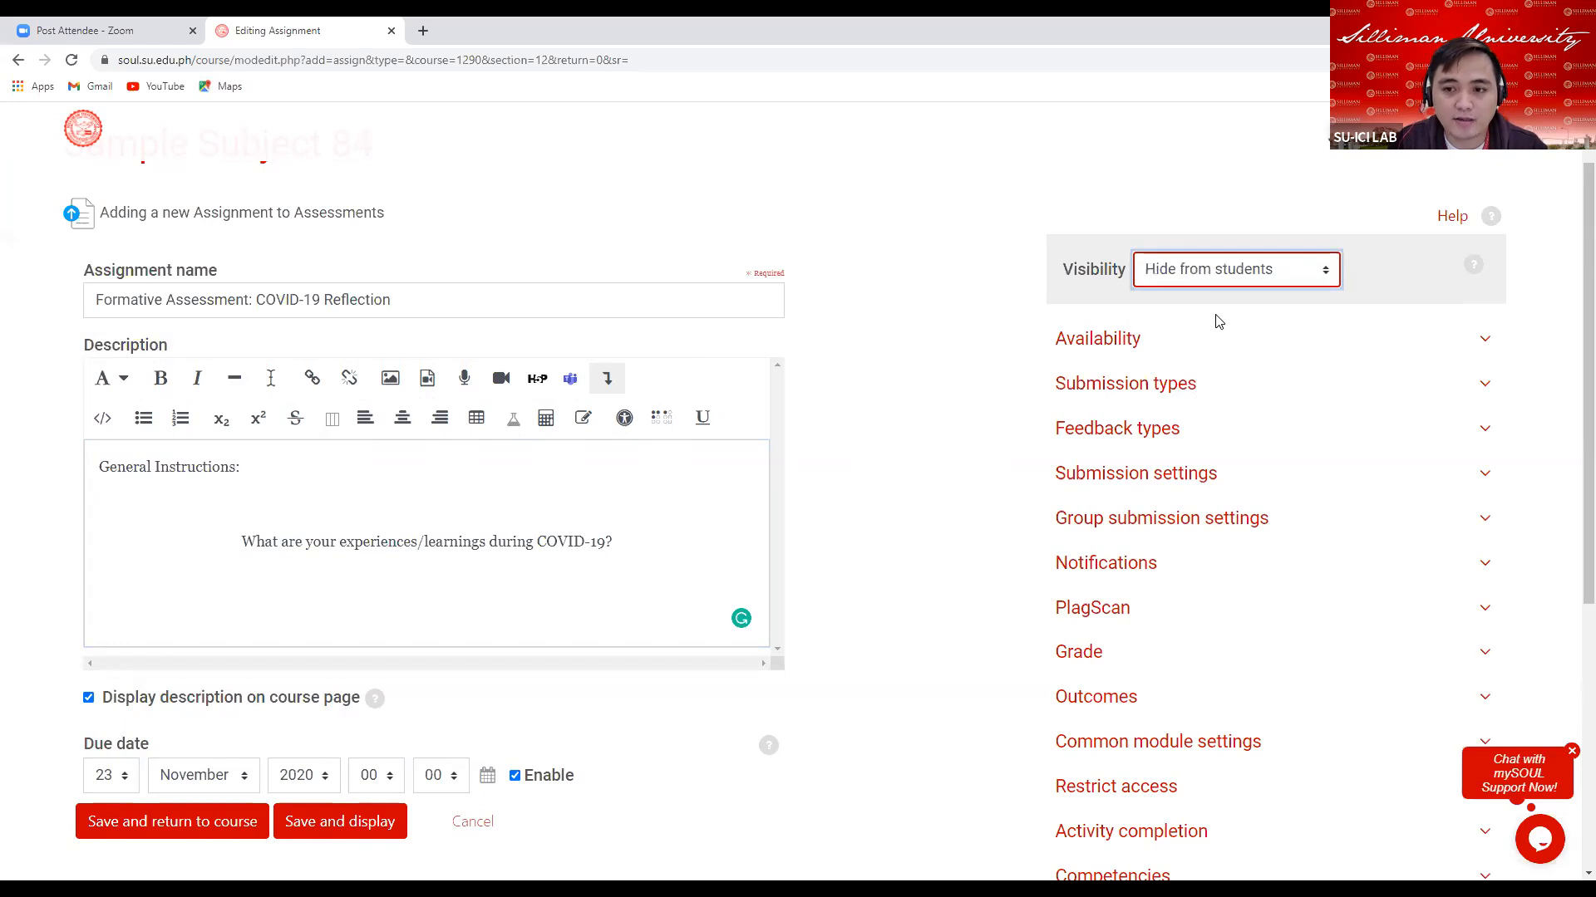
pyautogui.click(437, 492)
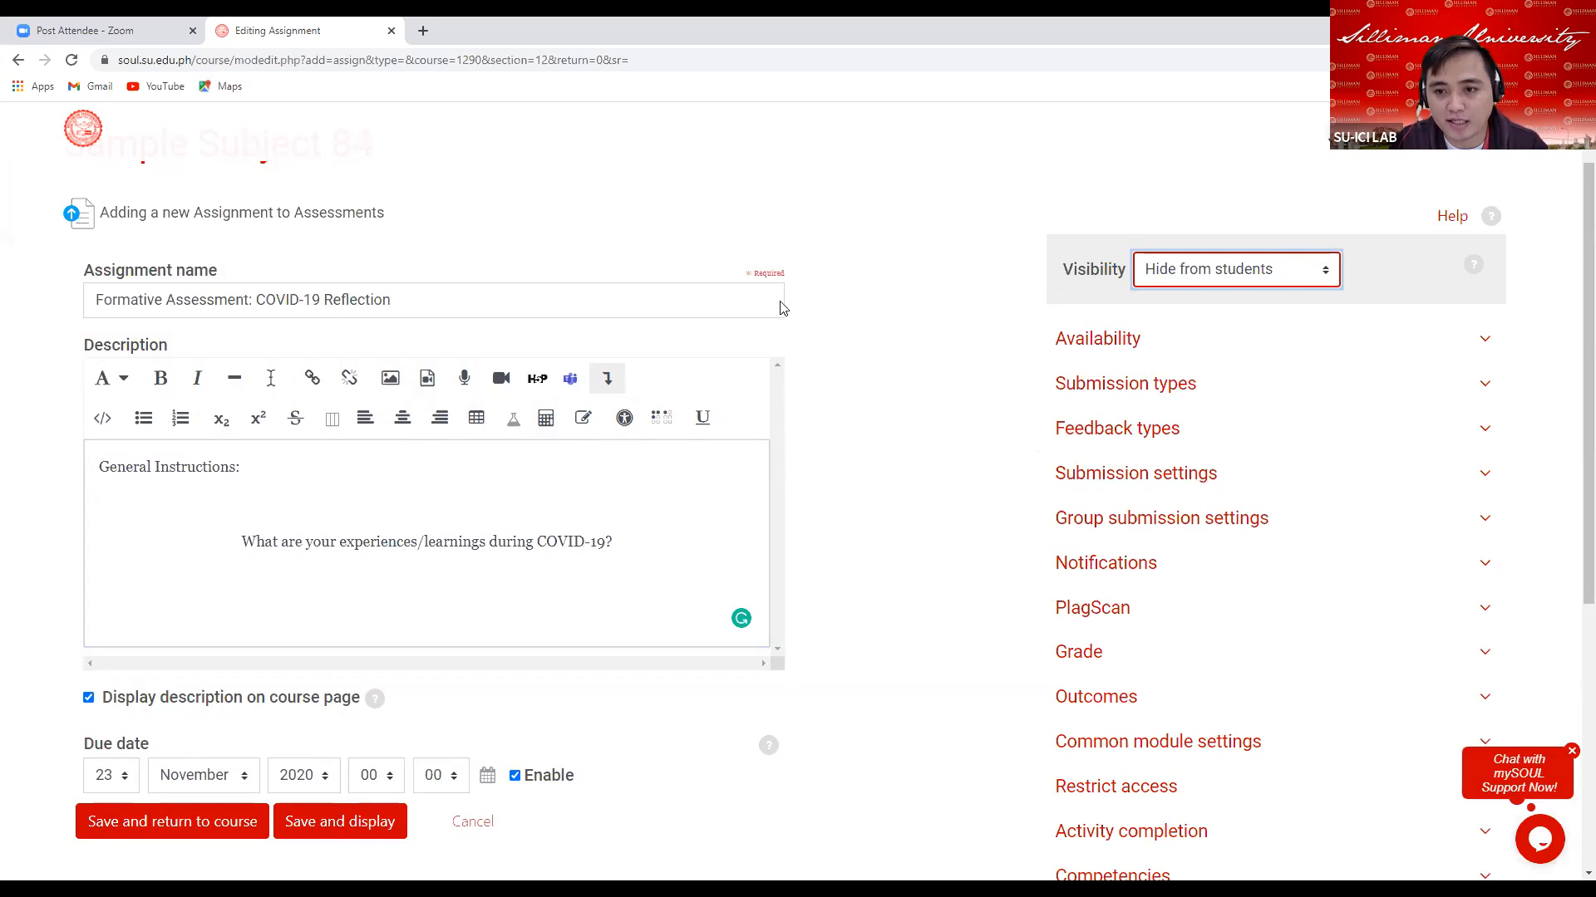
# Disable the "Remind me to grade by" date in the assignment's Availability settings
pyautogui.click(1127, 340)
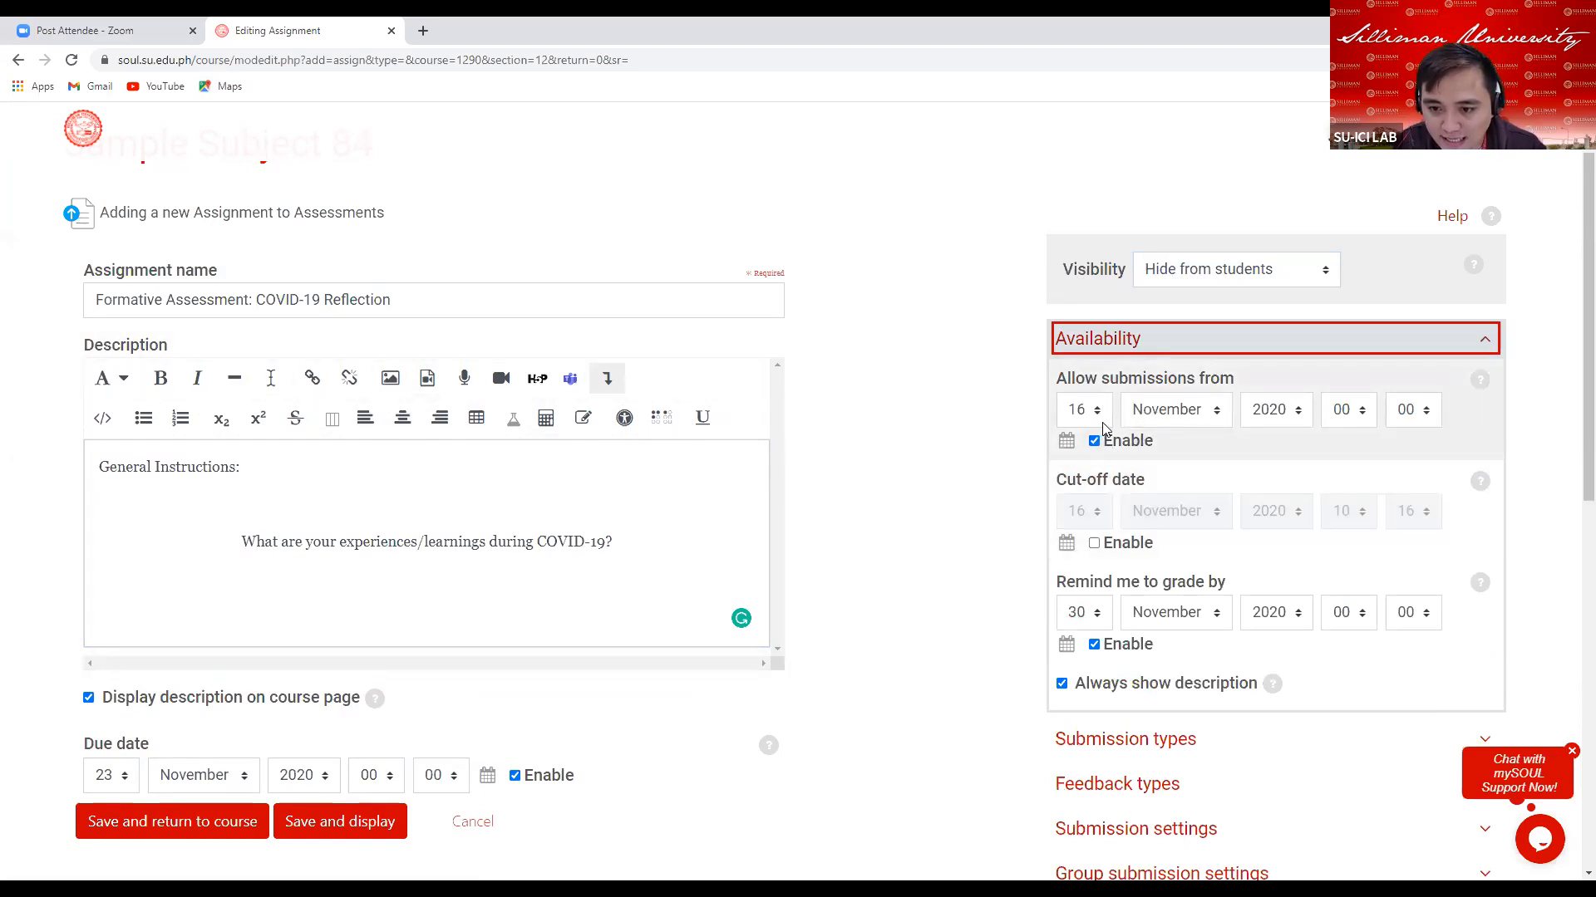
pyautogui.scroll(-2, 1142, 455)
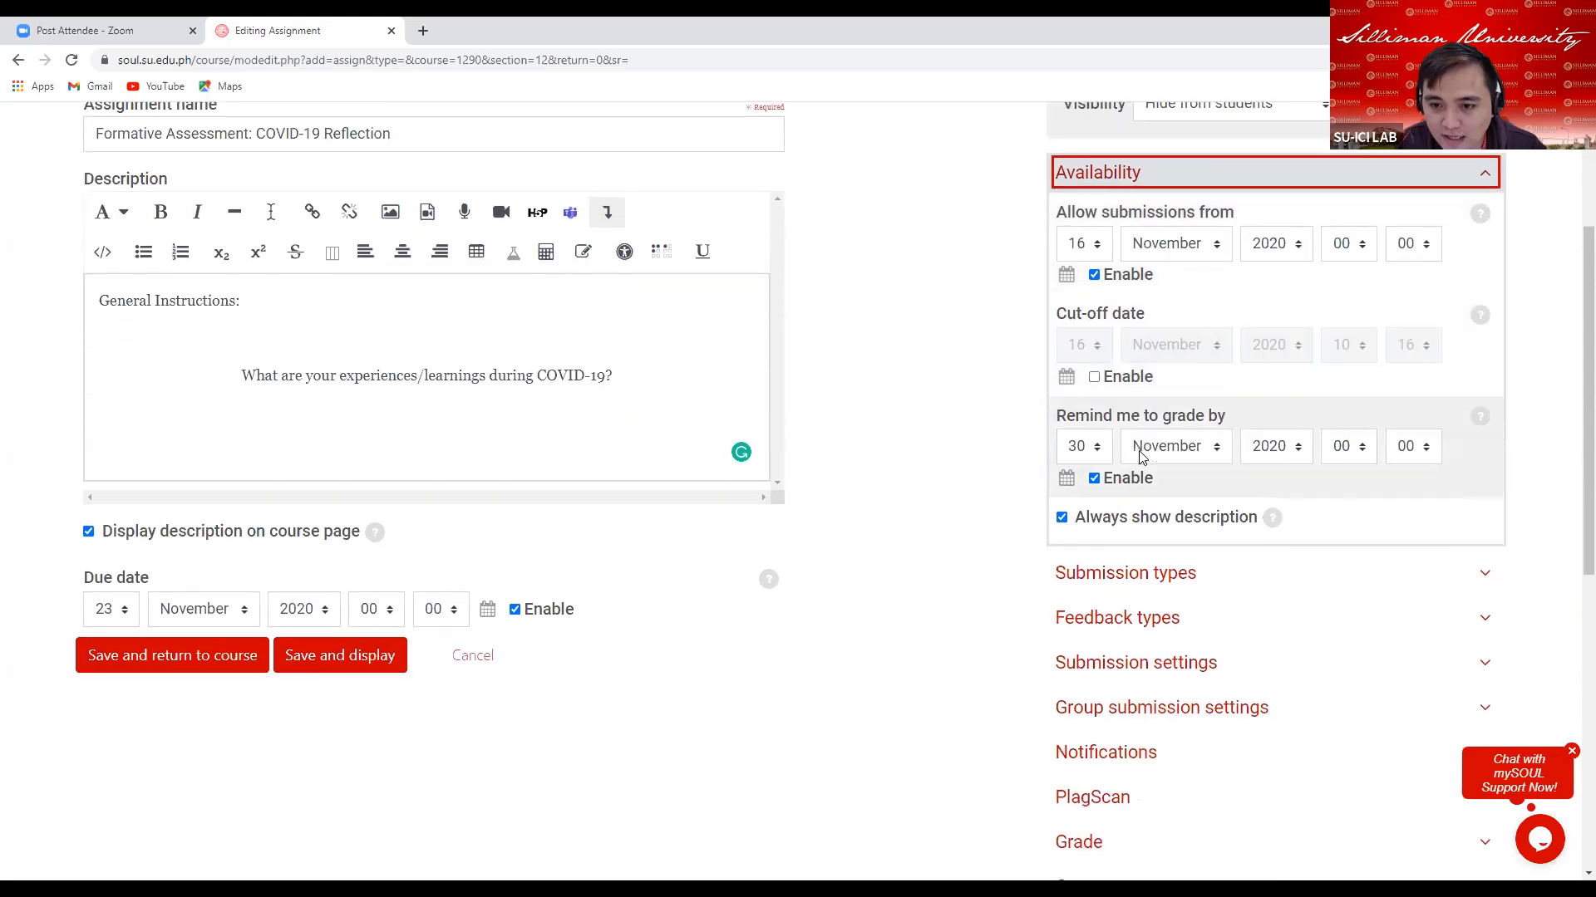
pyautogui.click(1093, 479)
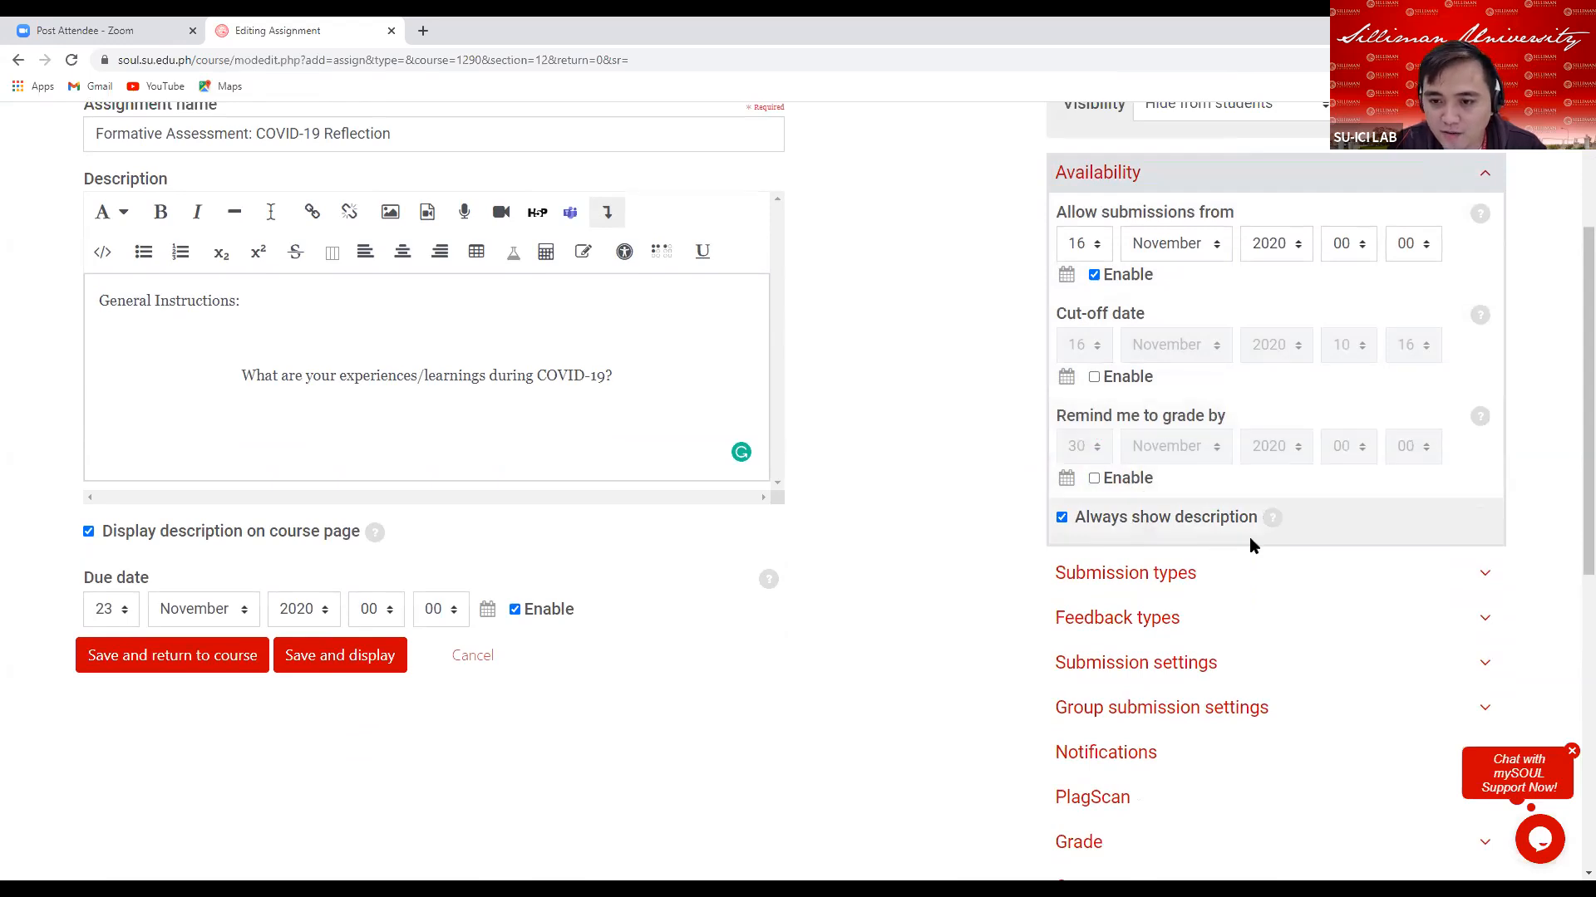
pyautogui.scroll(1, 1279, 529)
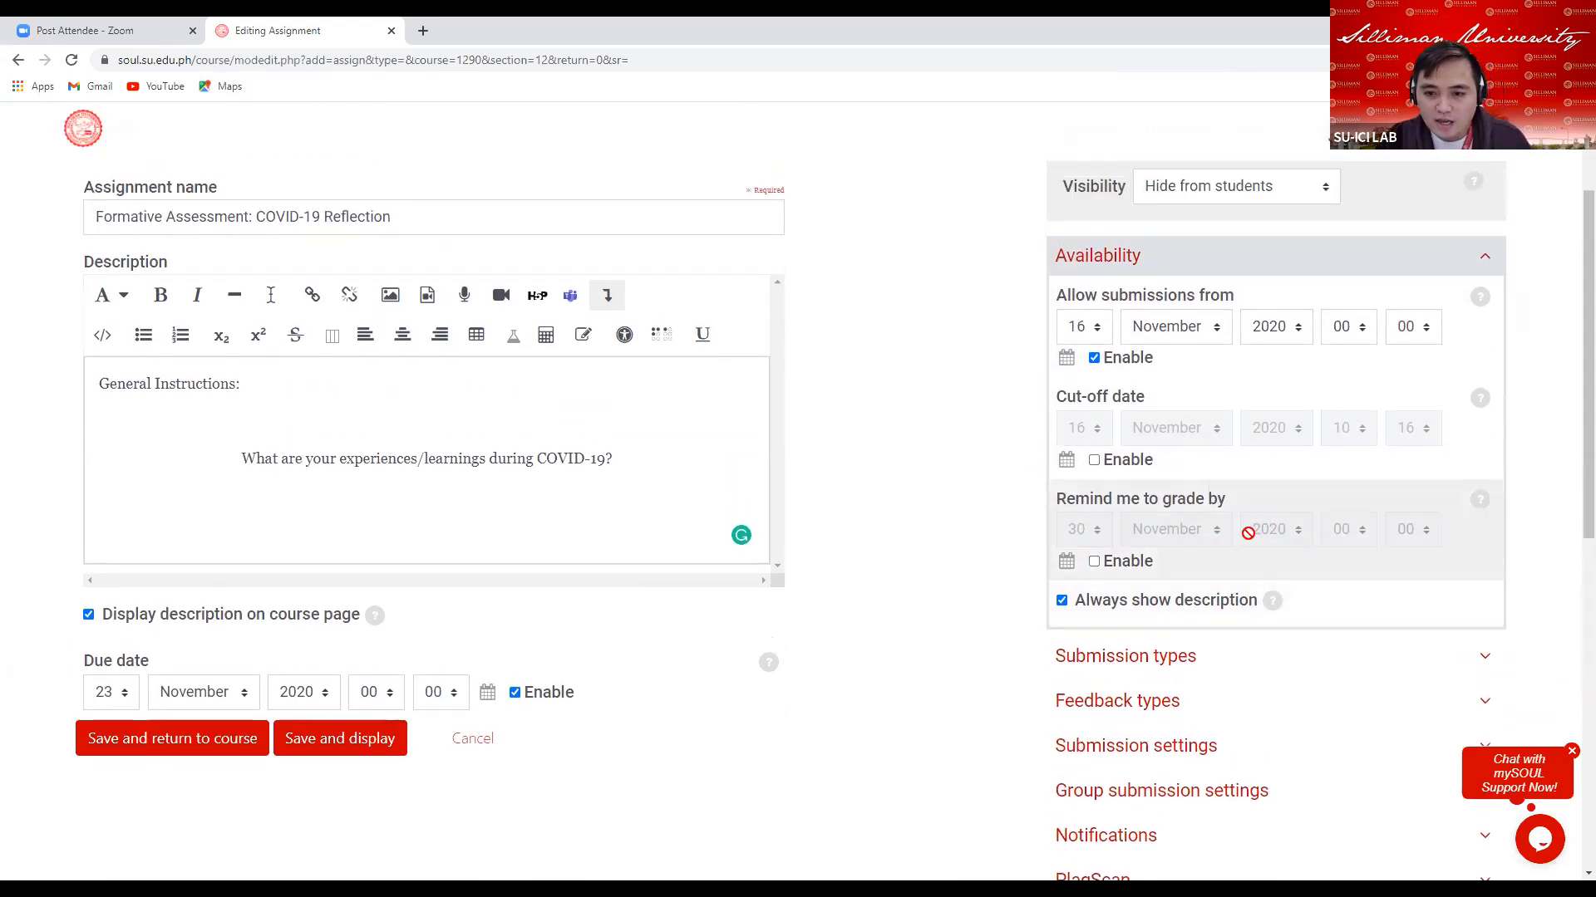
pyautogui.scroll(-1, 1230, 581)
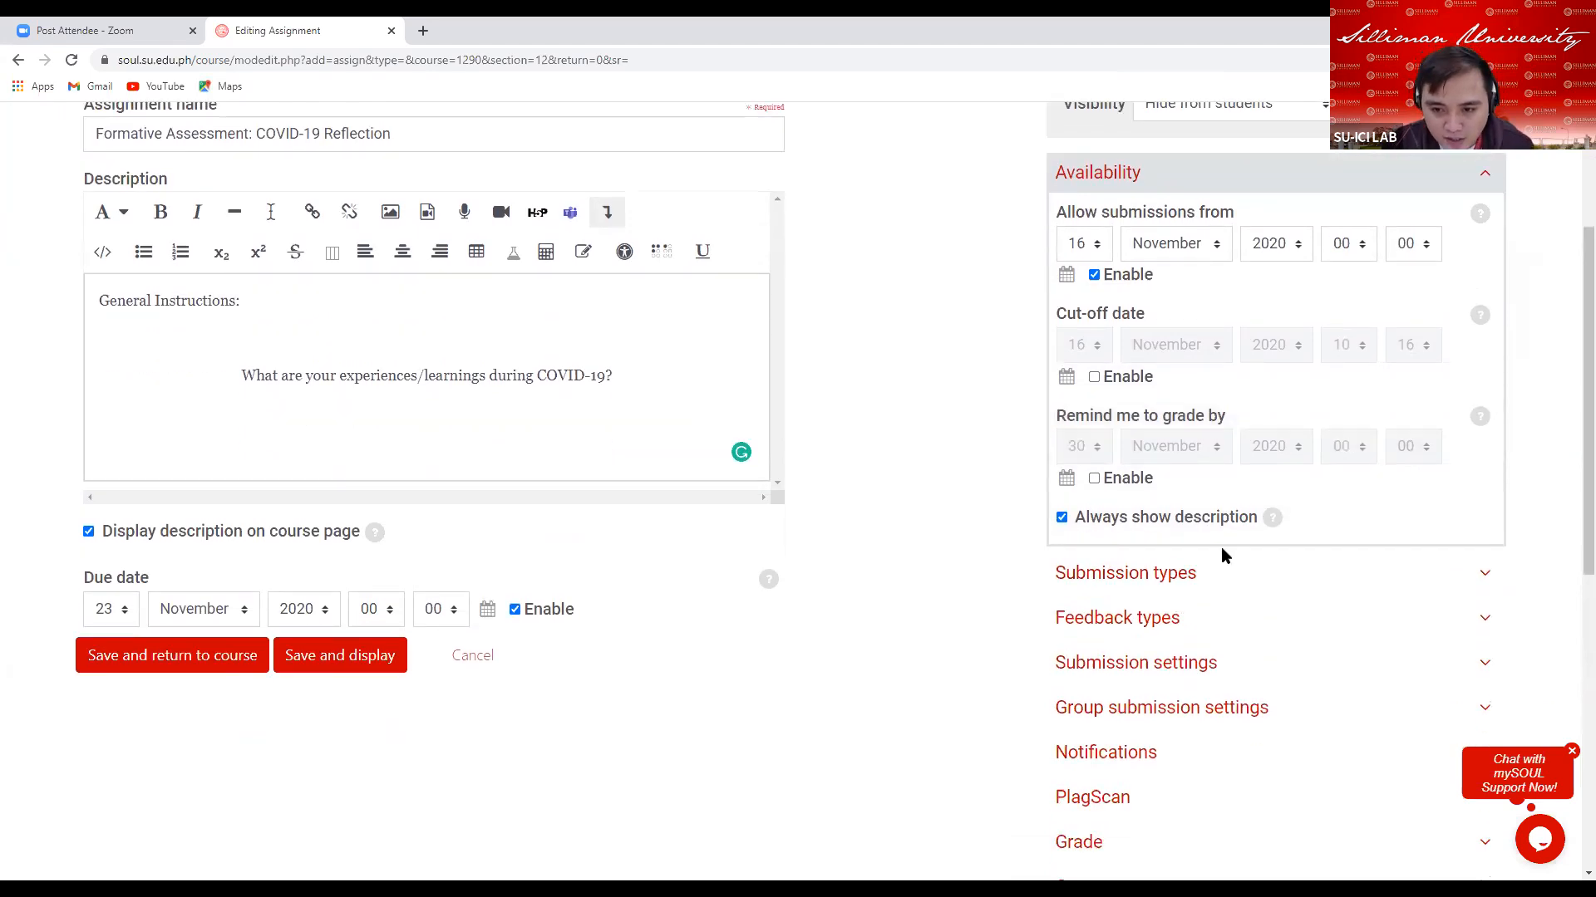
# Change the assignment's submission types so that only Online text is accepted, with File submissions disabled
pyautogui.click(1170, 572)
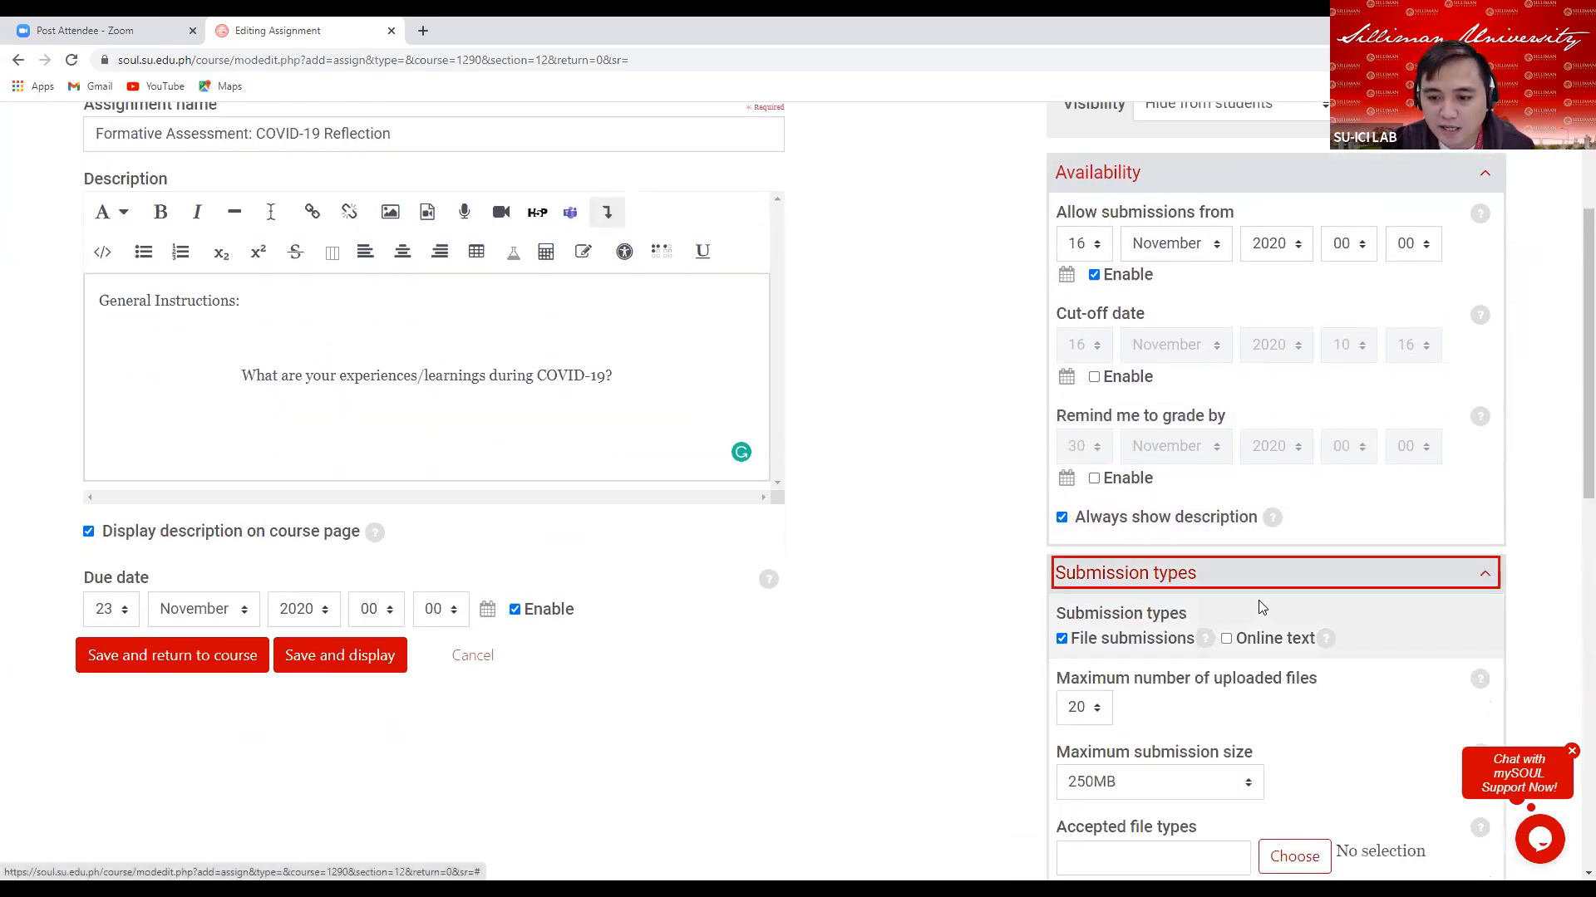
pyautogui.scroll(-2, 1257, 605)
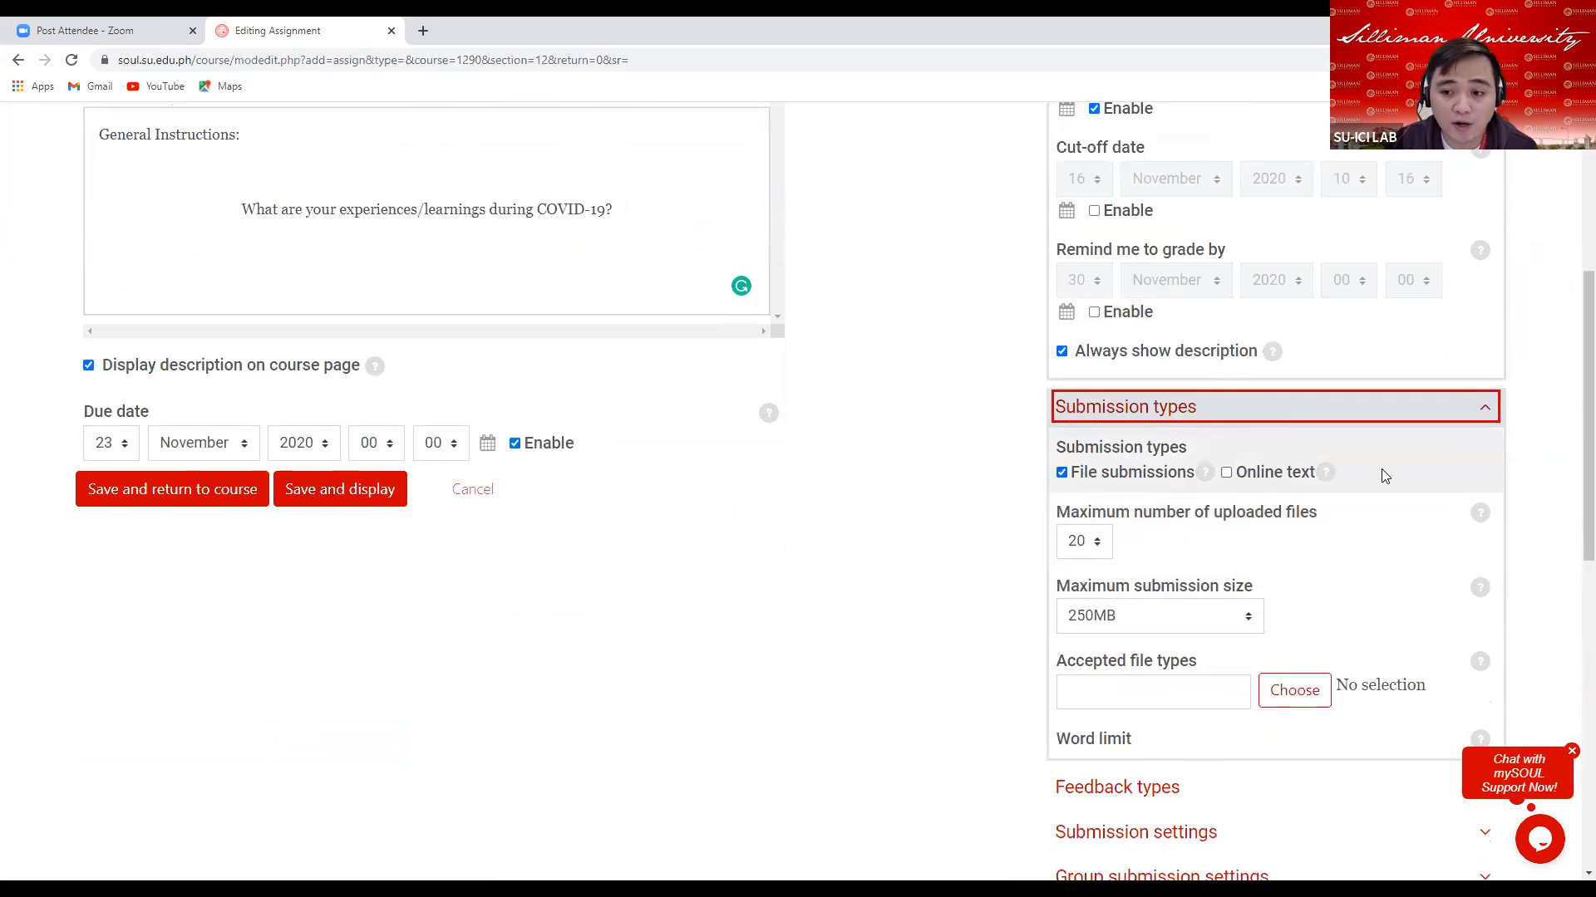
pyautogui.click(1062, 473)
pyautogui.click(1226, 473)
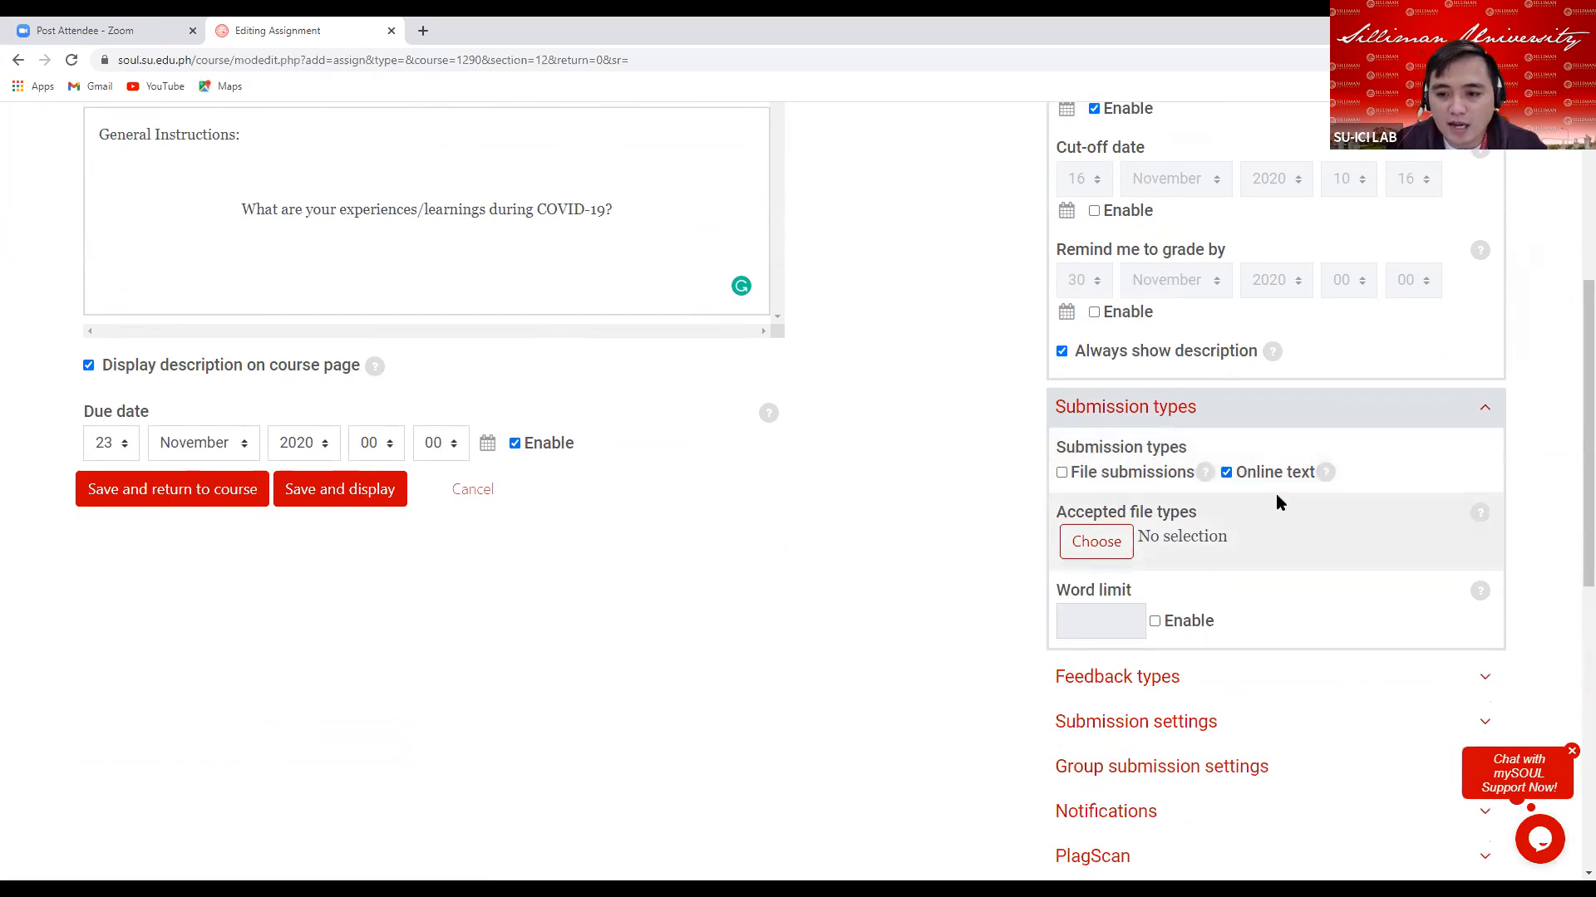
# Set "Require students to click the submit button" to Yes in the Submission settings
pyautogui.scroll(-1, 1275, 494)
pyautogui.scroll(-2, 1263, 450)
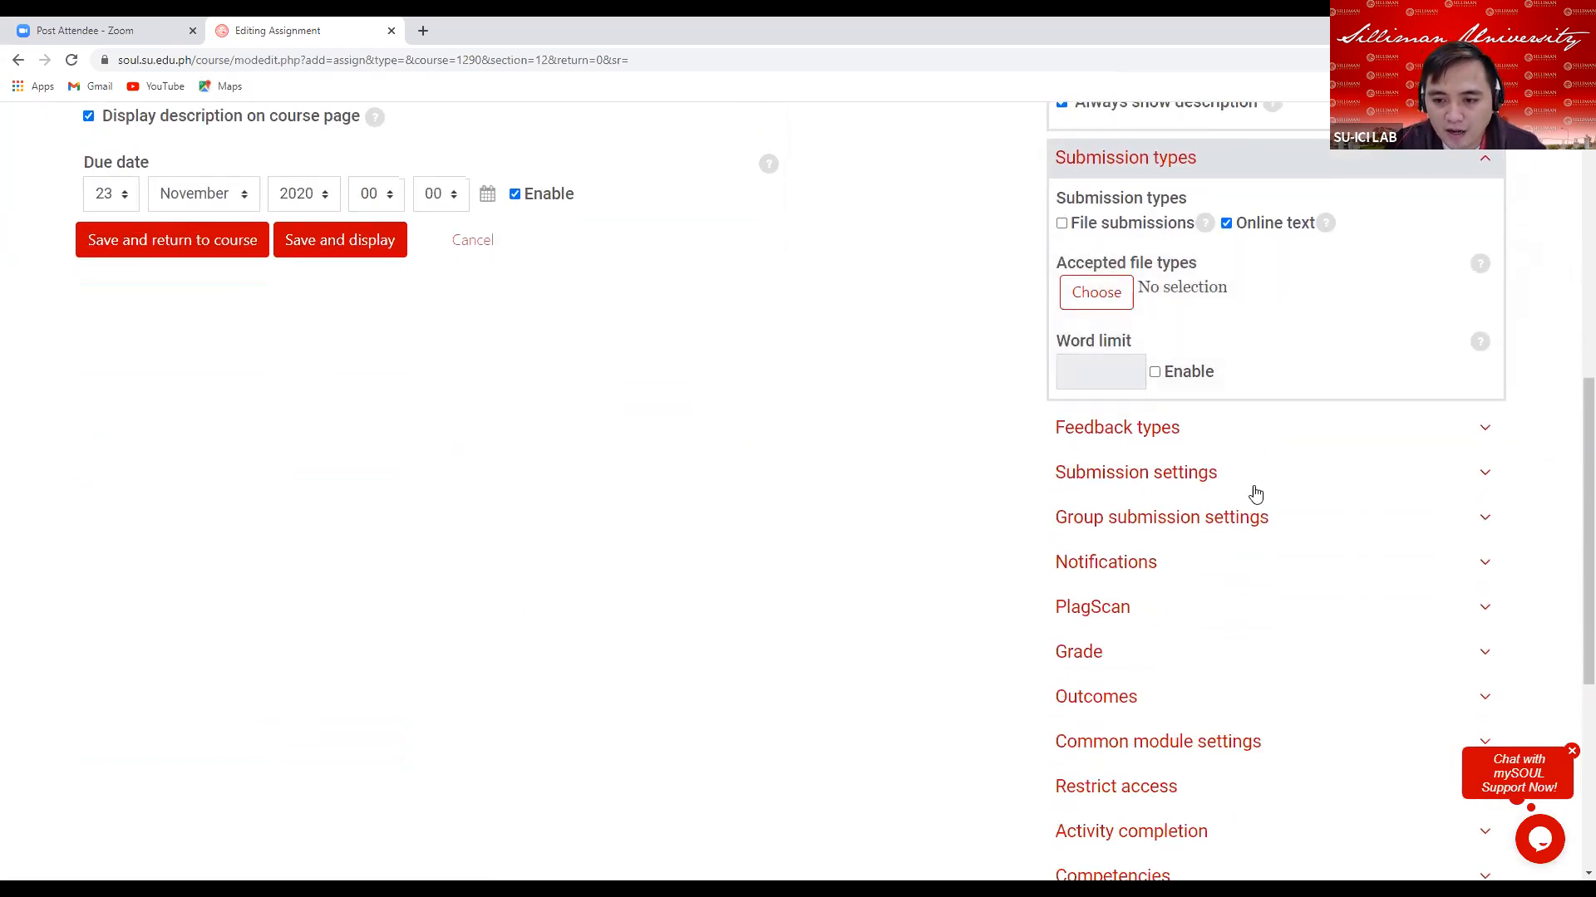
pyautogui.click(1140, 473)
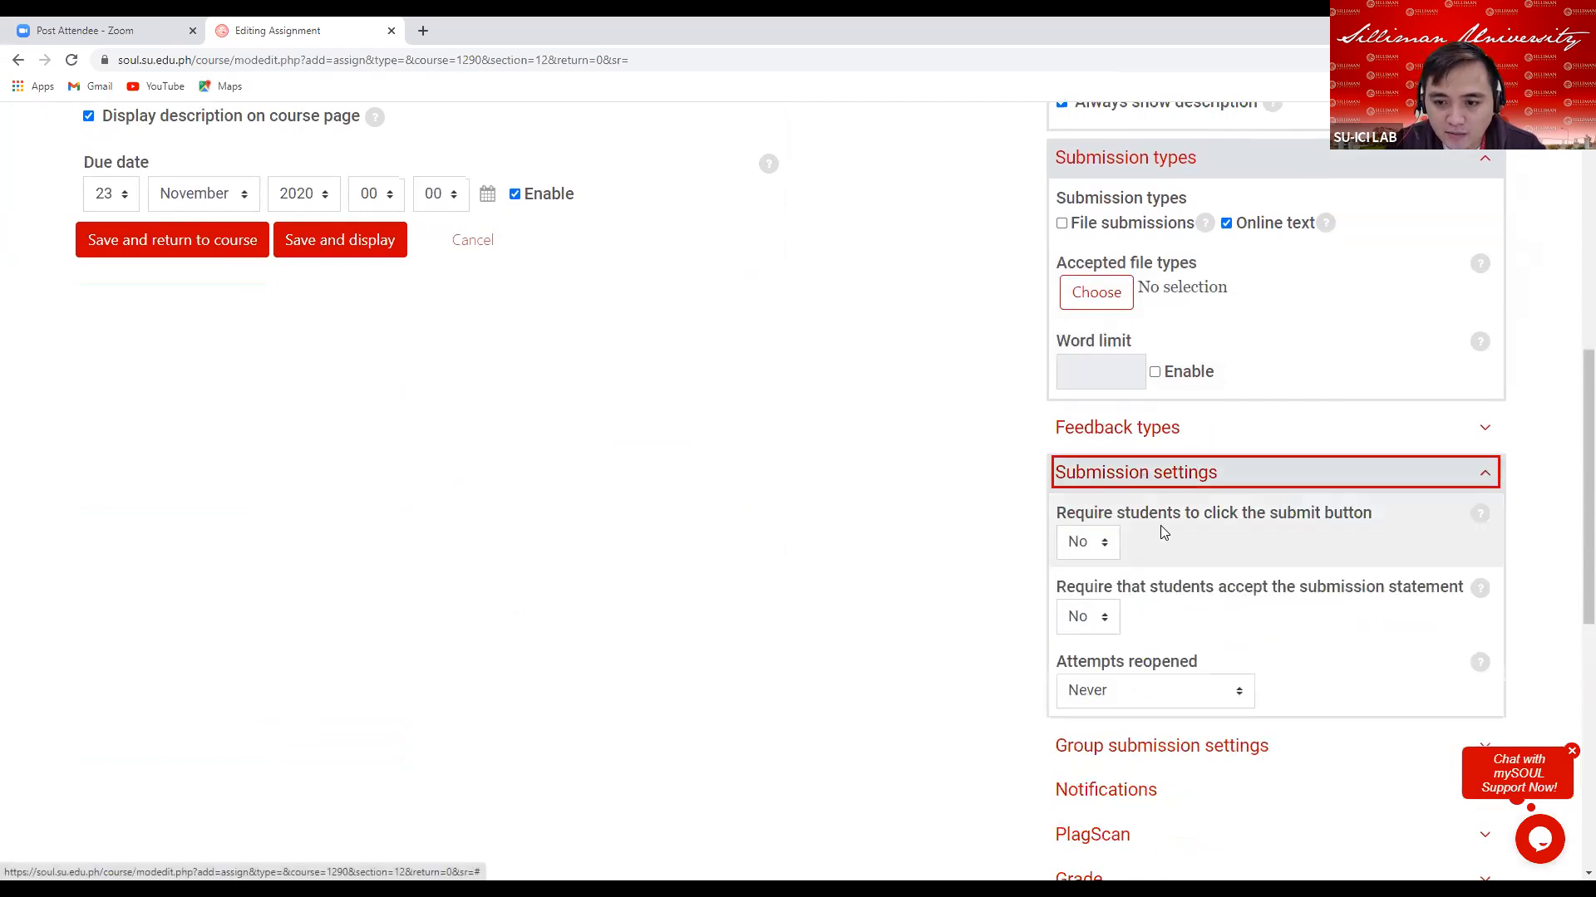
pyautogui.scroll(-1, 1161, 526)
pyautogui.scroll(-1, 1146, 461)
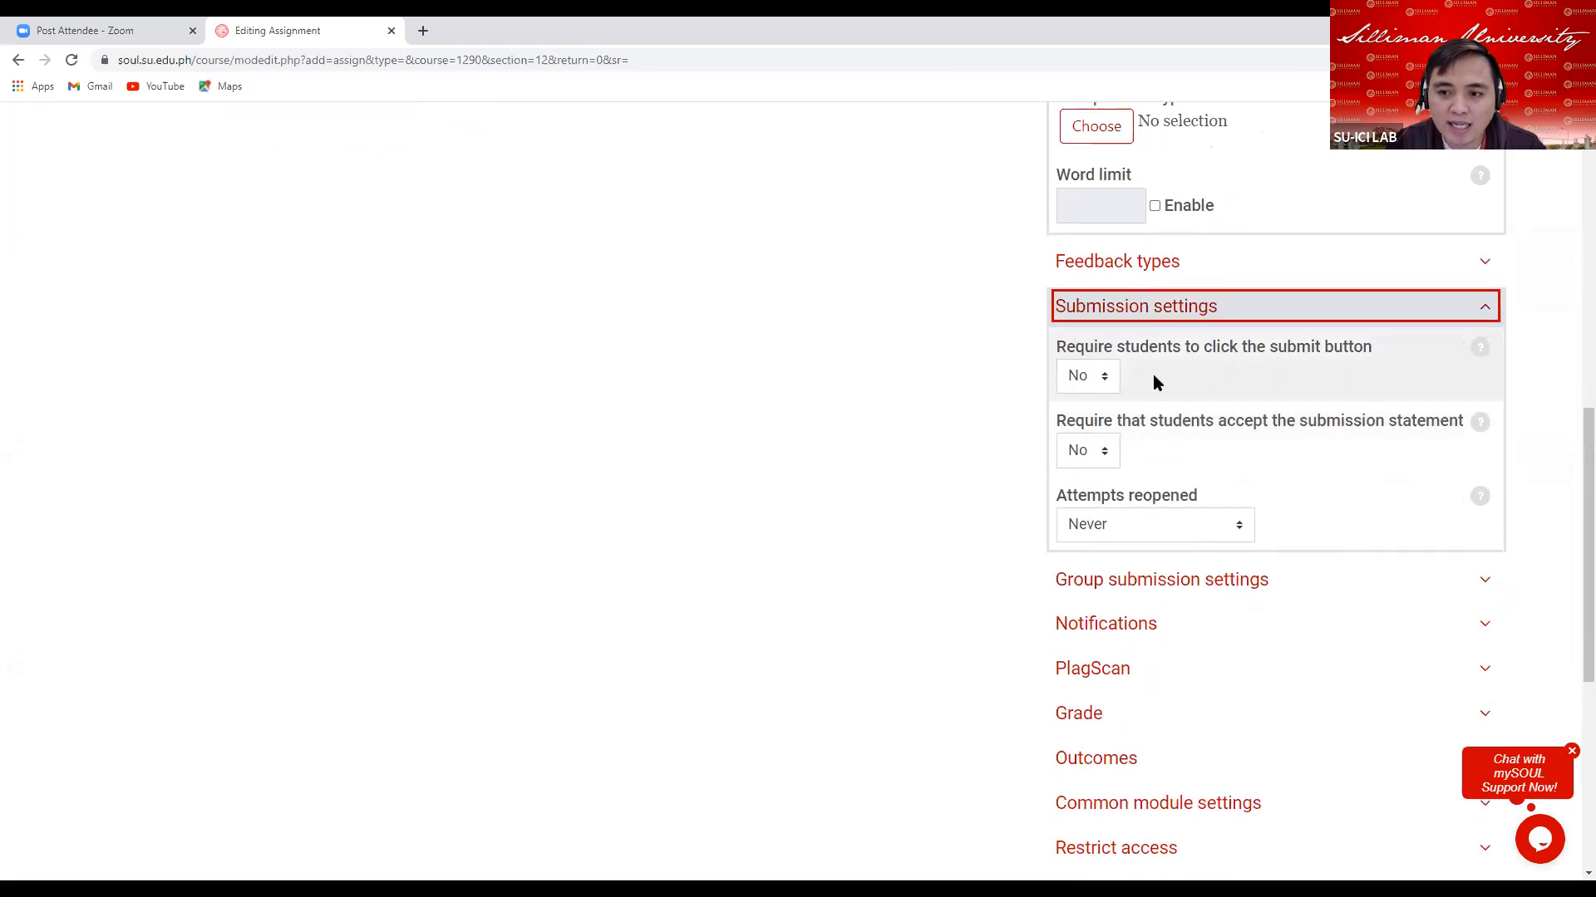
pyautogui.click(1116, 388)
pyautogui.click(1092, 427)
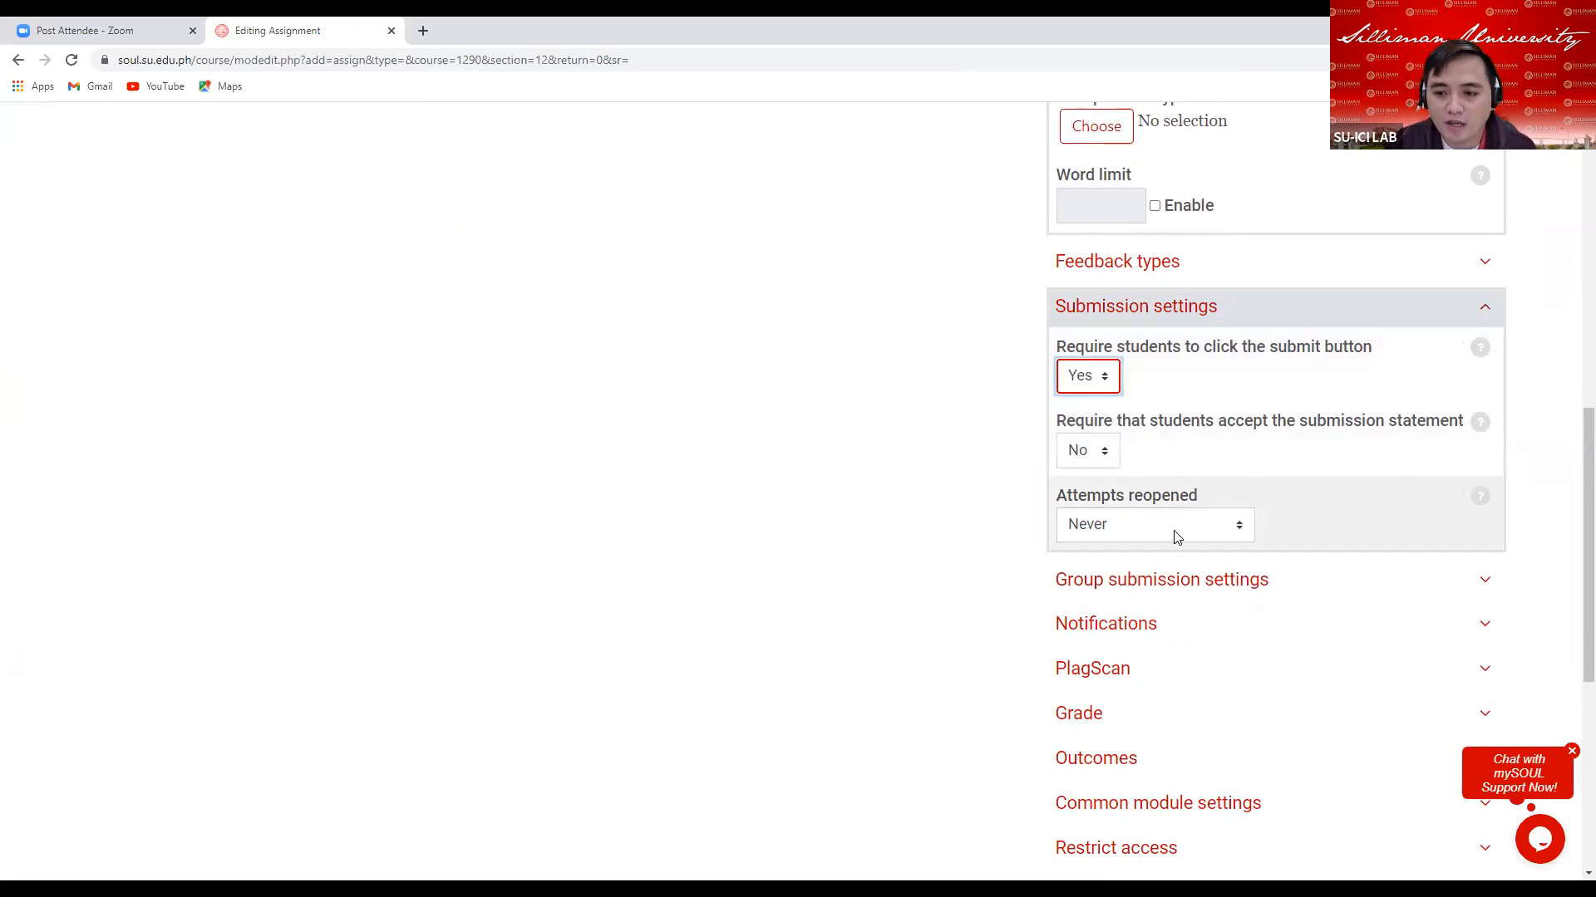
# Assign the assignment to the grade category "1st Qtr. Formative Assessments" in the Grade settings
pyautogui.scroll(-2, 1155, 536)
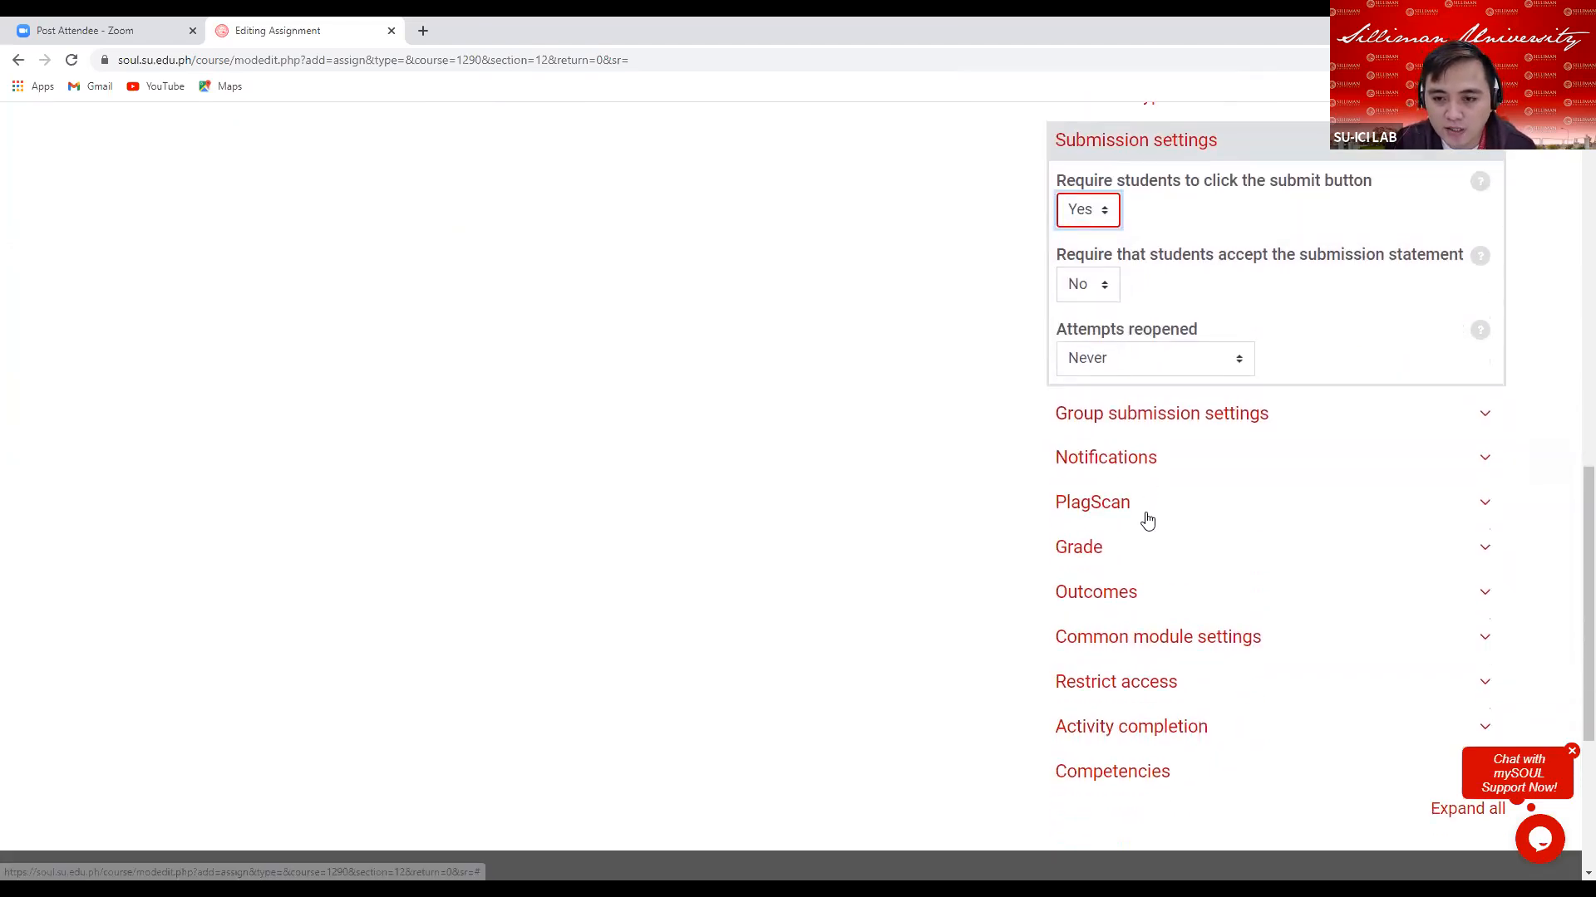
pyautogui.scroll(-2, 1147, 520)
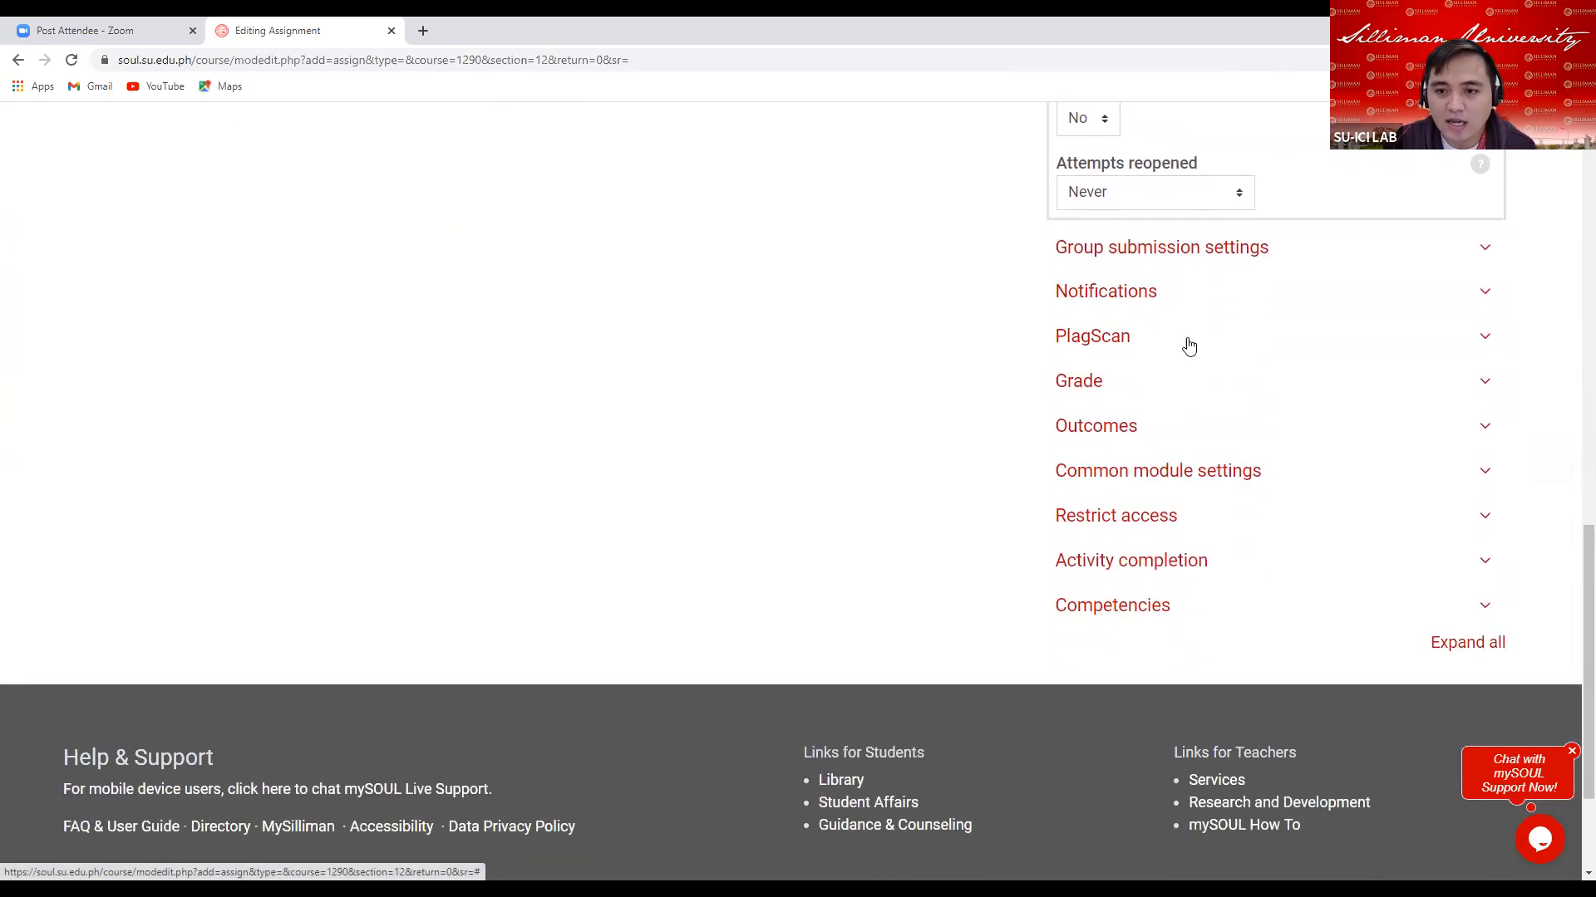
pyautogui.click(1082, 385)
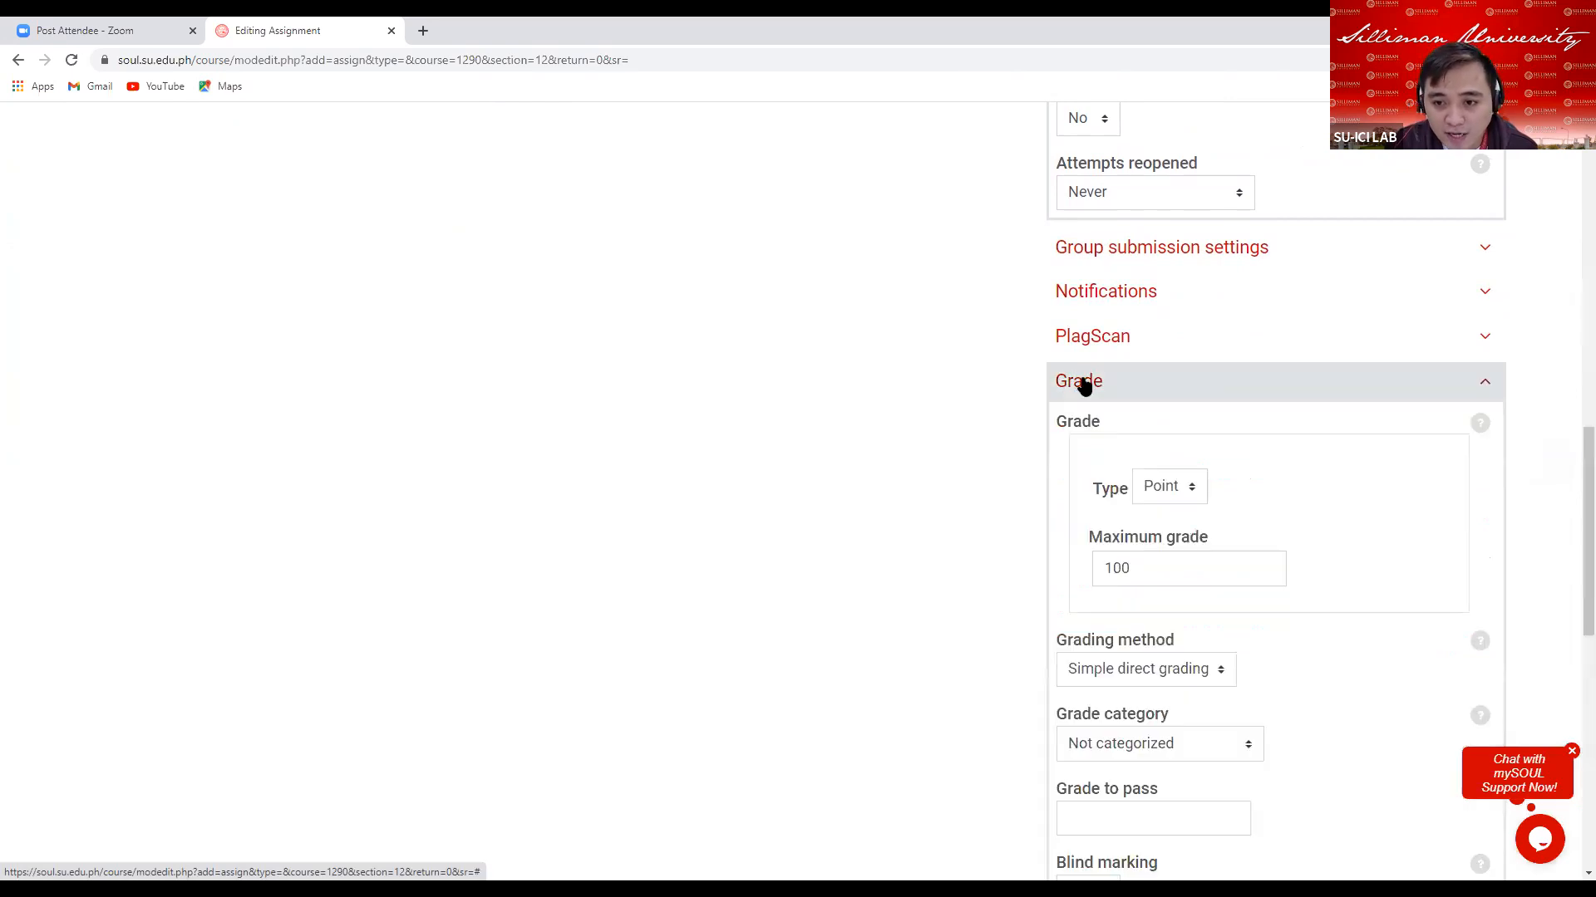
pyautogui.scroll(-3, 1299, 478)
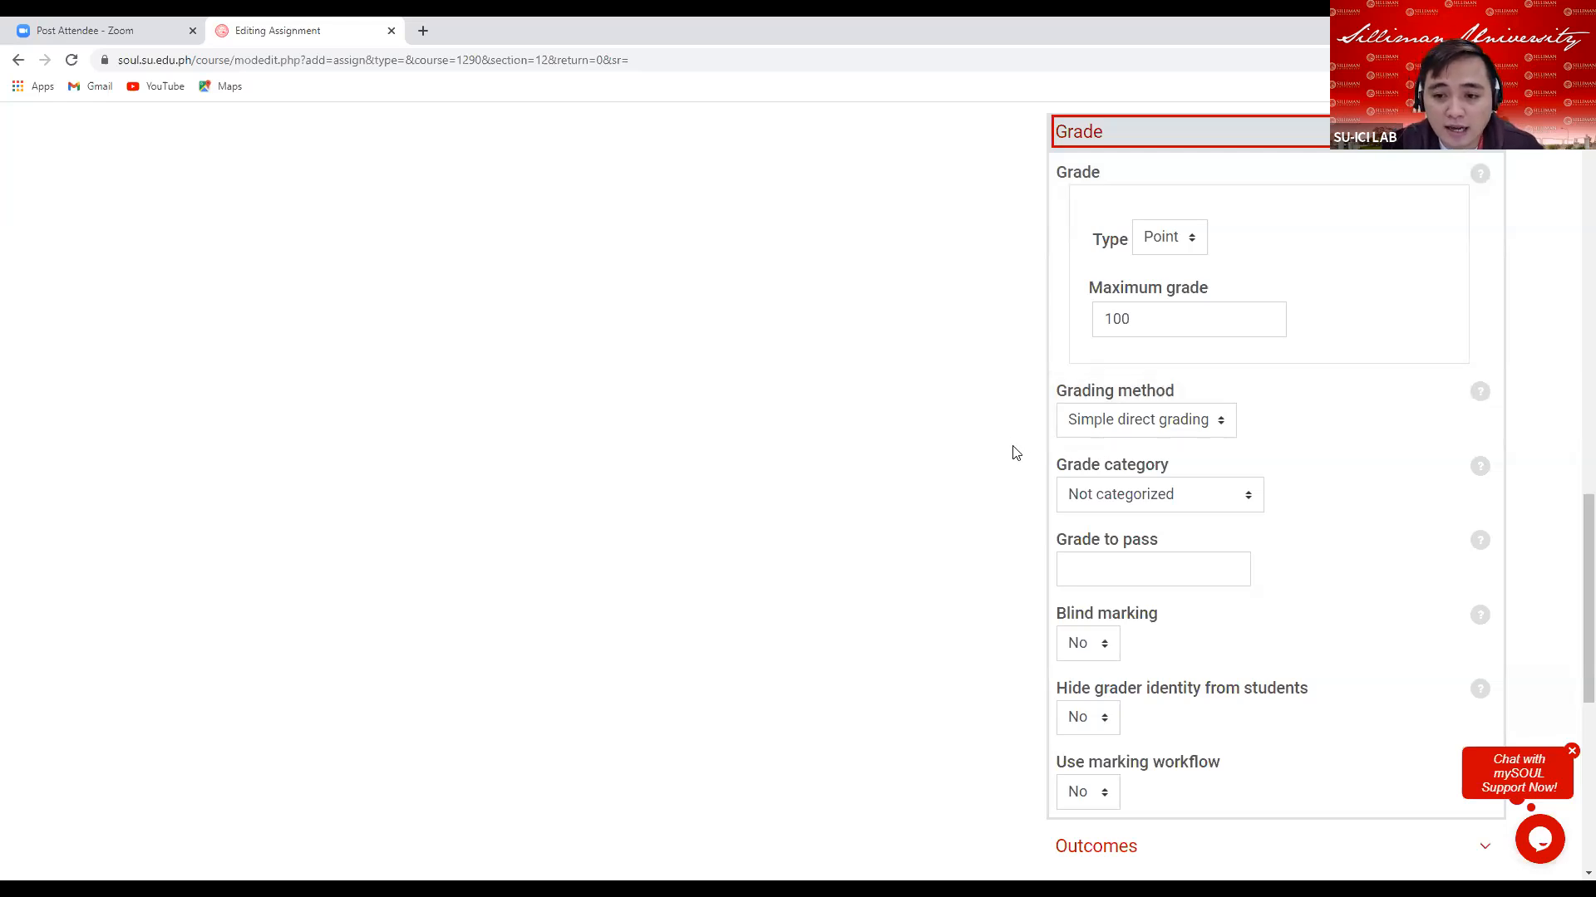
pyautogui.click(1251, 500)
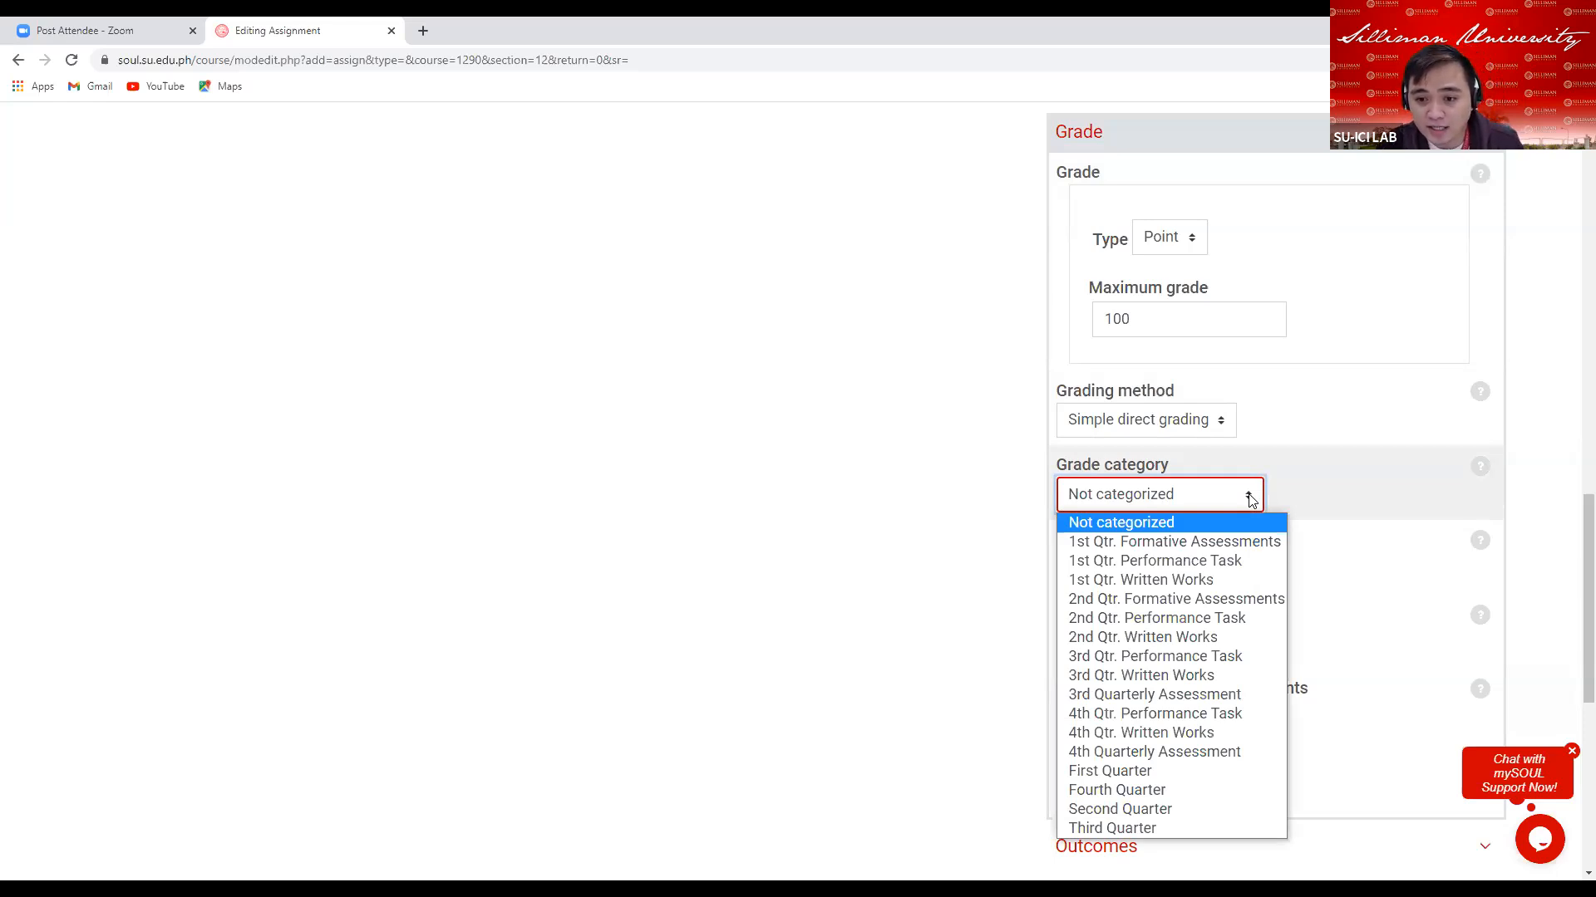
pyautogui.click(1228, 547)
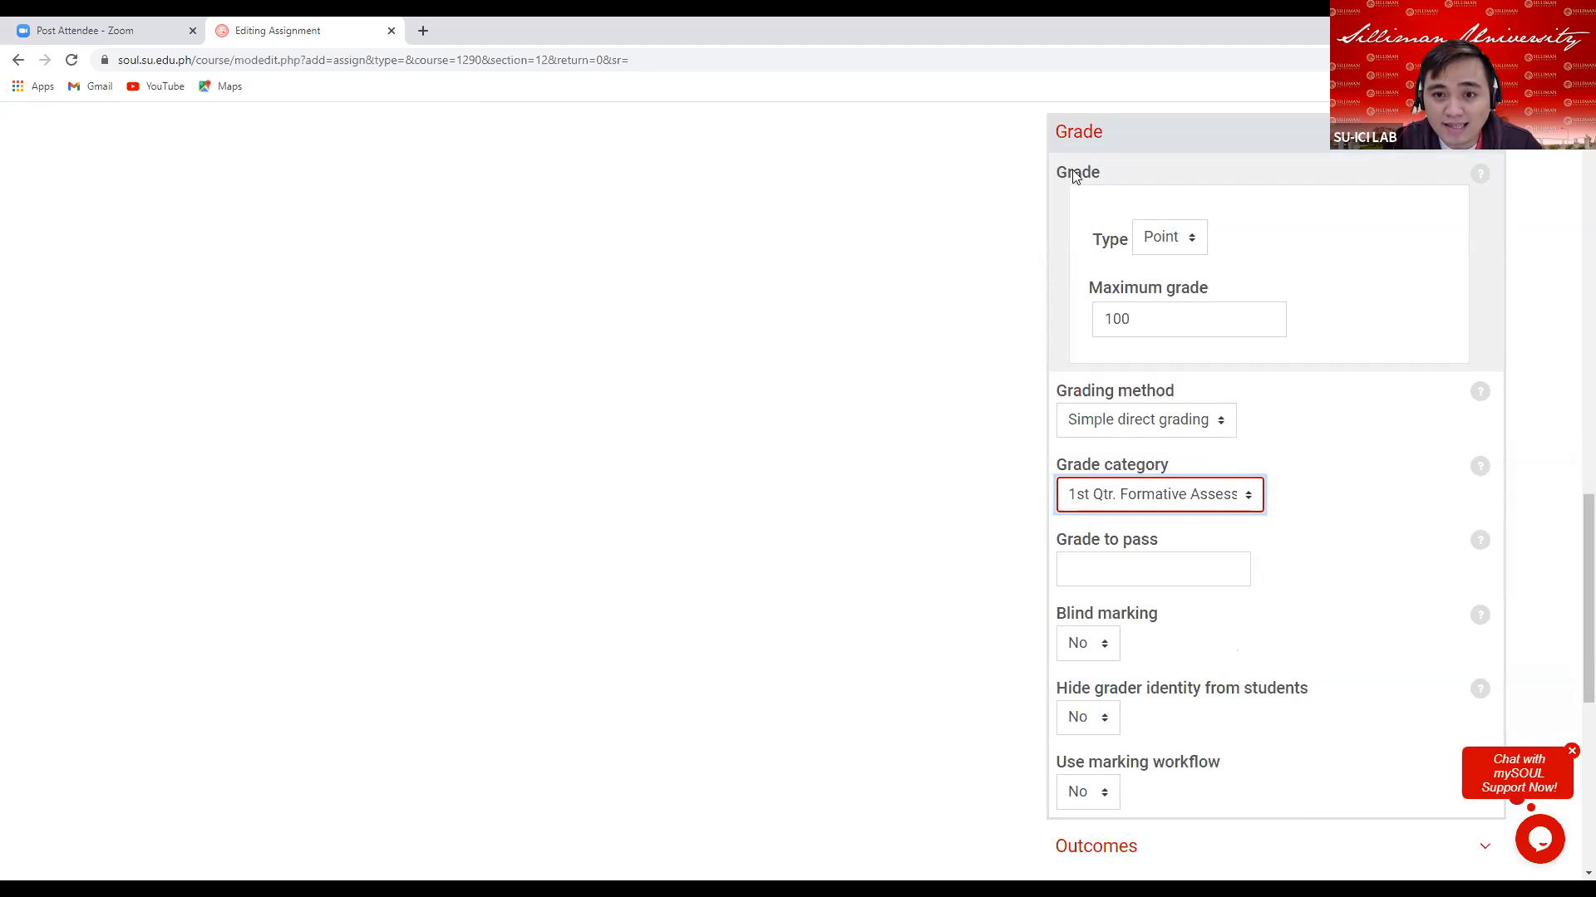
# Set the assignment's grade type to None
pyautogui.click(1149, 318)
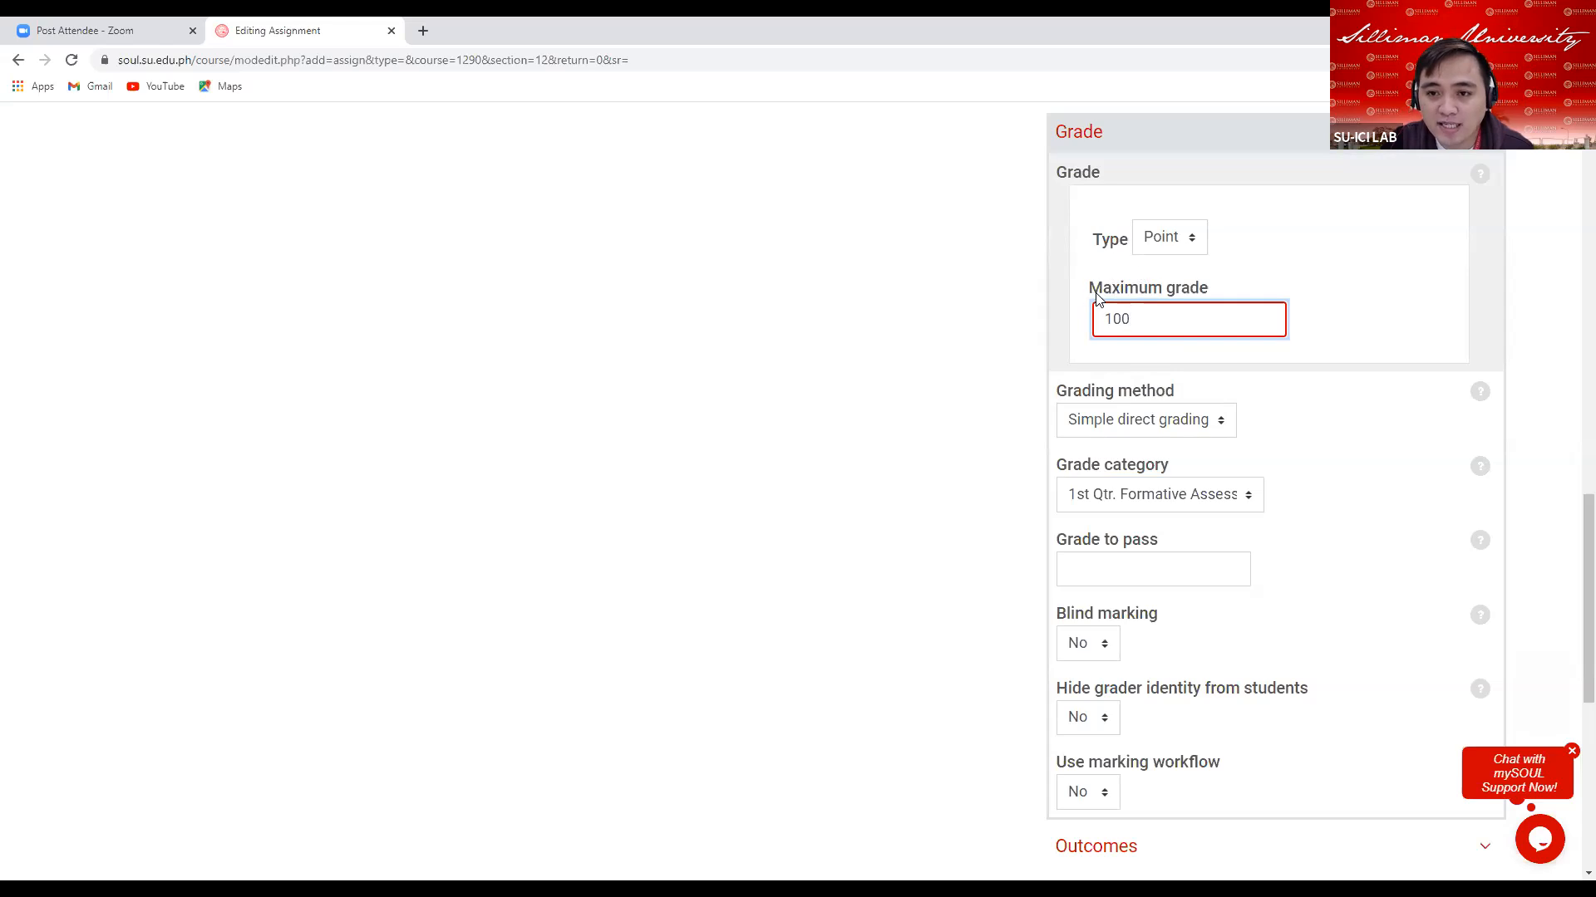
pyautogui.click(1204, 236)
pyautogui.click(1160, 266)
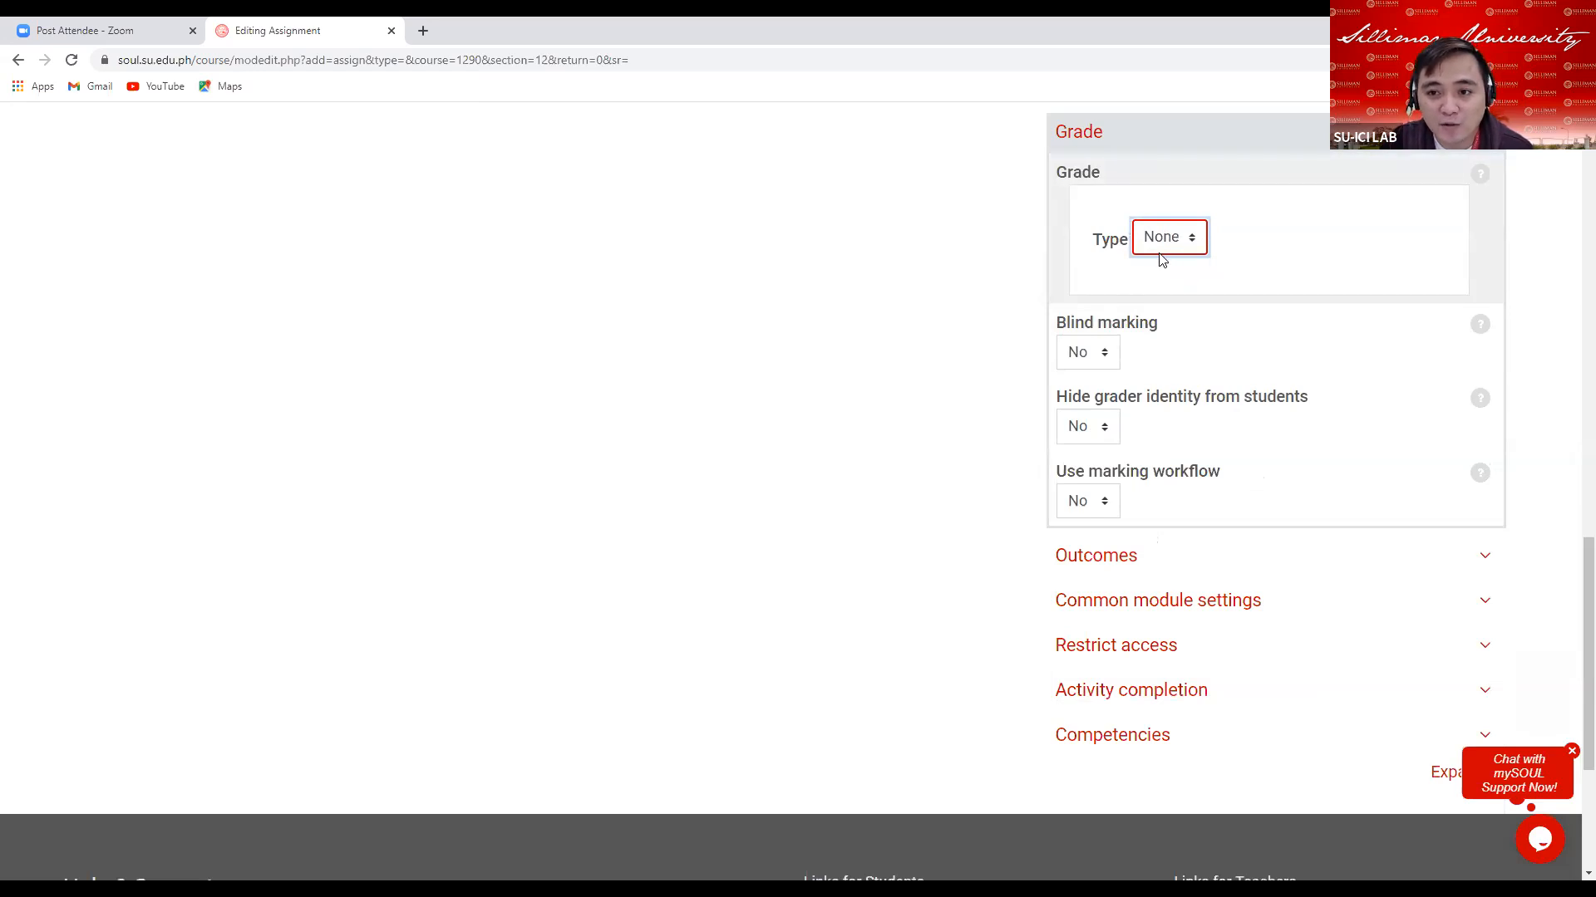
# Change the assignment's grade type to Point in the Grade settings
pyautogui.scroll(20, 624, 292)
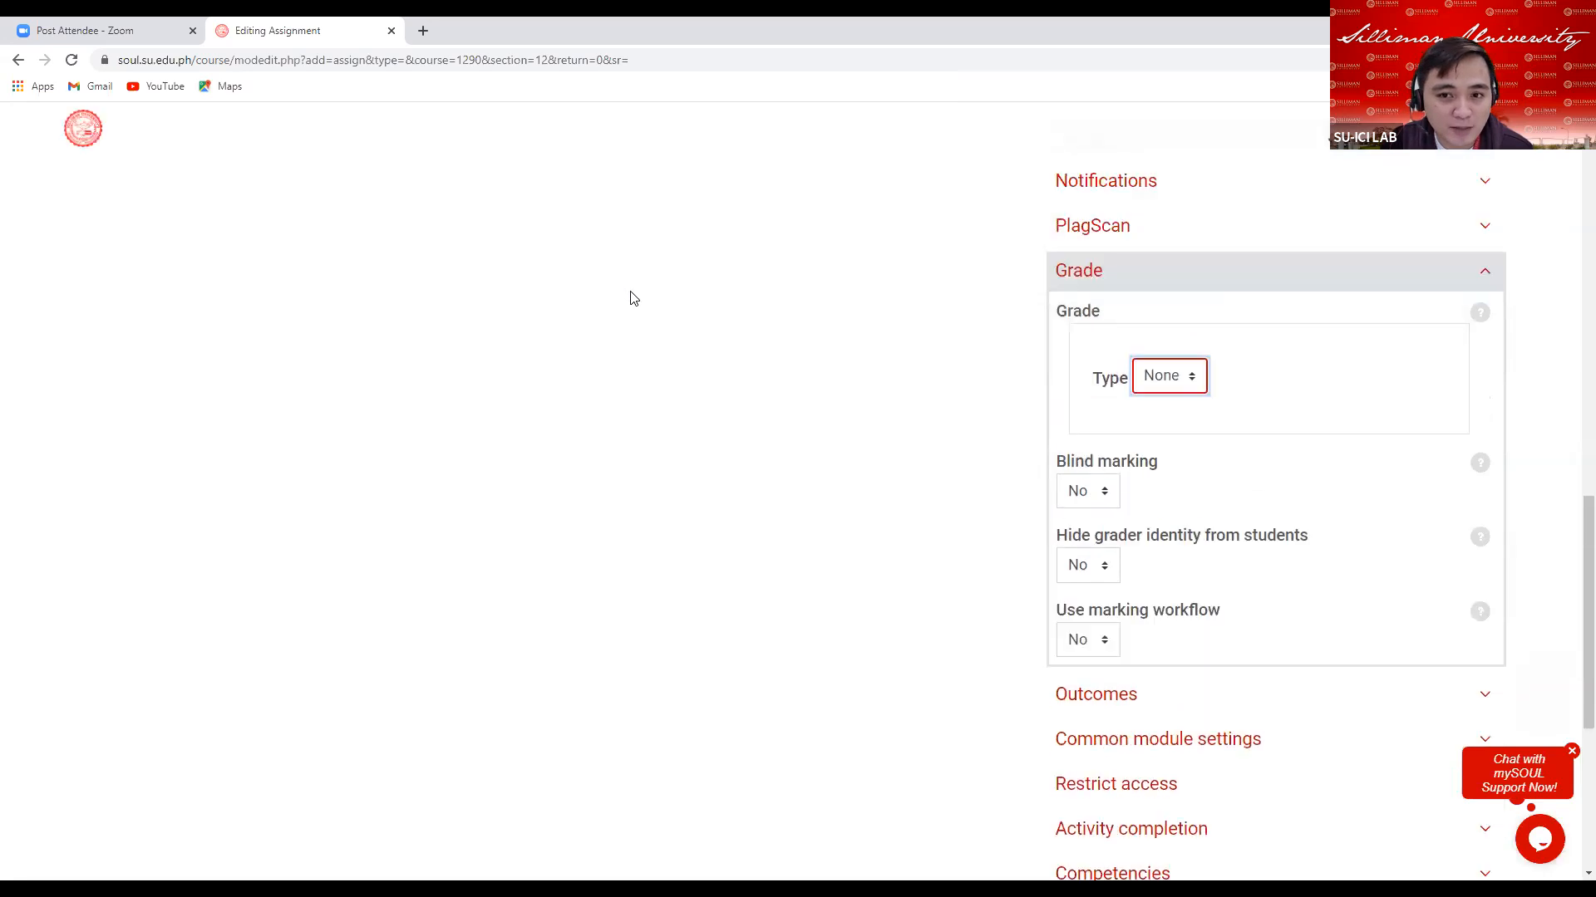
pyautogui.click(459, 391)
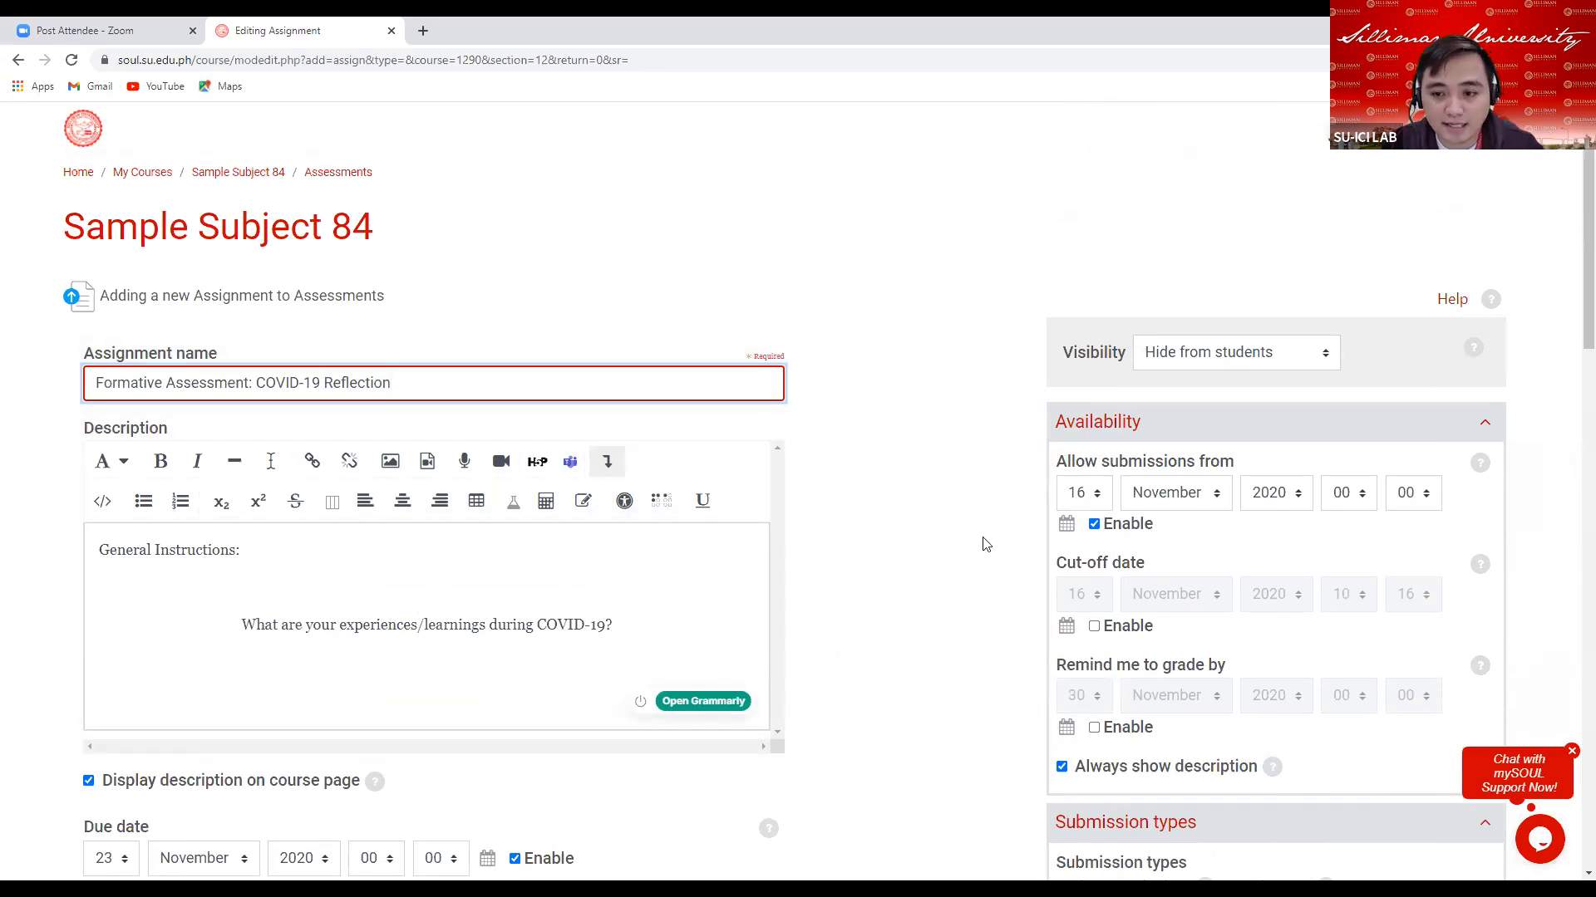
pyautogui.scroll(-3, 993, 560)
pyautogui.scroll(-3, 1014, 510)
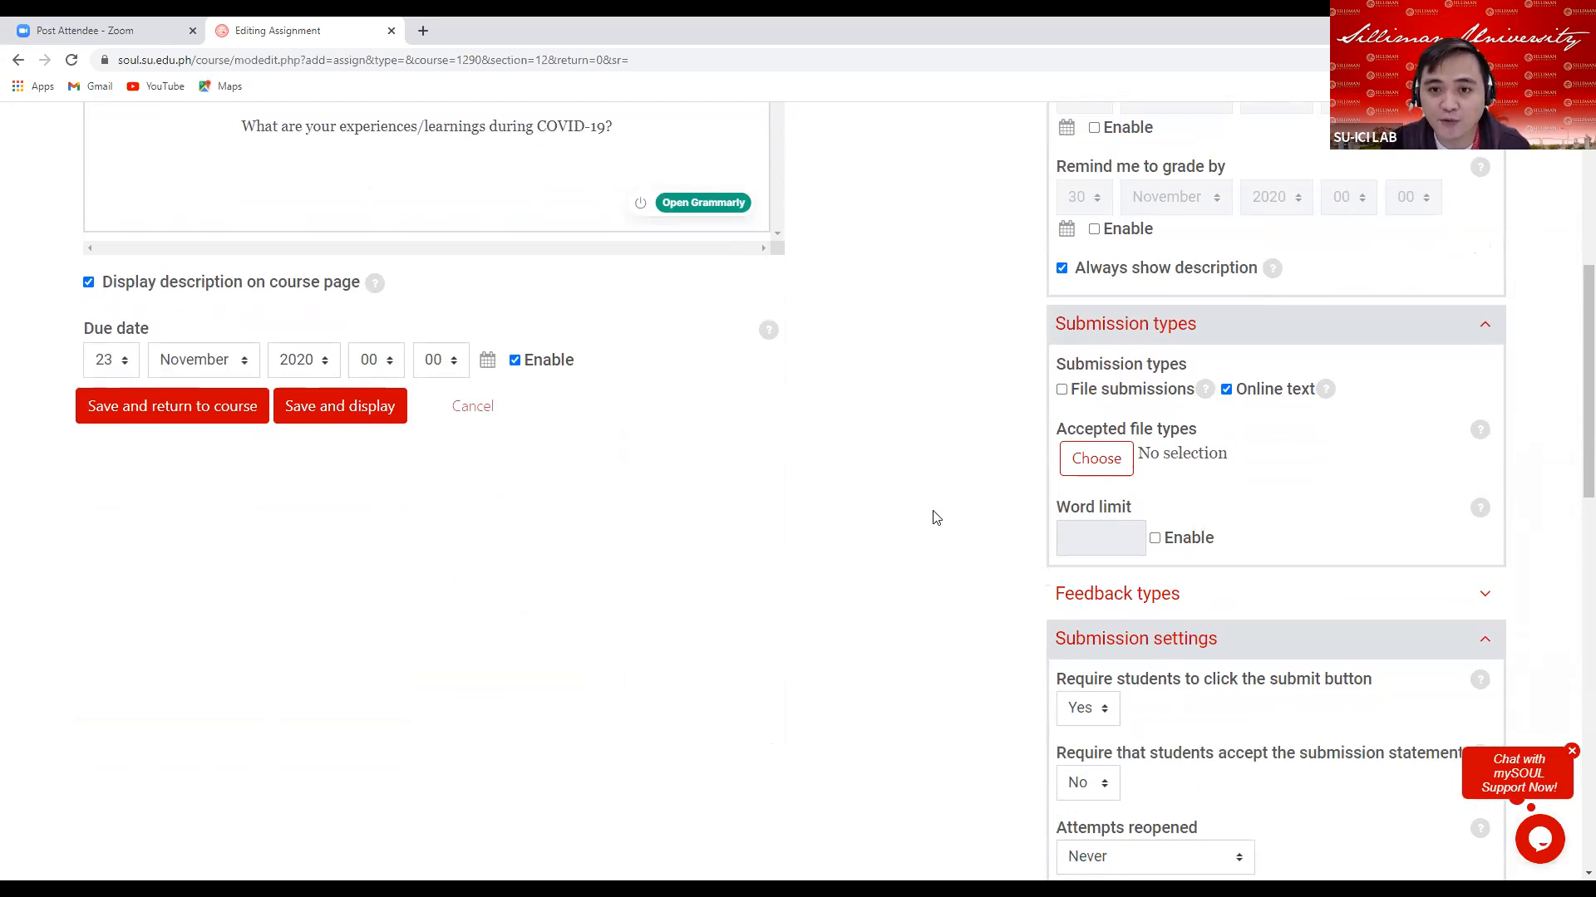
pyautogui.scroll(-8, 988, 565)
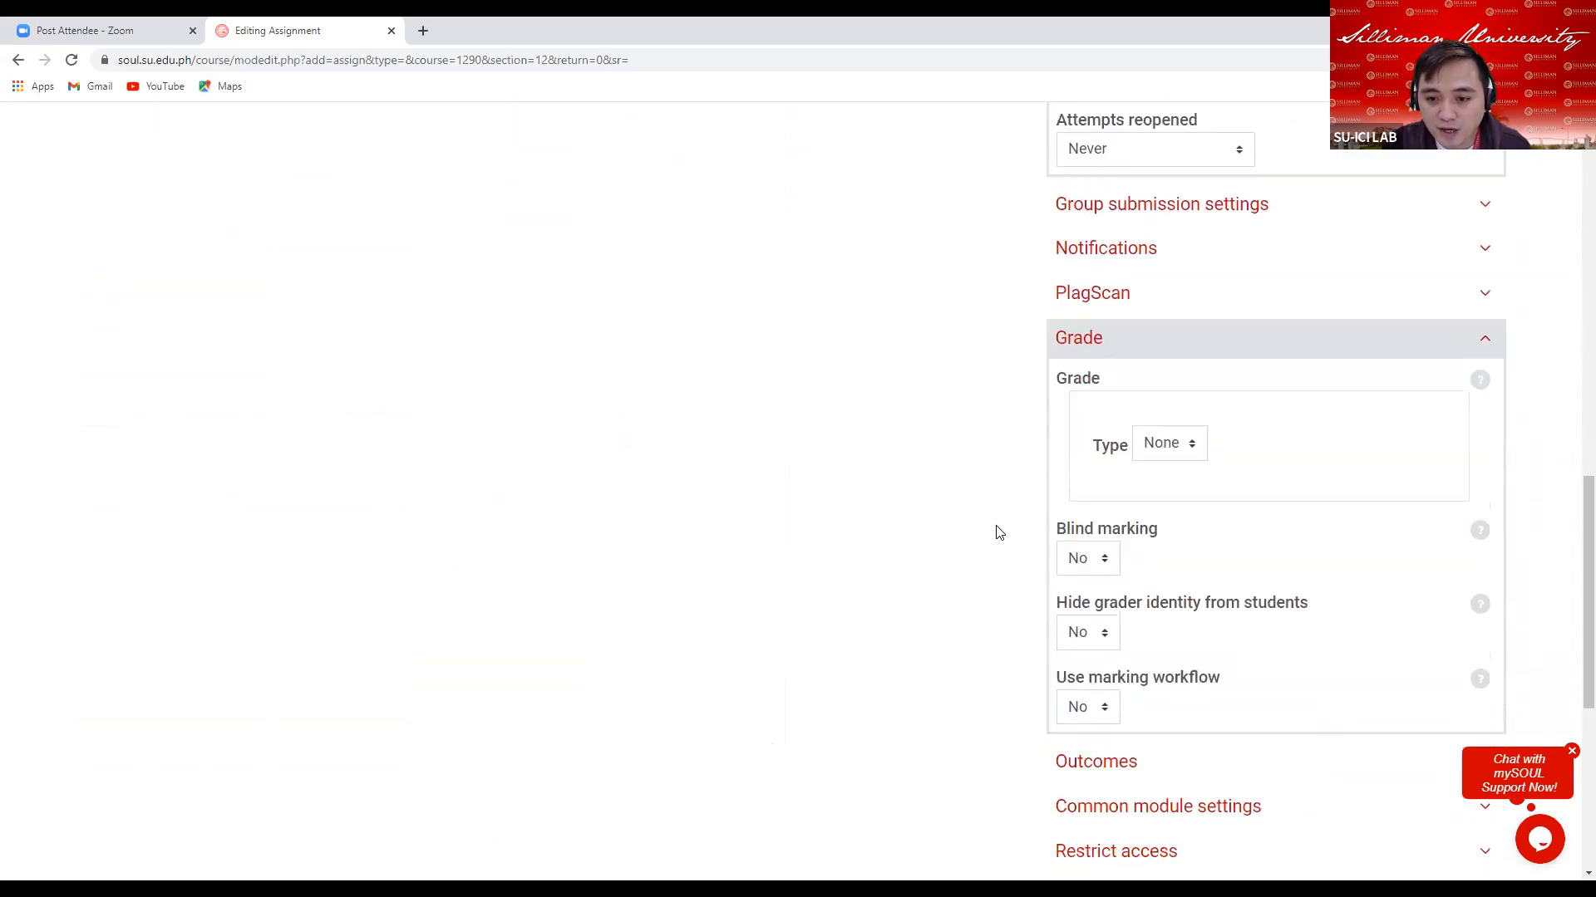
pyautogui.scroll(-3, 999, 533)
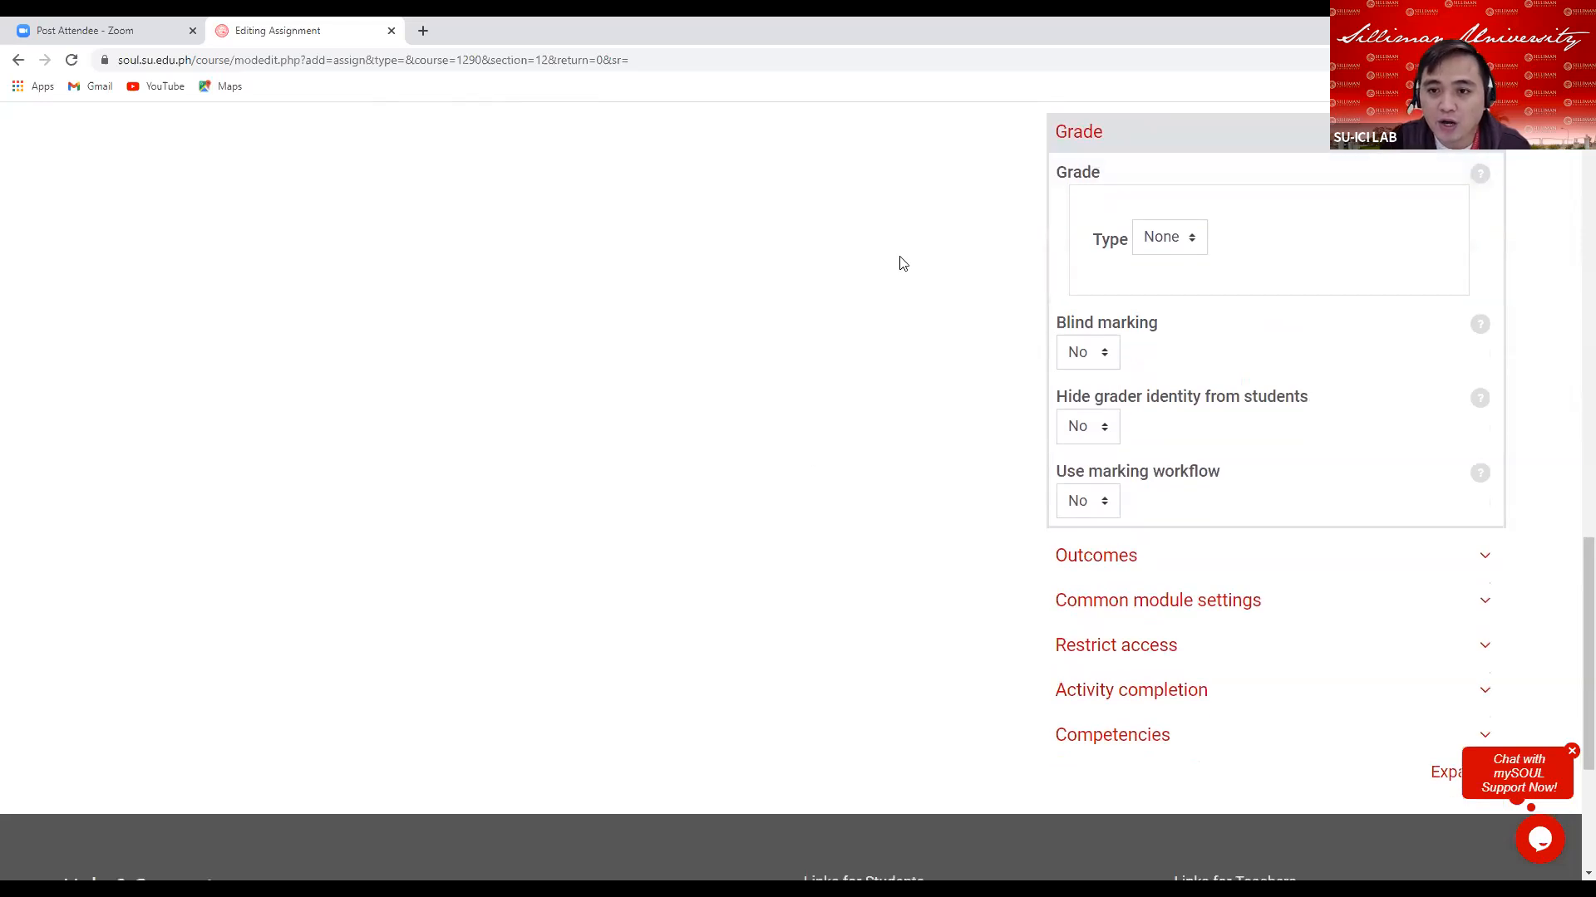
pyautogui.click(1194, 241)
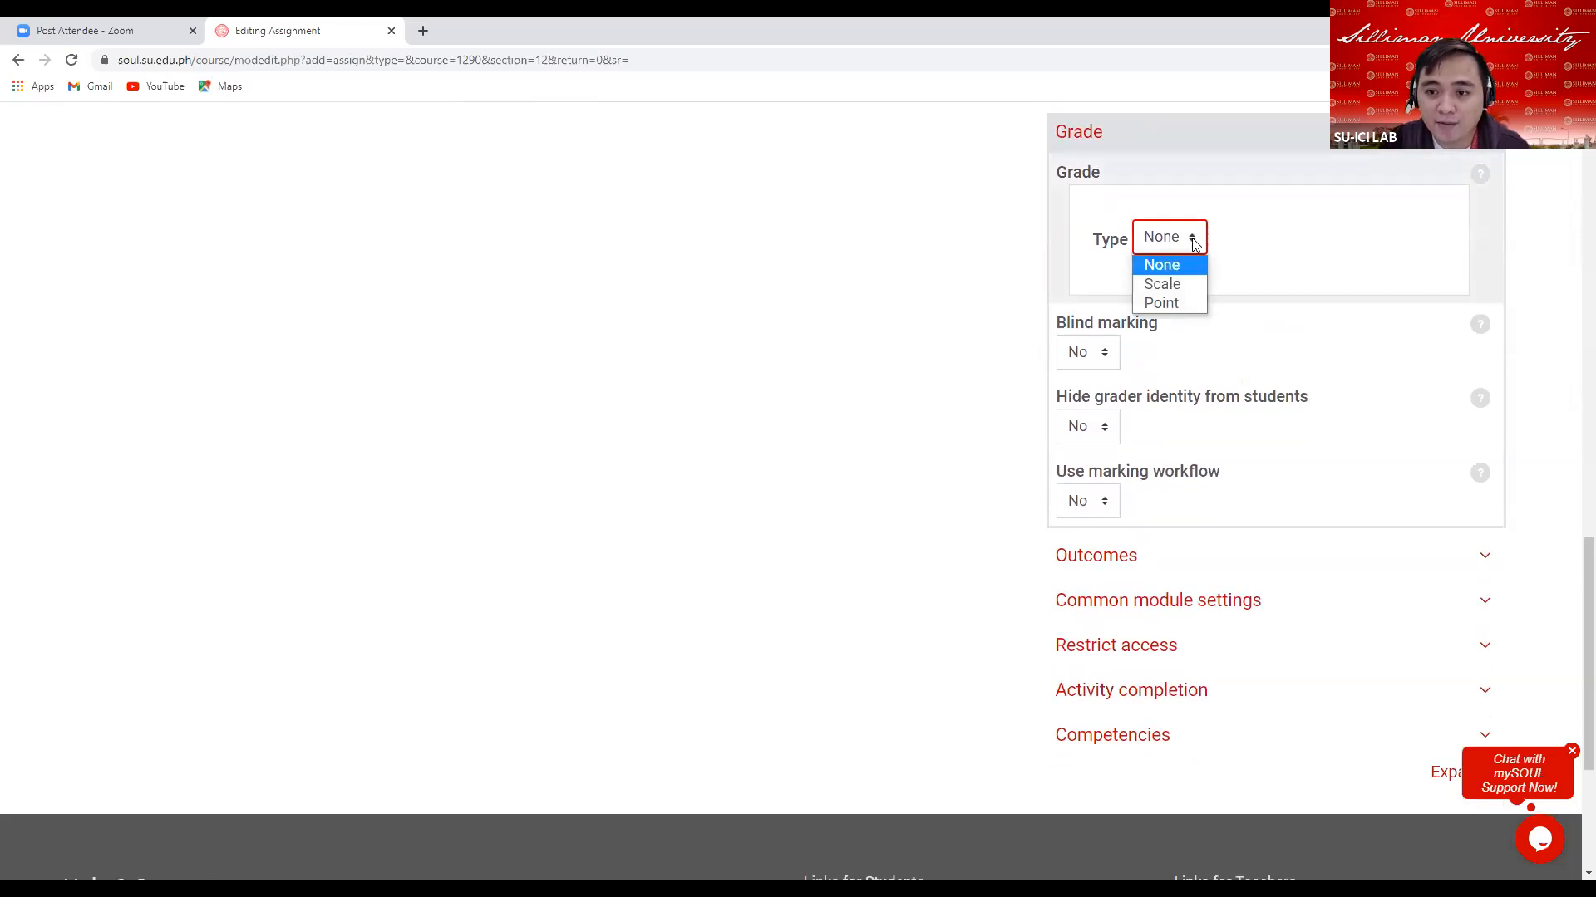
pyautogui.click(1174, 304)
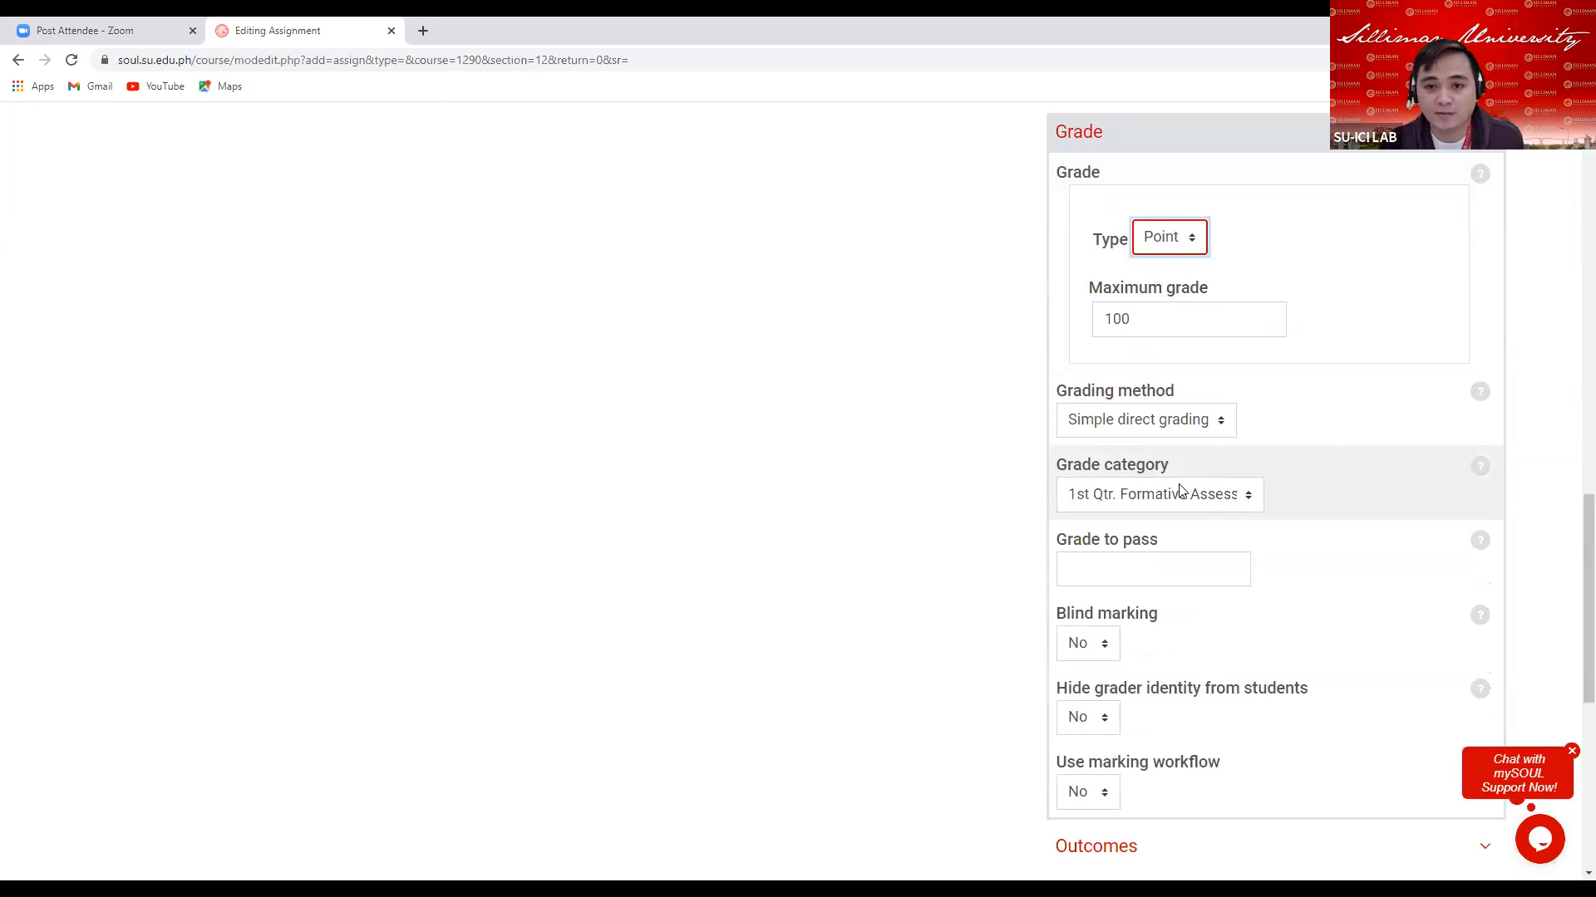
# Select "1st Qtr. Formative Assessments" as the assignment's grade category
pyautogui.click(1246, 507)
pyautogui.click(1252, 510)
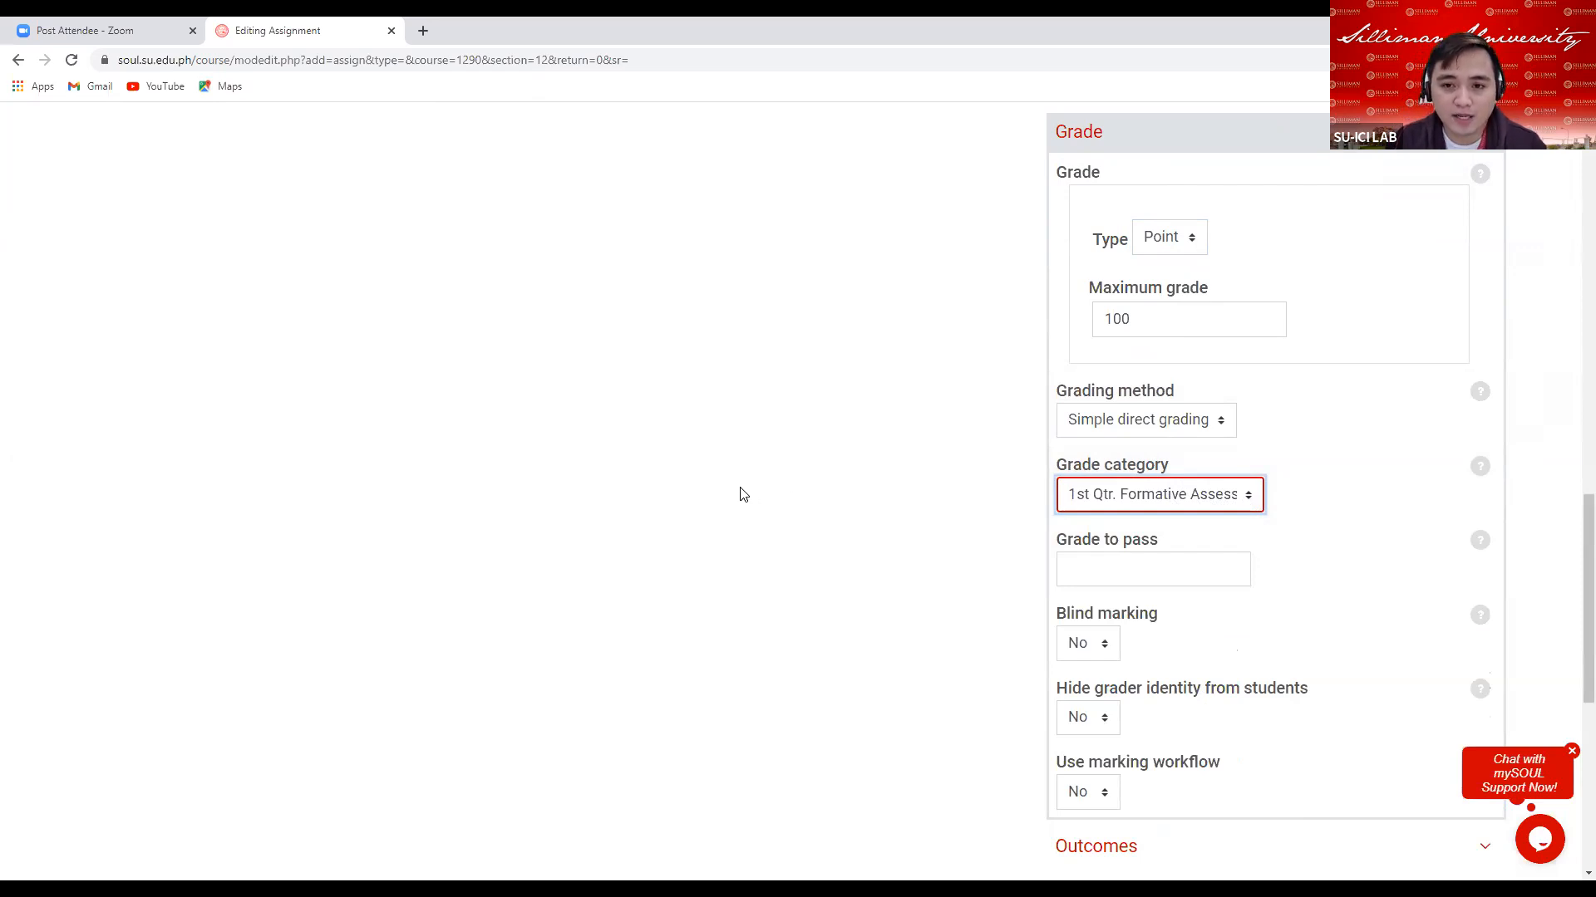
pyautogui.scroll(7, 739, 491)
pyautogui.scroll(10, 745, 483)
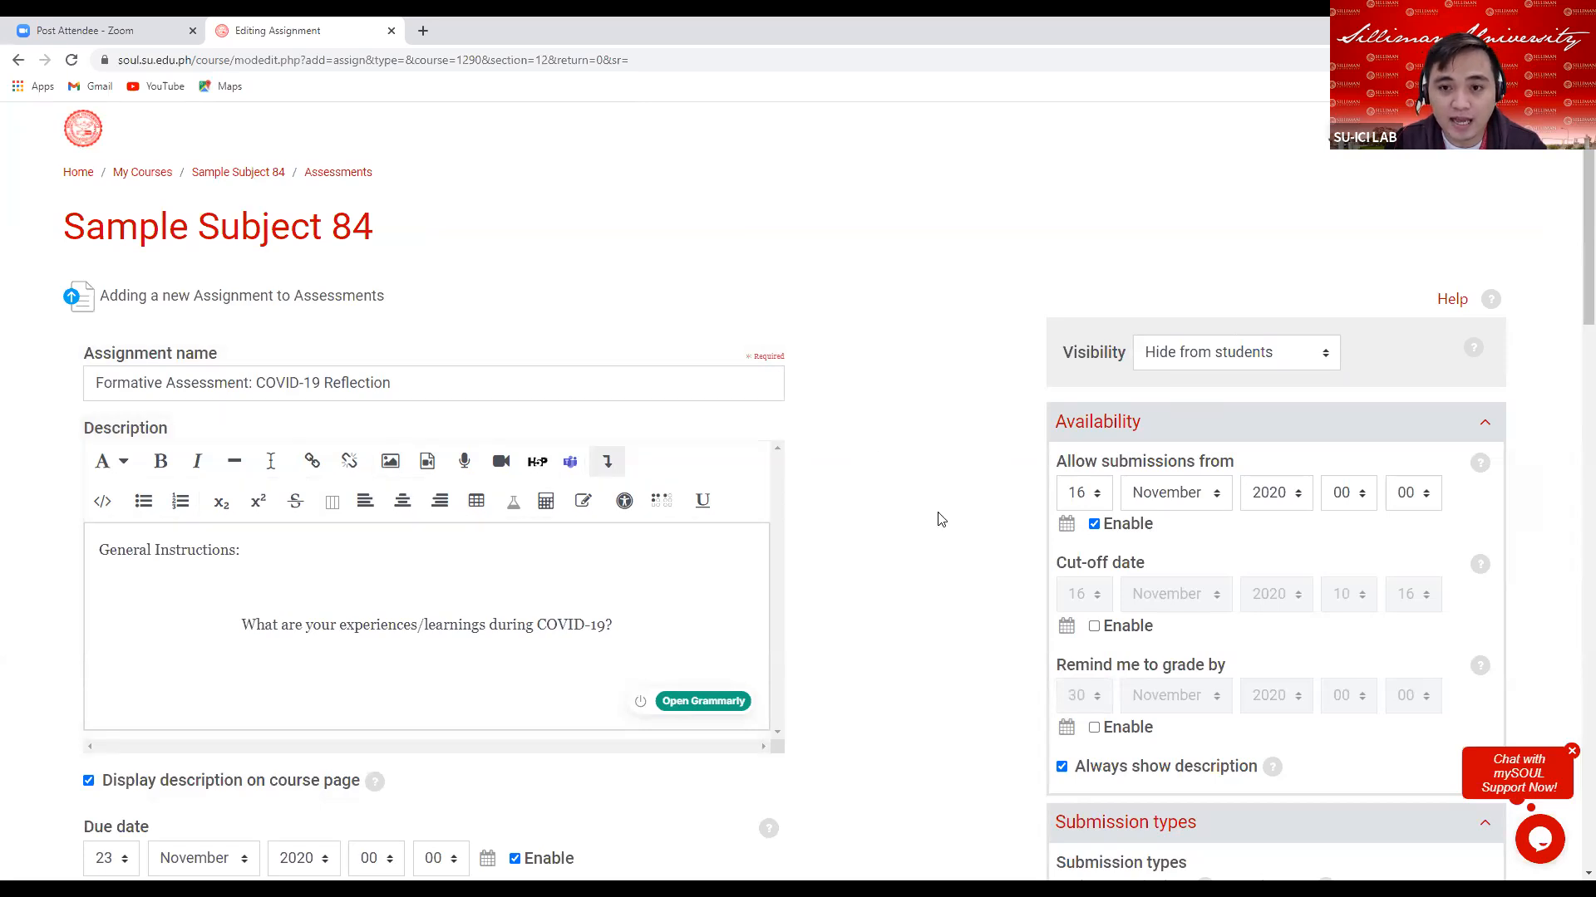
pyautogui.scroll(-10, 1032, 552)
pyautogui.scroll(-5, 1069, 555)
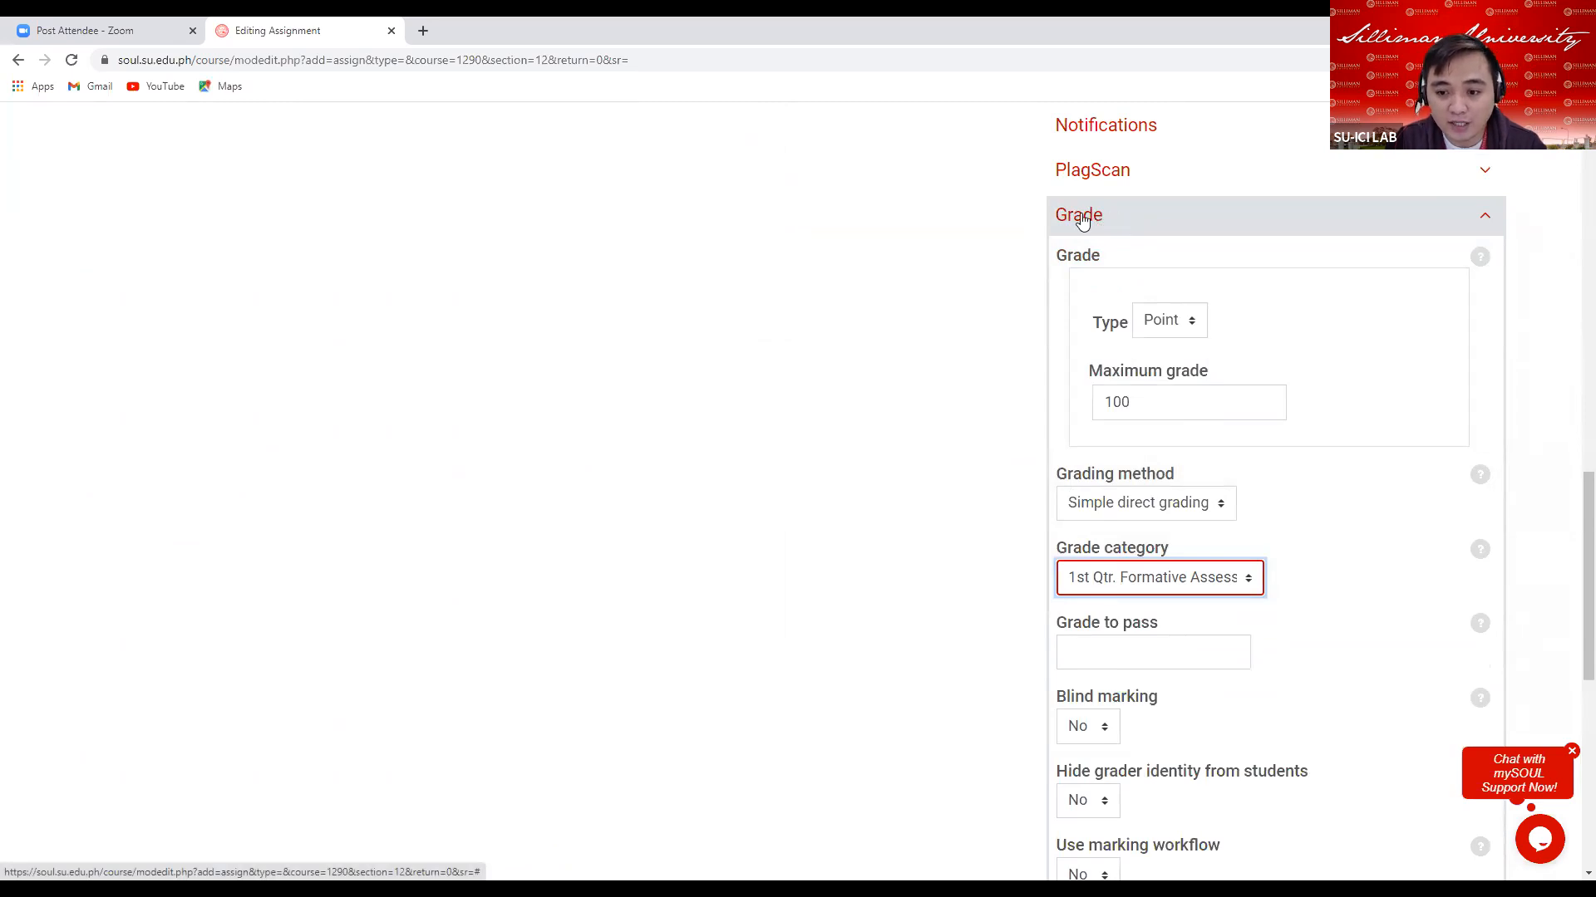
pyautogui.click(1255, 584)
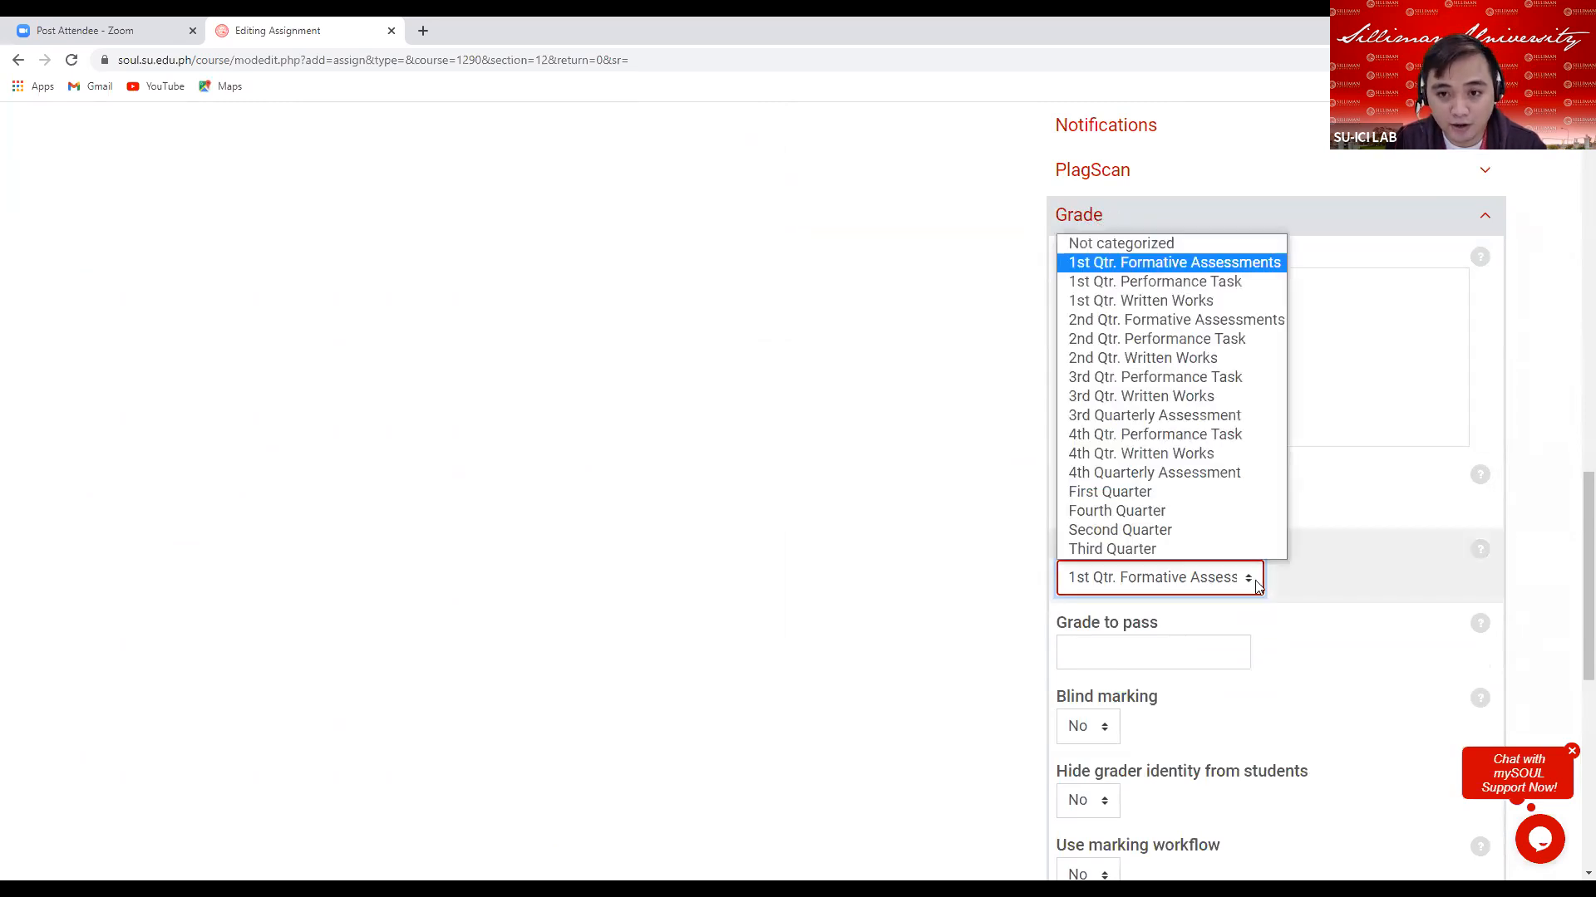
pyautogui.click(1167, 267)
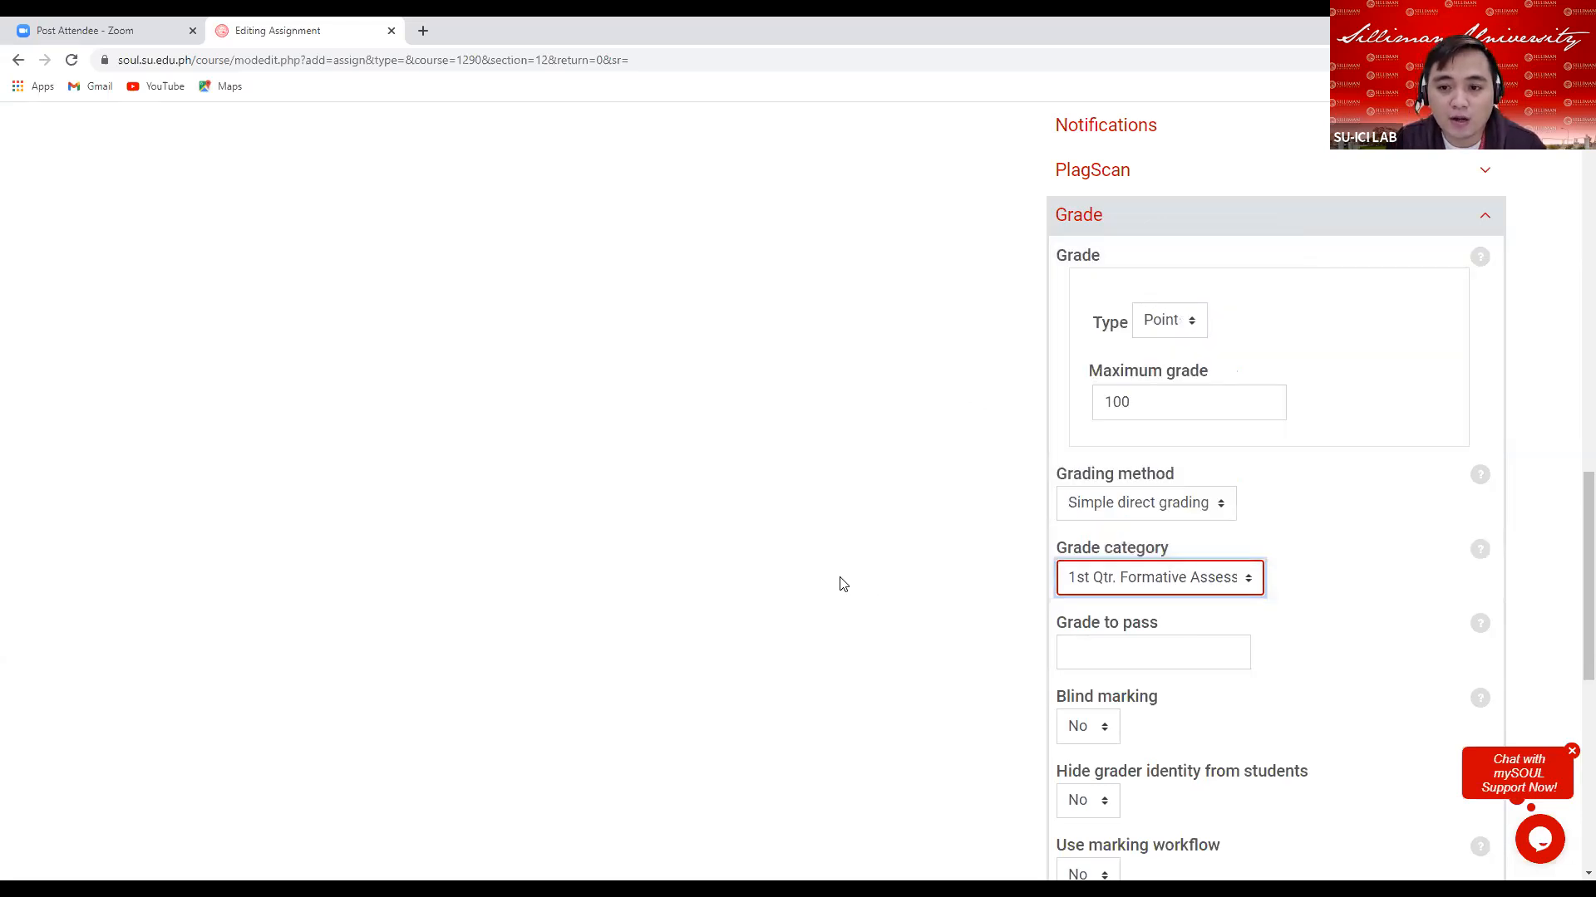
# Copy the "Formative Assessment:" prefix and remove it from the assignment name, leaving "COVID-19 Reflection"
pyautogui.scroll(1, 831, 595)
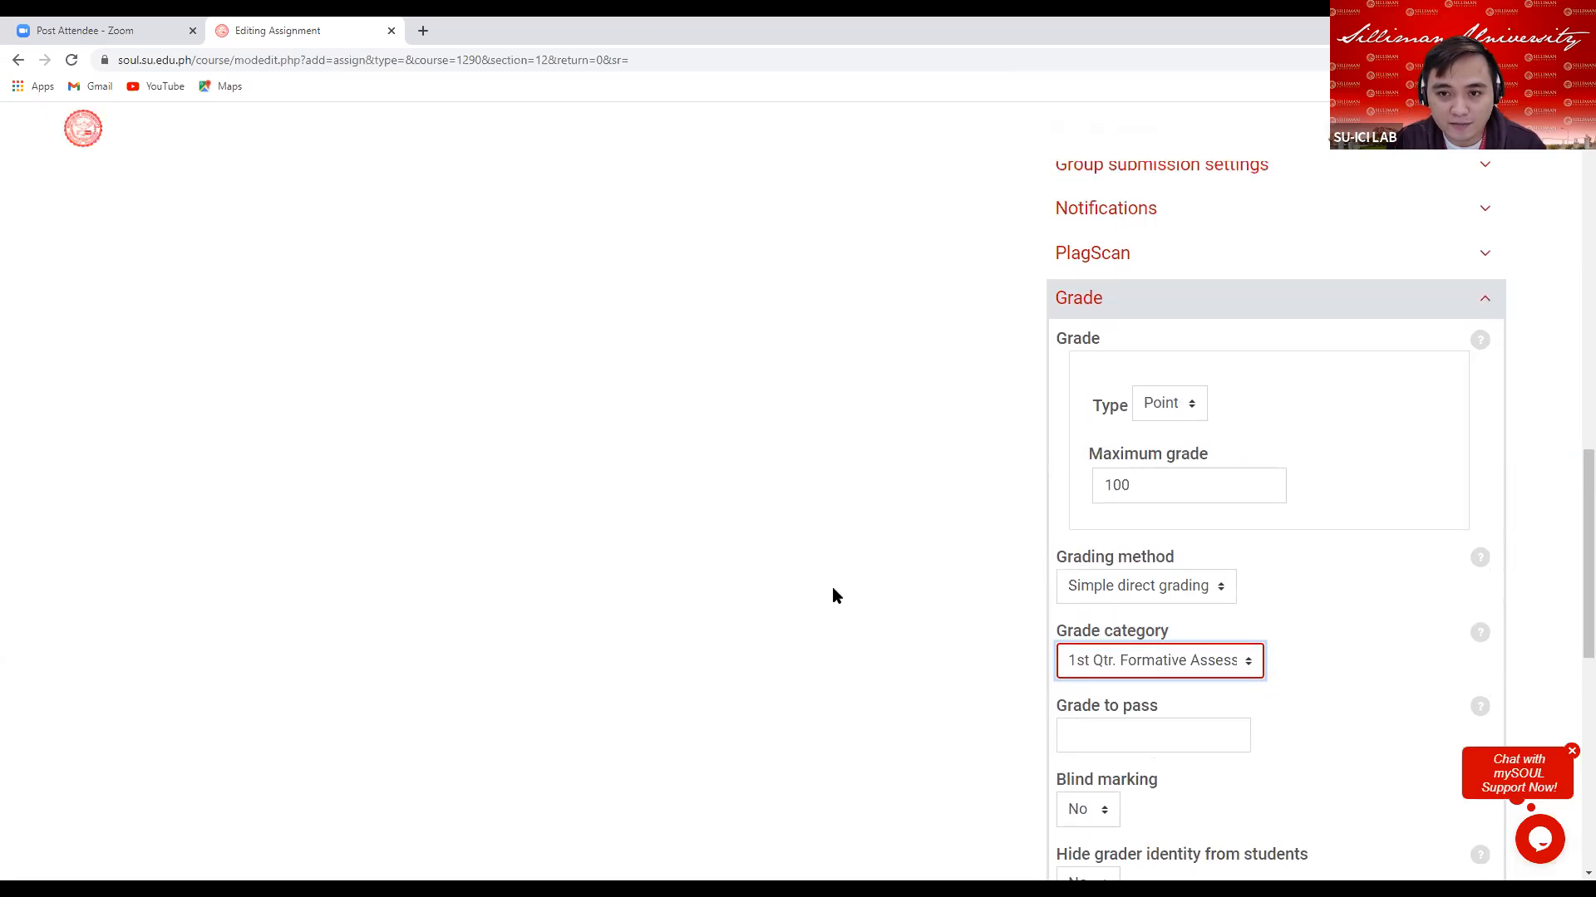
pyautogui.scroll(6, 833, 588)
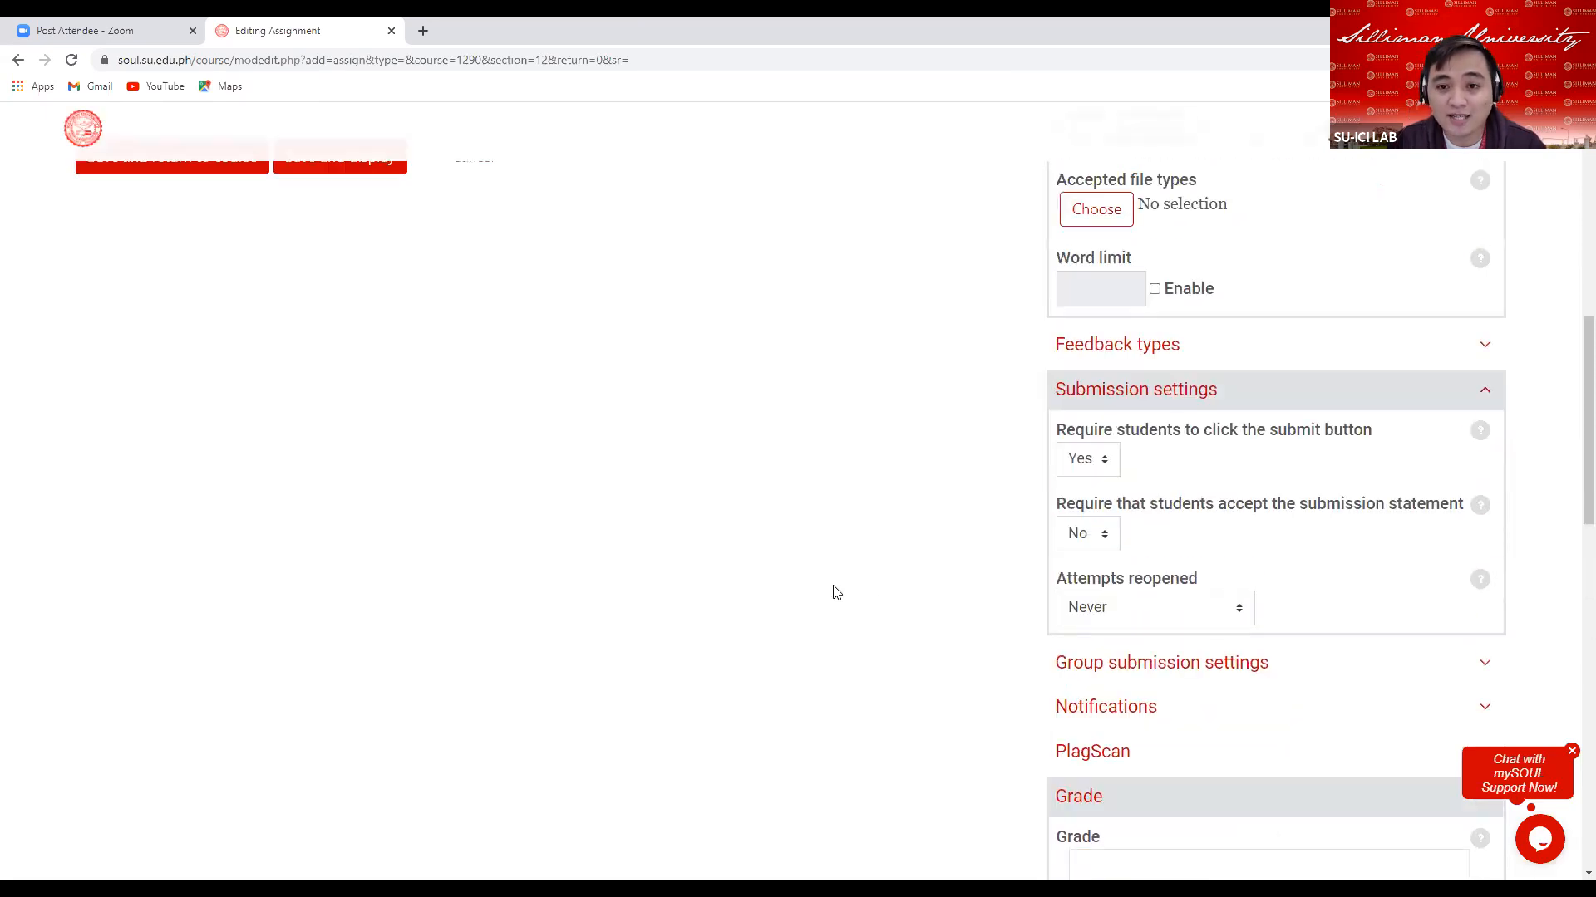
pyautogui.scroll(9, 833, 592)
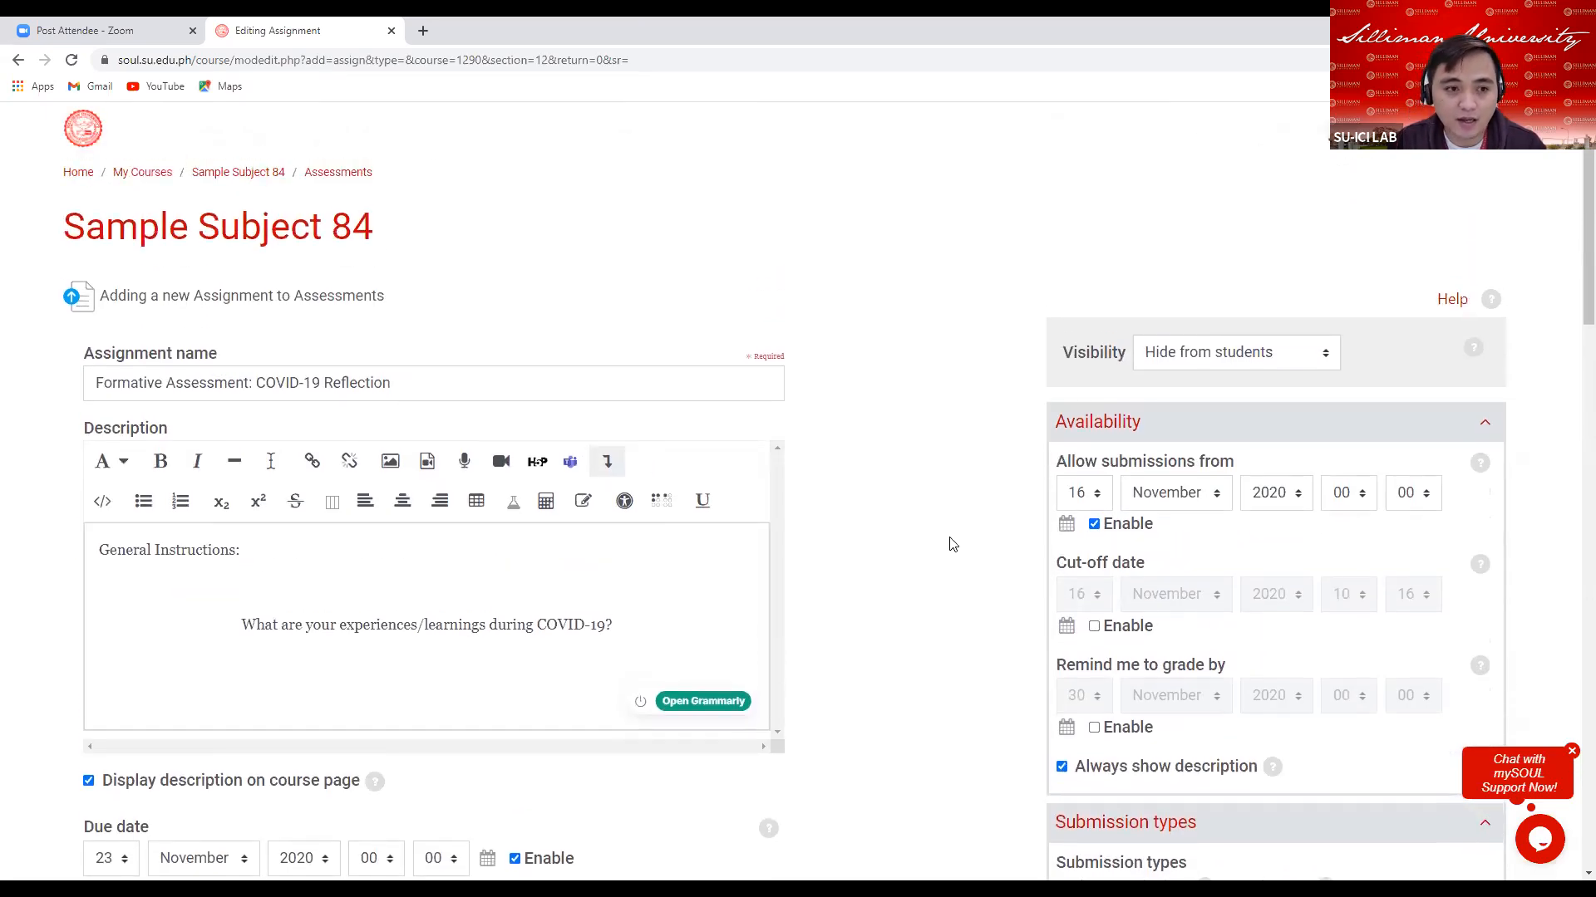
pyautogui.click(424, 389)
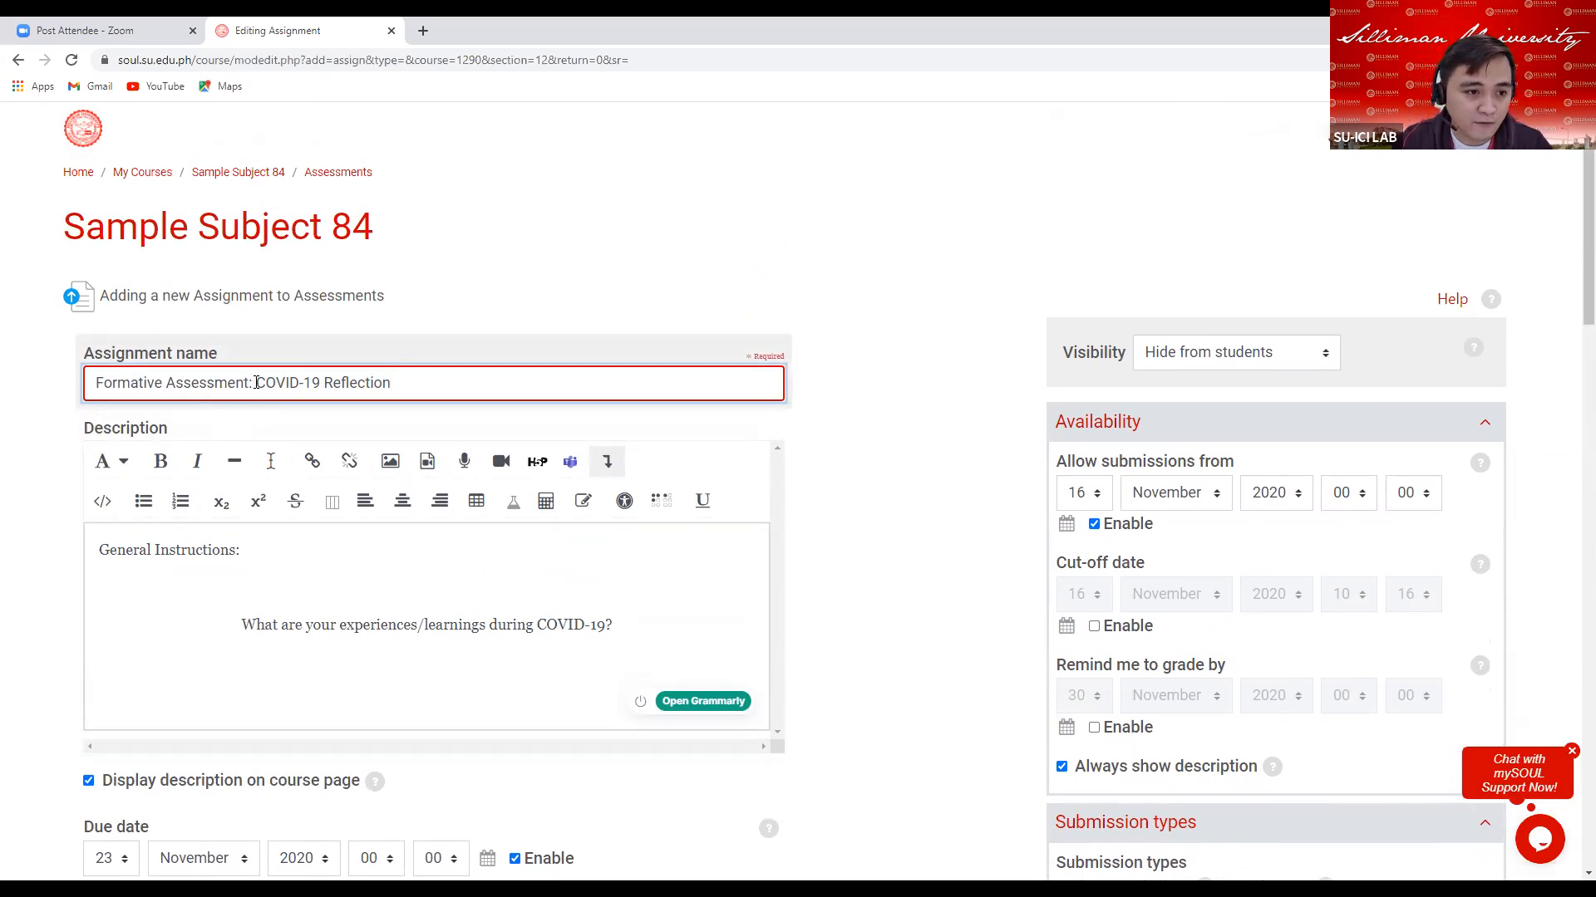
pyautogui.moveTo(255, 385); pyautogui.dragTo(78, 390)
pyautogui.hotkey('ctrl', 'c')
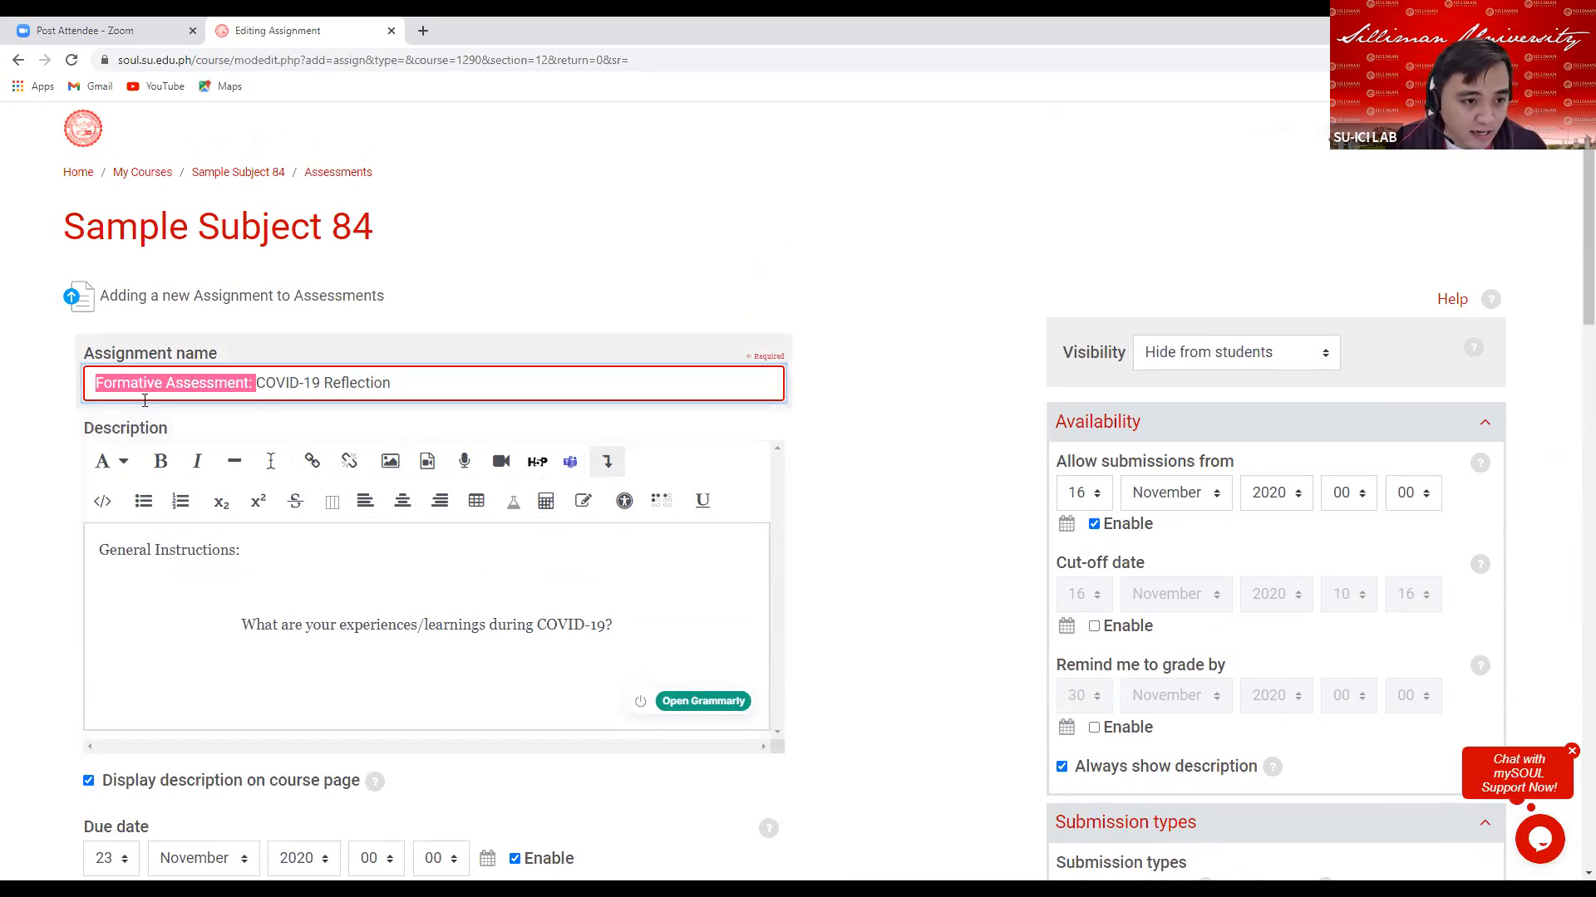
pyautogui.press('BackSpace')
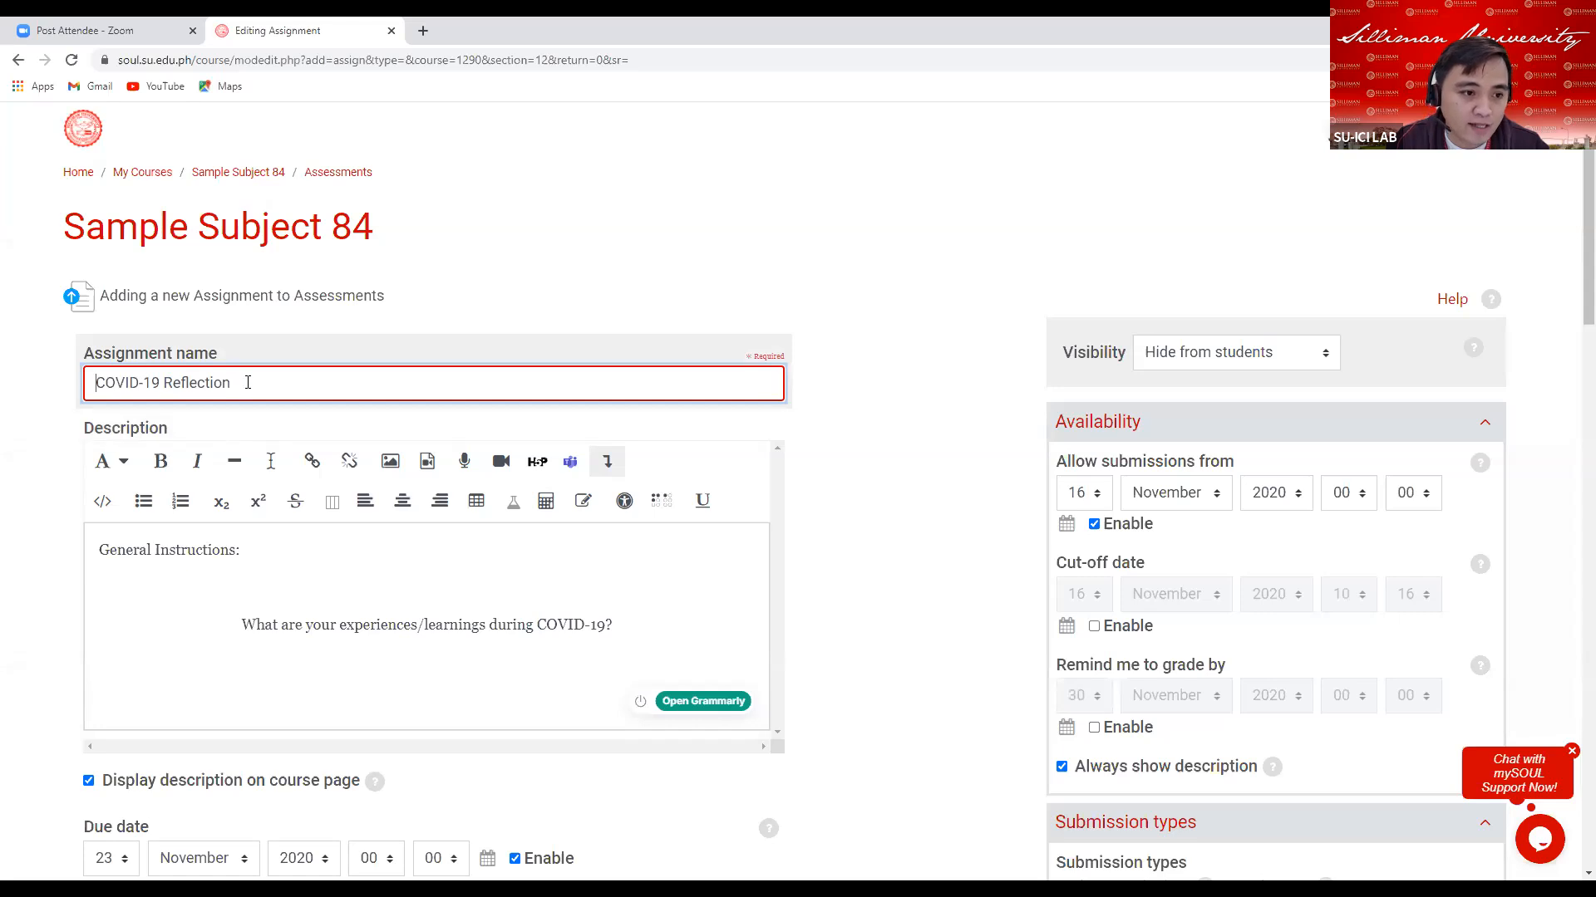
# Add the line "(Formative Assessment)" directly below "General Instructions:" in the assignment description
pyautogui.click(273, 552)
pyautogui.scroll(-2, 233, 528)
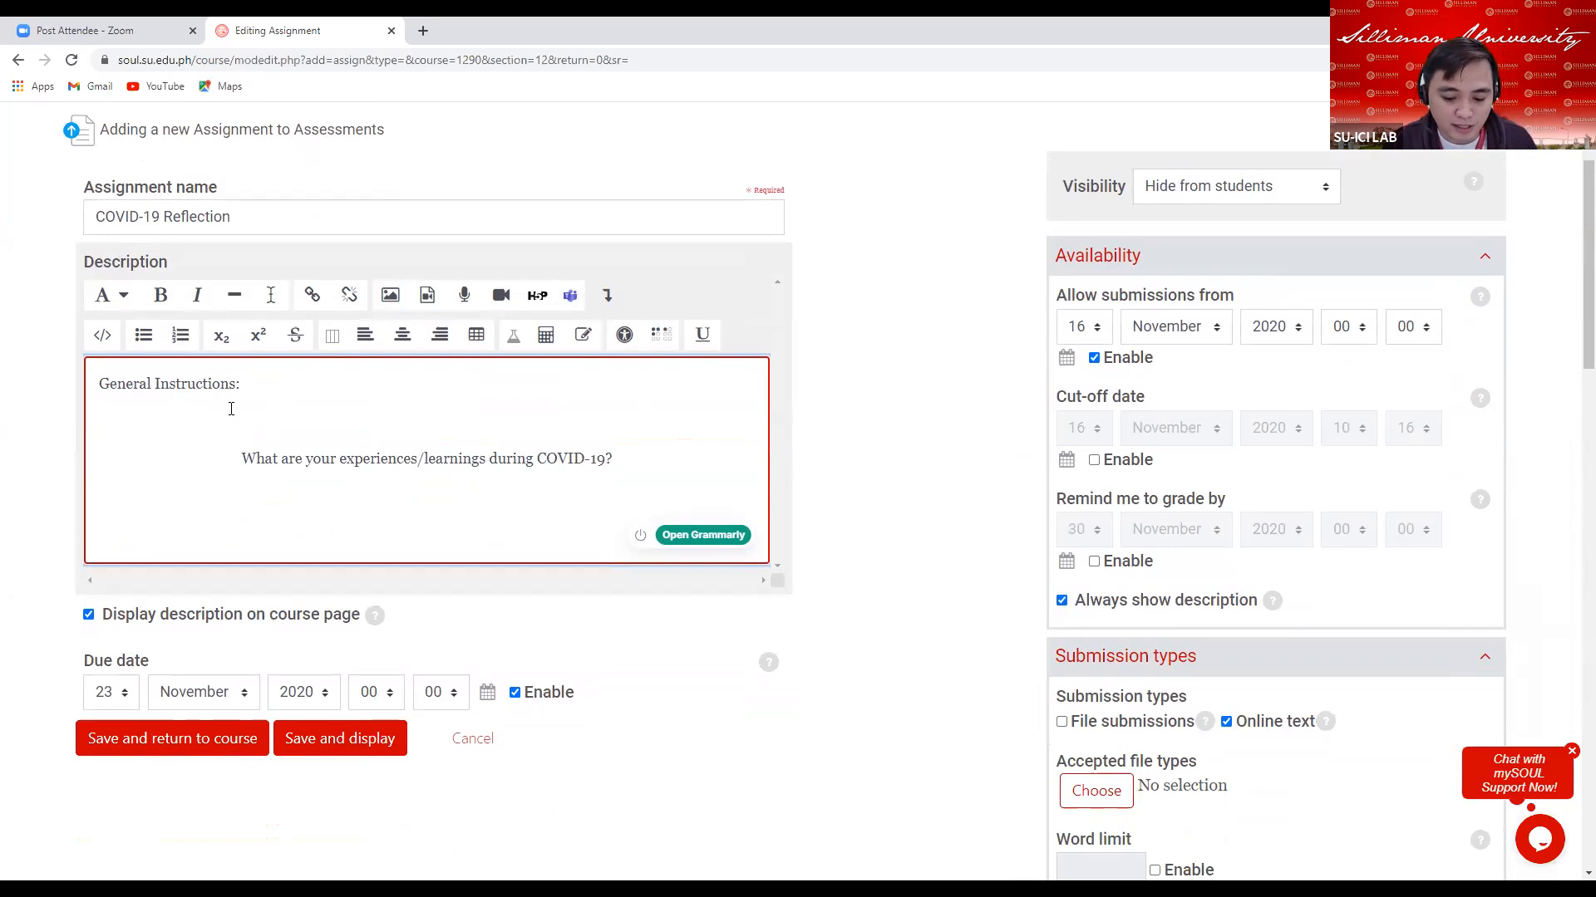
pyautogui.press('Return')
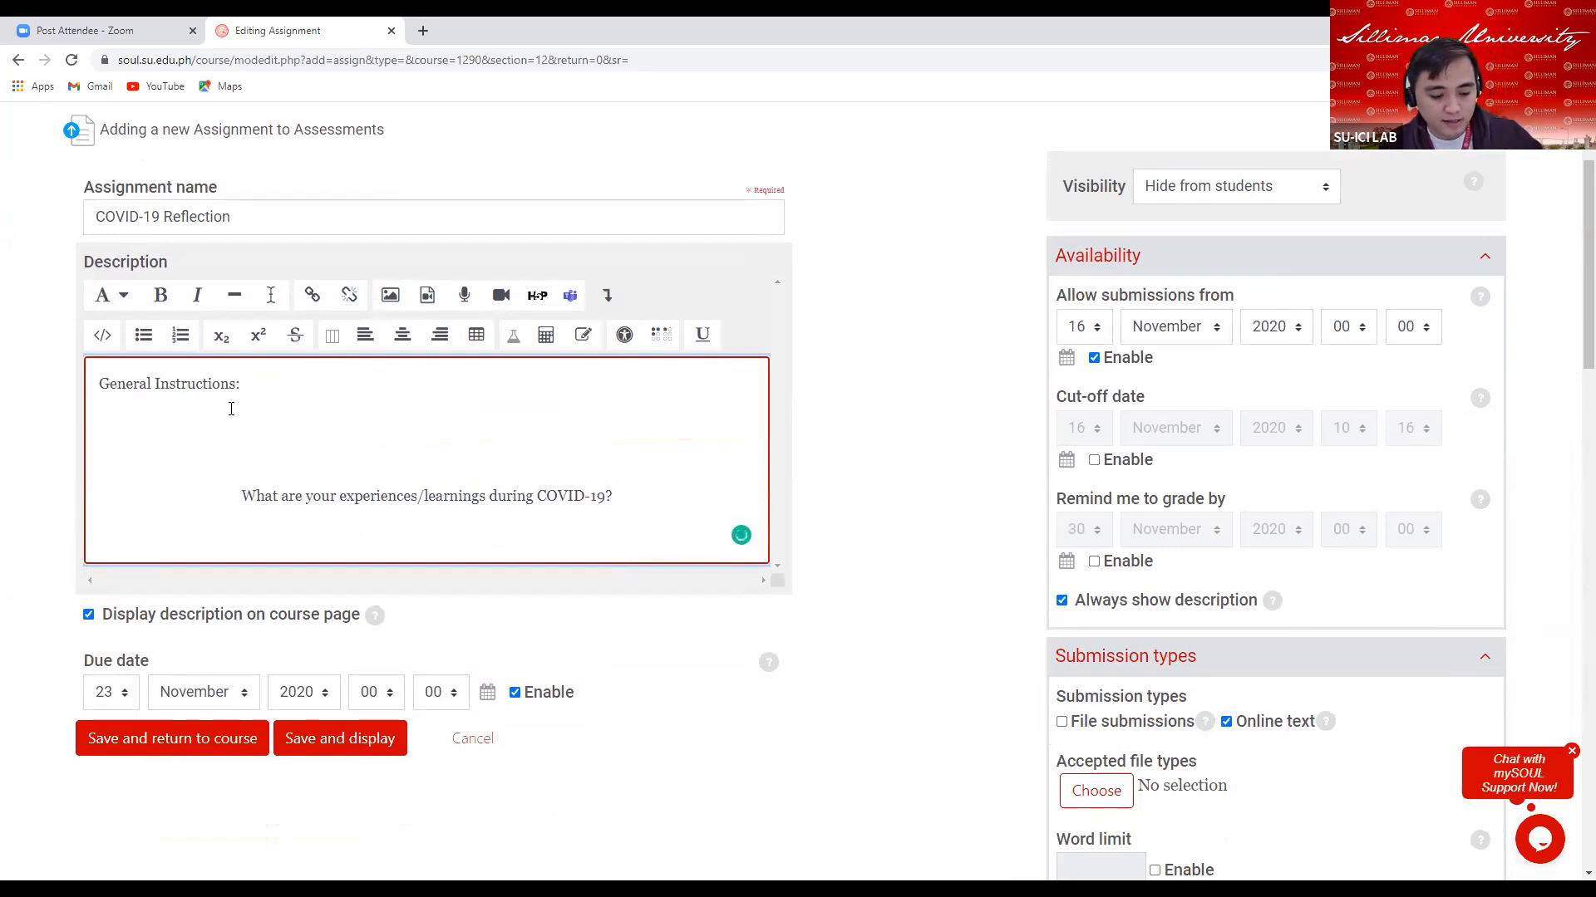
pyautogui.hotkey('ctrl', 'v')
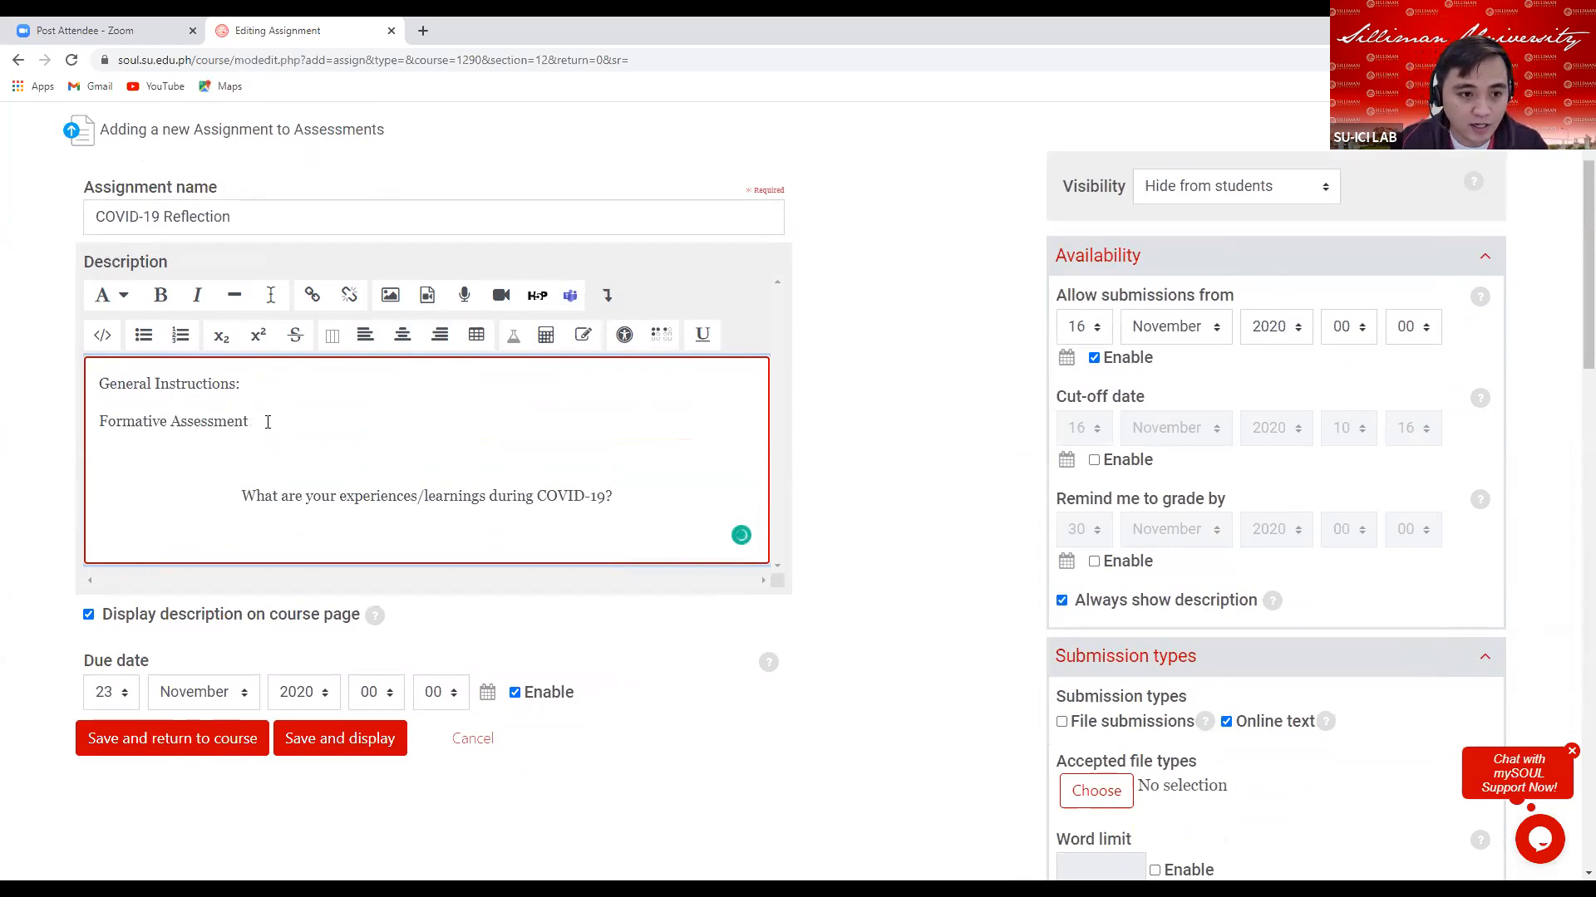
pyautogui.write(')')
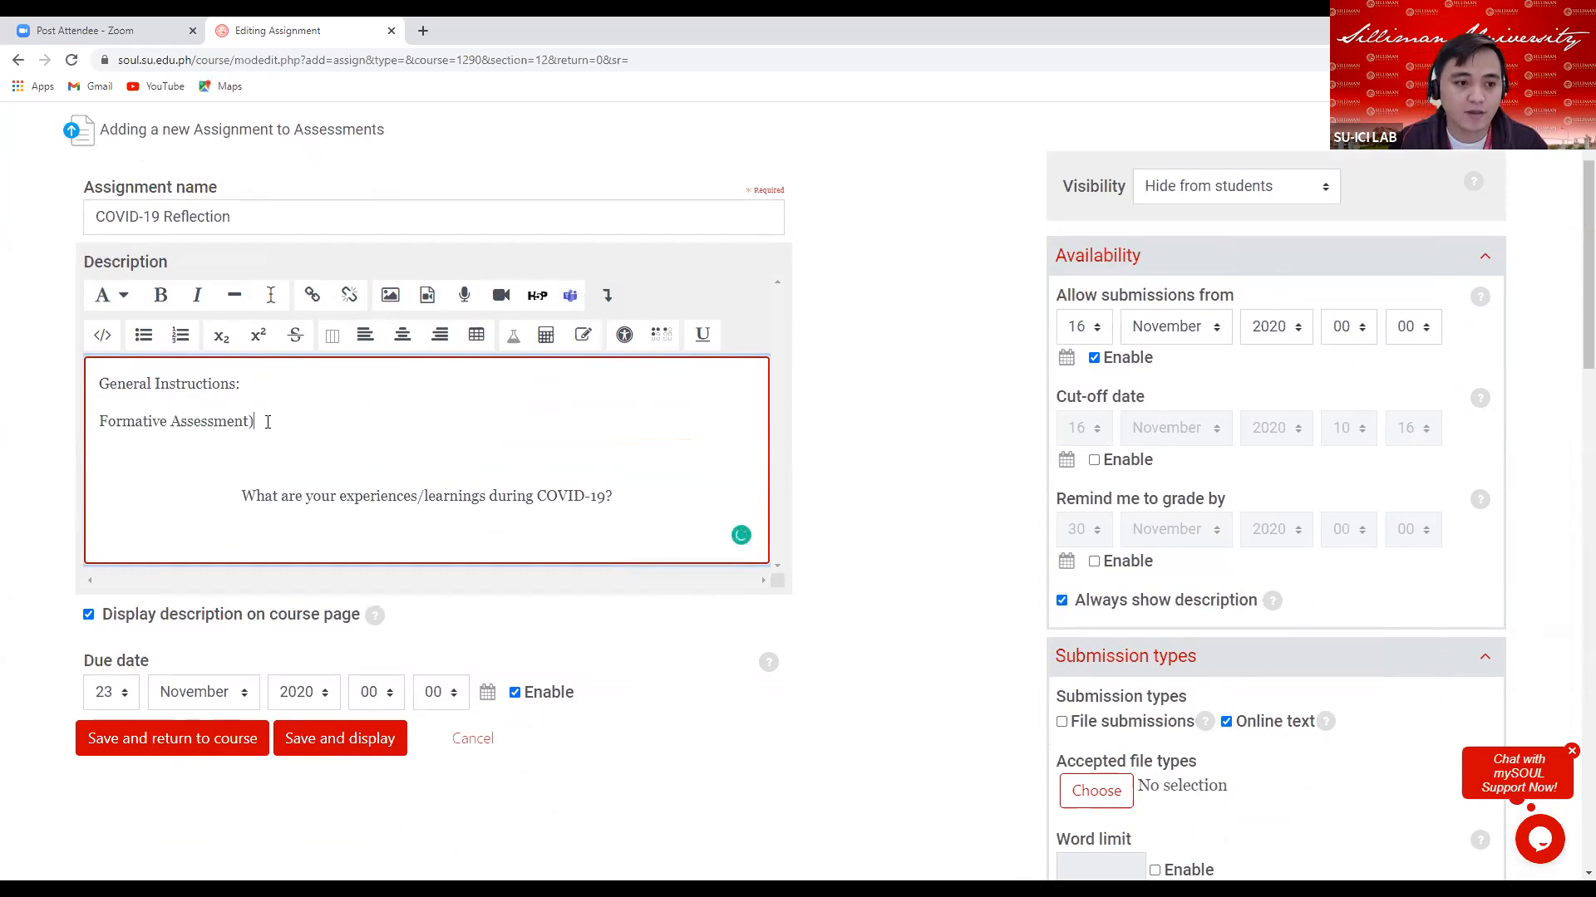
pyautogui.click(100, 422)
pyautogui.write('(')
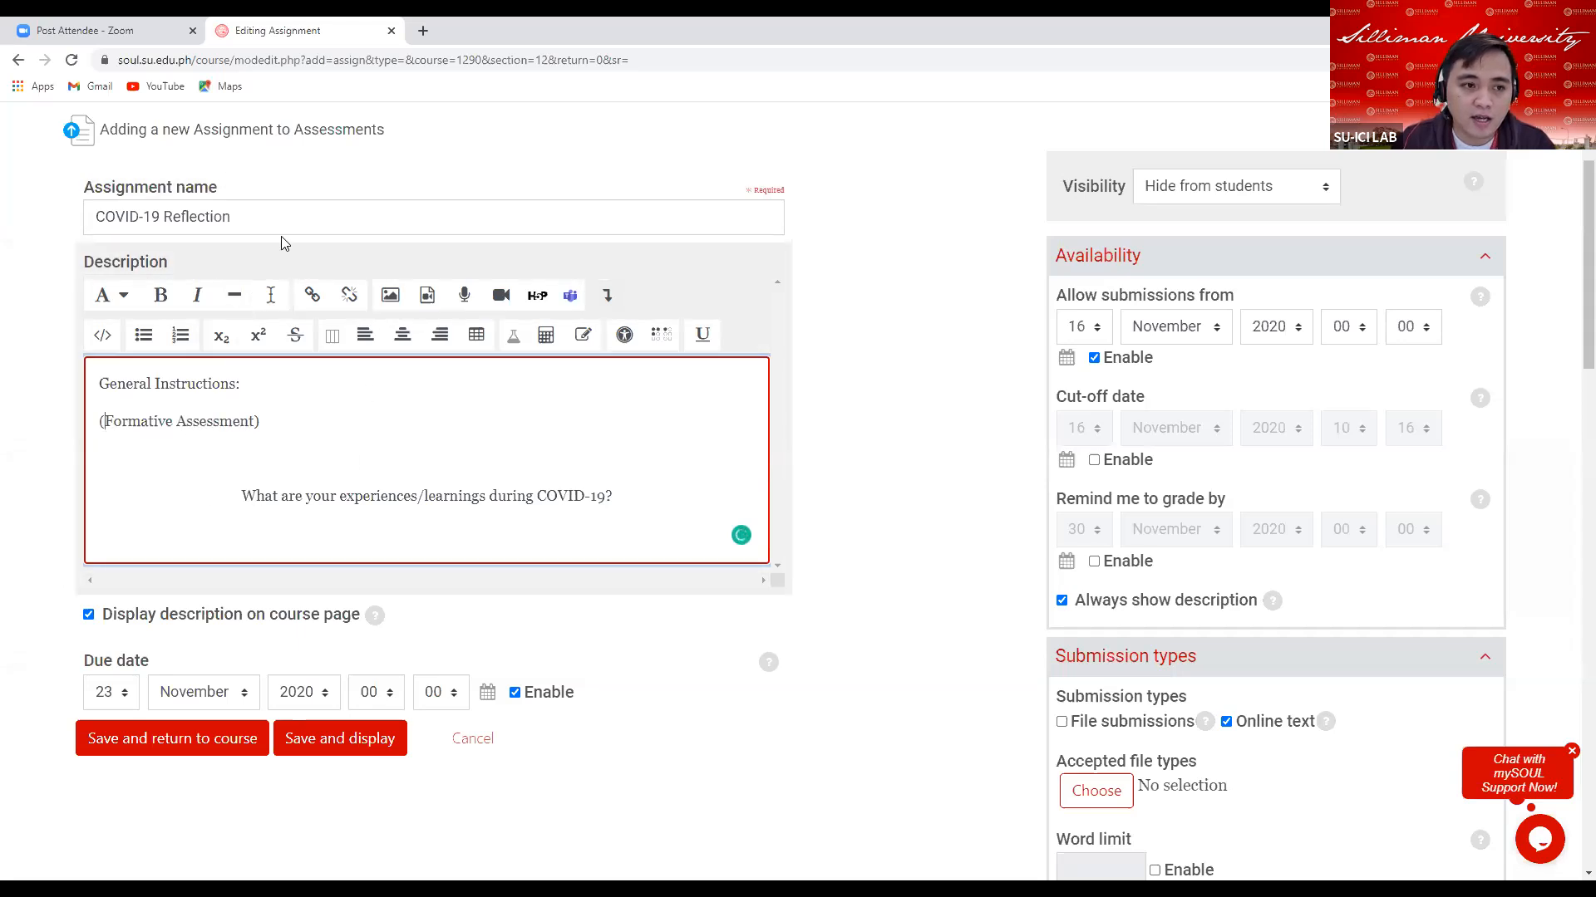
# Review the assignment's name, description, due date, availability, submission and grade settings
pyautogui.click(251, 217)
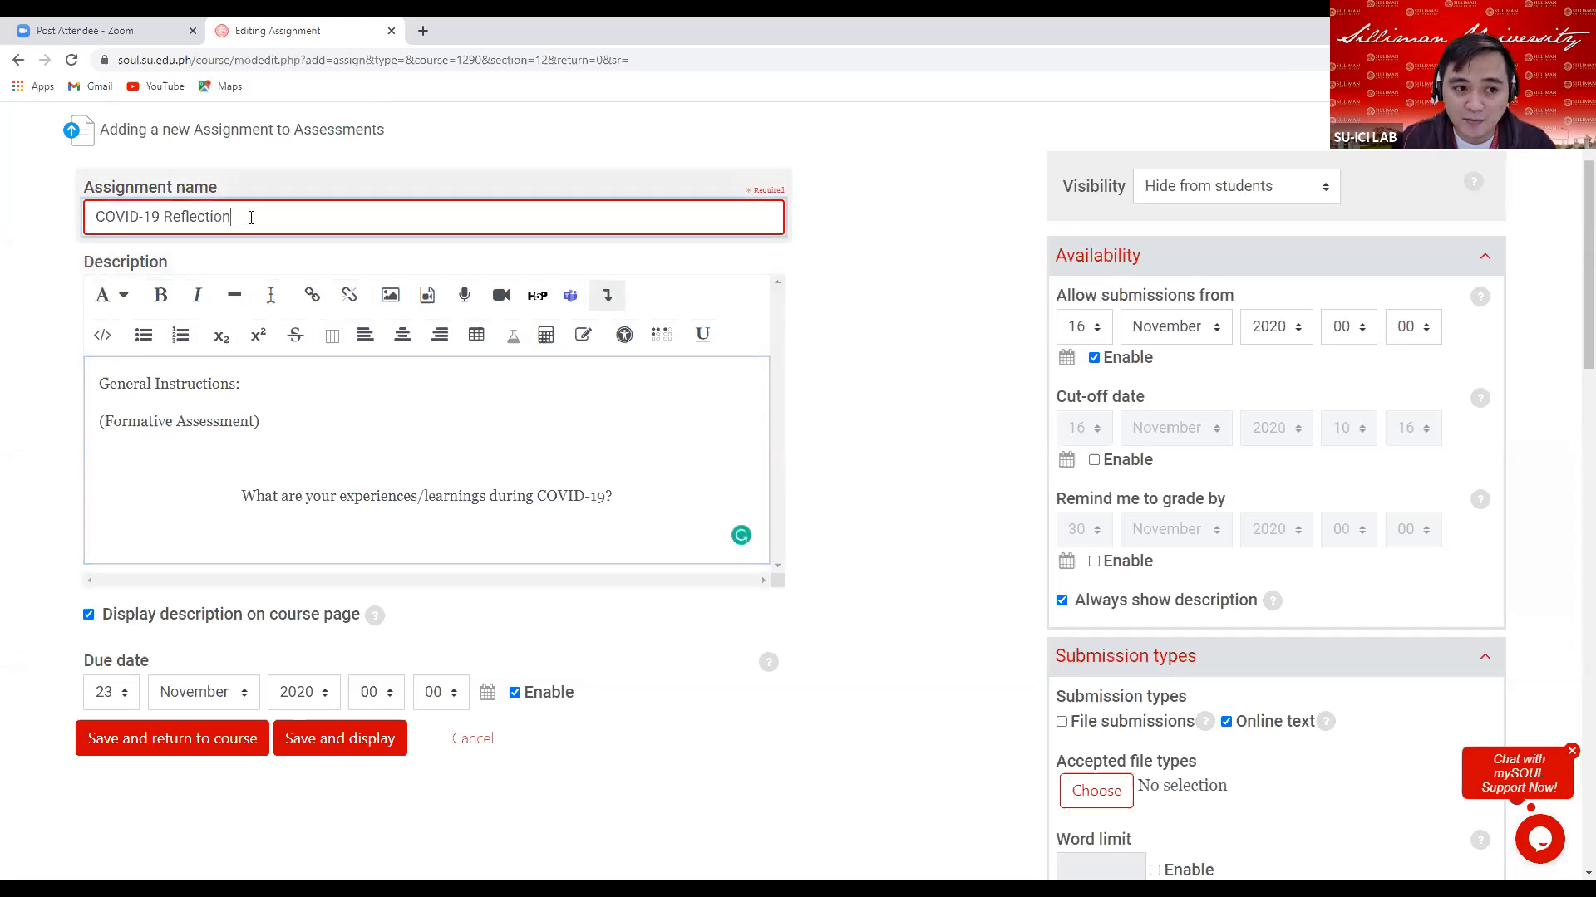
pyautogui.moveTo(251, 218); pyautogui.dragTo(85, 215)
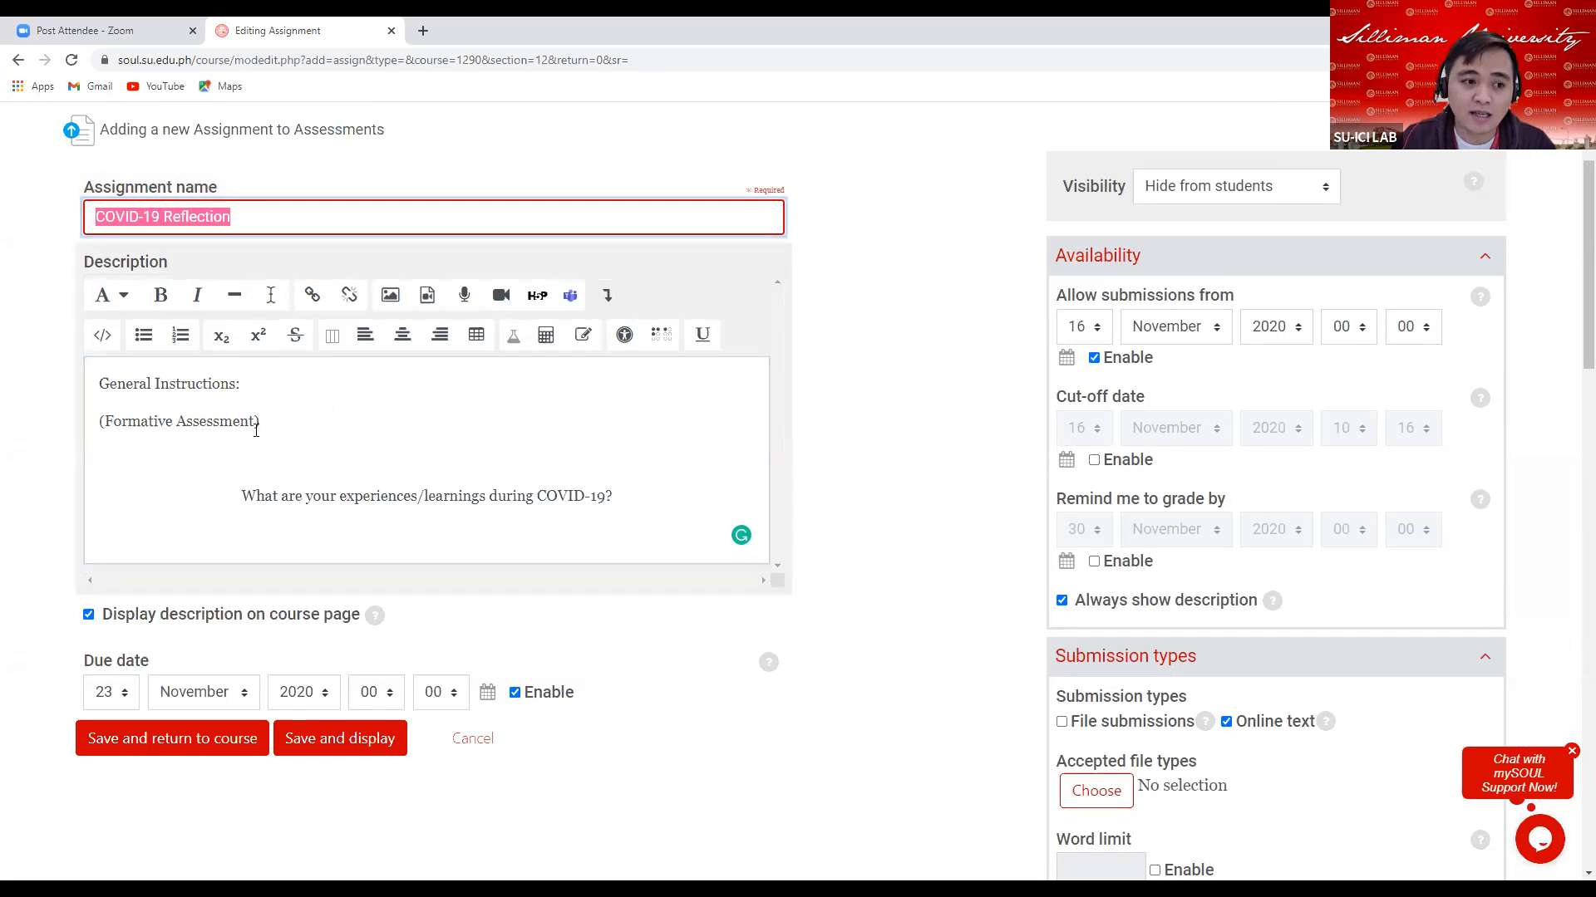
pyautogui.click(259, 382)
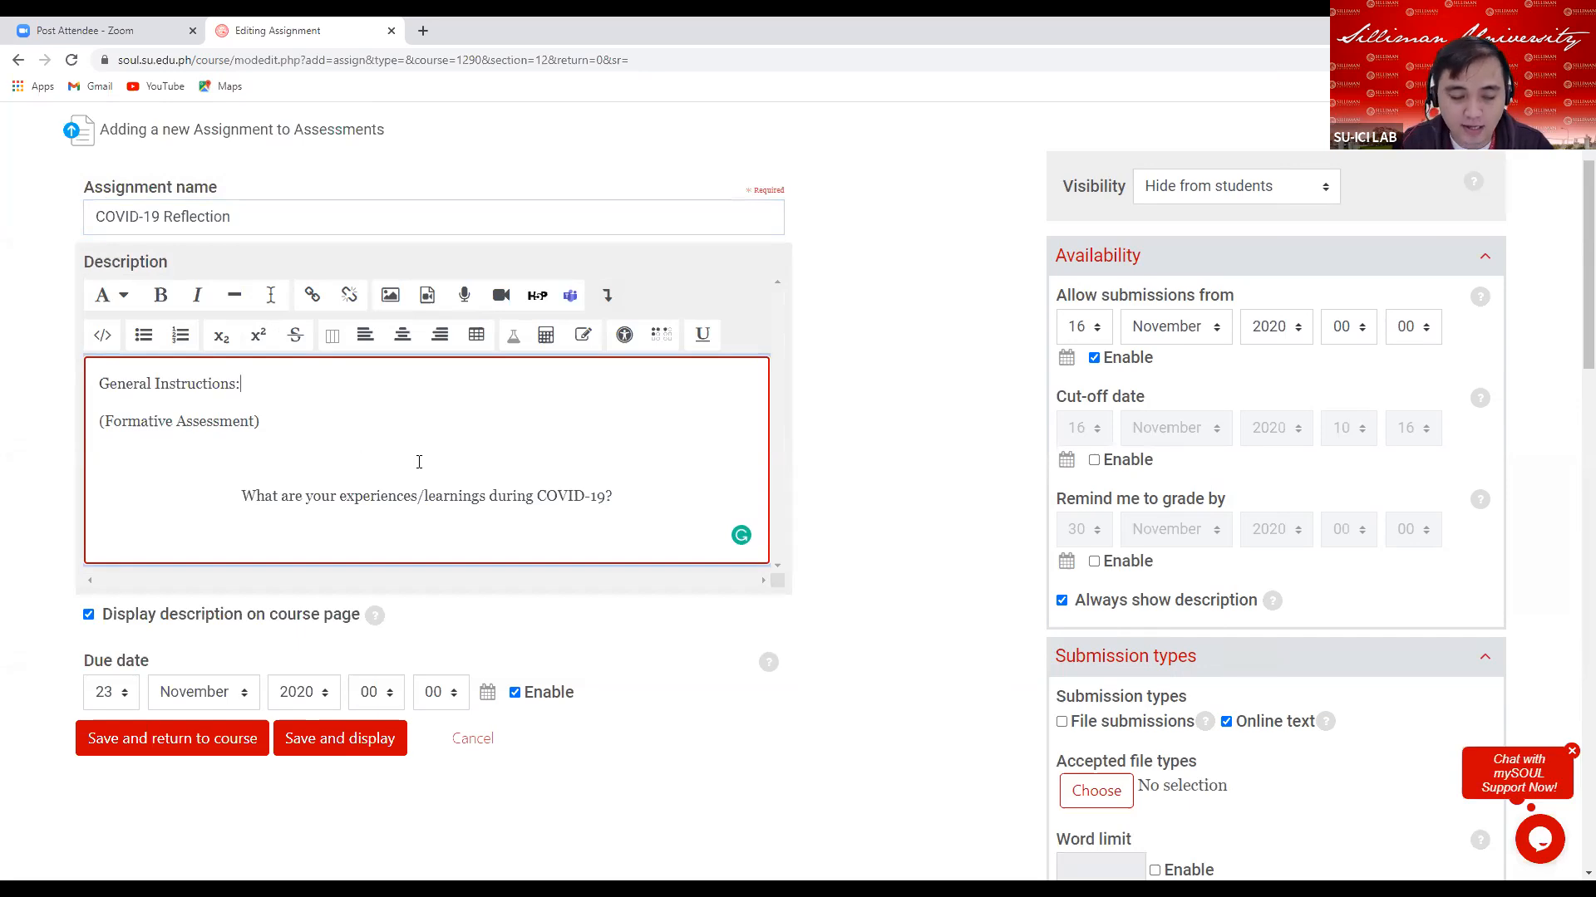
pyautogui.scroll(-1, 419, 462)
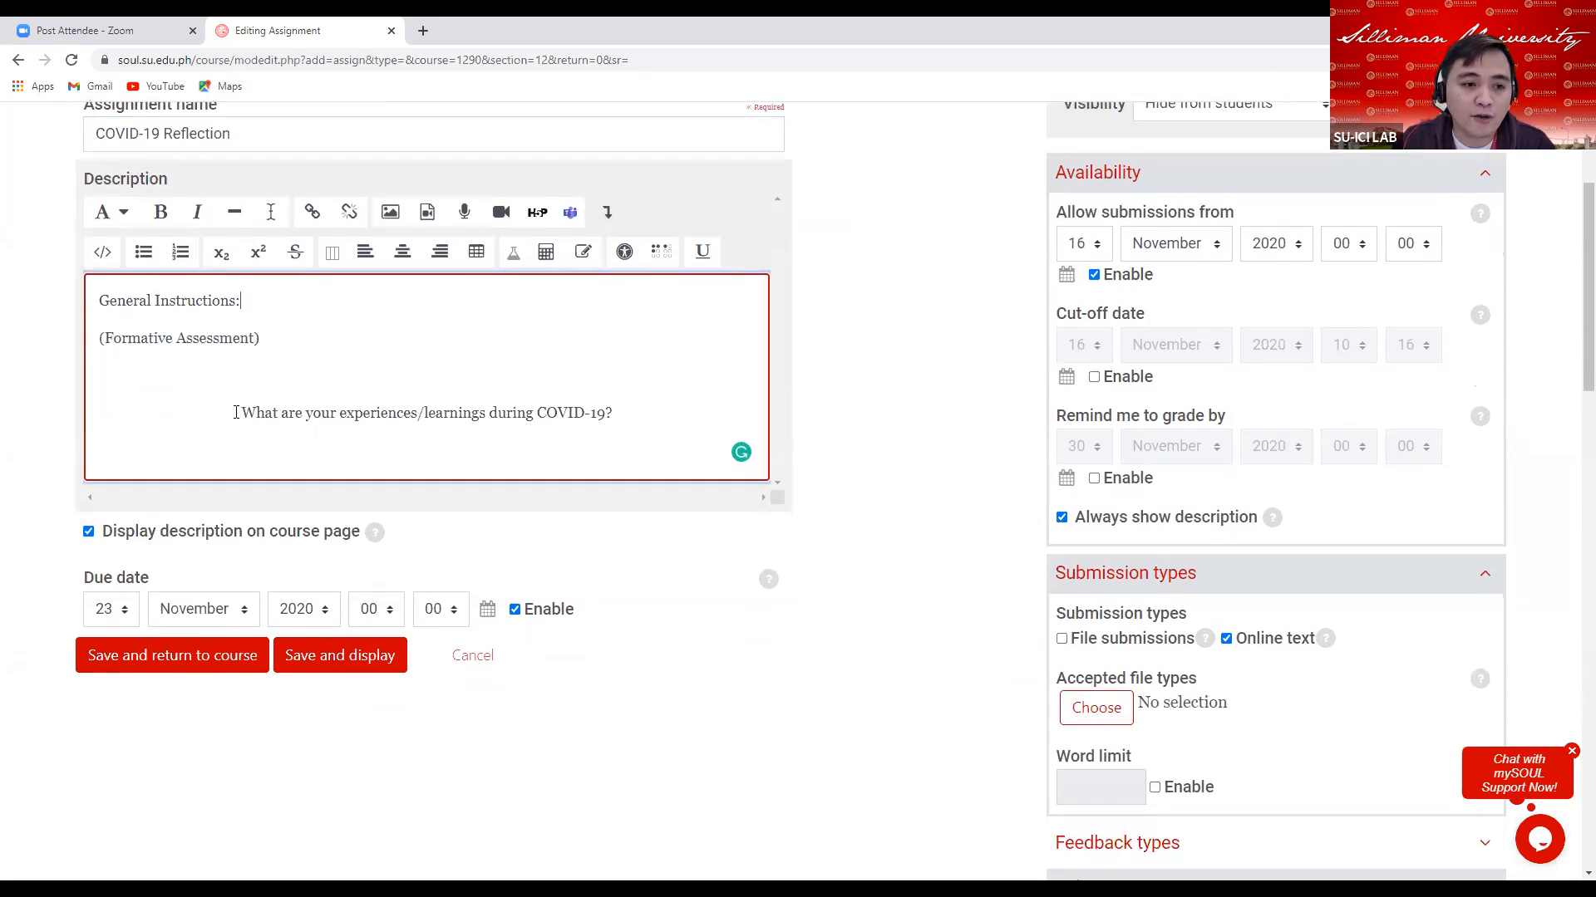
pyautogui.moveTo(240, 413); pyautogui.dragTo(643, 411)
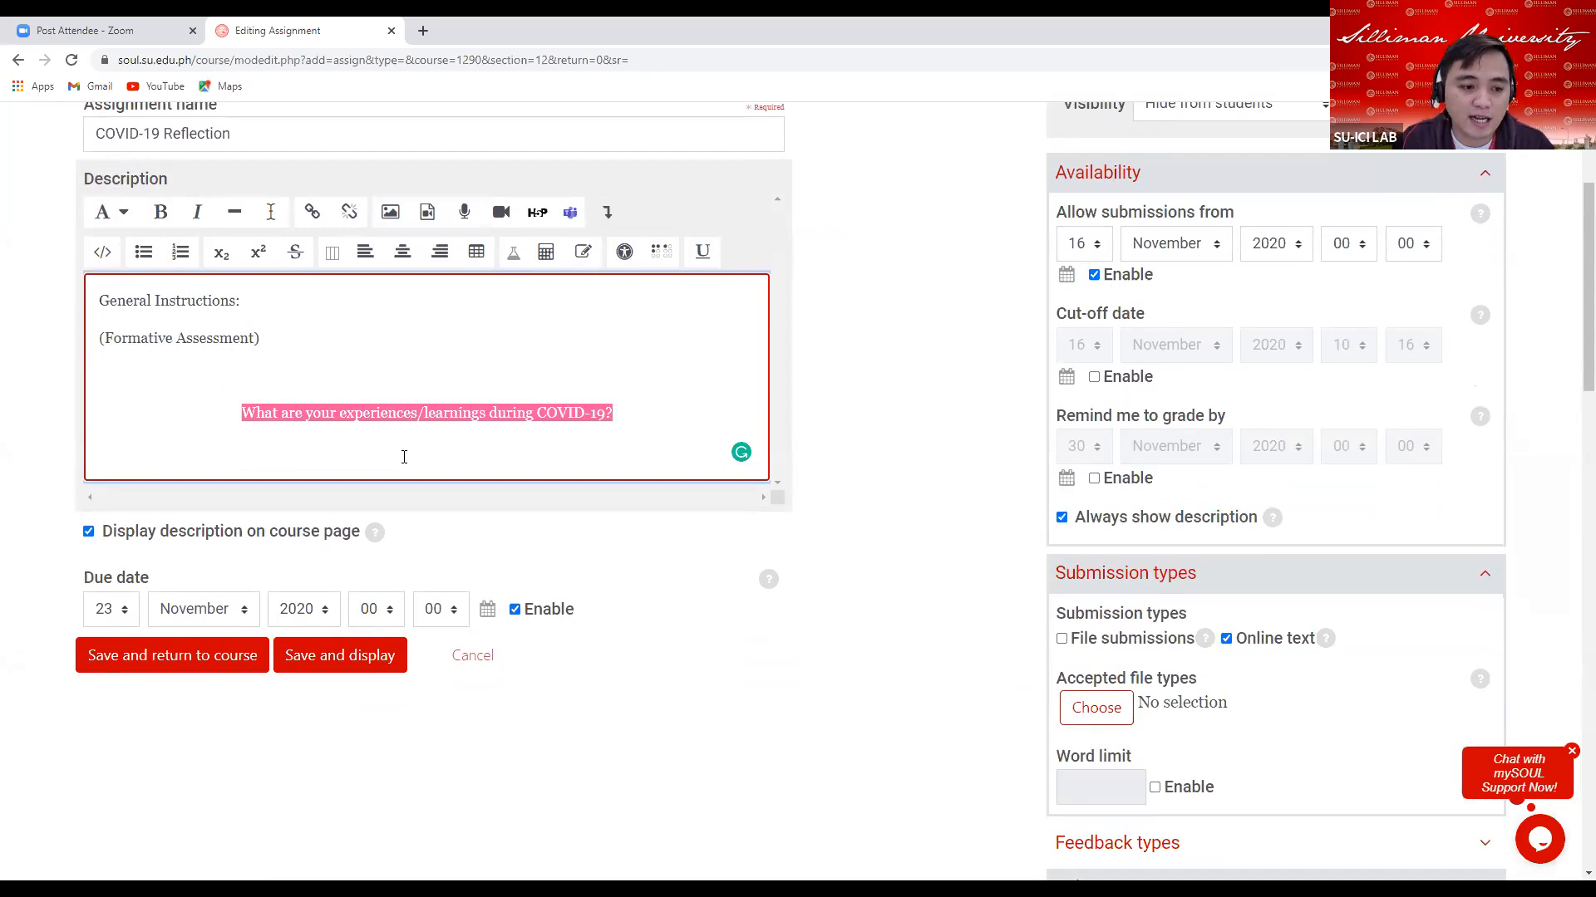
pyautogui.scroll(-1, 394, 481)
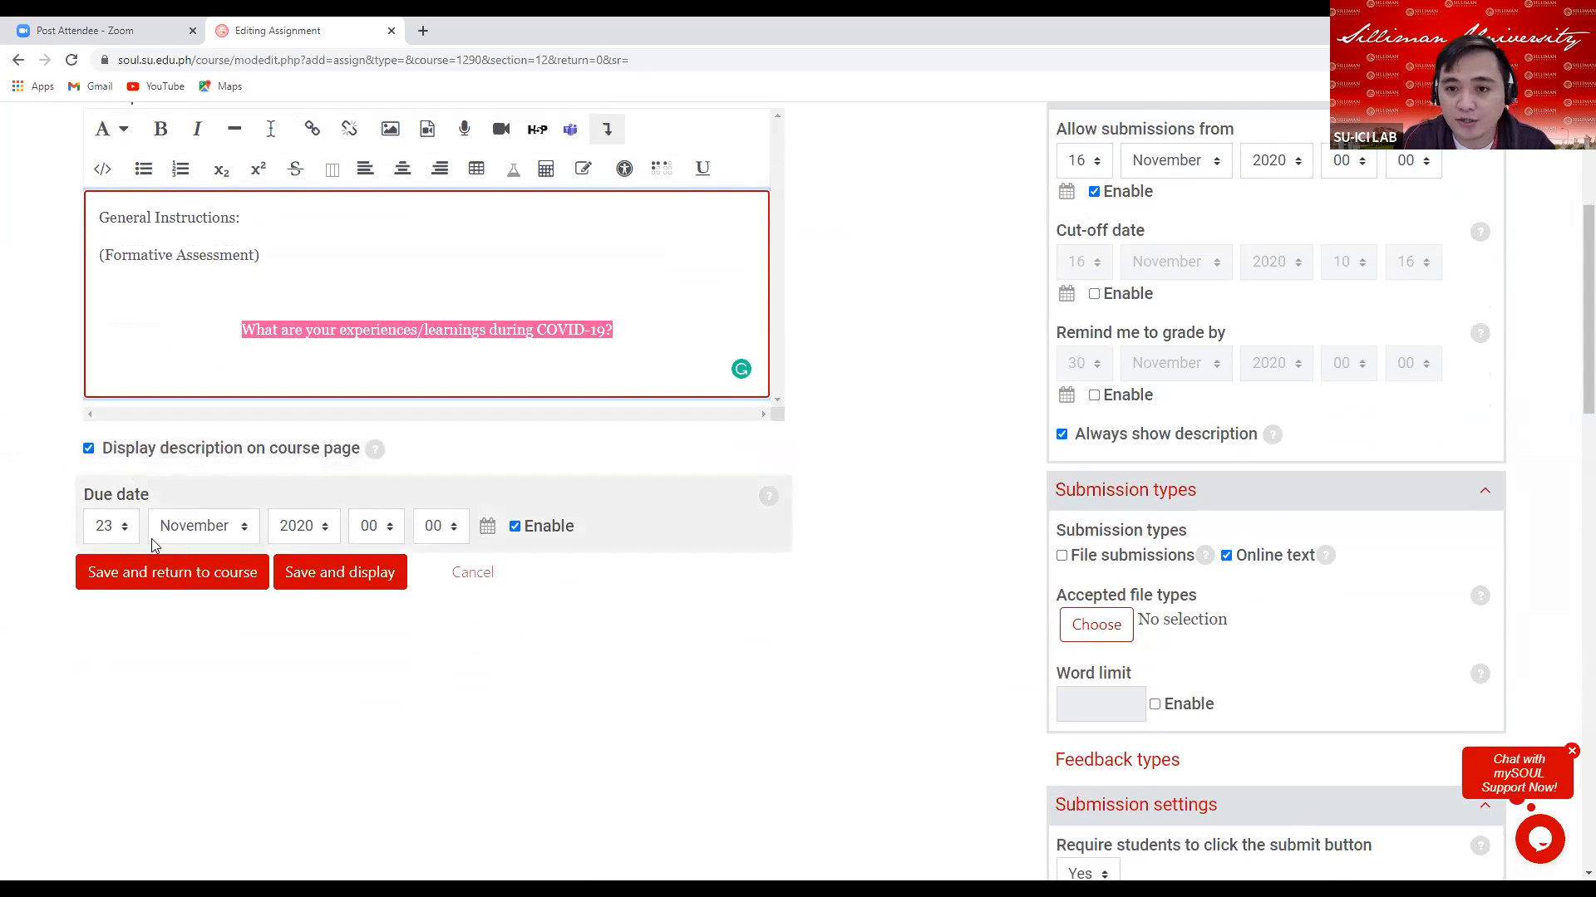
pyautogui.scroll(4, 1097, 453)
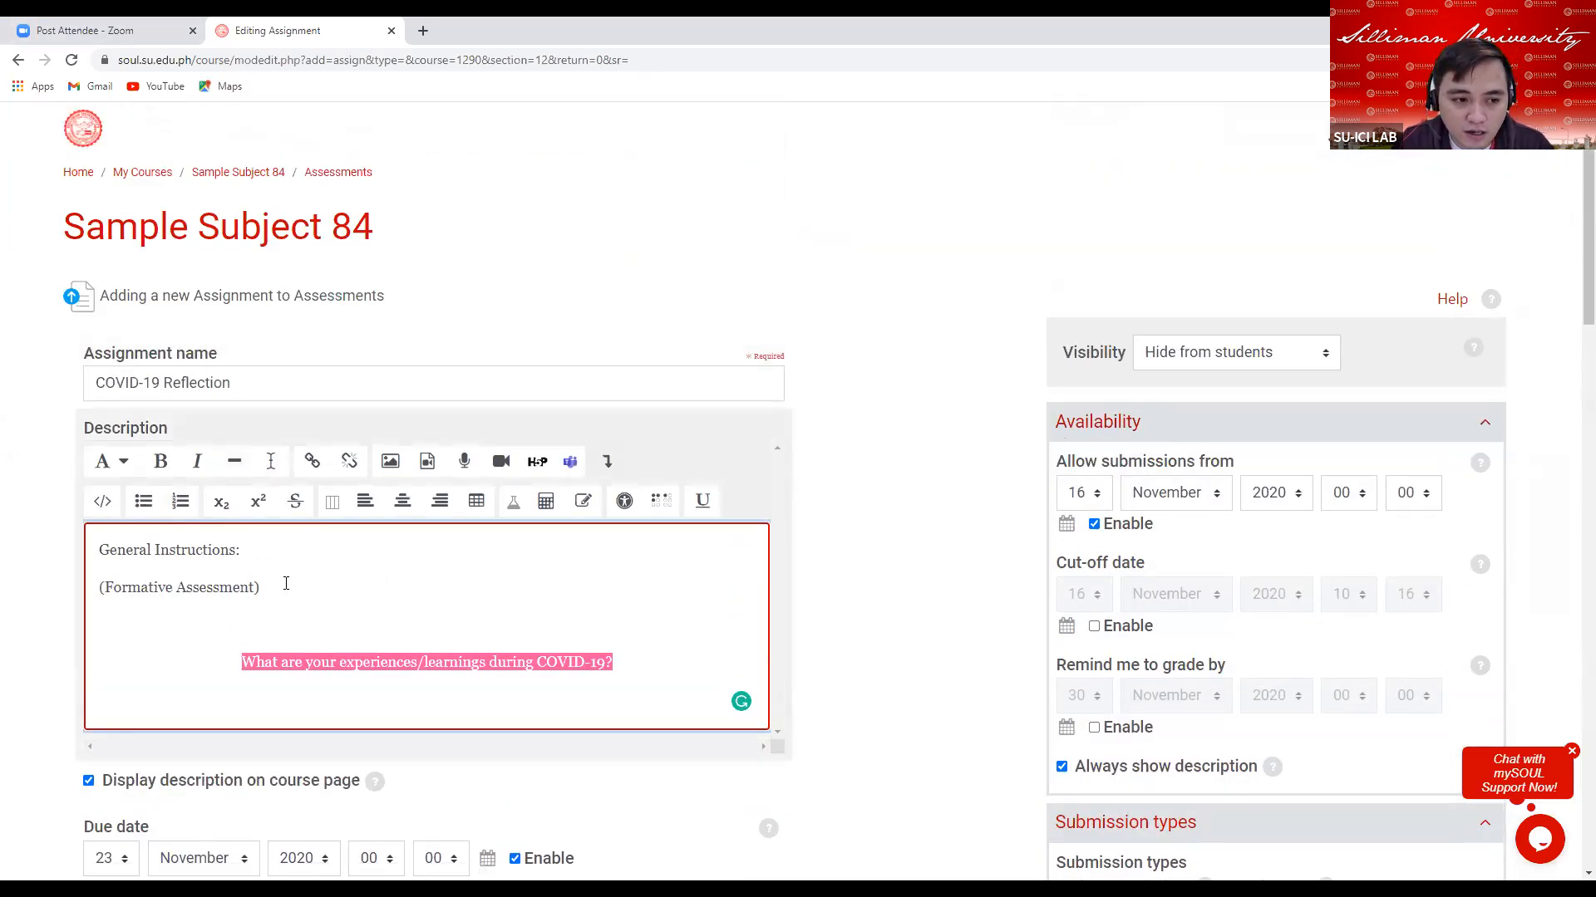
pyautogui.click(332, 582)
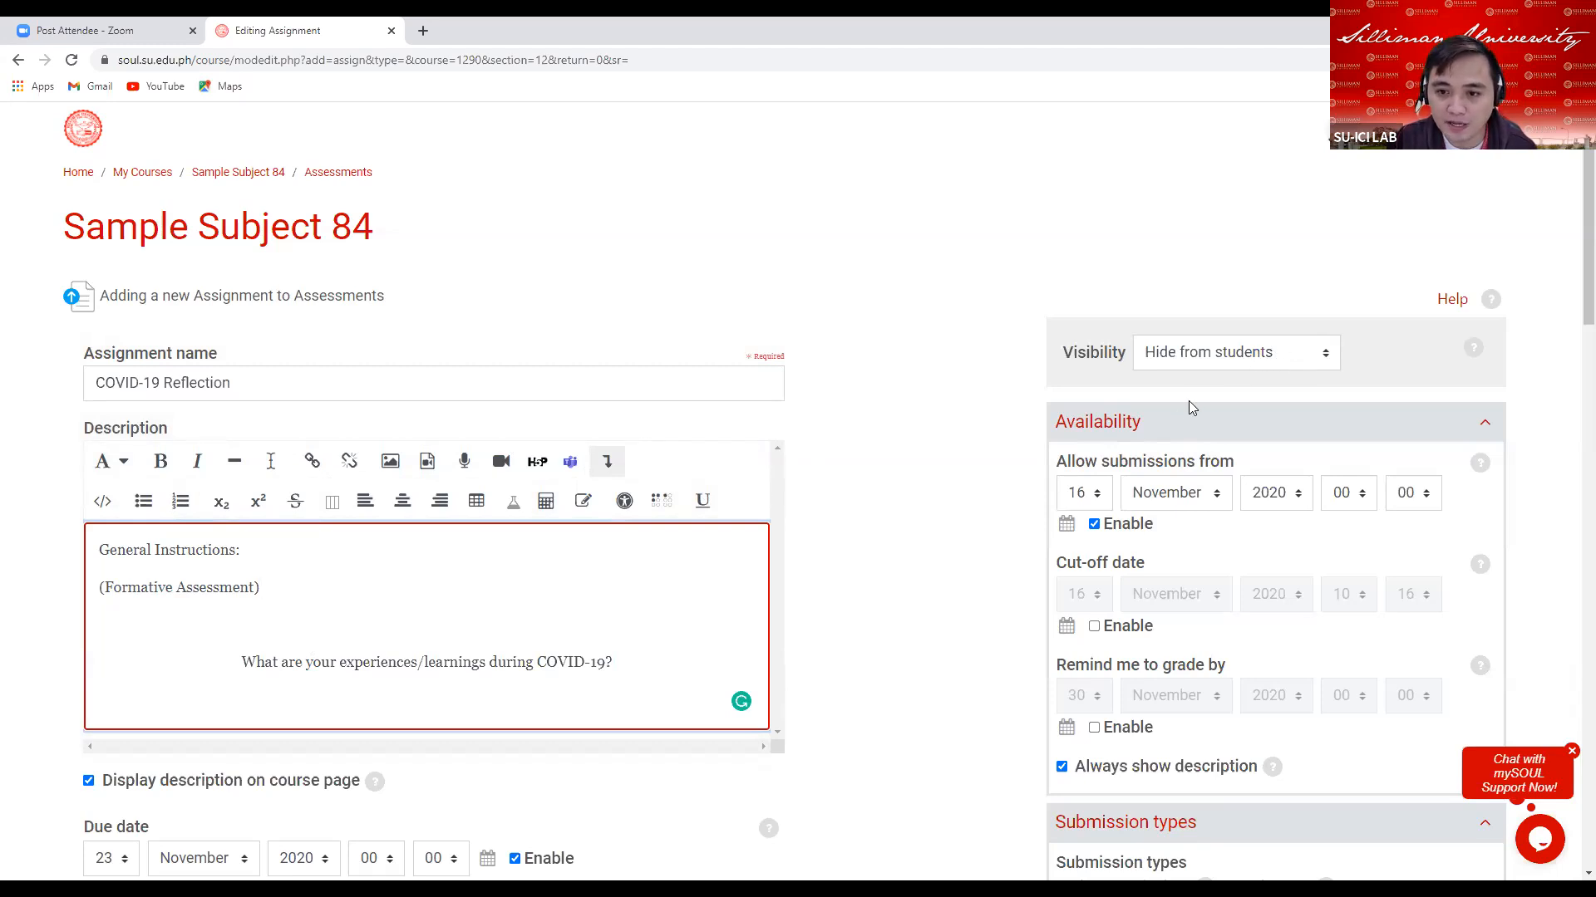
pyautogui.scroll(-2, 1189, 400)
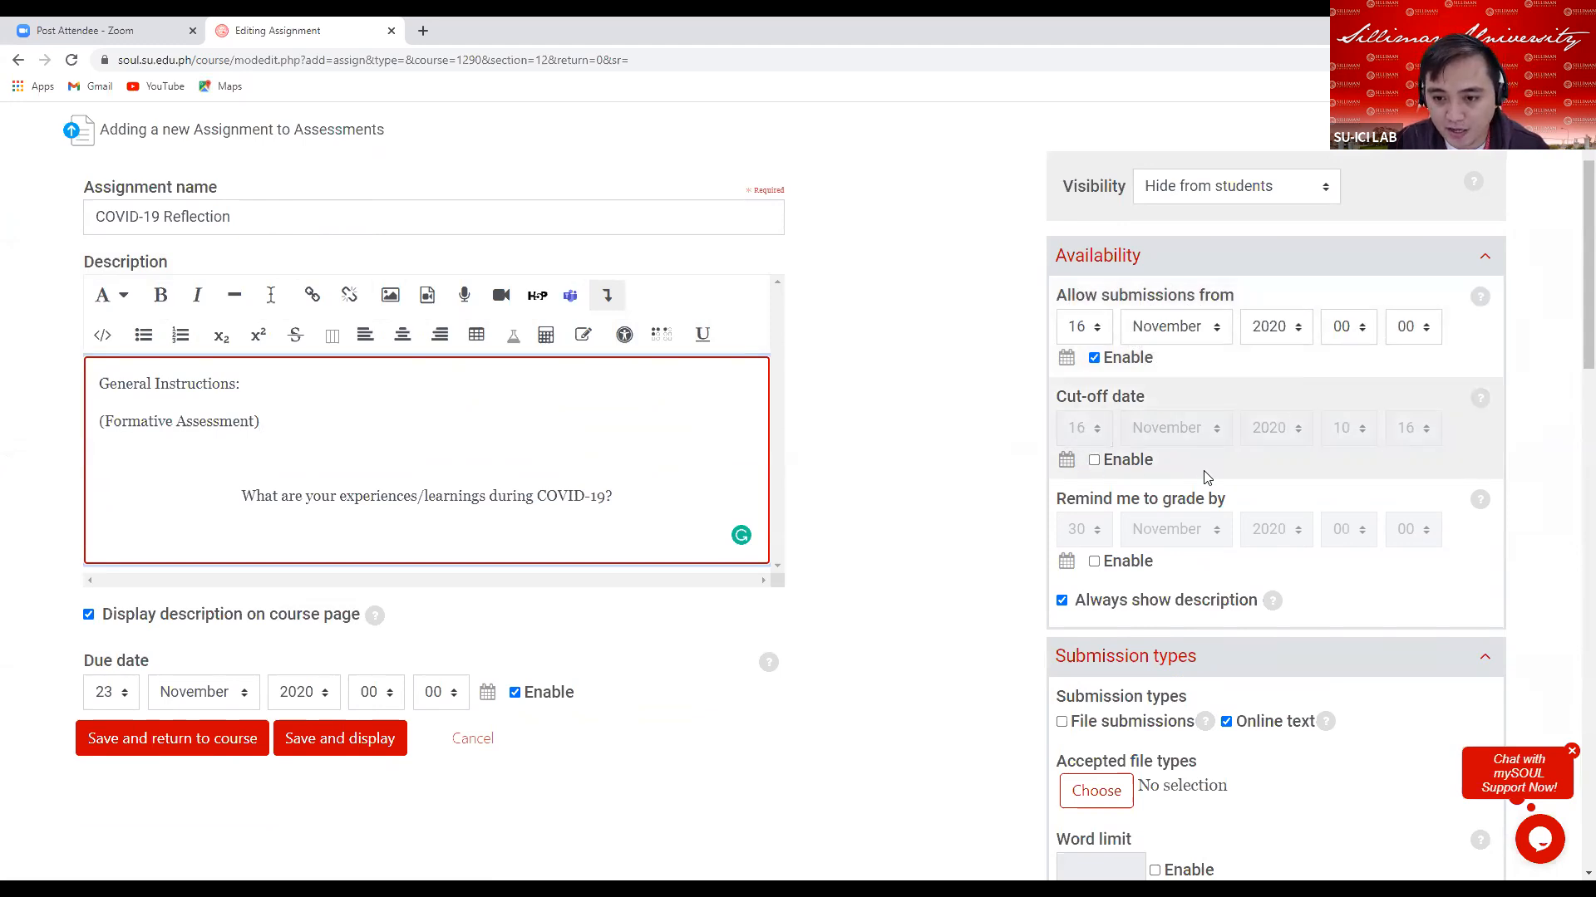
pyautogui.scroll(-4, 1196, 479)
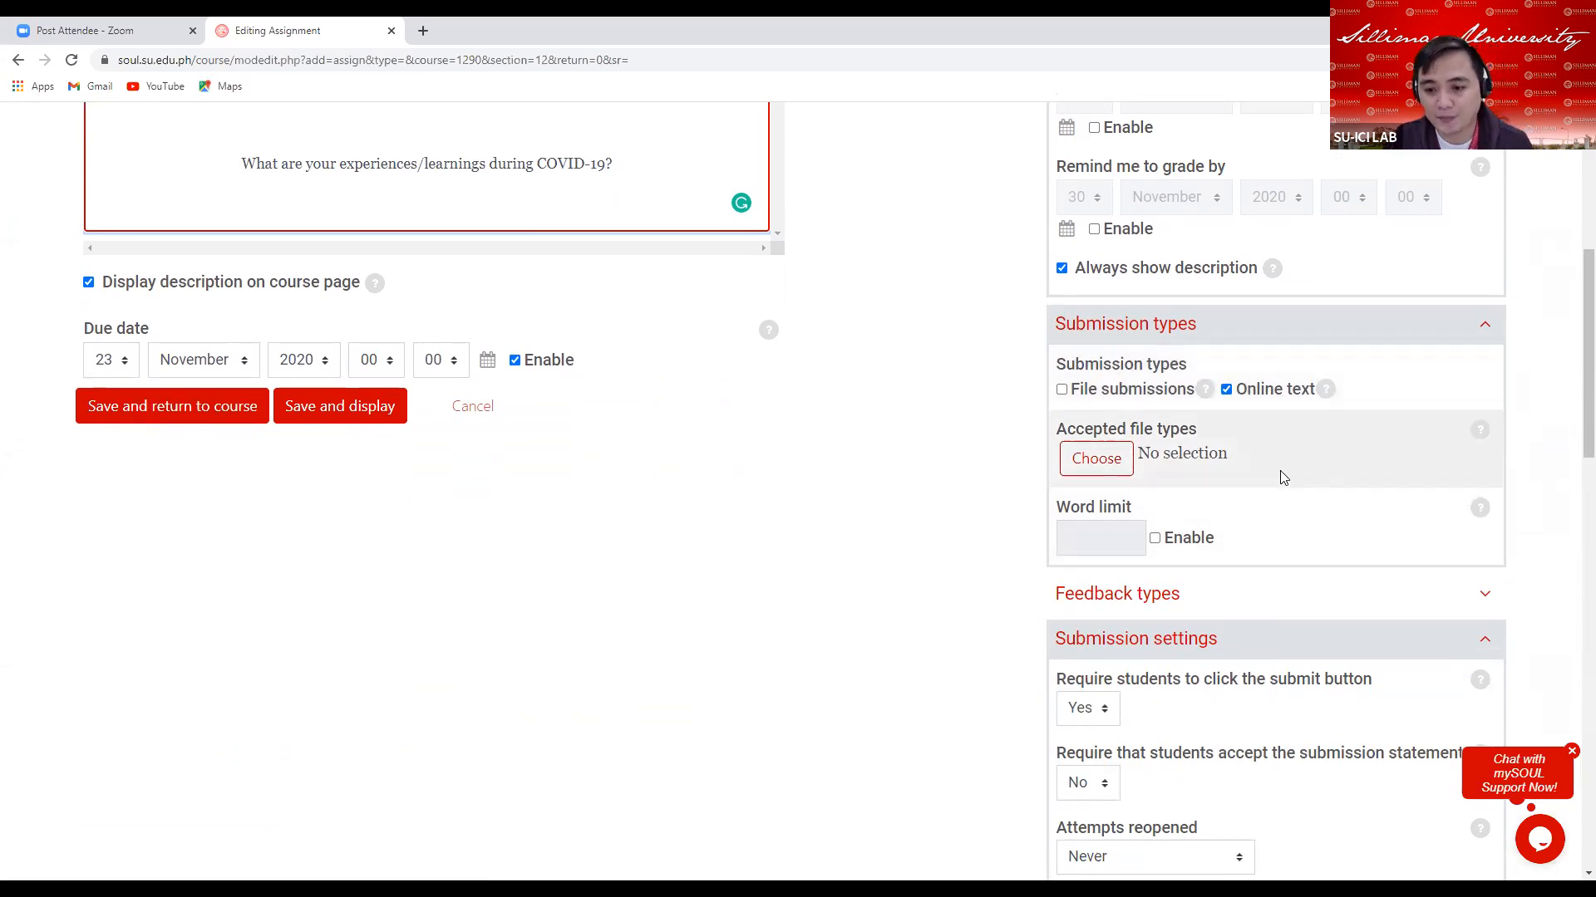
pyautogui.scroll(-4, 1270, 397)
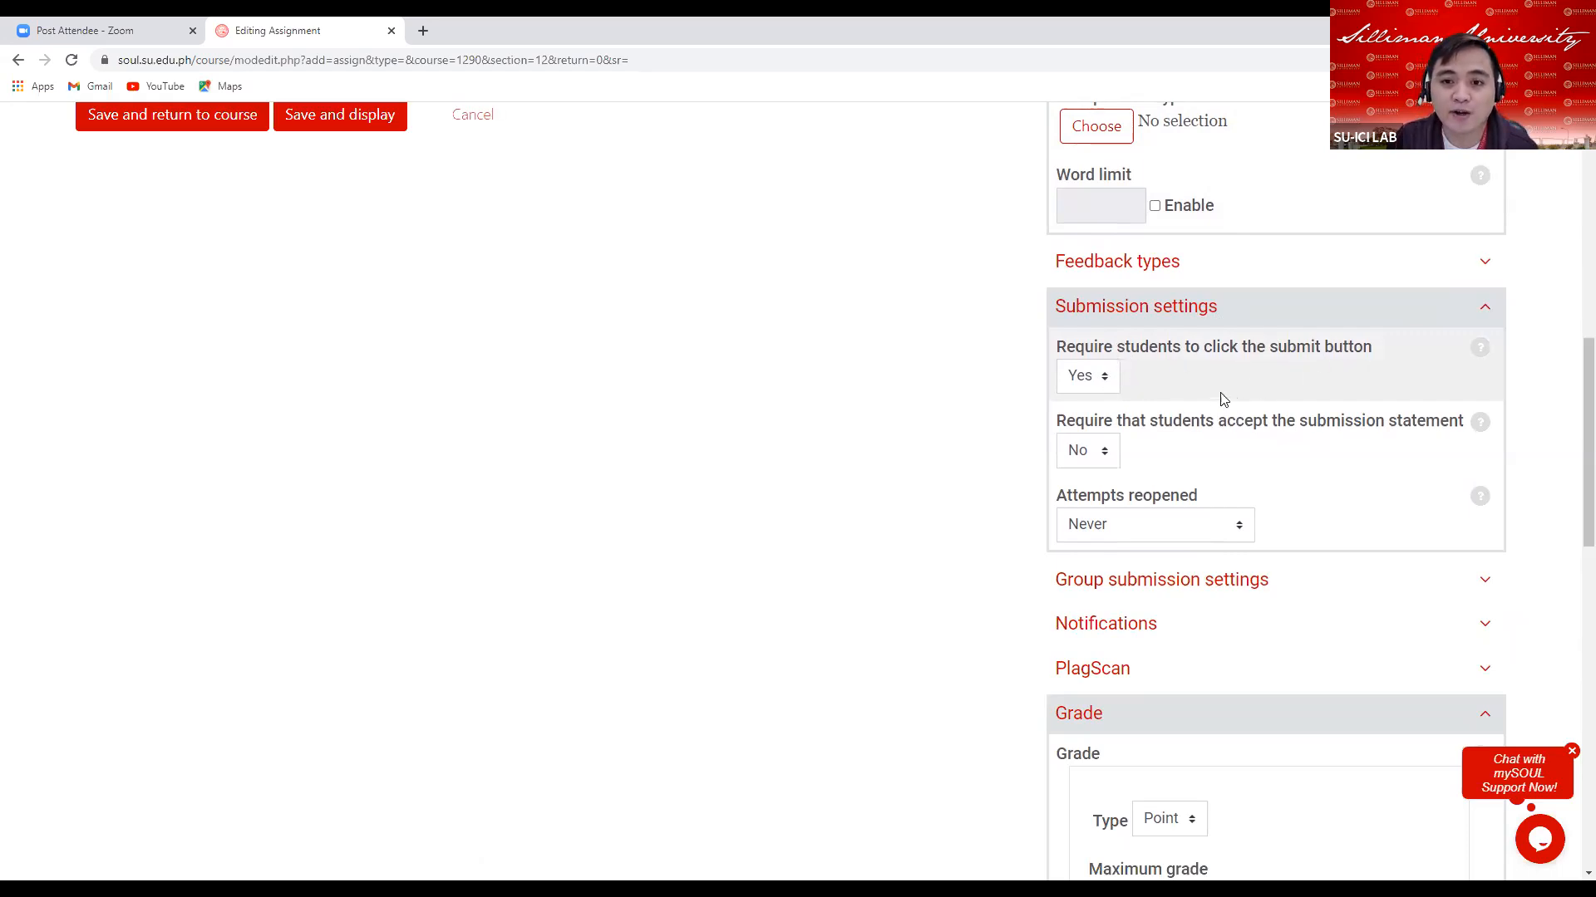
pyautogui.scroll(-6, 1175, 405)
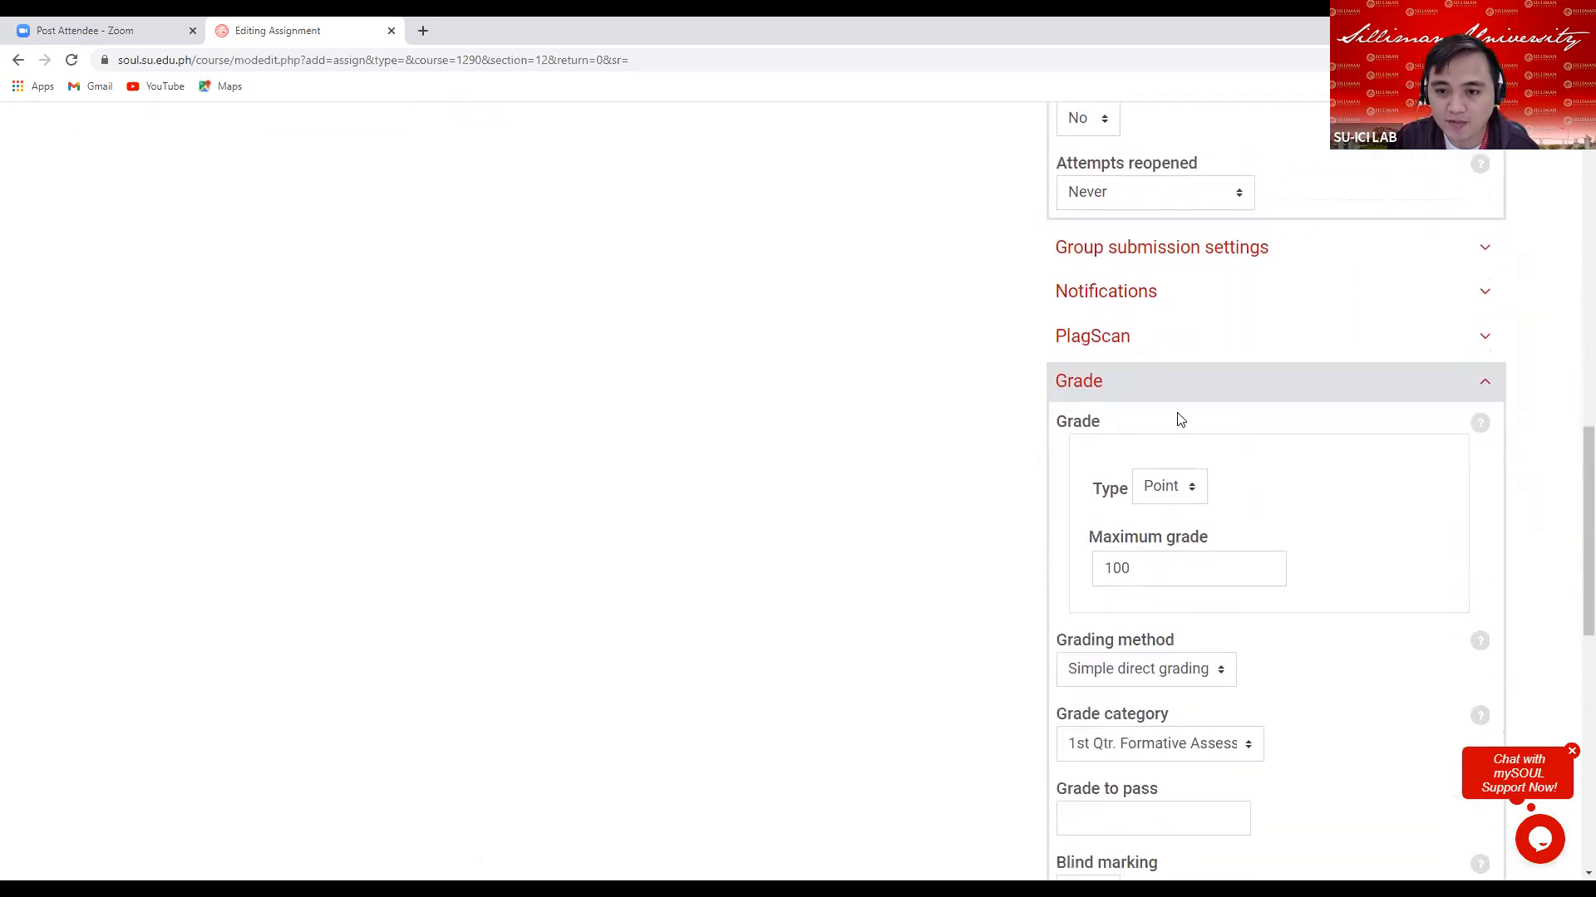
# Check the assignment's maximum grade and grade category, keeping "1st Qtr. Formative Assessments" selected
pyautogui.scroll(-1, 1248, 332)
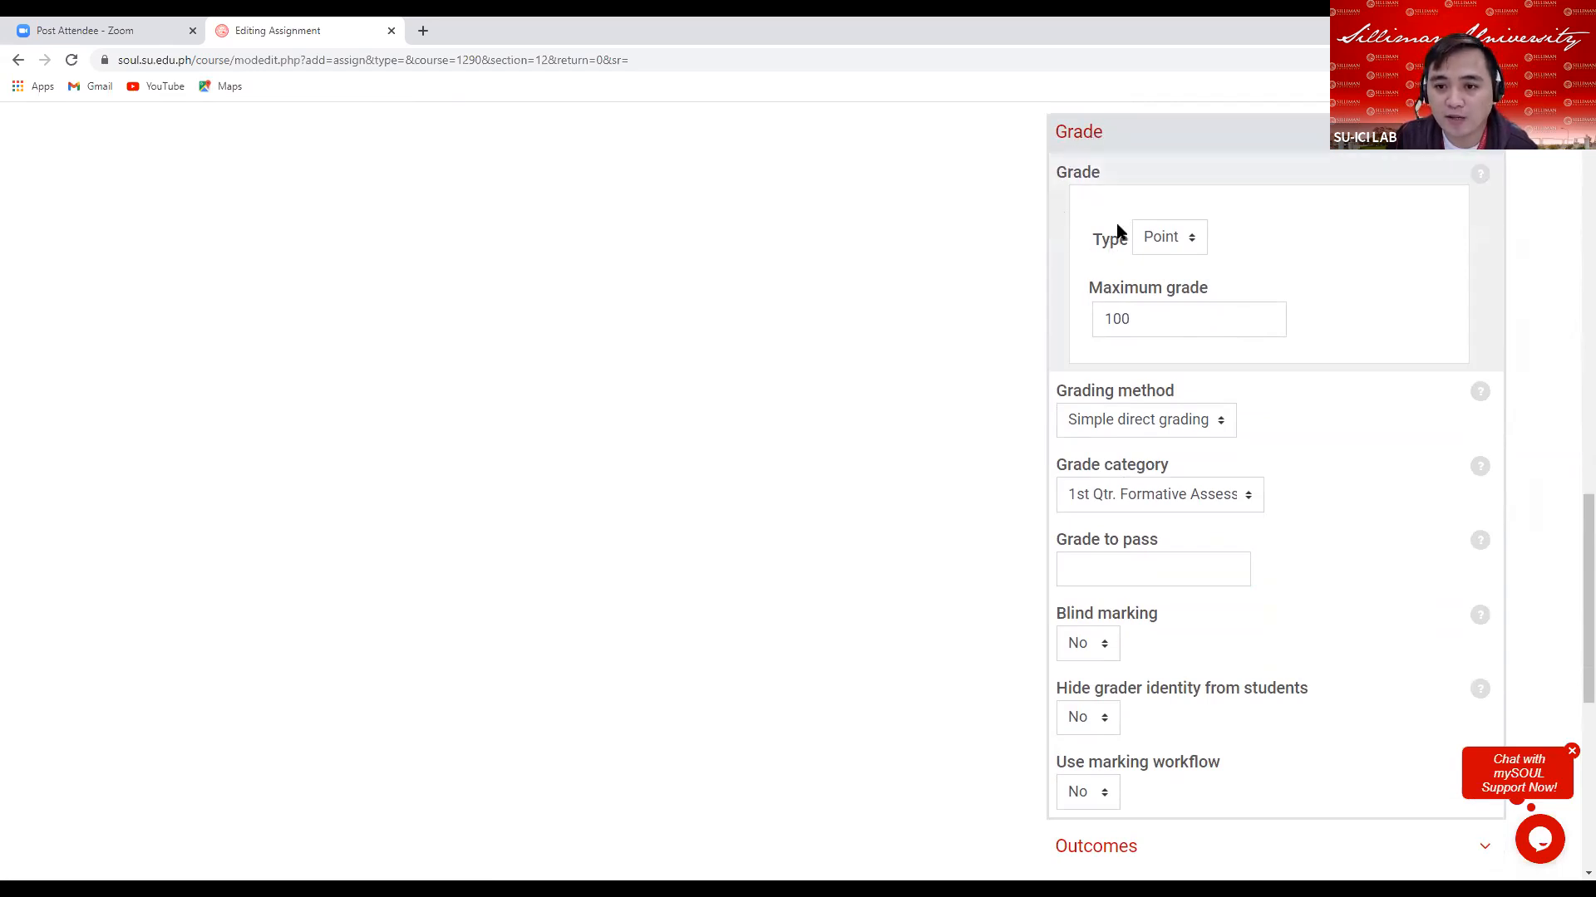
pyautogui.click(1155, 320)
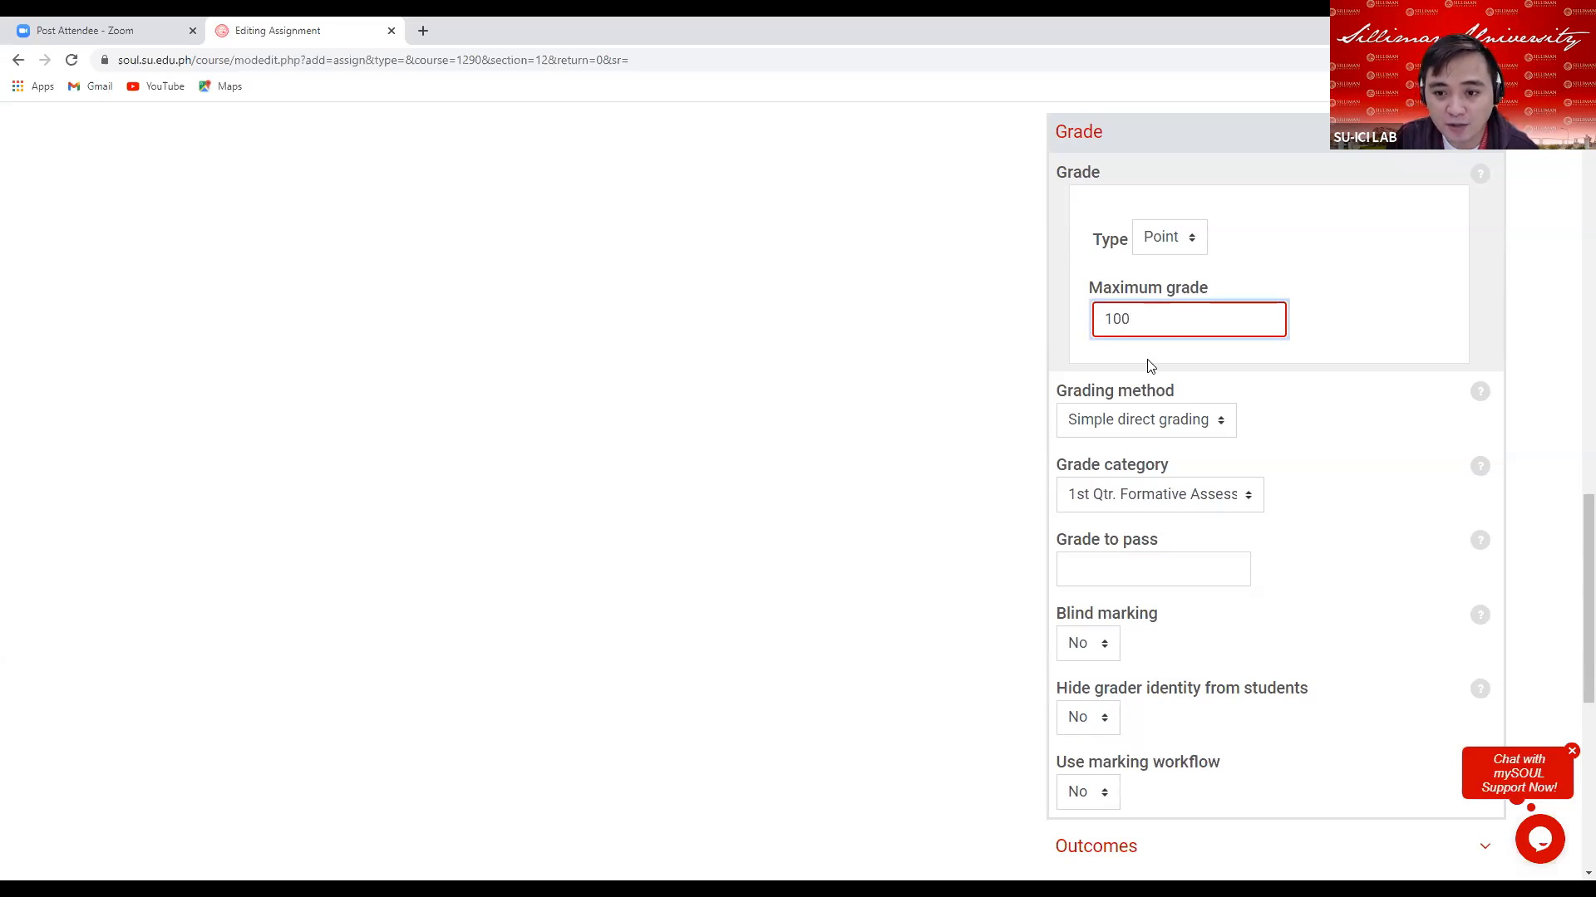
pyautogui.scroll(-1, 1148, 395)
pyautogui.scroll(-2, 1146, 401)
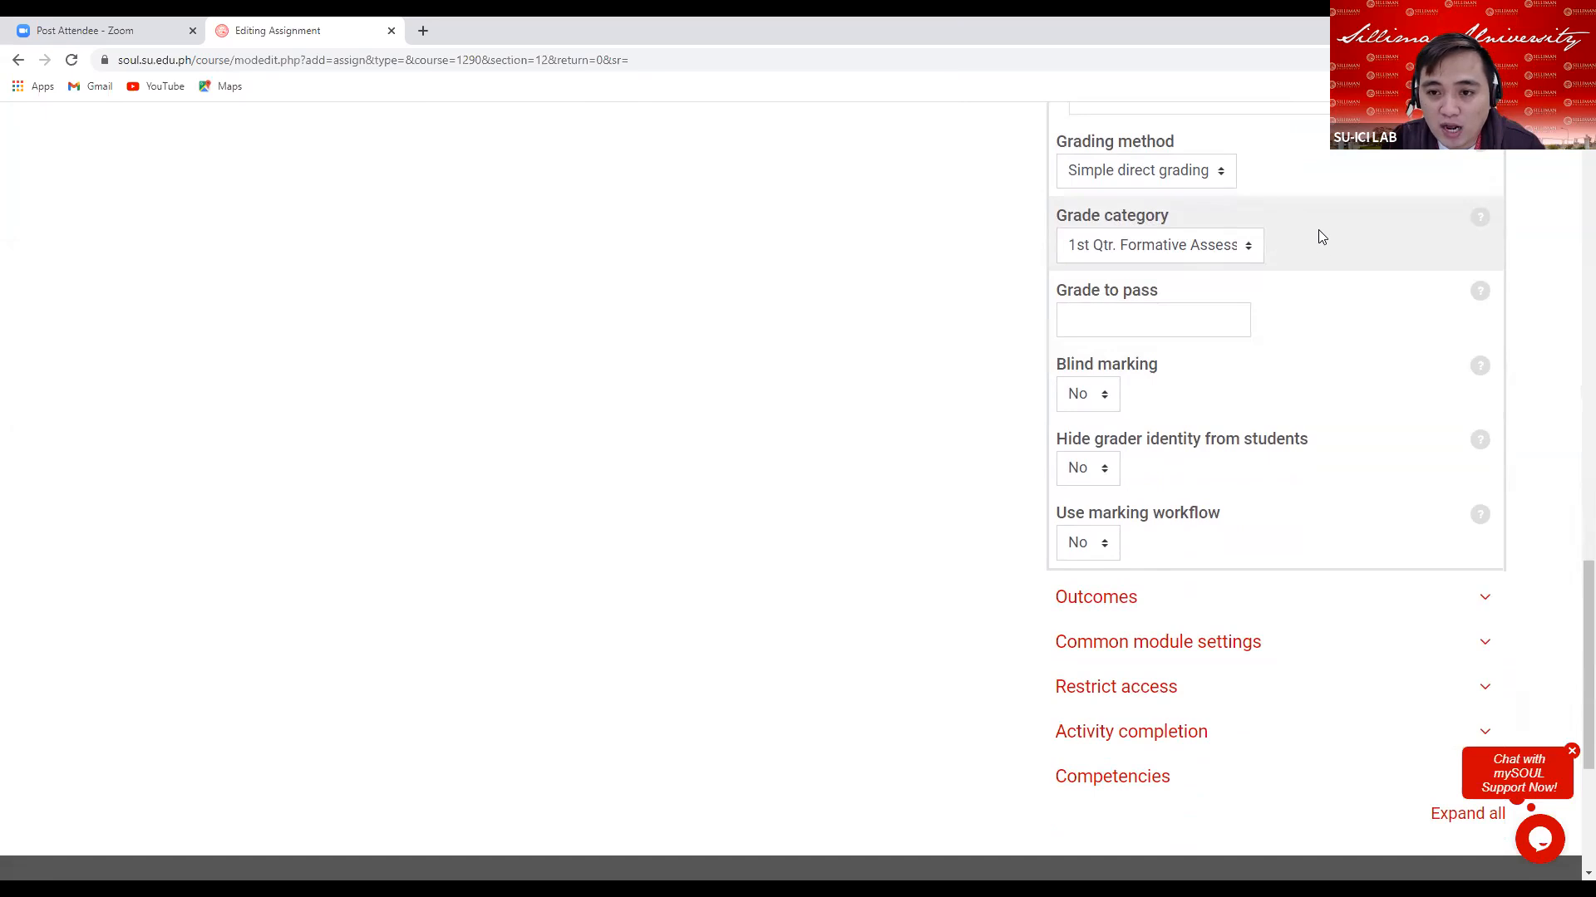
pyautogui.click(1253, 250)
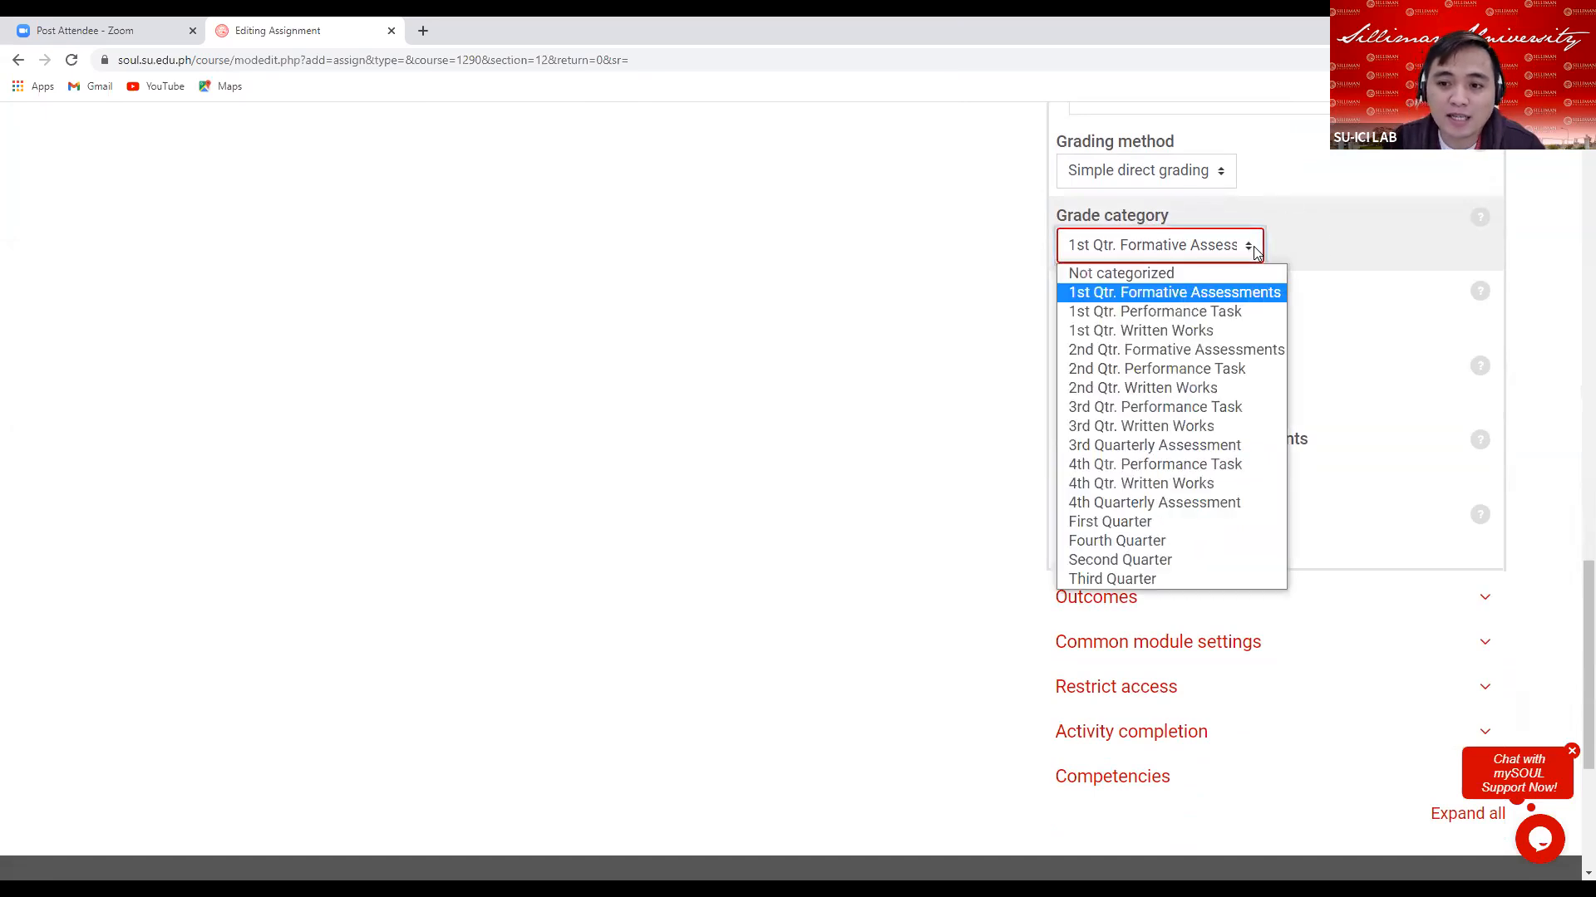
pyautogui.click(1243, 297)
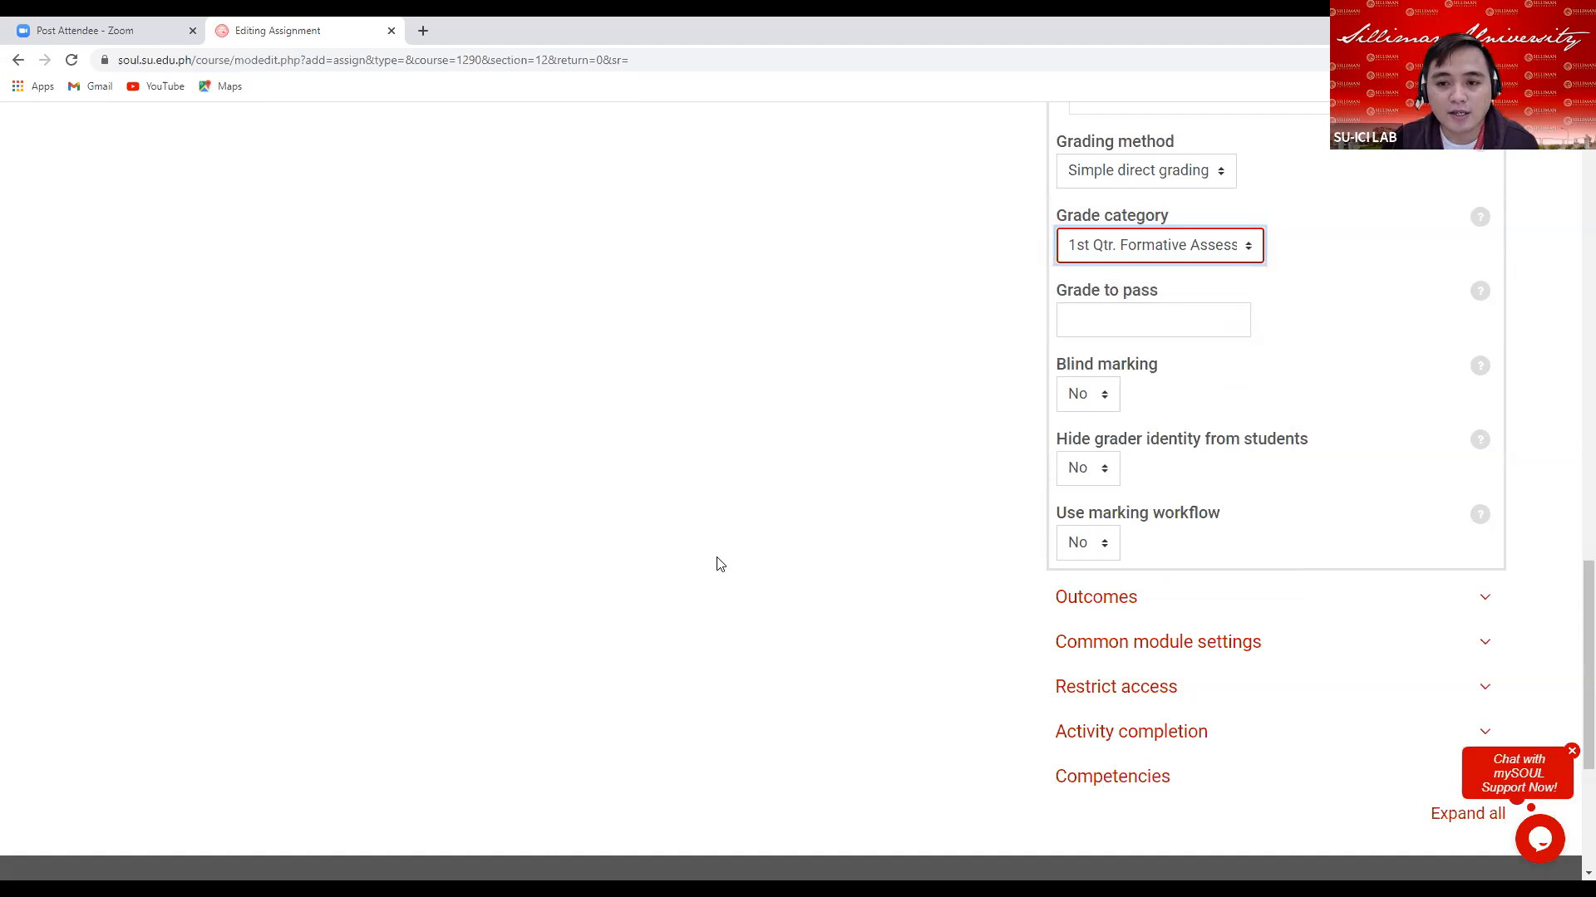
# Save the COVID-19 Reflection assignment and return to the course
pyautogui.scroll(15, 700, 623)
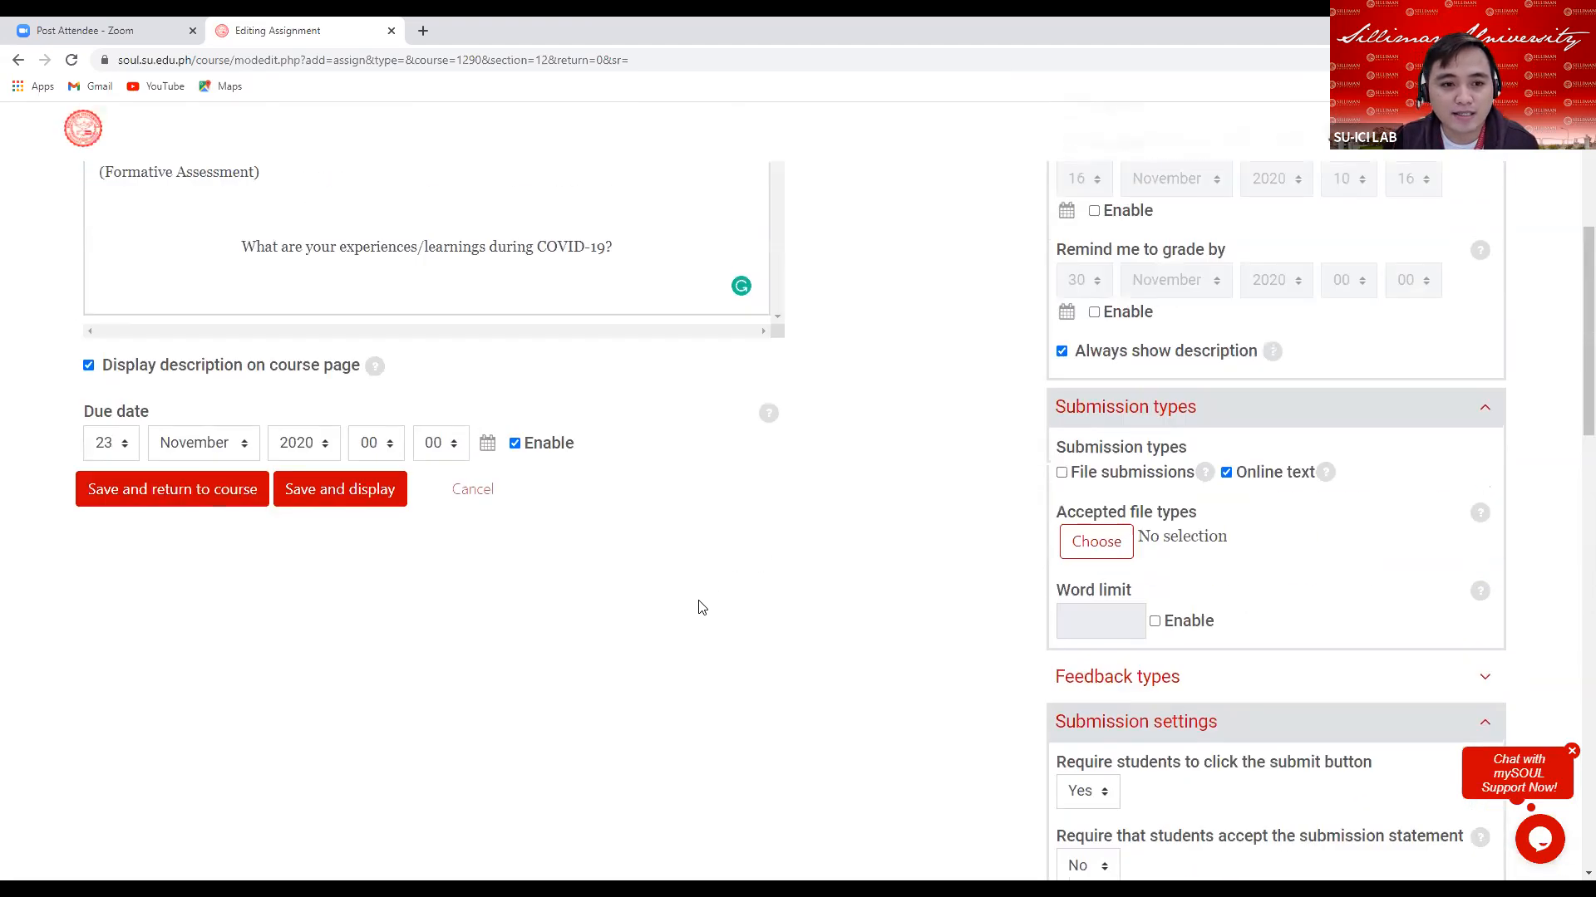
pyautogui.scroll(1, 700, 608)
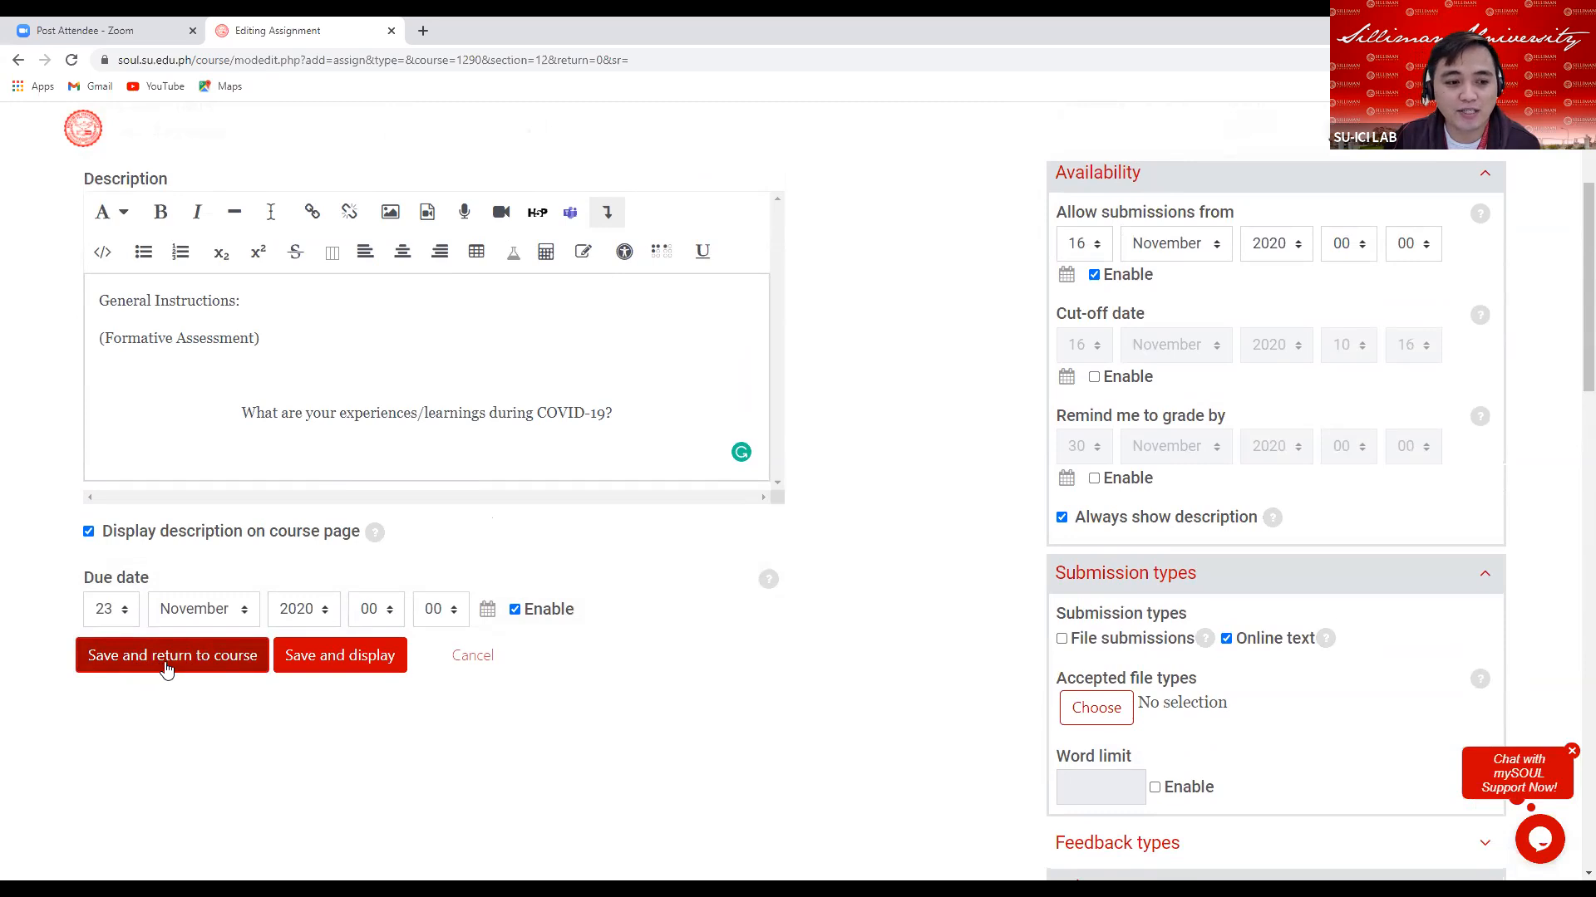
pyautogui.click(168, 665)
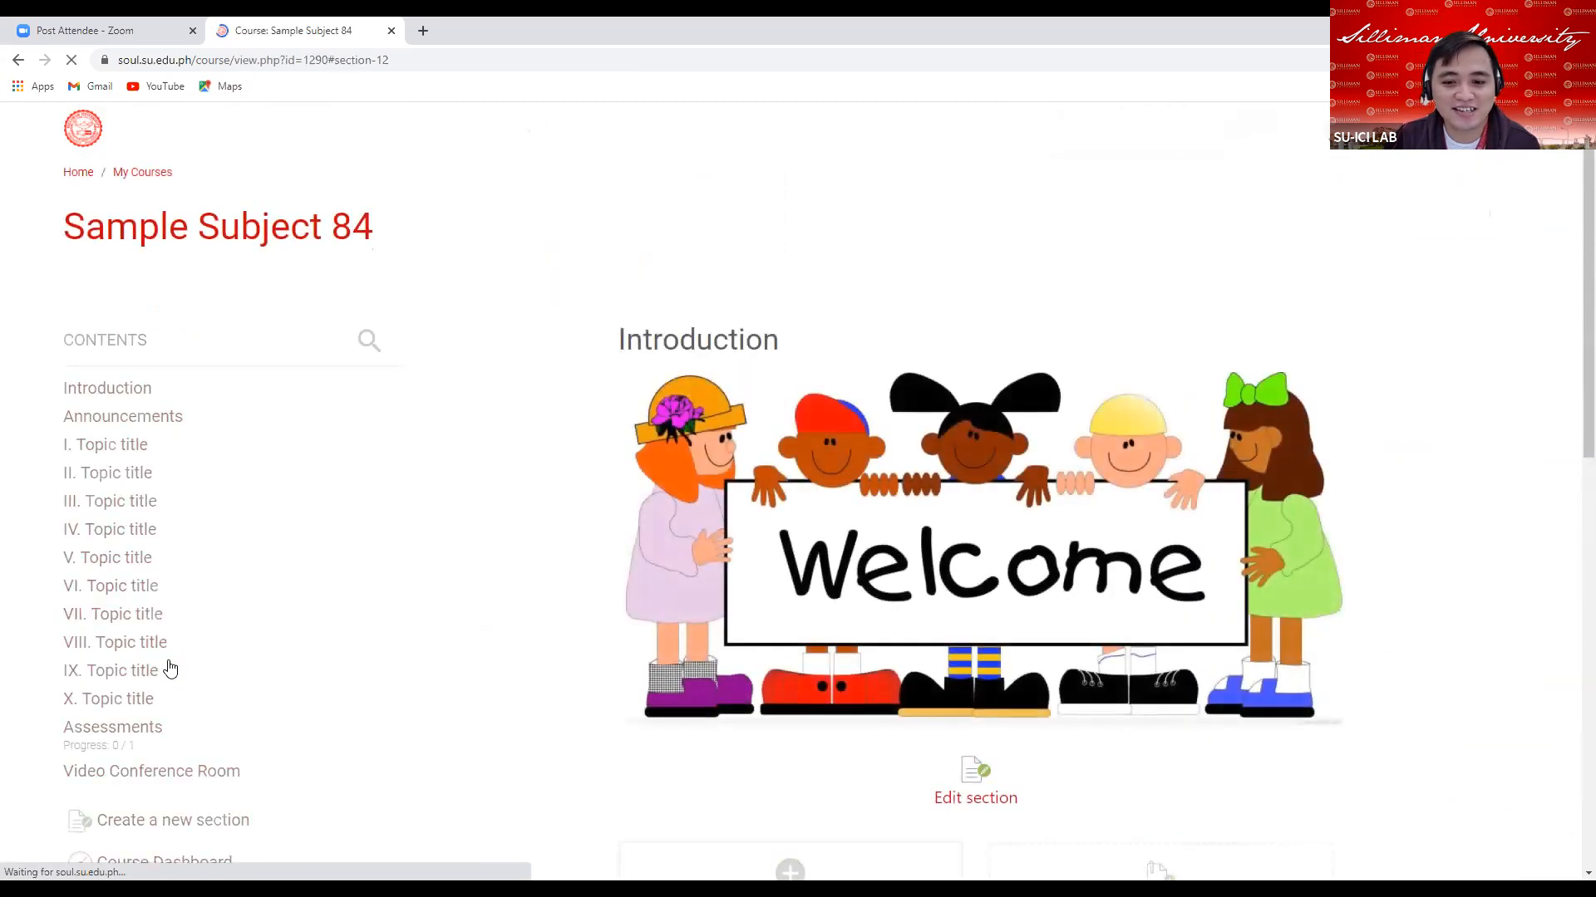
pyautogui.click(163, 670)
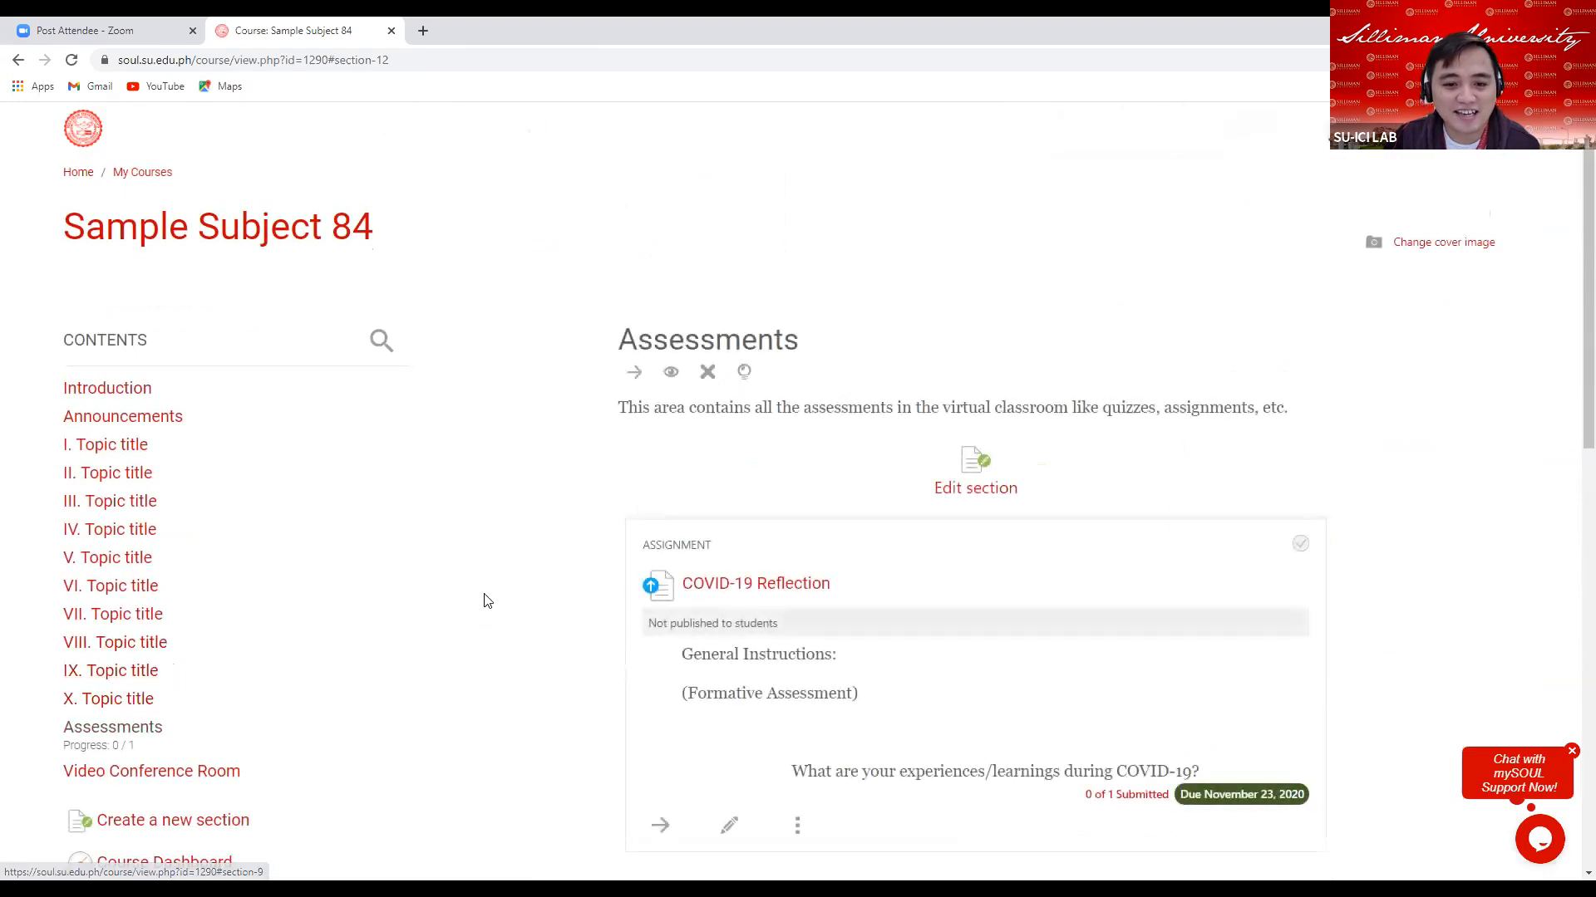
# Show the COVID-19 Reflection assignment to students from its card in the Assessments section
pyautogui.scroll(-4, 524, 535)
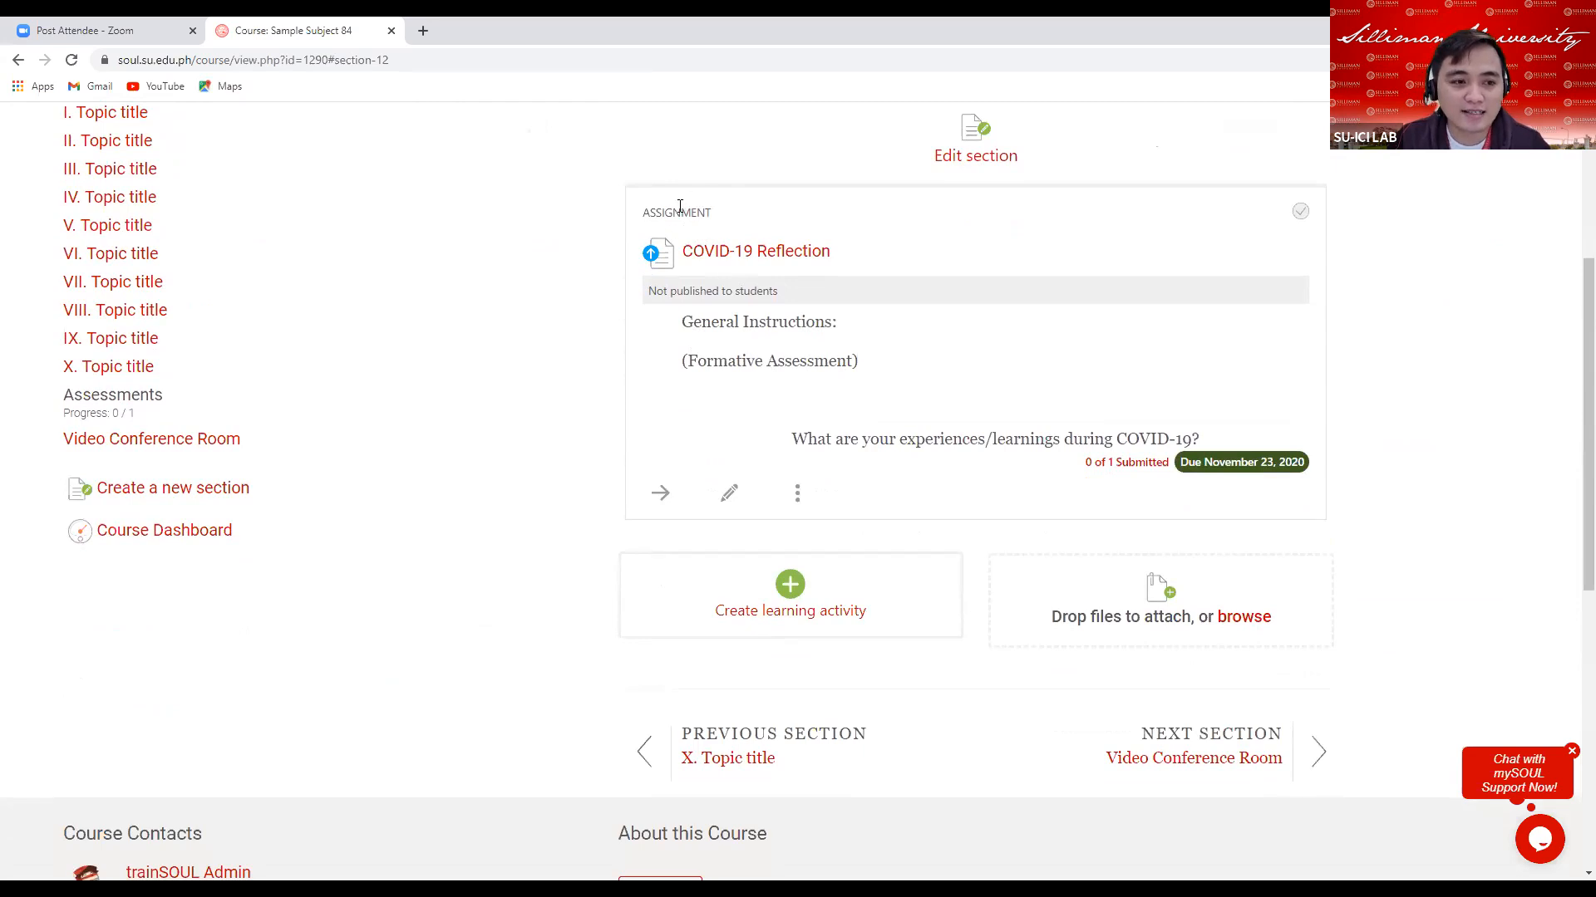
pyautogui.moveTo(638, 214); pyautogui.dragTo(722, 216)
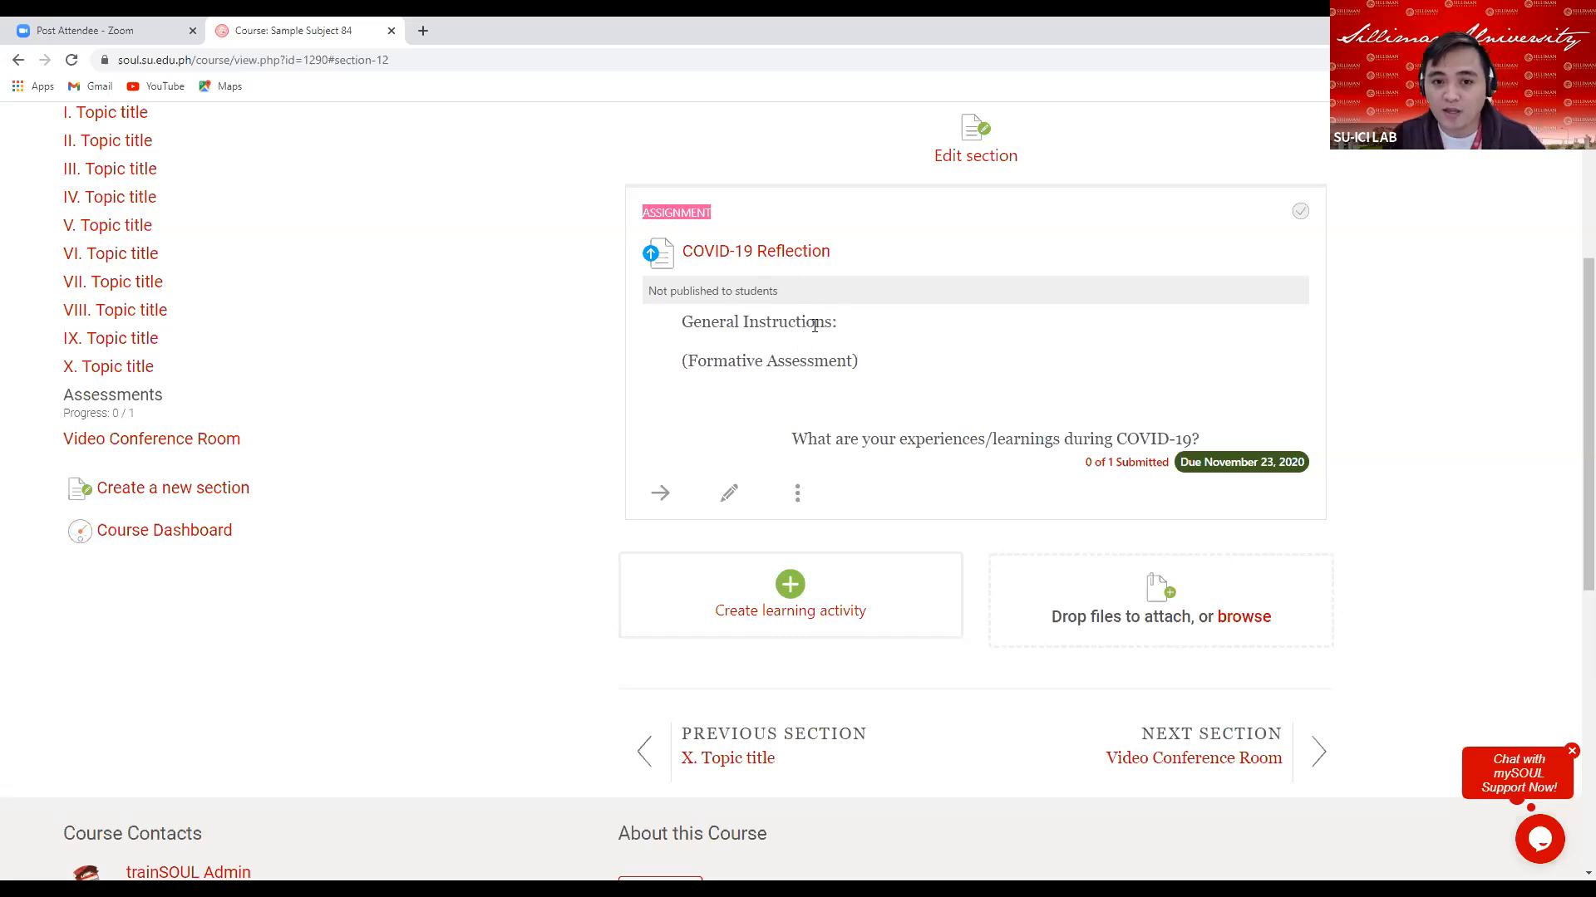
pyautogui.click(800, 493)
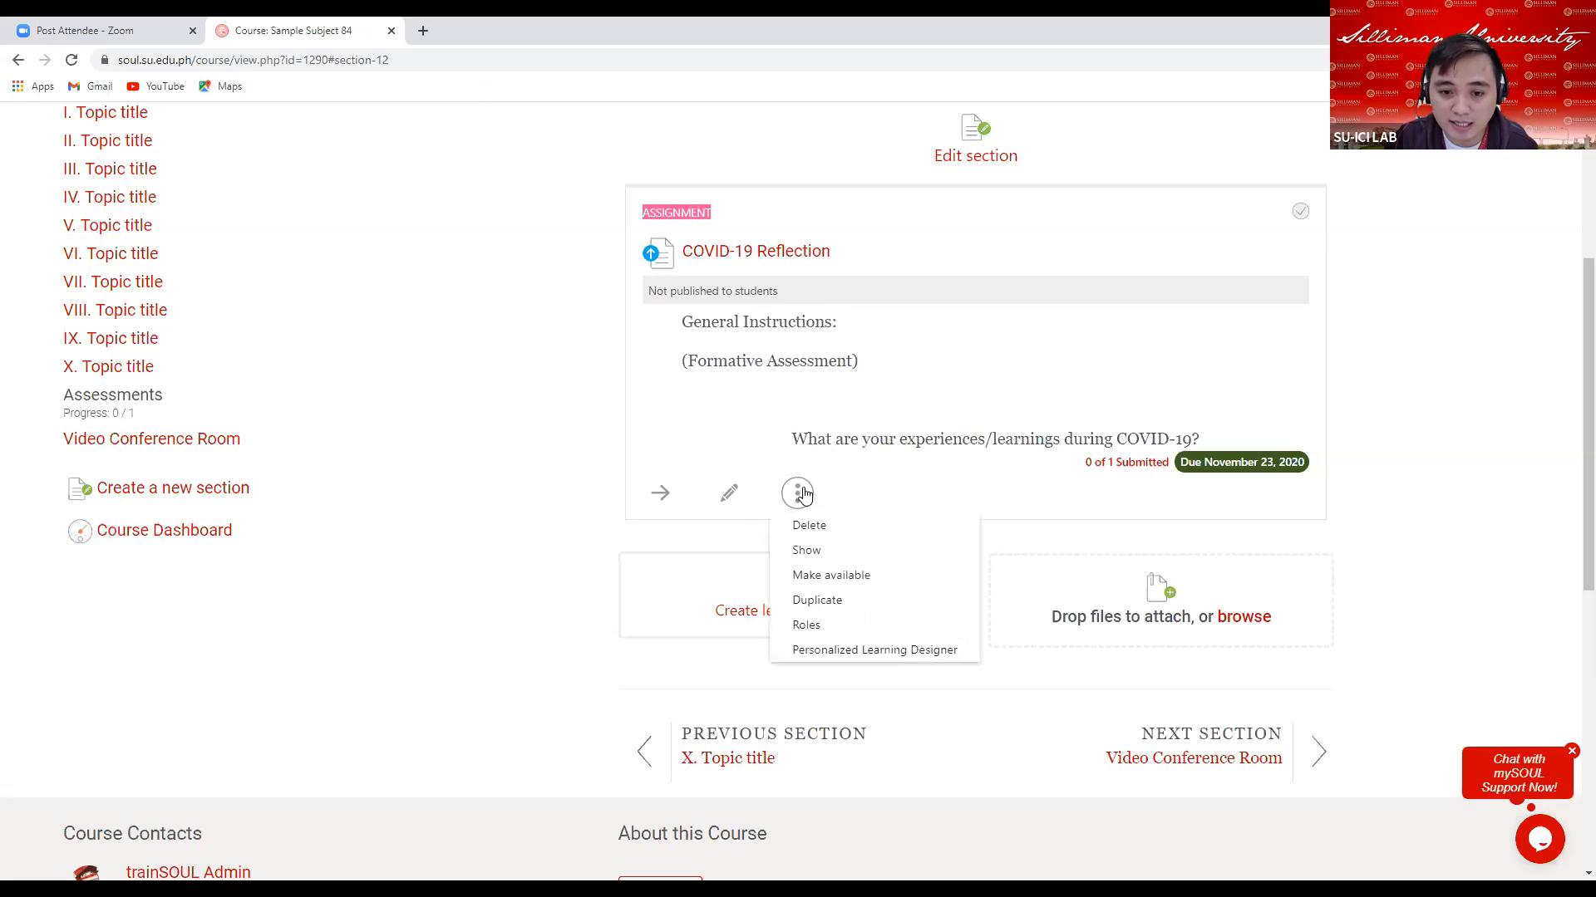
pyautogui.click(807, 552)
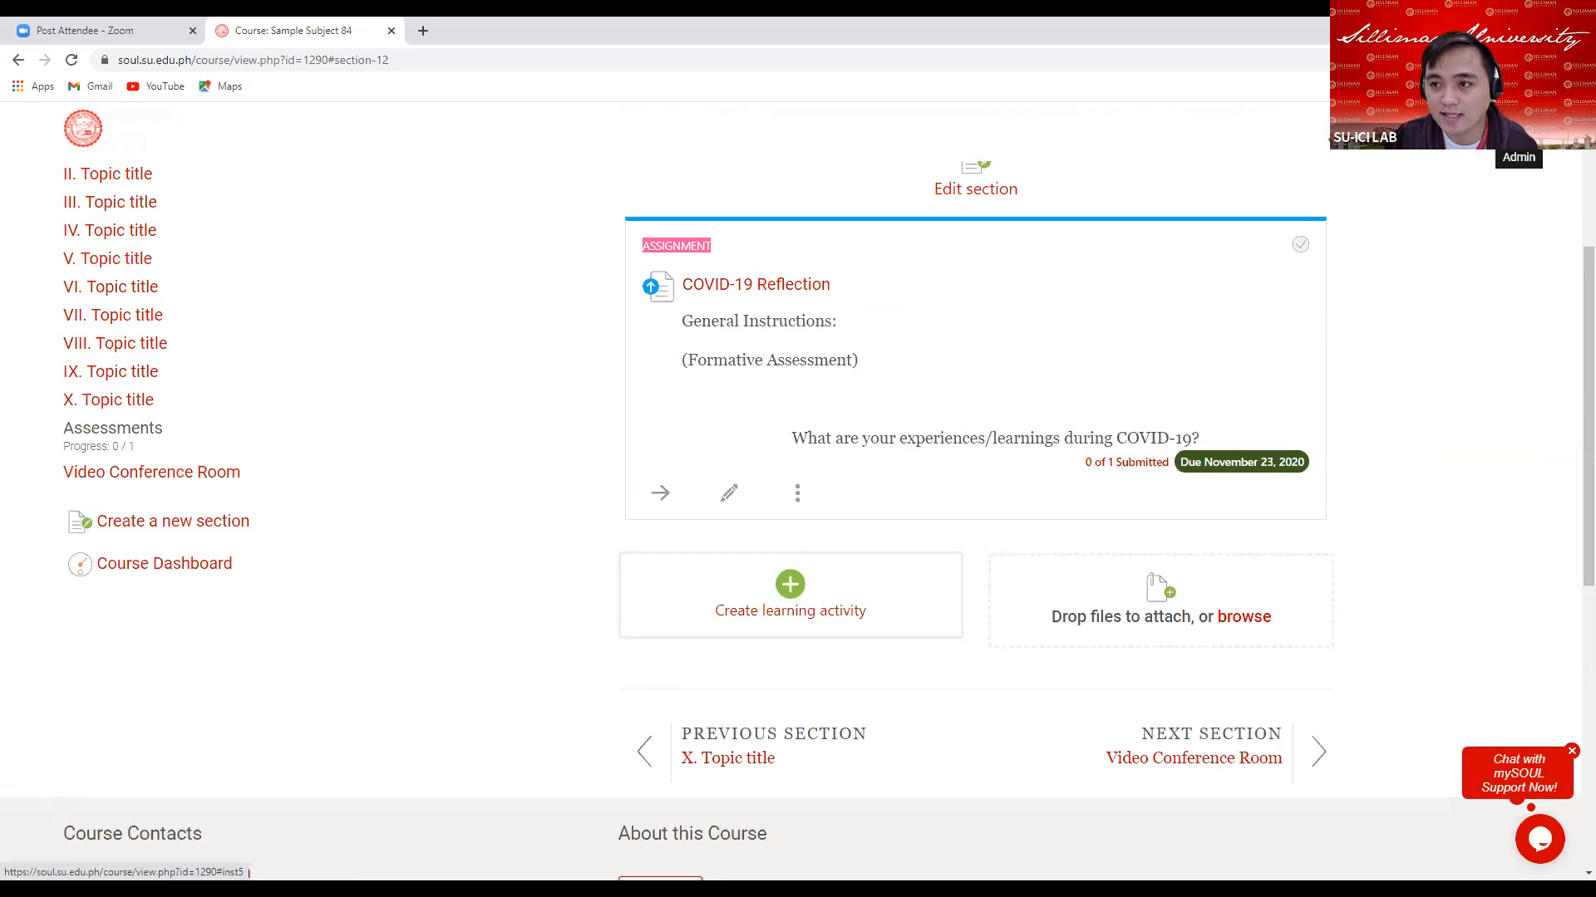
# Open the course's gradebook setup and find the COVID-19 Reflection assignment in the First Quarter categories
pyautogui.click(1518, 128)
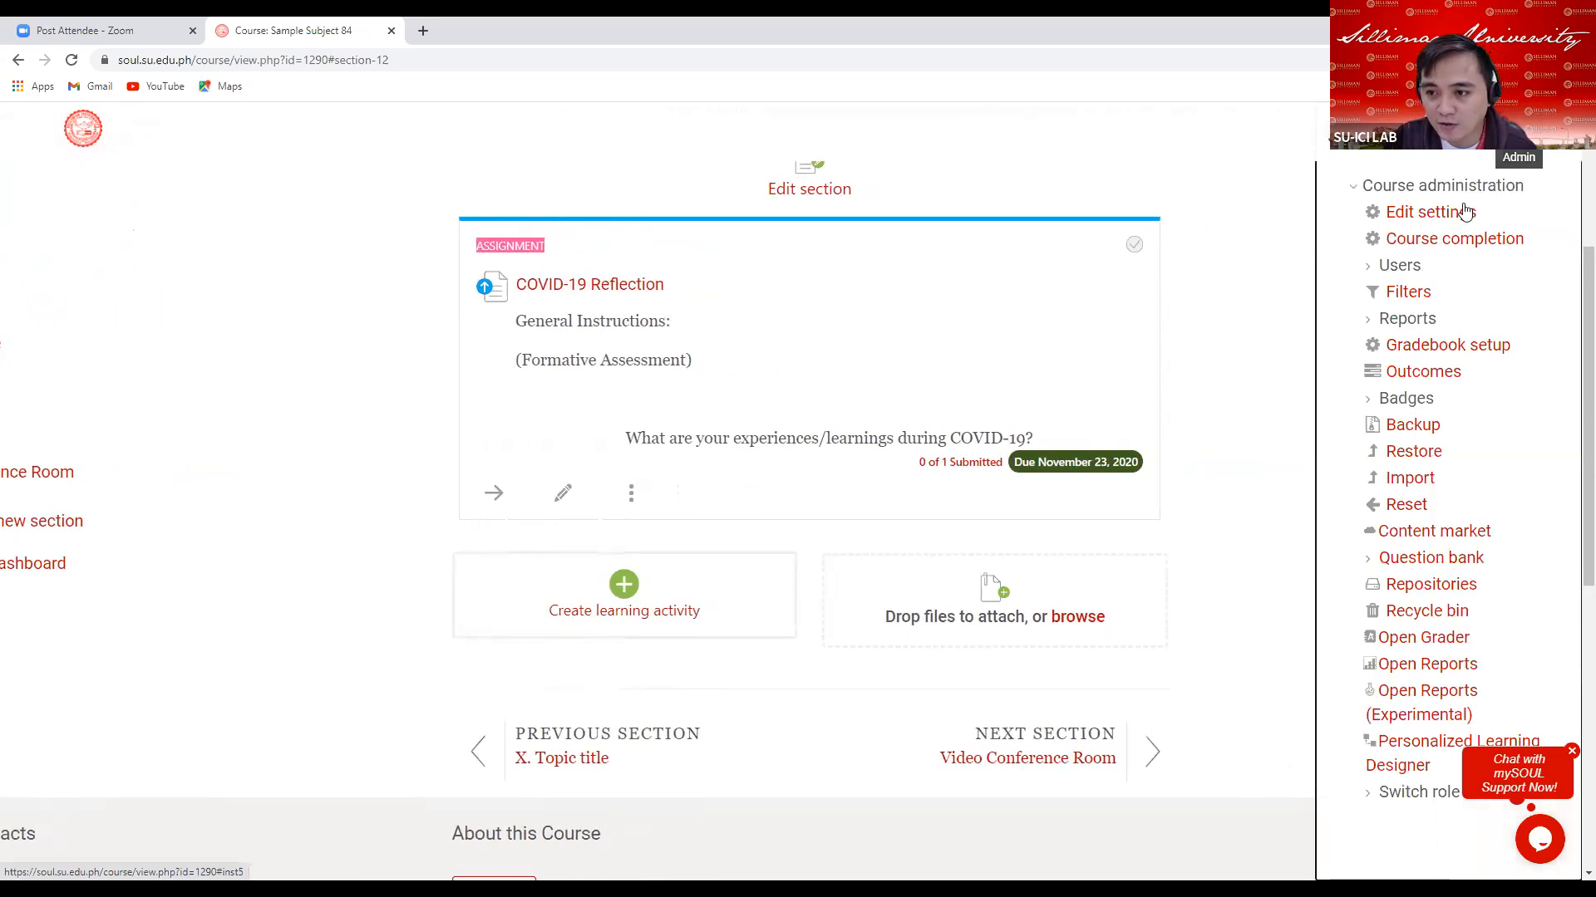
pyautogui.click(1462, 346)
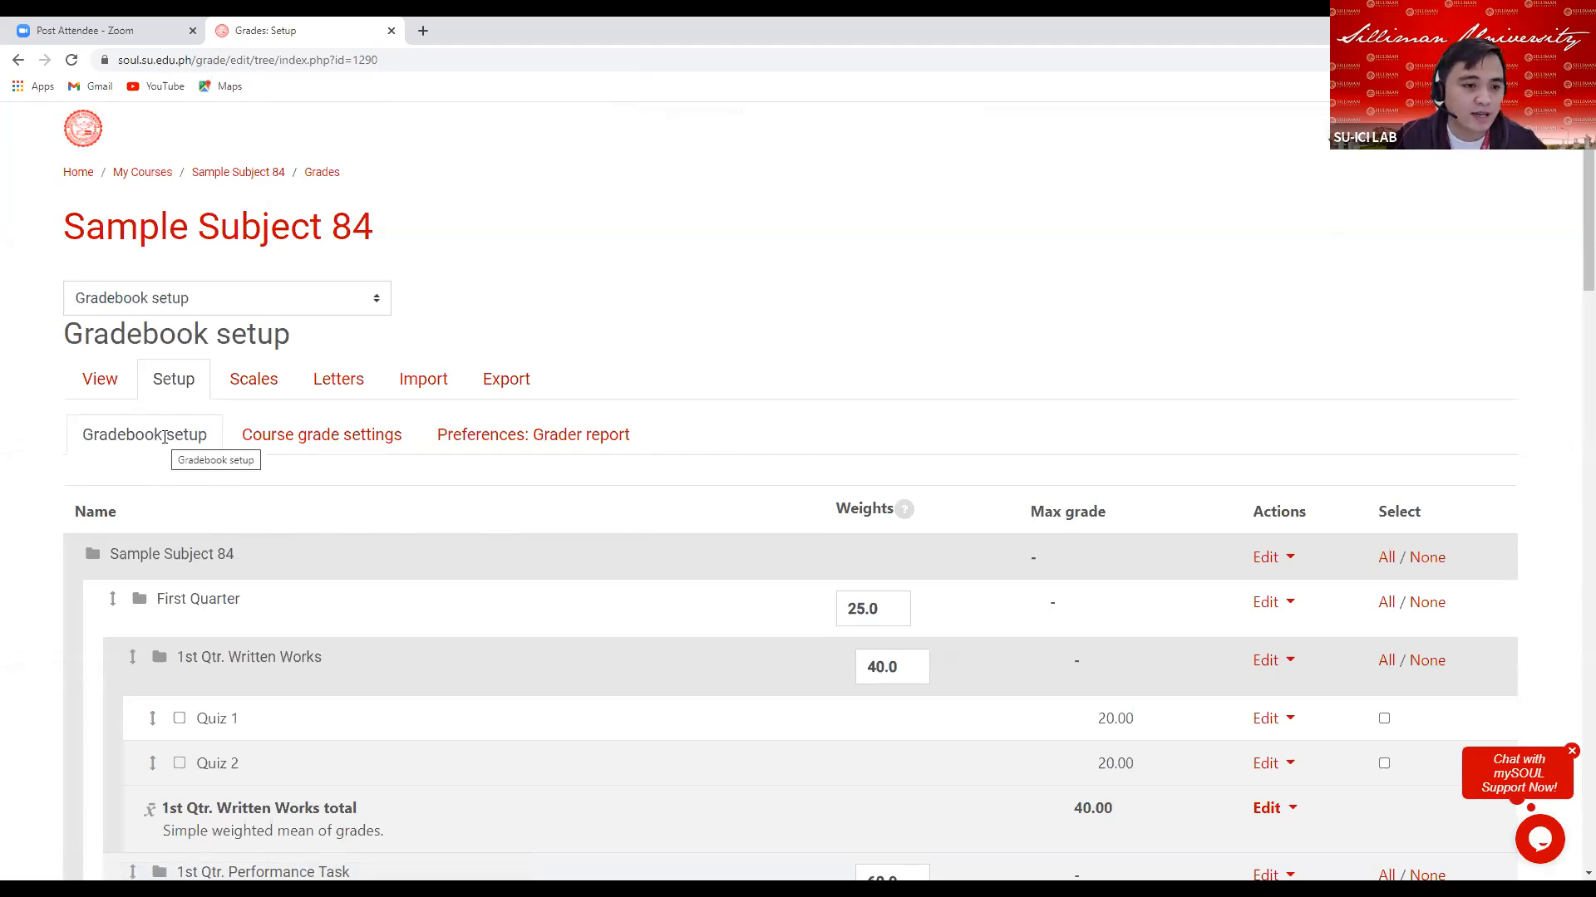
pyautogui.scroll(-8, 166, 430)
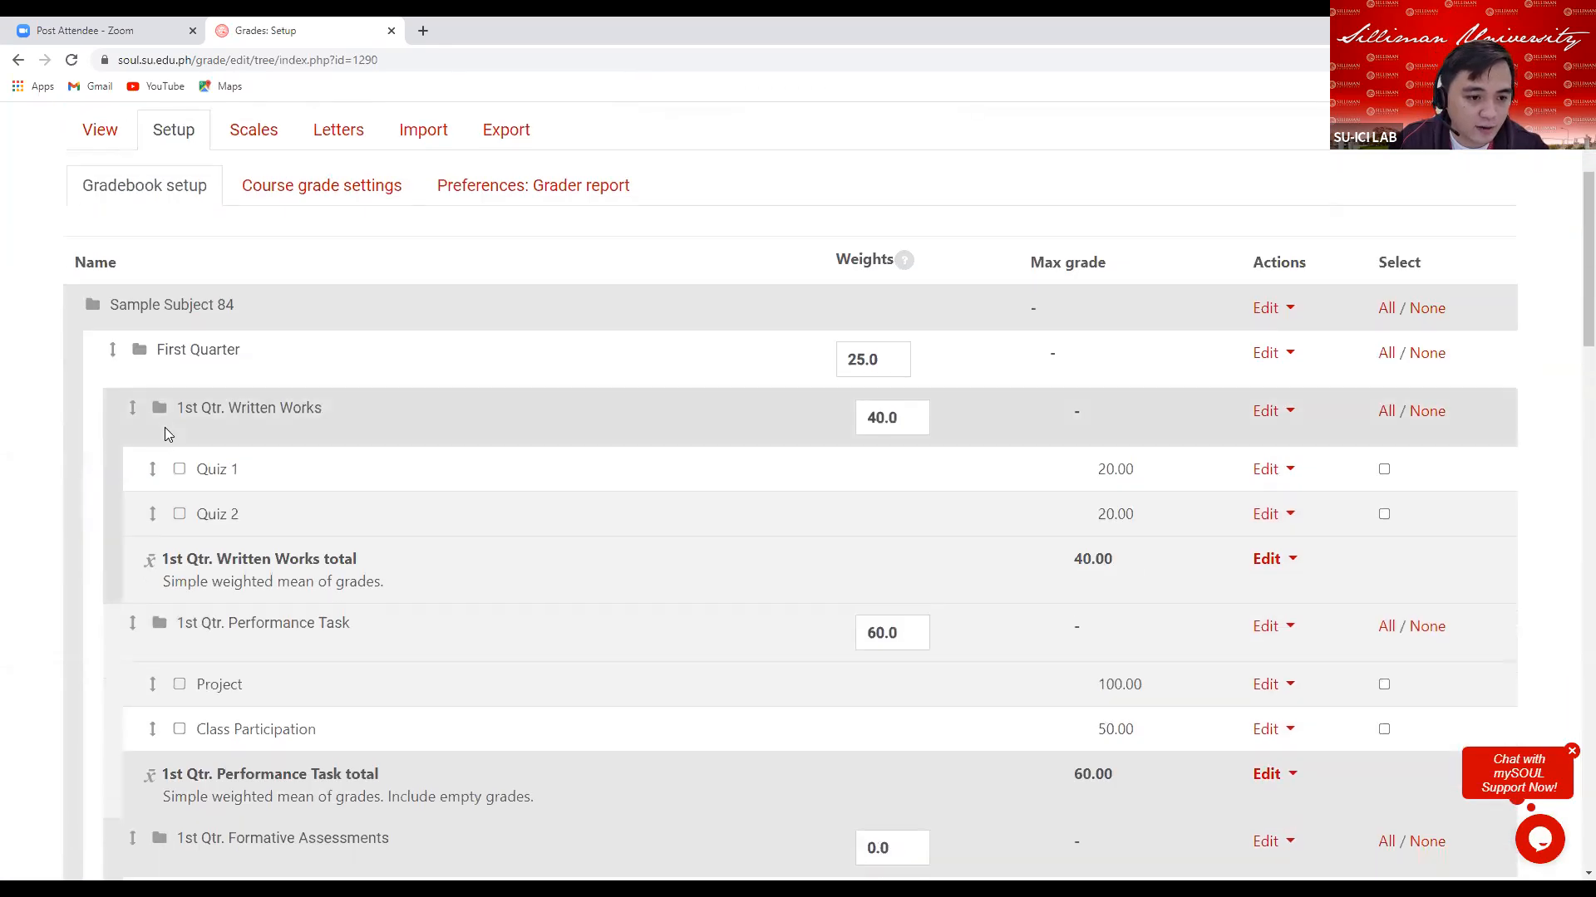
pyautogui.scroll(-3, 369, 383)
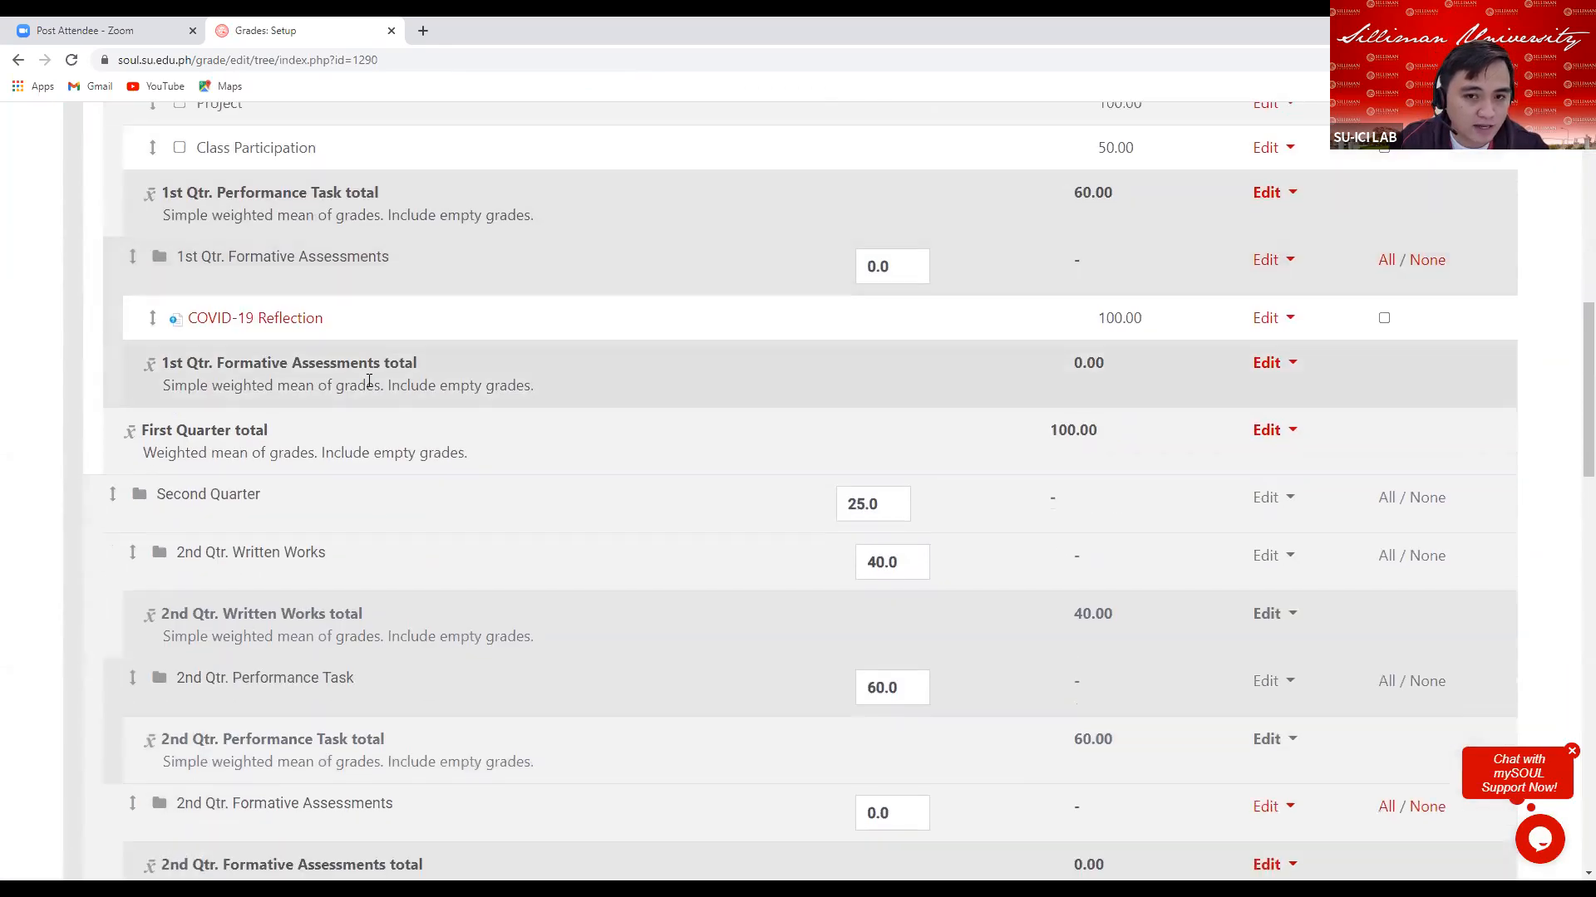
pyautogui.scroll(3, 410, 374)
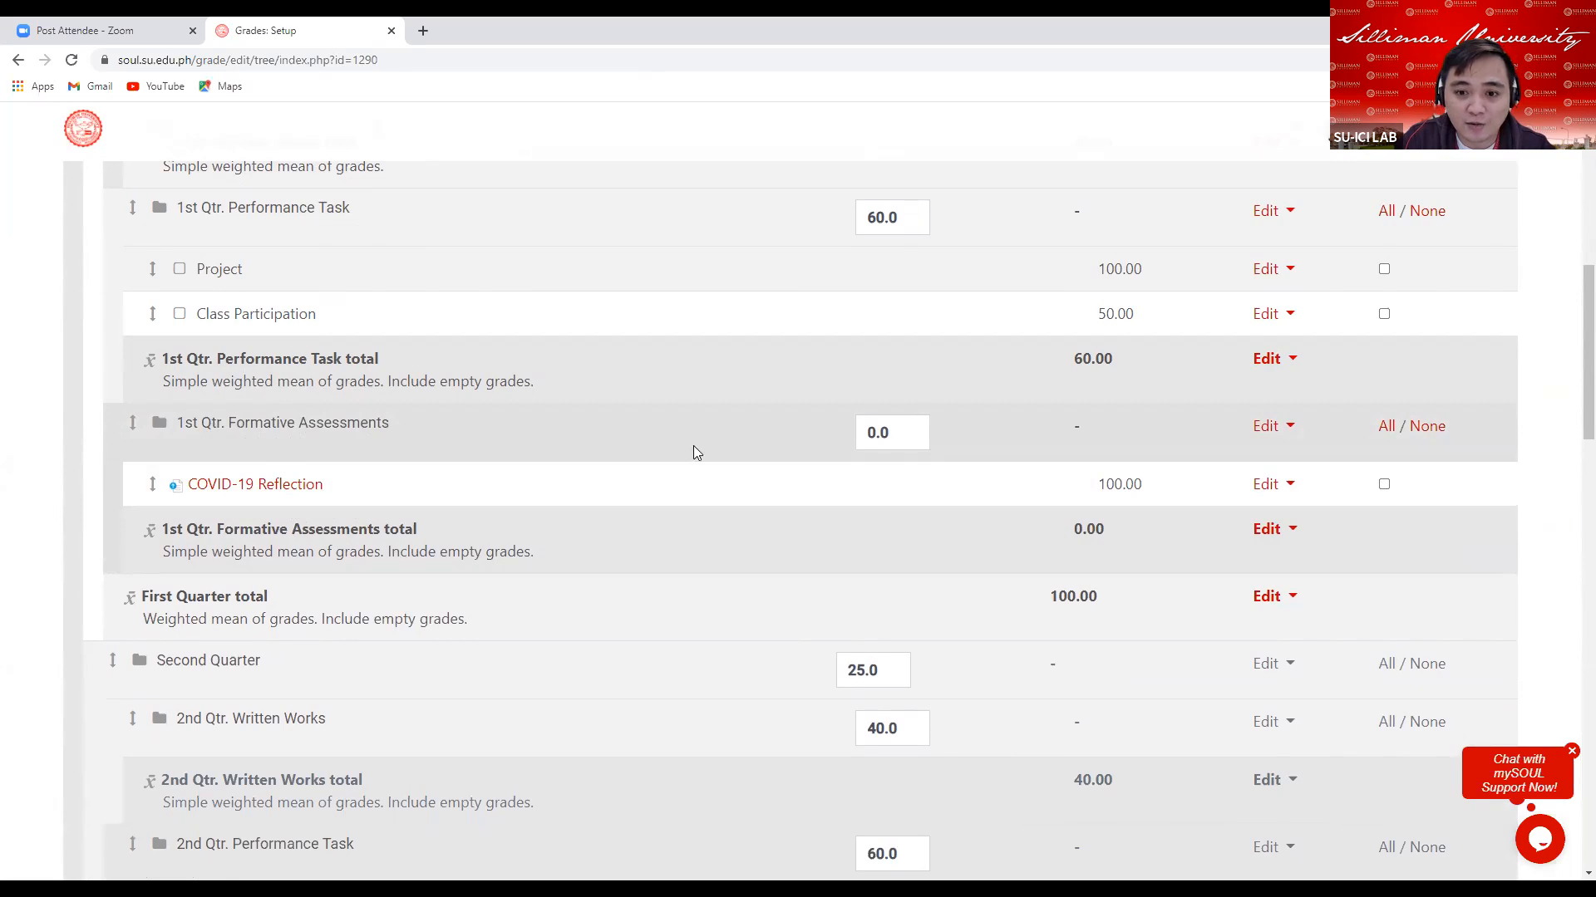
# Examine the 1st Qtr. Formative Assessments category's weight and total alongside the COVID-19 Reflection's maximum grade and the other First Quarter categories
pyautogui.click(898, 434)
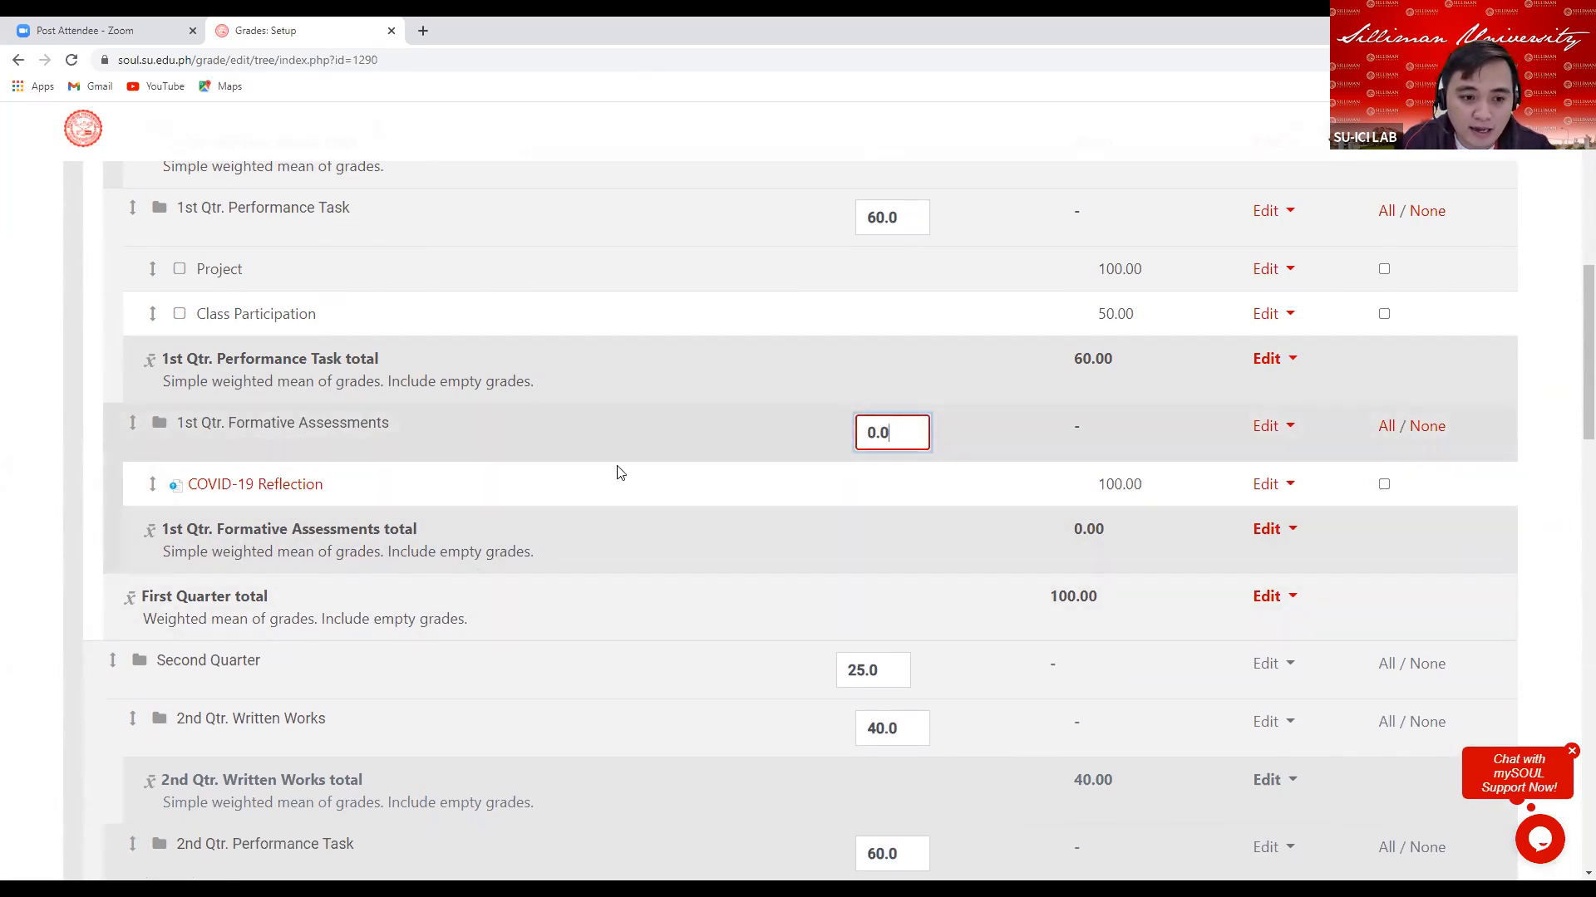
pyautogui.moveTo(1070, 532); pyautogui.dragTo(1148, 532)
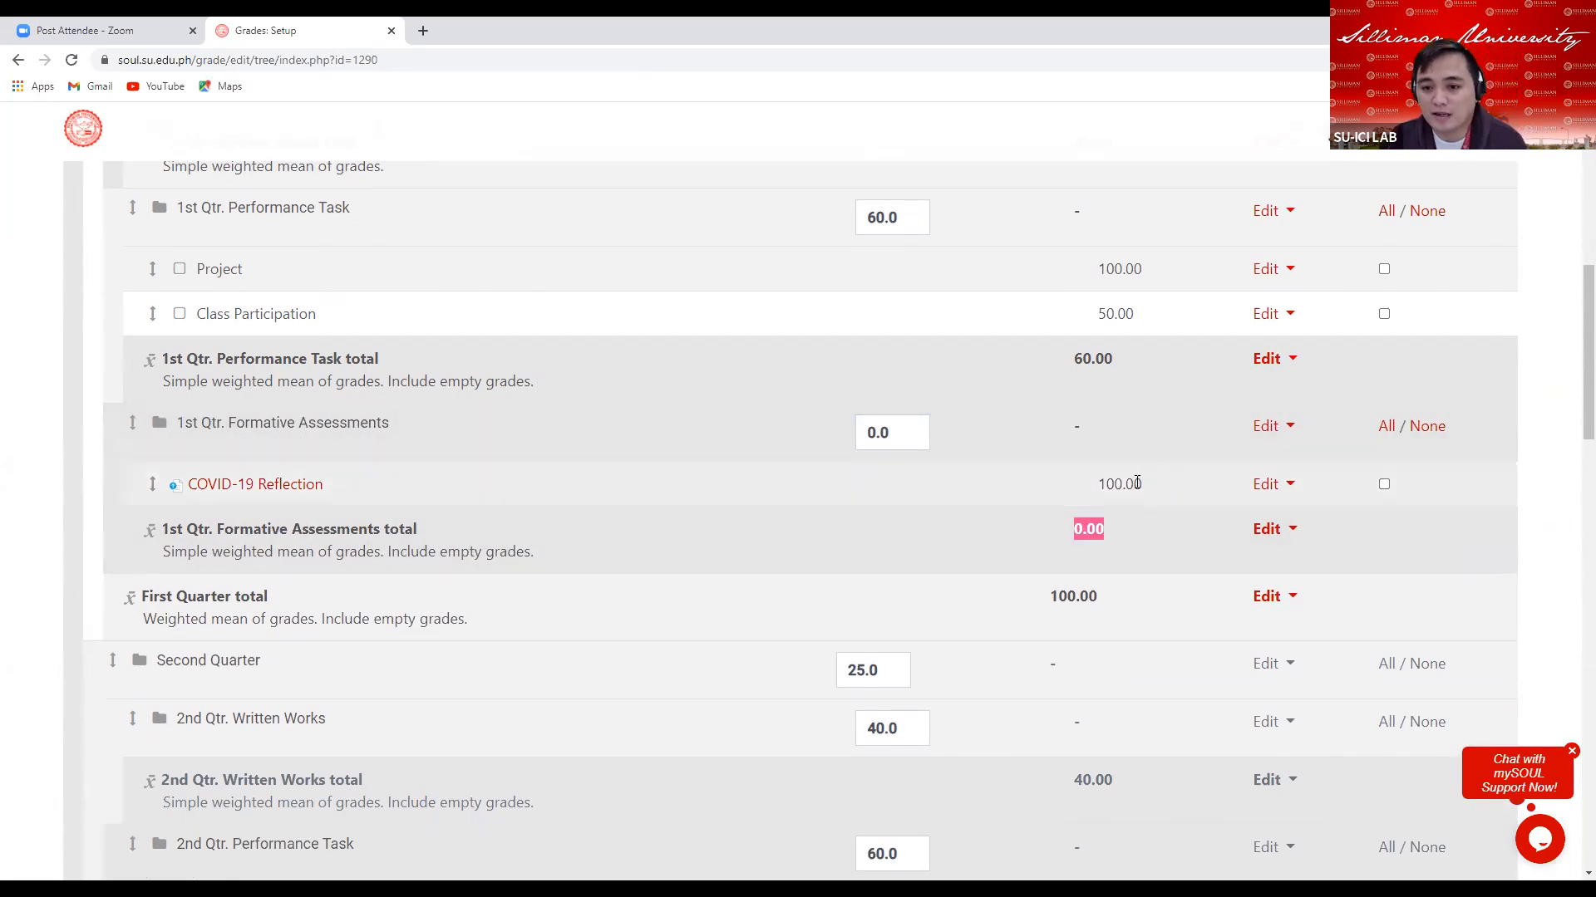
pyautogui.scroll(1, 1097, 490)
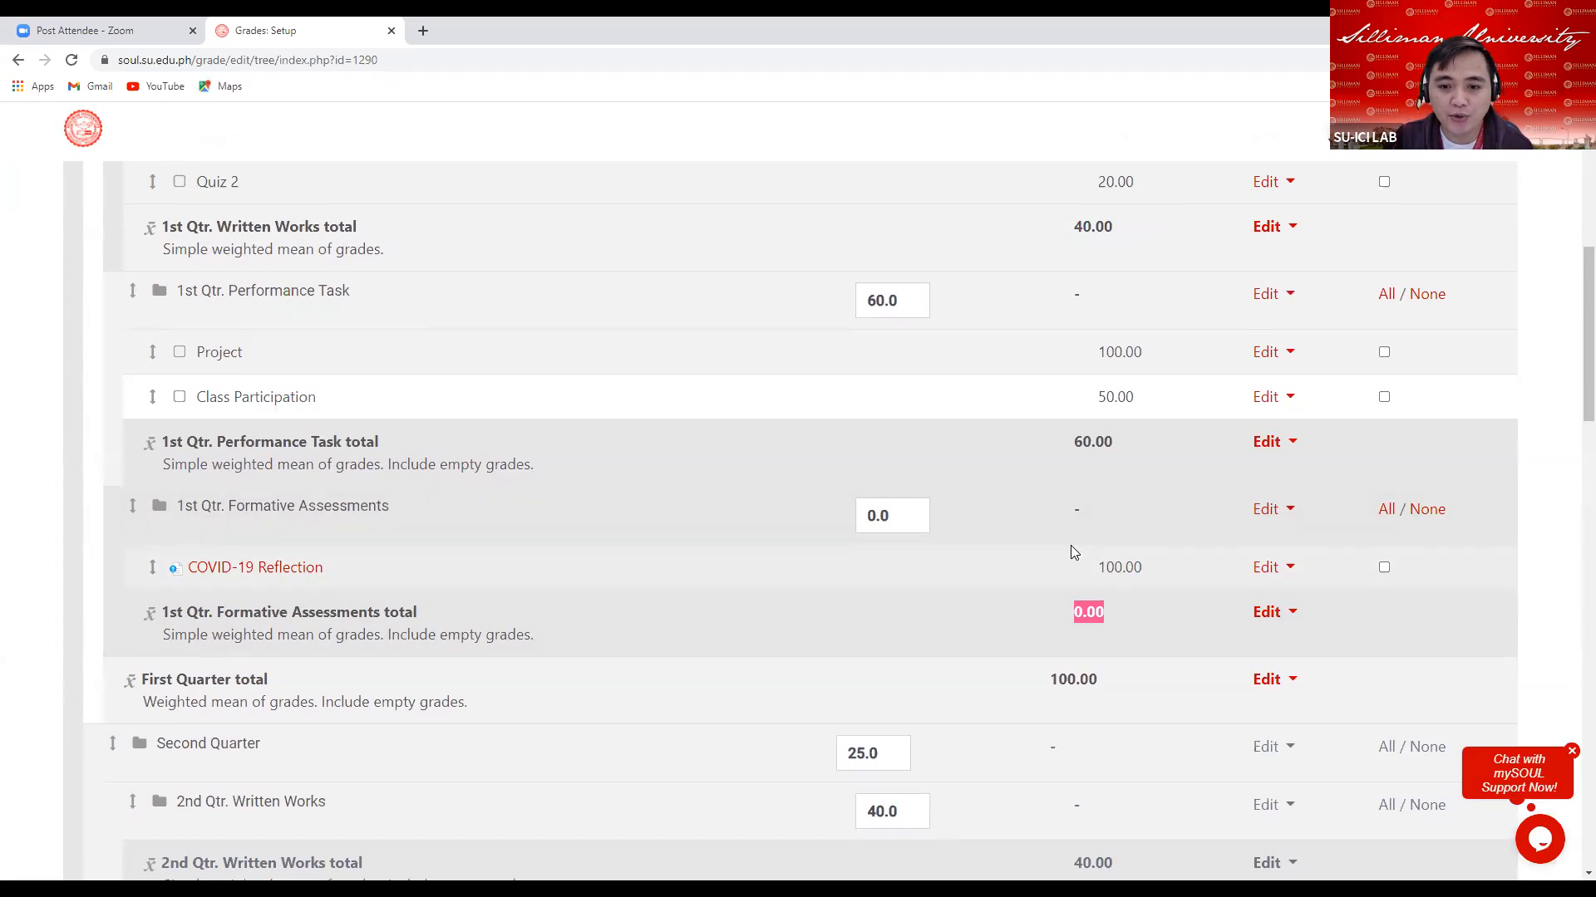
pyautogui.scroll(2, 1071, 540)
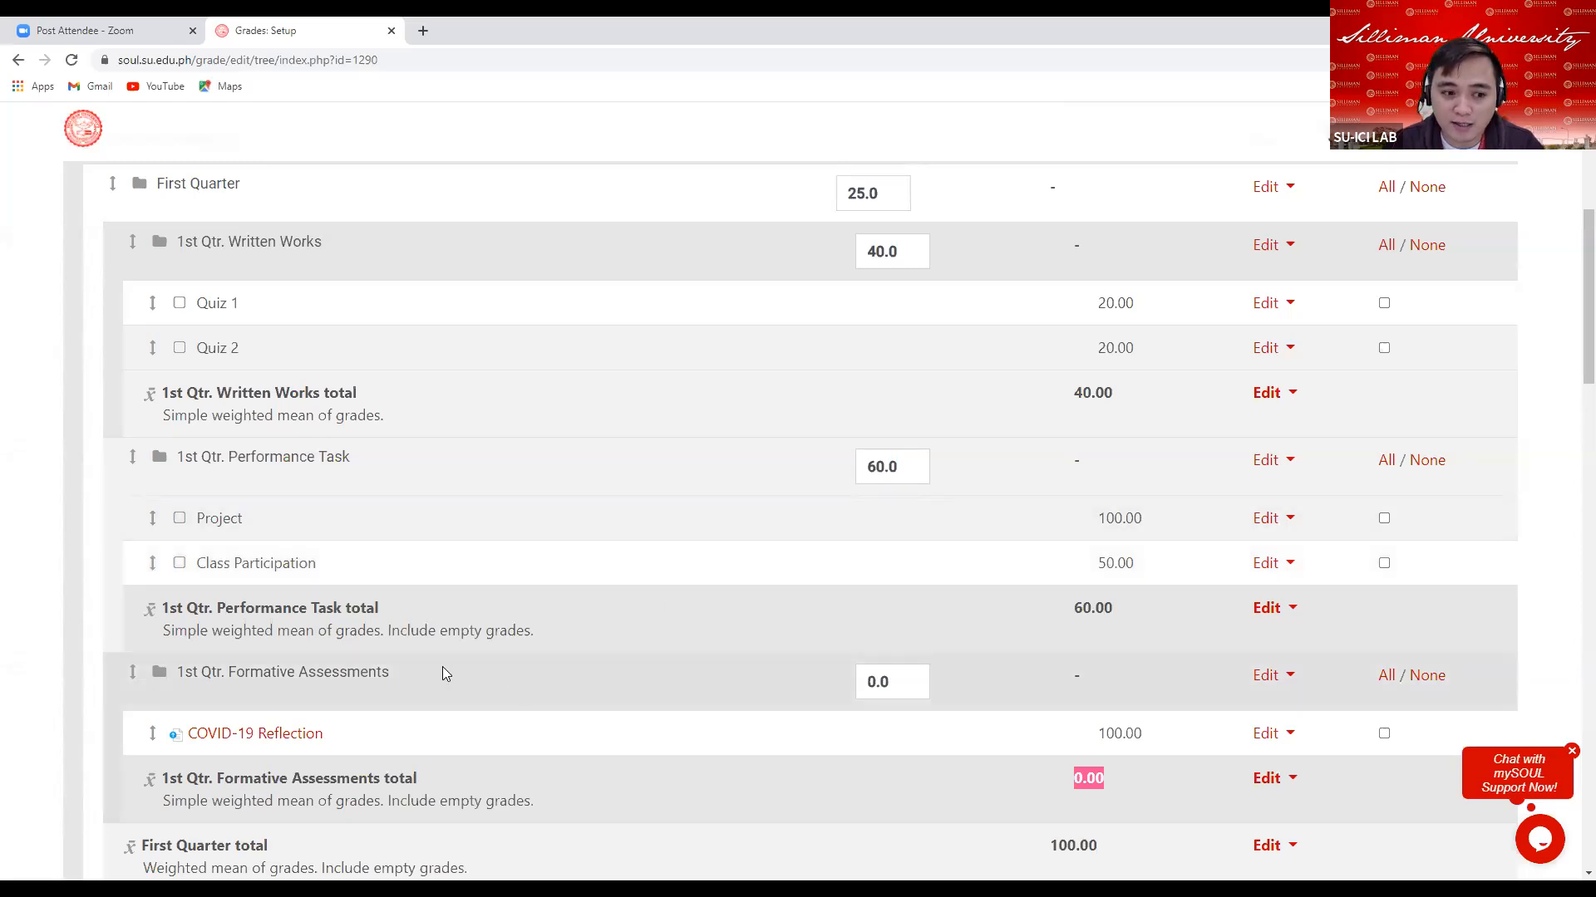
pyautogui.moveTo(177, 671); pyautogui.dragTo(426, 679)
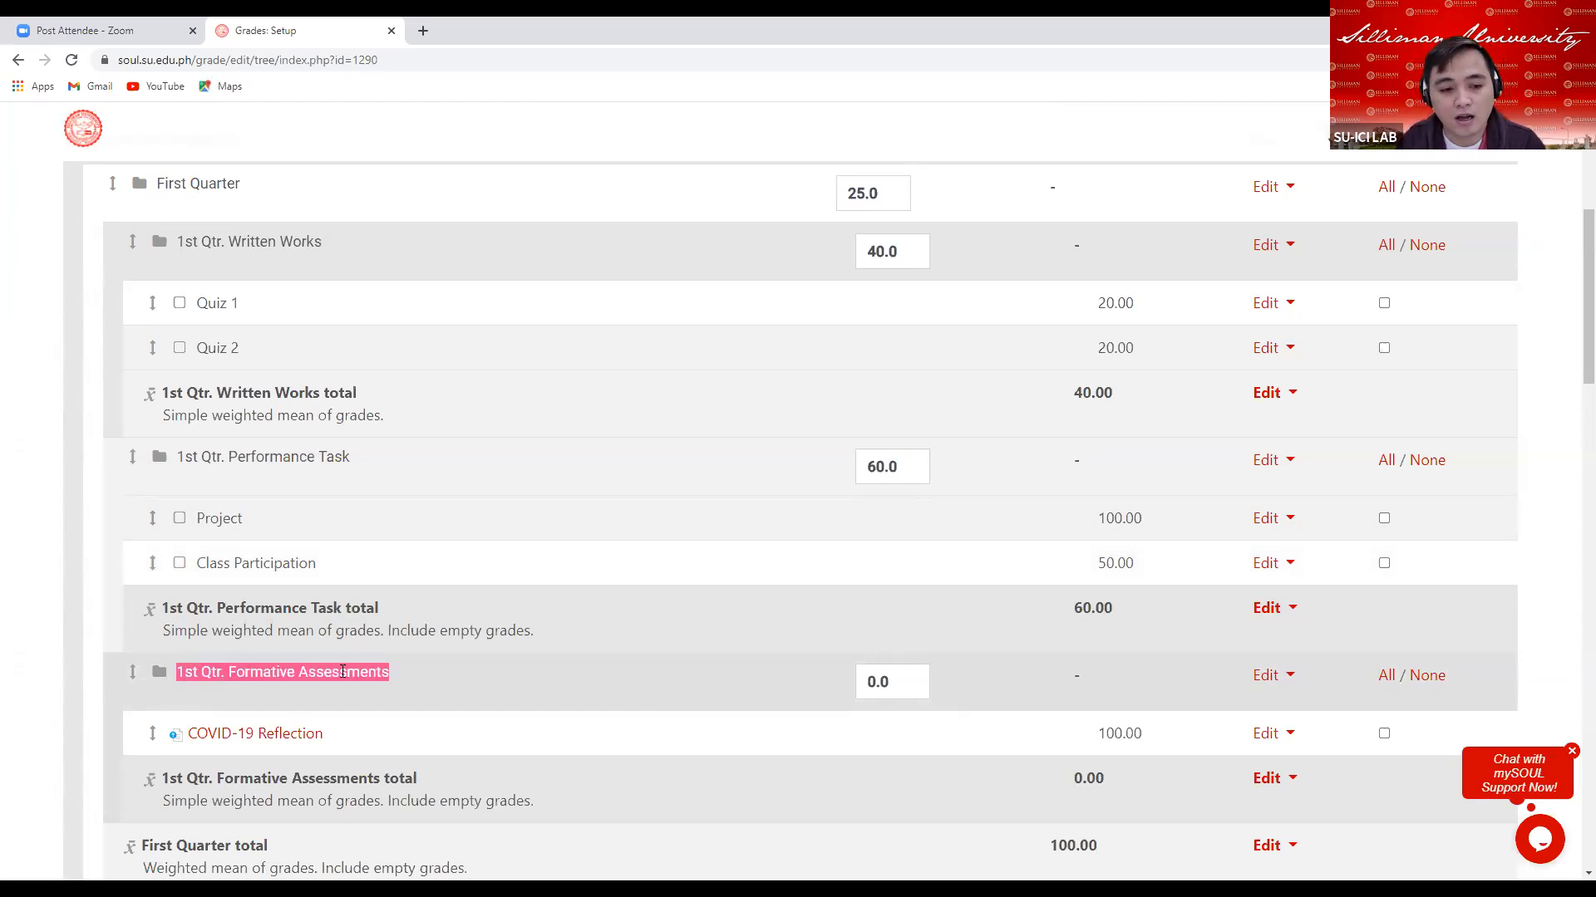
pyautogui.scroll(-1, 337, 669)
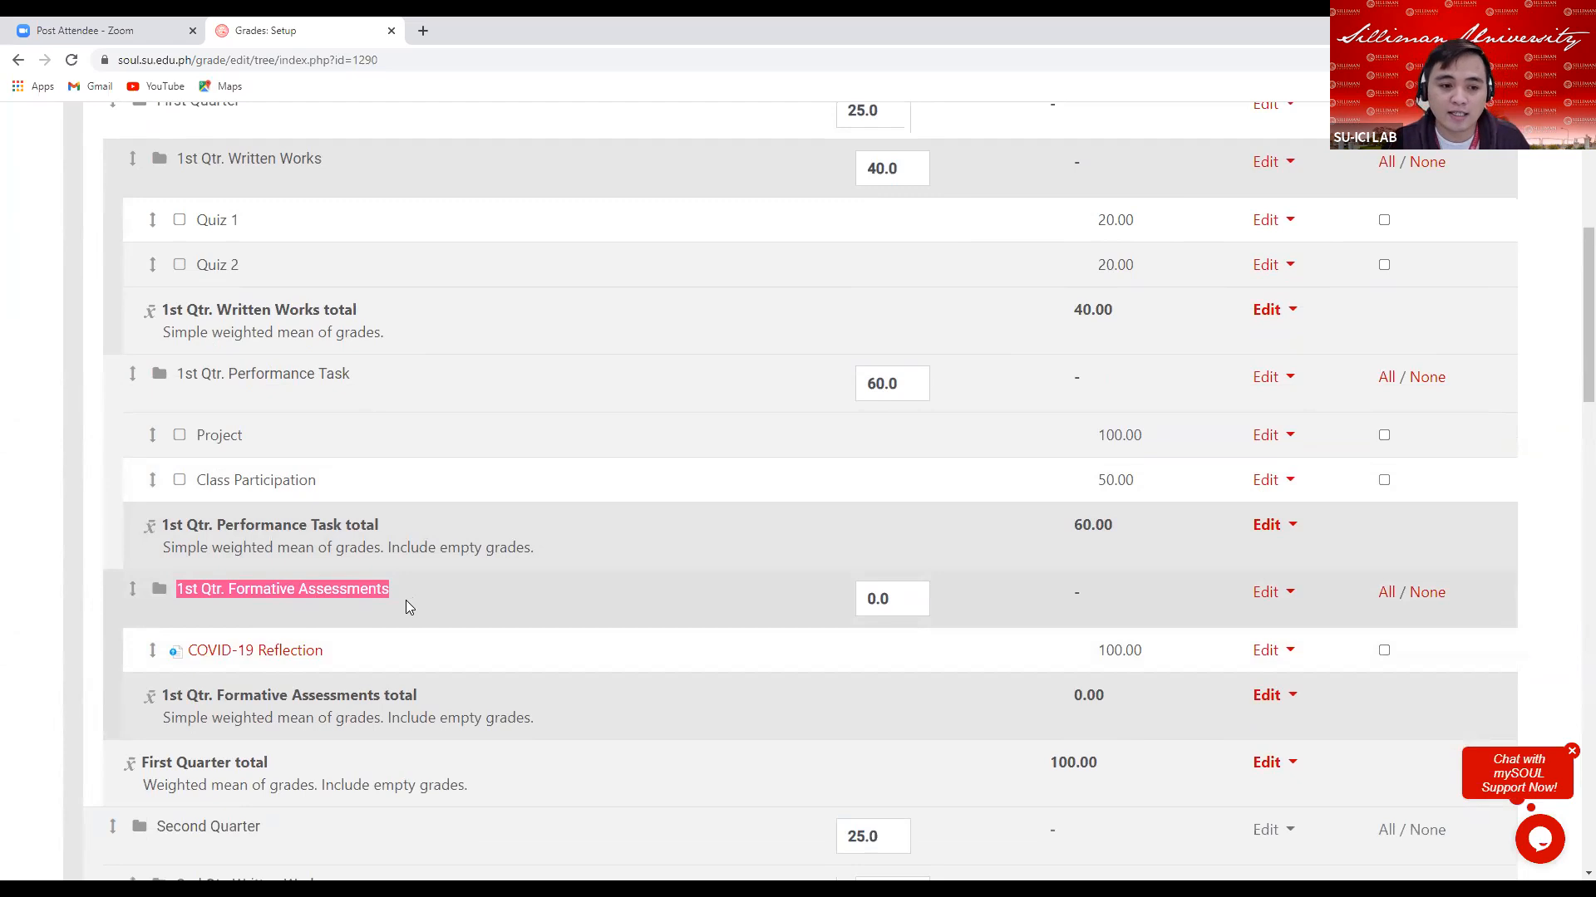
pyautogui.scroll(-1, 436, 589)
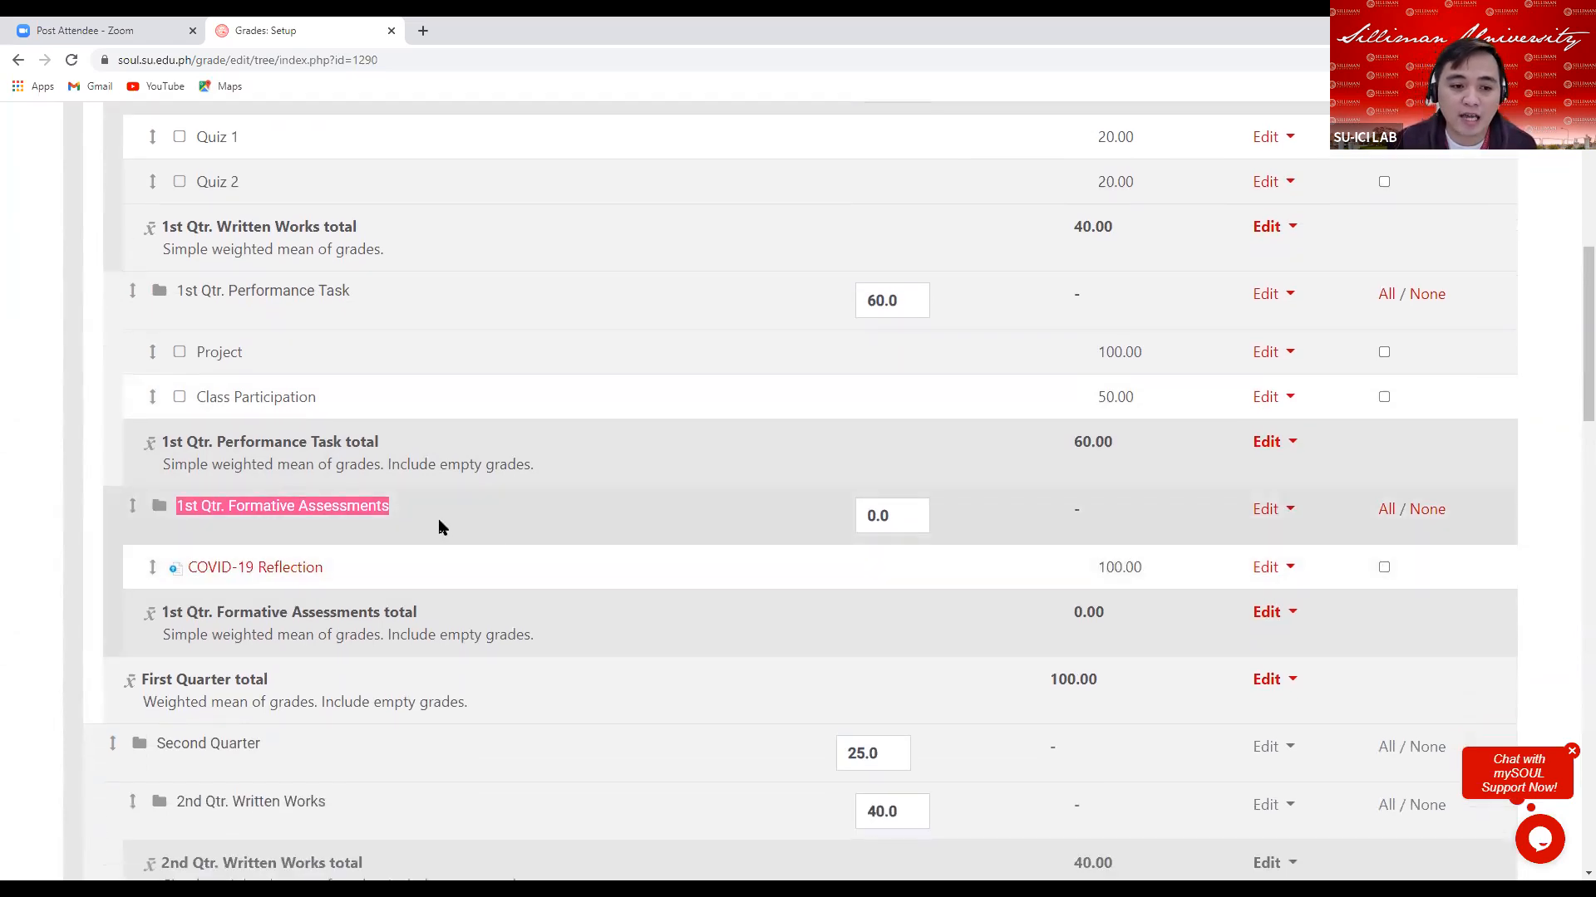
pyautogui.scroll(-1, 438, 523)
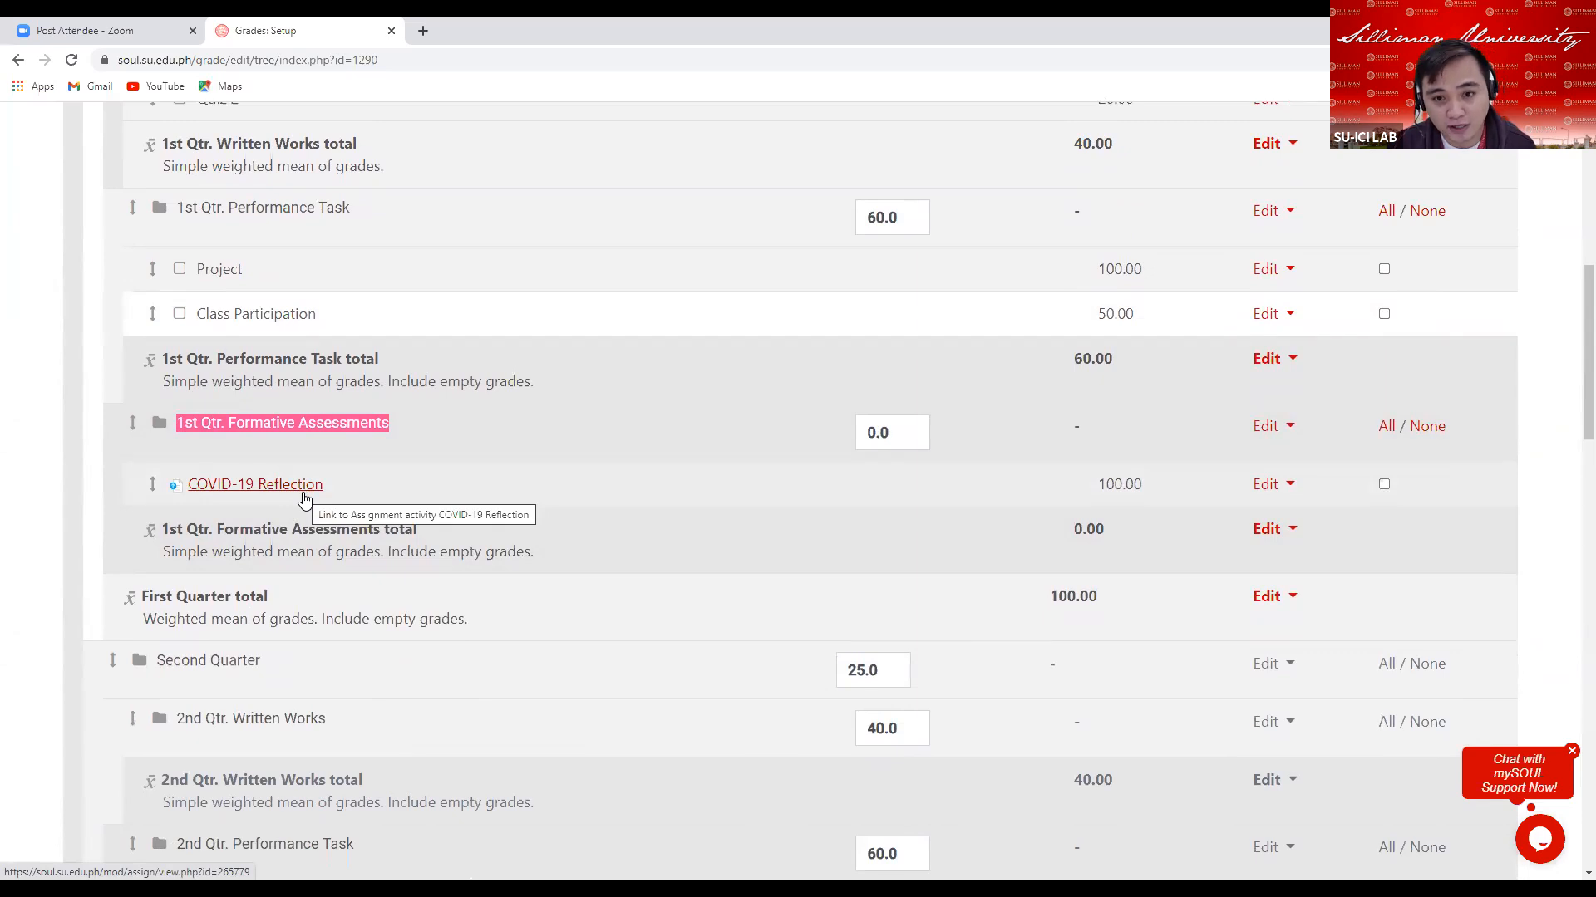
pyautogui.click(915, 433)
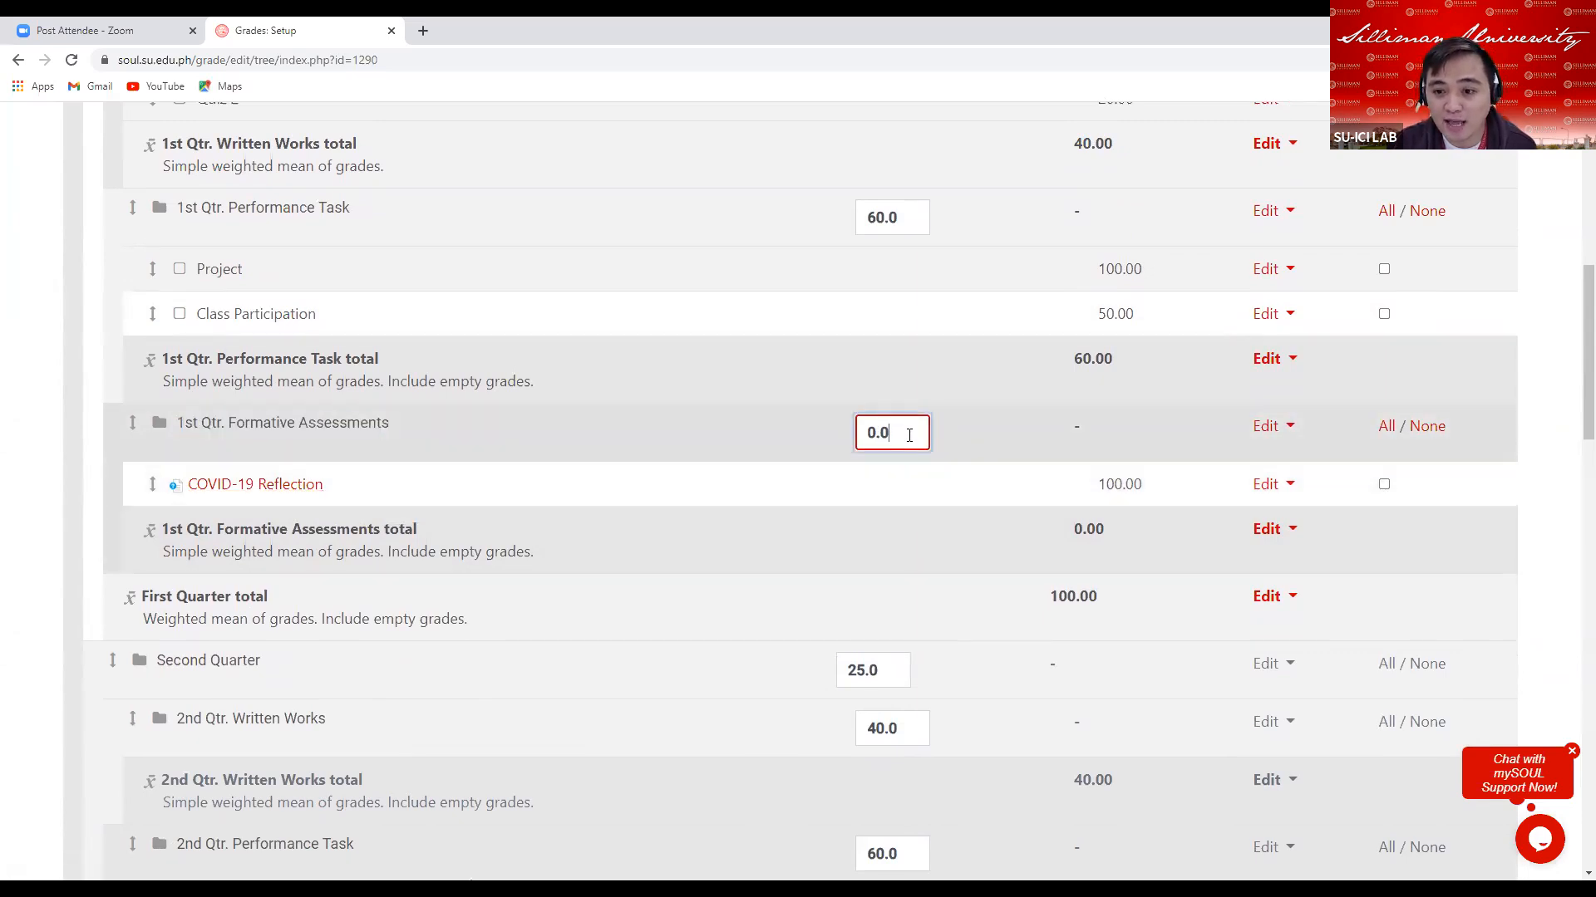
pyautogui.moveTo(1072, 529); pyautogui.dragTo(1145, 532)
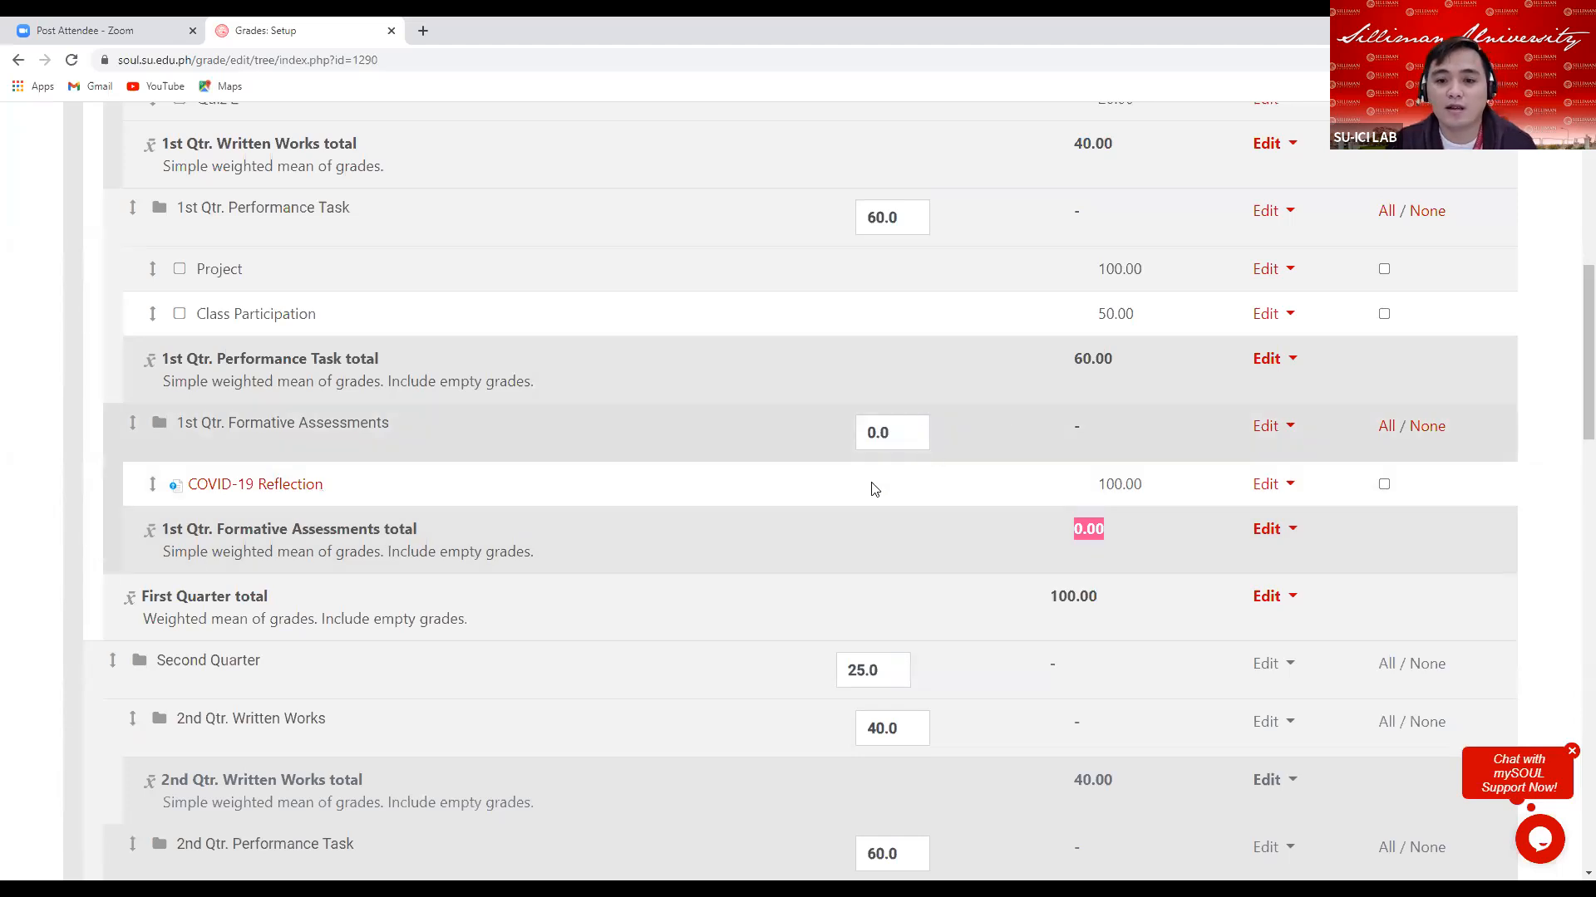